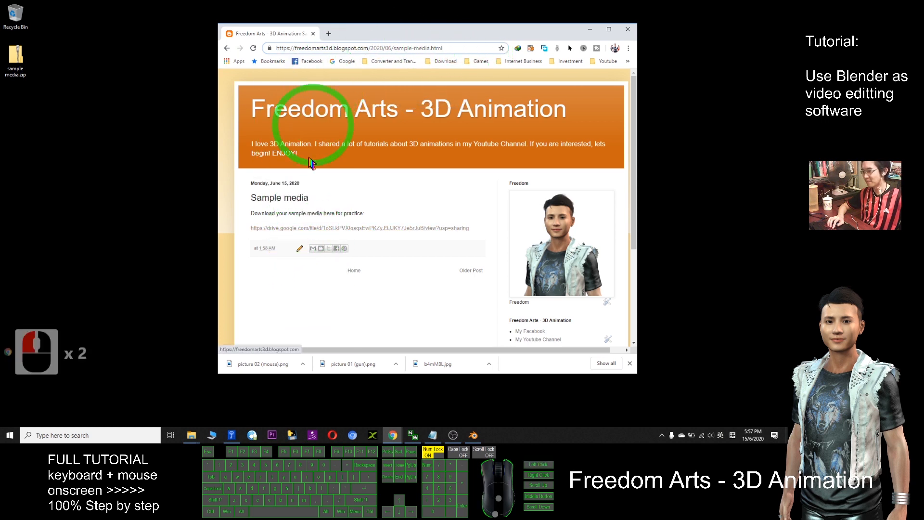
Open the sample media link on the blog page and start downloading sample media.zip from Google Drive
left_click(291, 232)
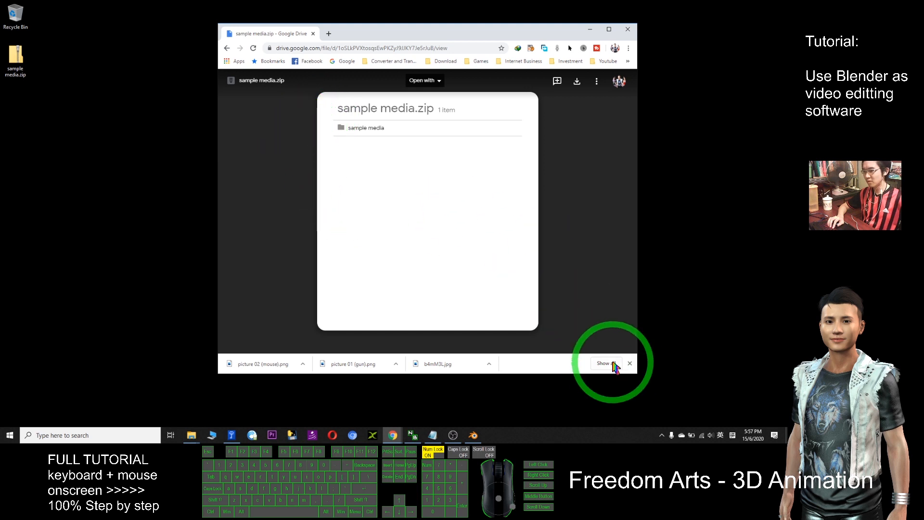
left_click(630, 364)
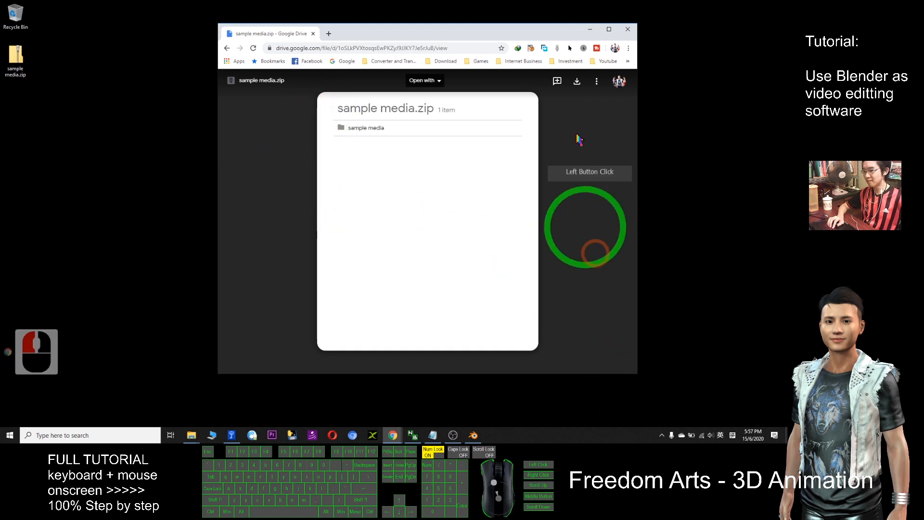
left_click(576, 82)
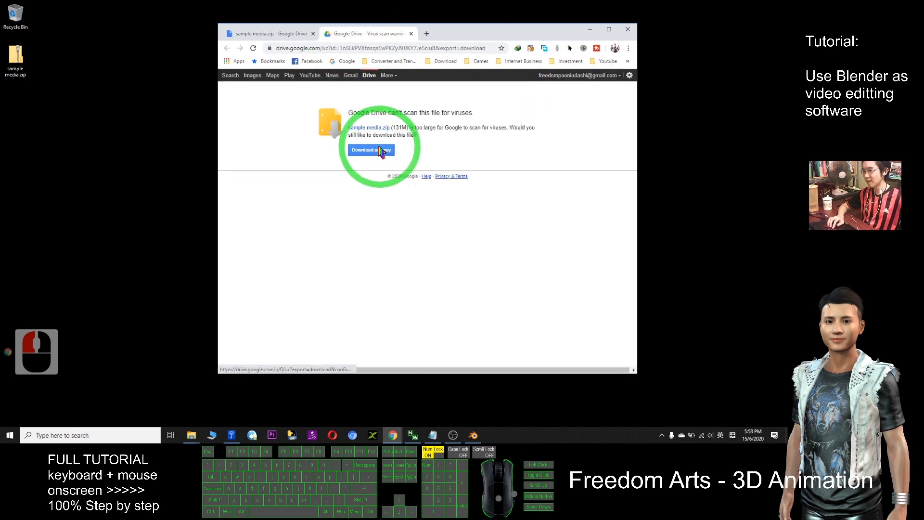
left_click(578, 103)
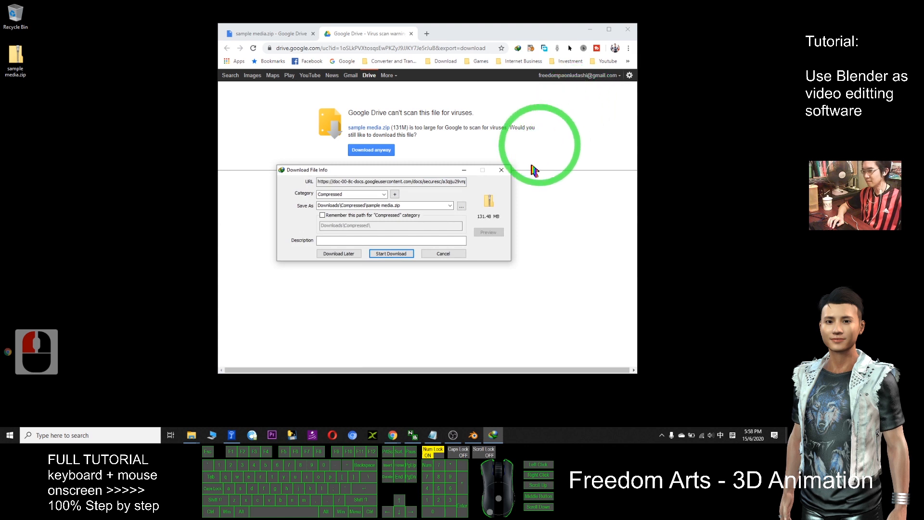
left_click(406, 255)
Extract sample media.zip from the desktop into a sample media folder on the desktop
left_click(128, 58)
left_click(17, 71)
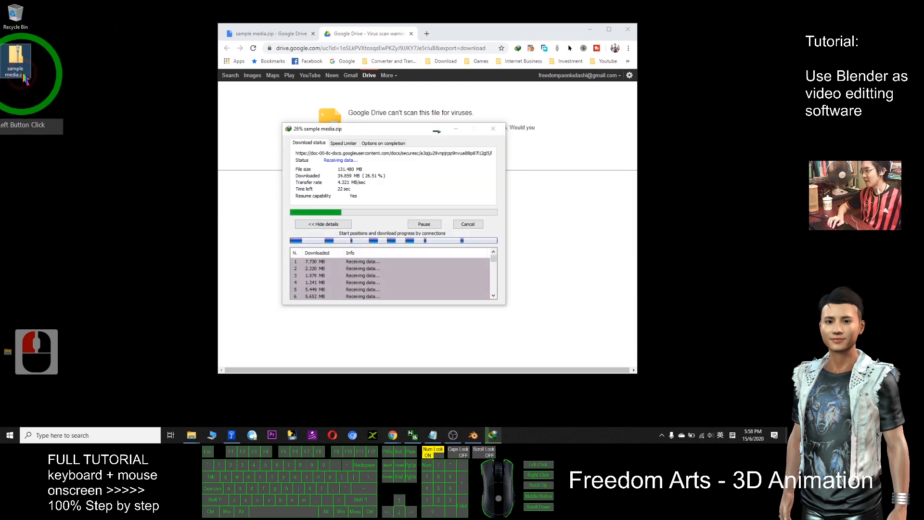
left_click(83, 64)
left_click(21, 58)
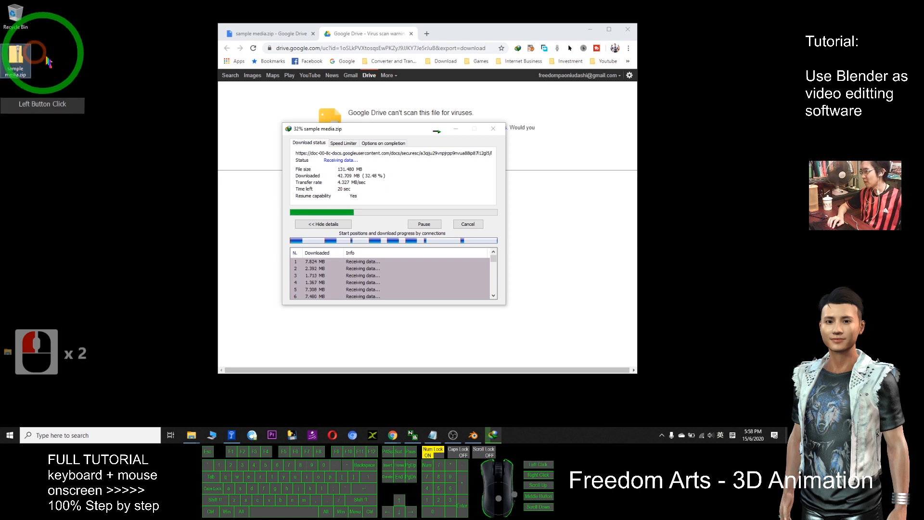
left_click(19, 73)
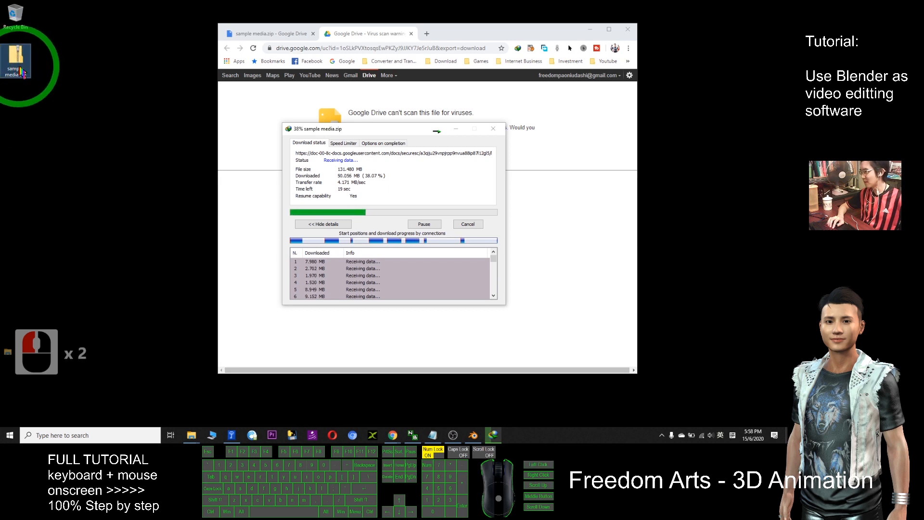
right_click(28, 64)
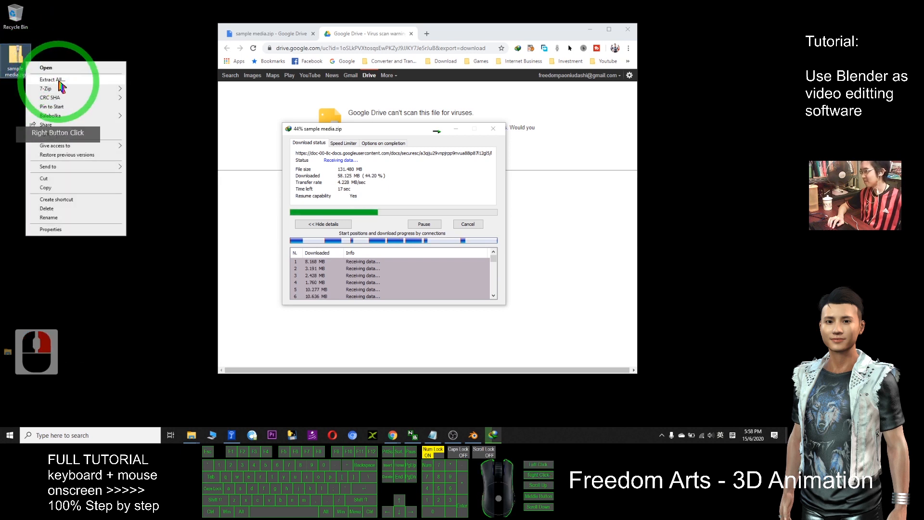
left_click(58, 81)
left_click(467, 296)
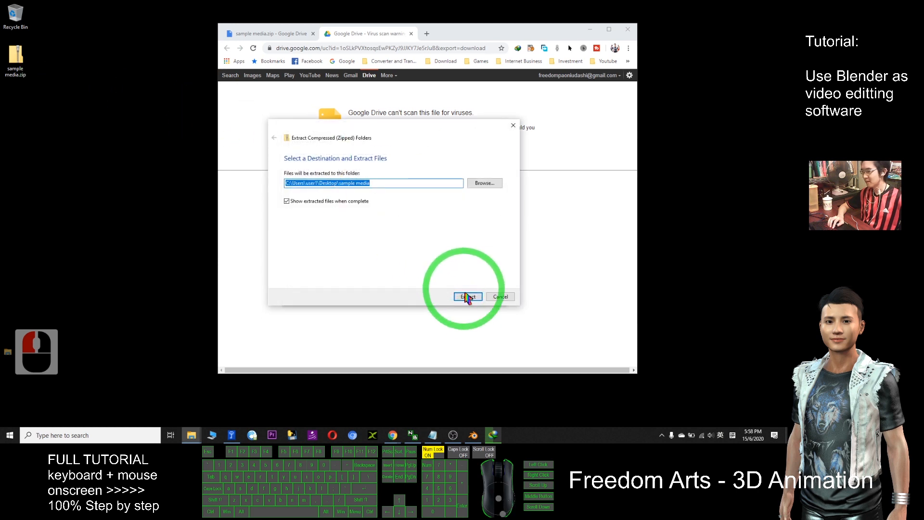
left_click(119, 124)
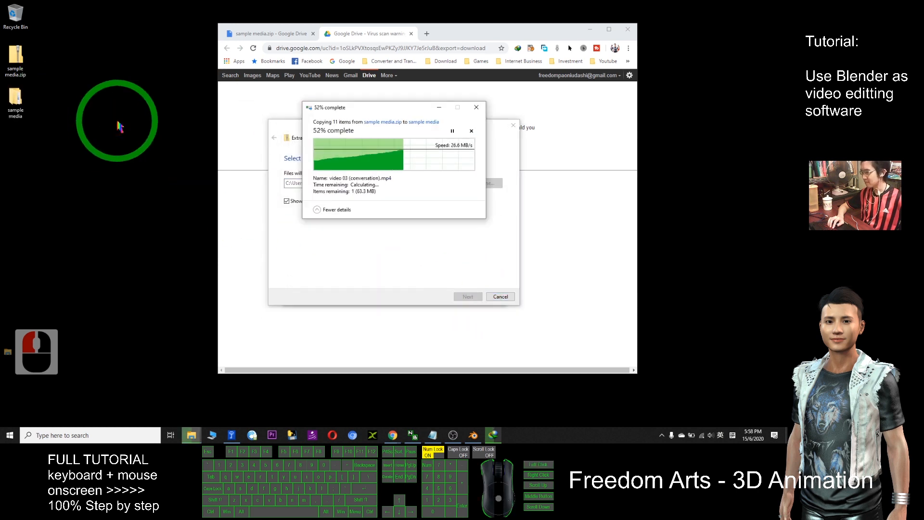
left_click(122, 117)
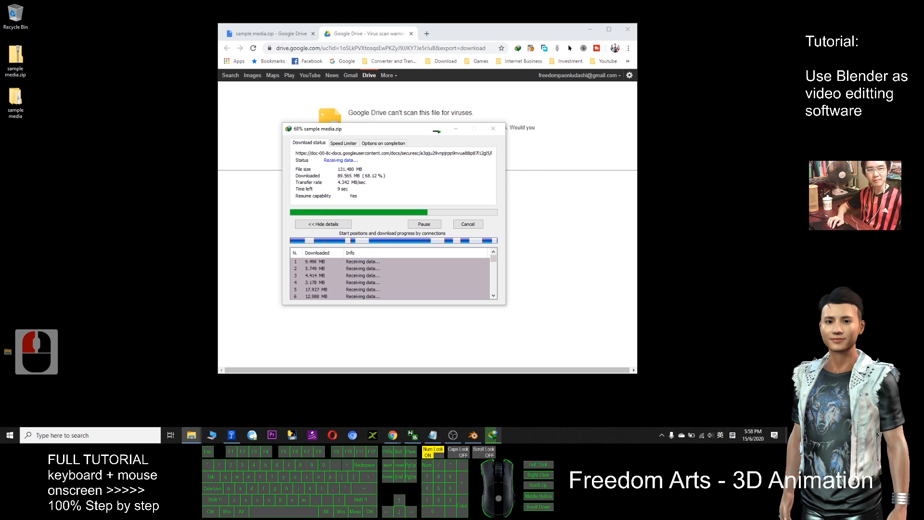
Cancel the running download of sample media.zip and close the browser window
left_click(19, 72)
left_click(24, 101)
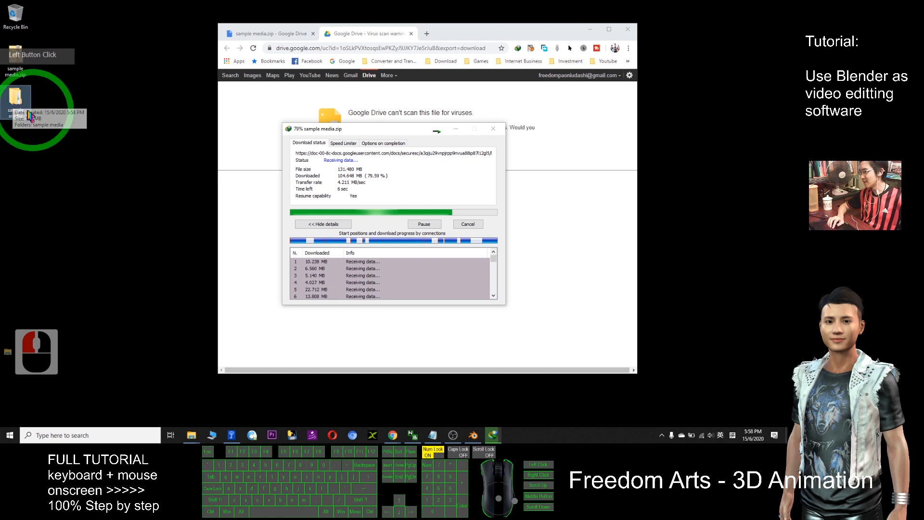
left_click(467, 224)
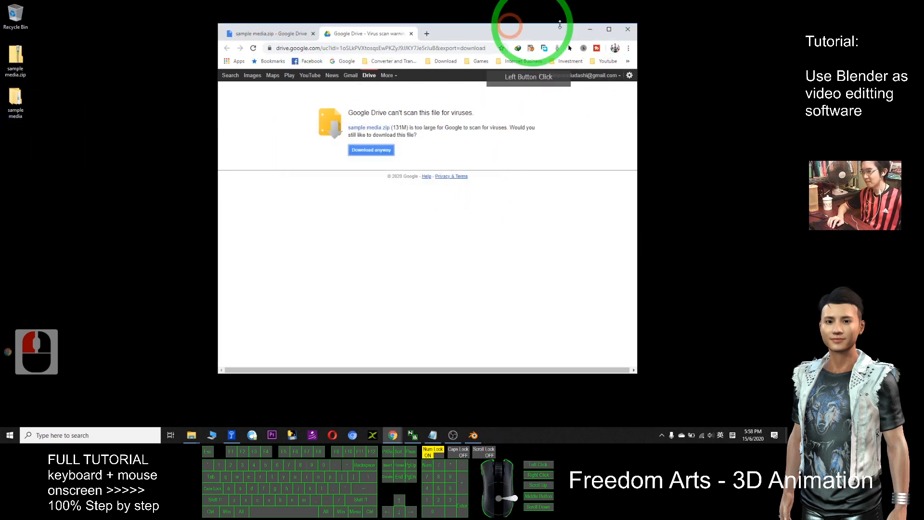
left_click(632, 30)
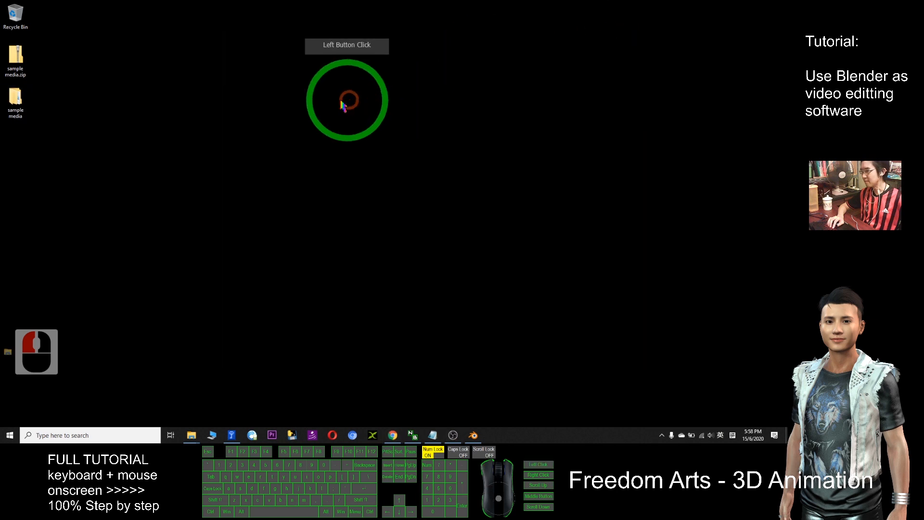
Open the inner sample media folder of the extracted files and snap its window to half the screen
left_click(19, 103)
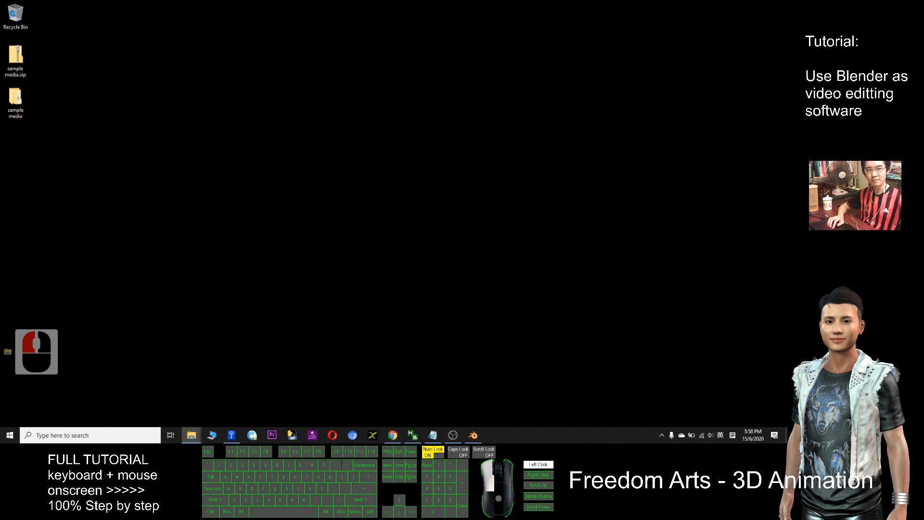
left_click_drag(526, 124, 268, 200)
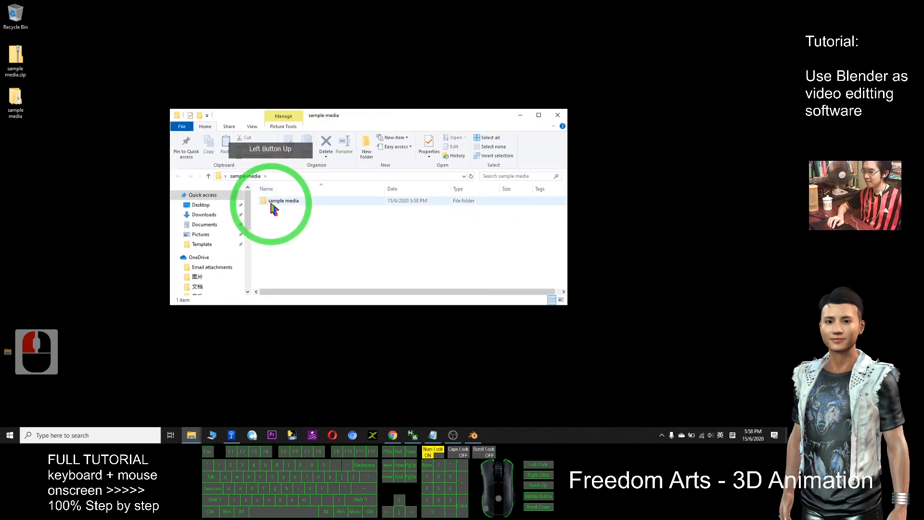
left_click_drag(363, 126, 237, 77)
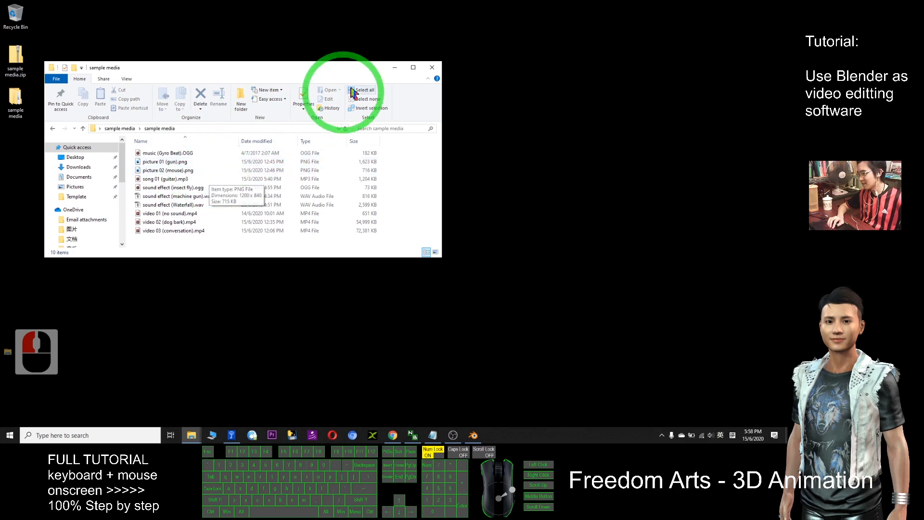
left_click_drag(338, 73, 2, 153)
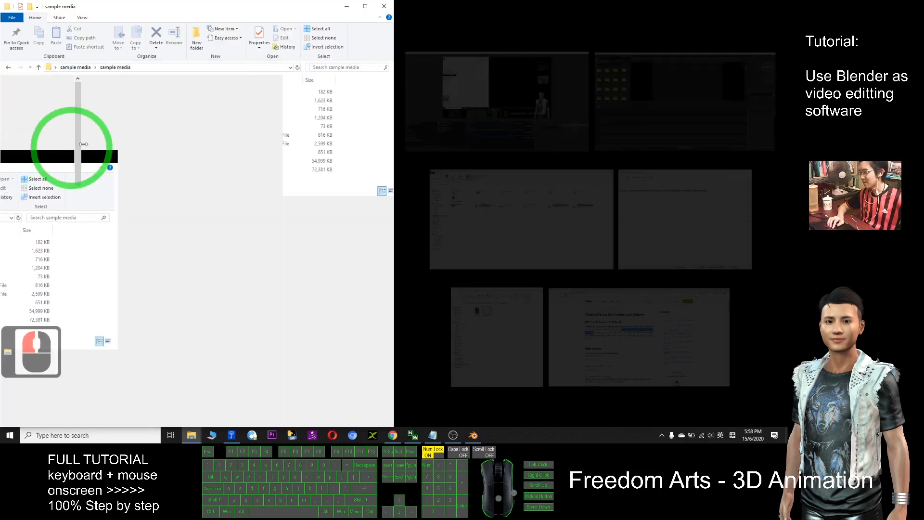
Close the separate This PC window and widen the Name column in the sample media folder
left_click(221, 262)
left_click(191, 435)
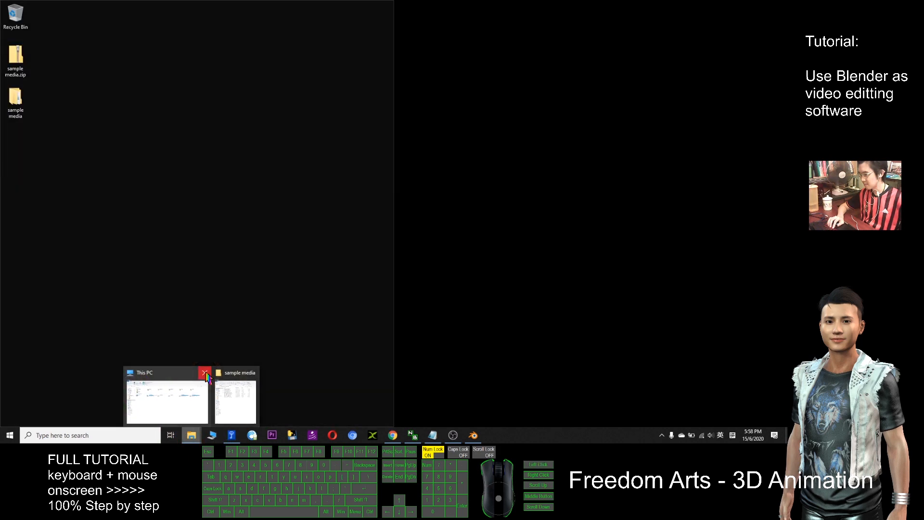
left_click(205, 373)
left_click(208, 239)
left_click(111, 79)
left_click_drag(196, 79, 206, 78)
Open the View settings of Folder Options for the sample media folder
left_click(131, 153)
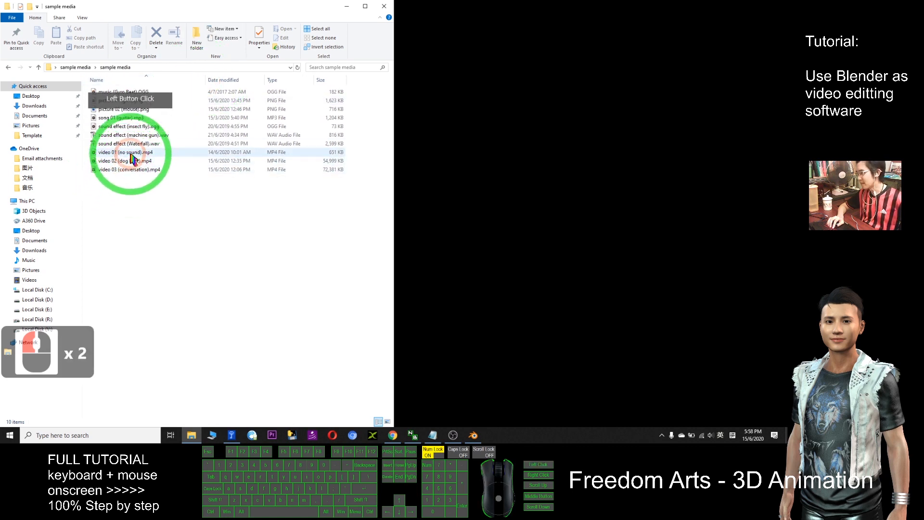
left_click(150, 143)
left_click(73, 23)
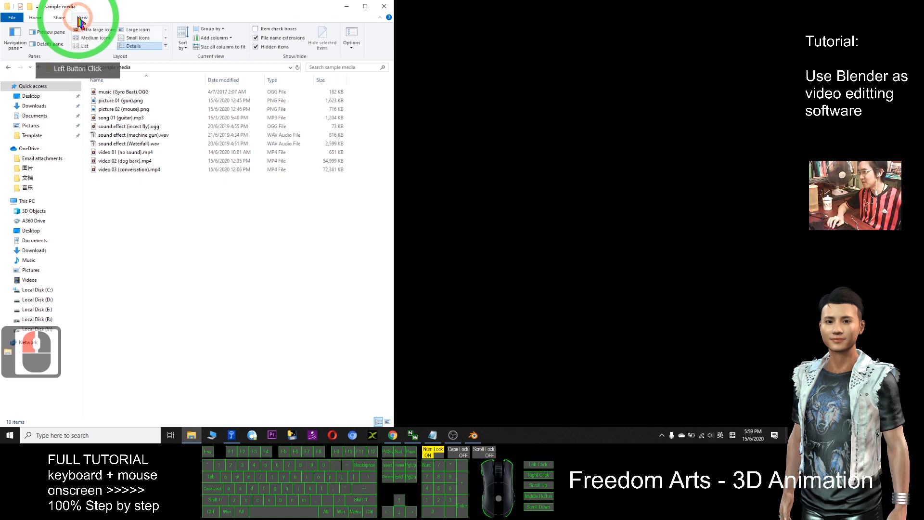
left_click(352, 34)
left_click_drag(90, 87, 320, 156)
left_click(271, 170)
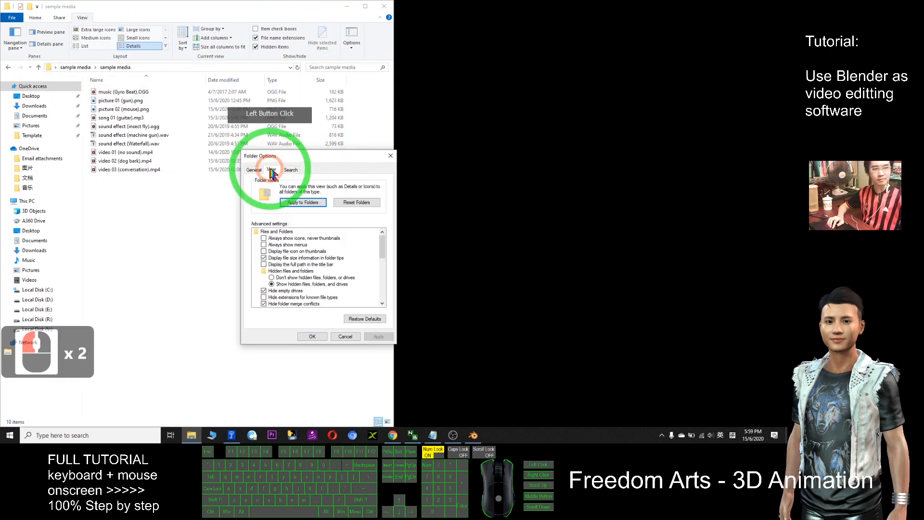
Enable Hide extensions for known file types, apply it, and move the dialog clear of the file list
left_click_drag(284, 155, 311, 123)
left_click(291, 264)
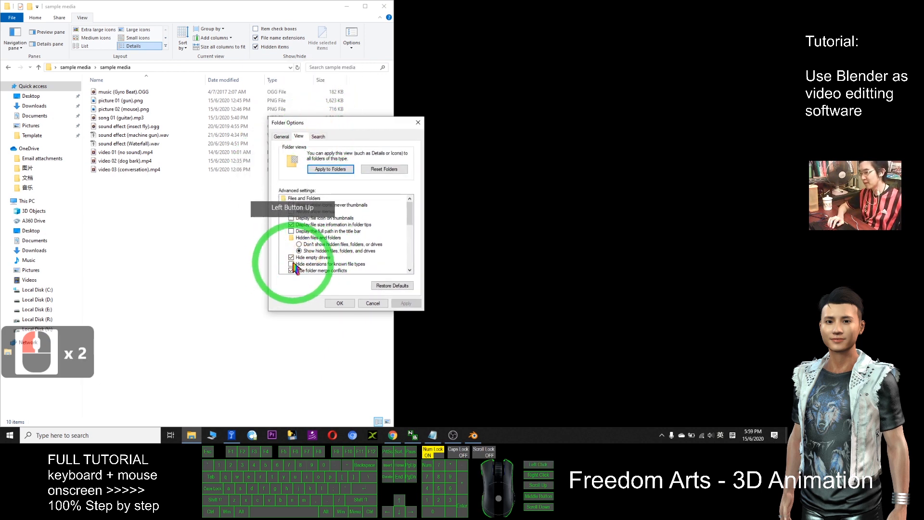
left_click_drag(320, 123, 302, 45)
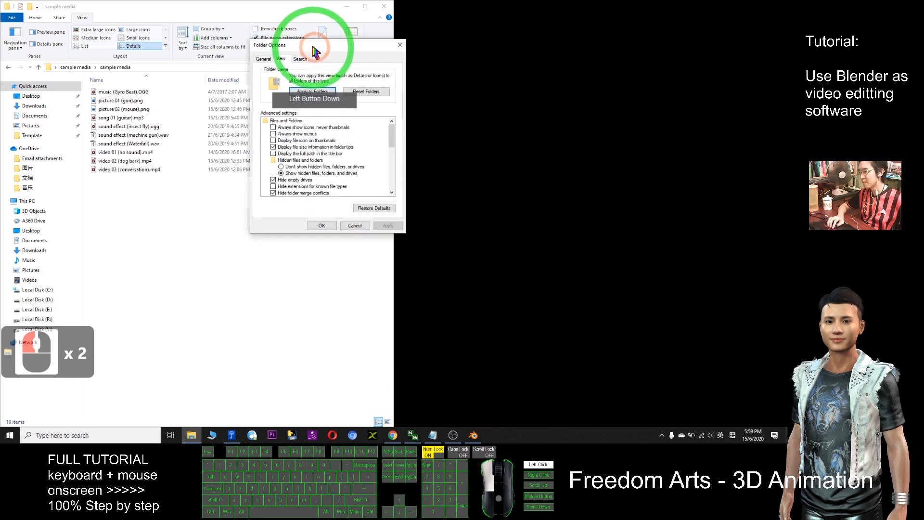
left_click(272, 186)
left_click(385, 225)
left_click(385, 224)
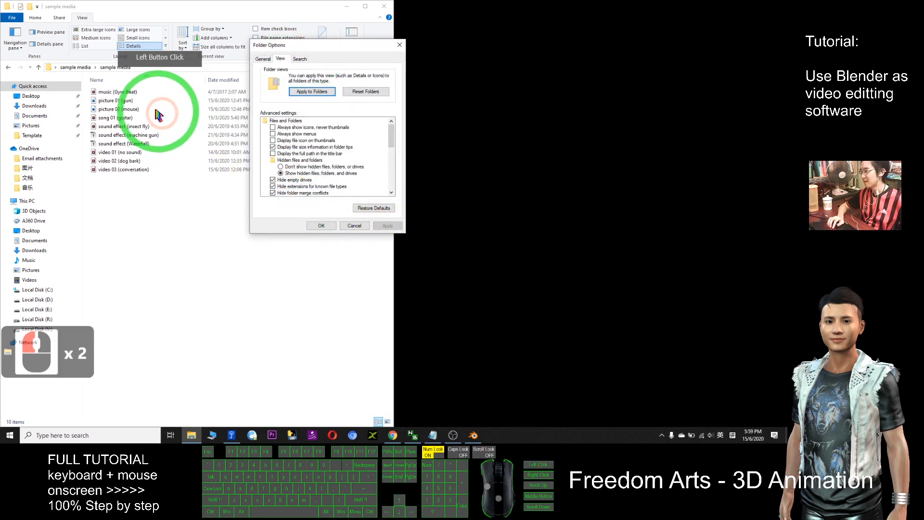
left_click_drag(290, 52, 429, 62)
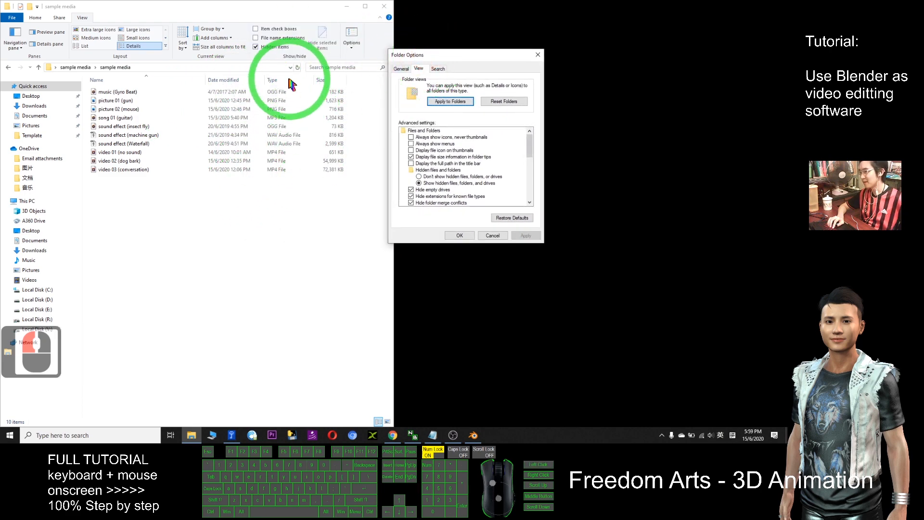
left_click(205, 219)
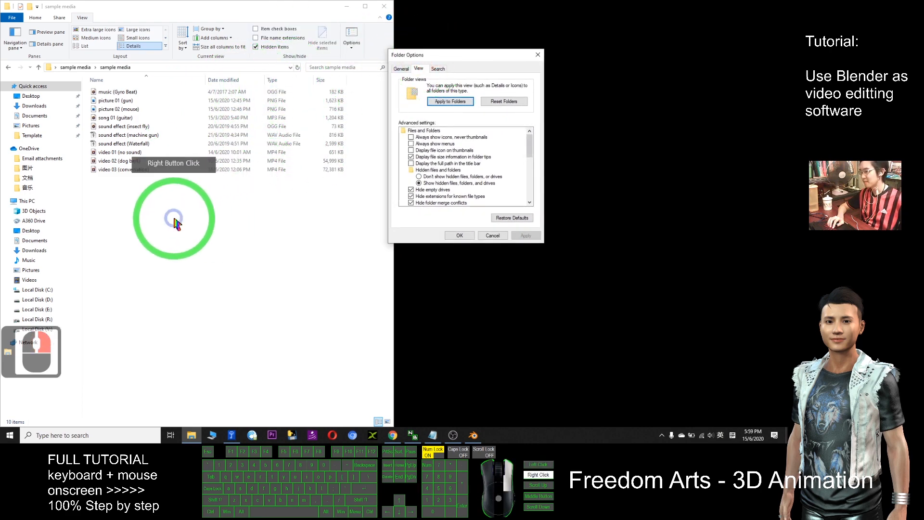
Turn off Hide extensions for known file types, apply the change, and close Folder Options
left_click_drag(445, 60, 393, 45)
left_click(358, 184)
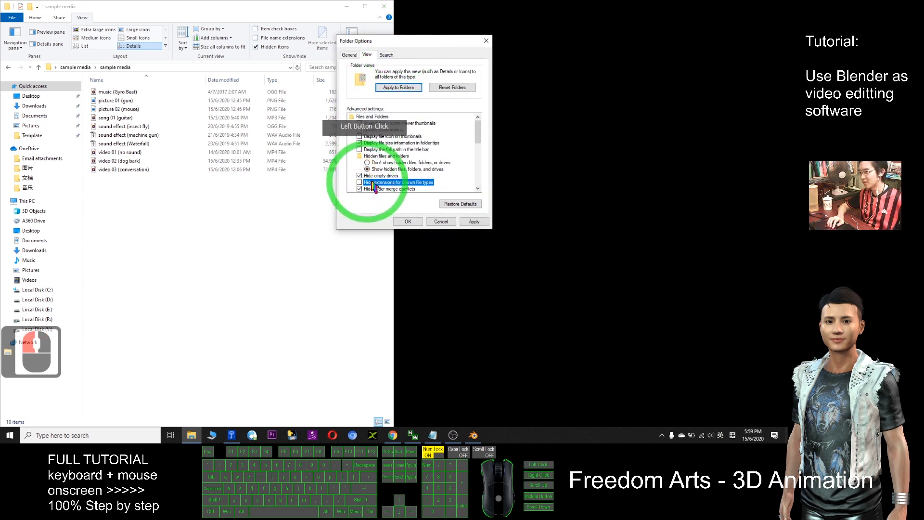
left_click(474, 222)
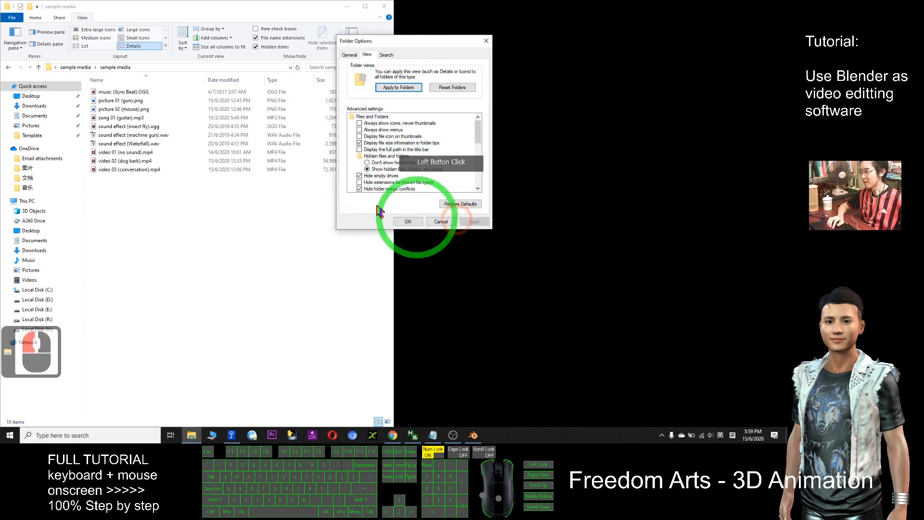
left_click(485, 42)
Preview picture 01 (gun).png in the image viewer and close it
left_click(144, 101)
left_click(152, 108)
left_click(148, 101)
double_click(121, 100)
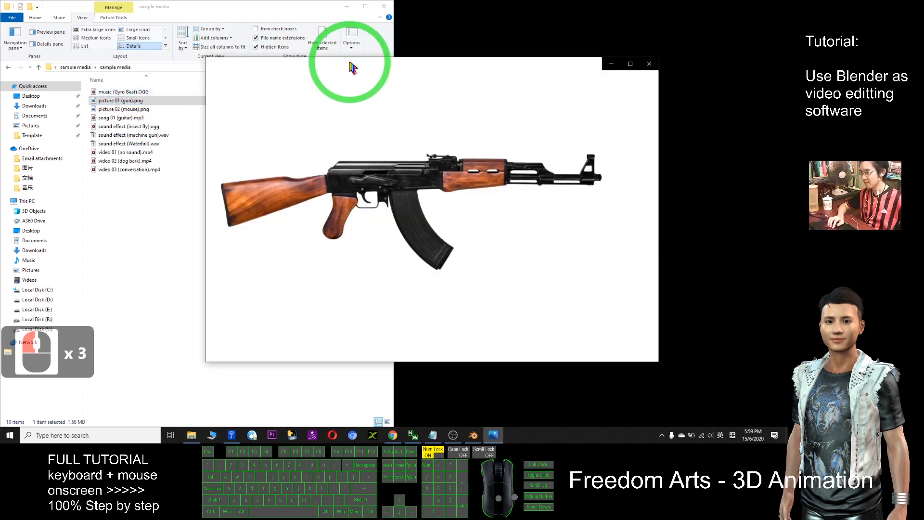
left_click_drag(350, 66, 291, 80)
left_click(345, 74)
left_click(341, 81)
key("alt+F4")
Preview picture 02 (mouse).png in the image viewer and close it
left_click(115, 100)
left_click(145, 108)
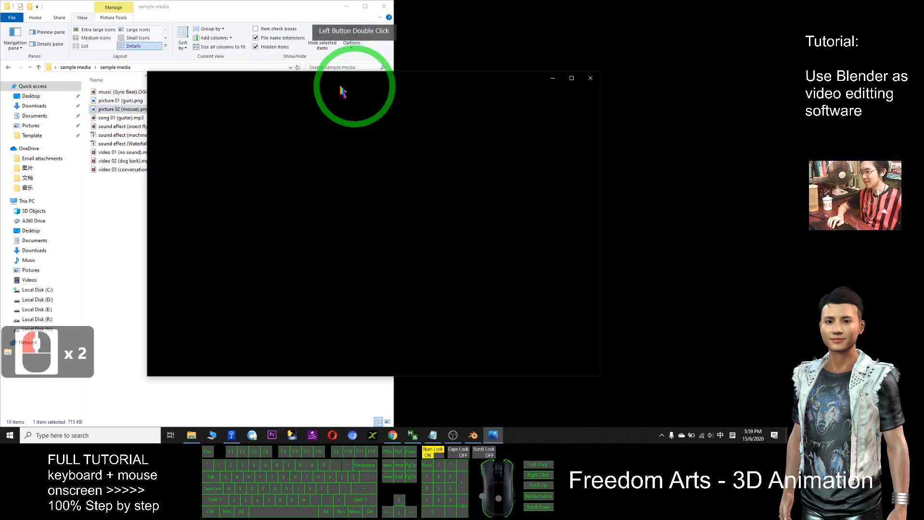
left_click_drag(391, 78, 420, 76)
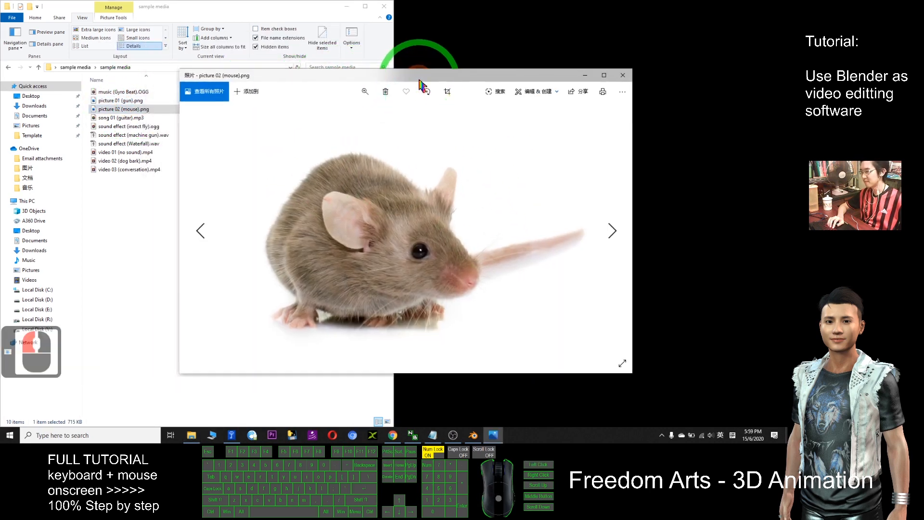
key("alt+F4")
Play music (Gyro Beat).OGG and move the music player clear of the file list
left_click(144, 92)
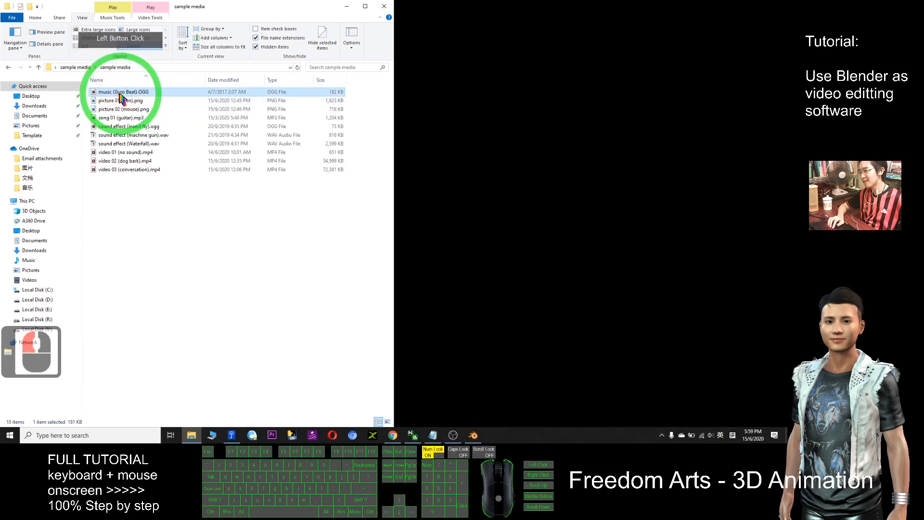
double_click(110, 93)
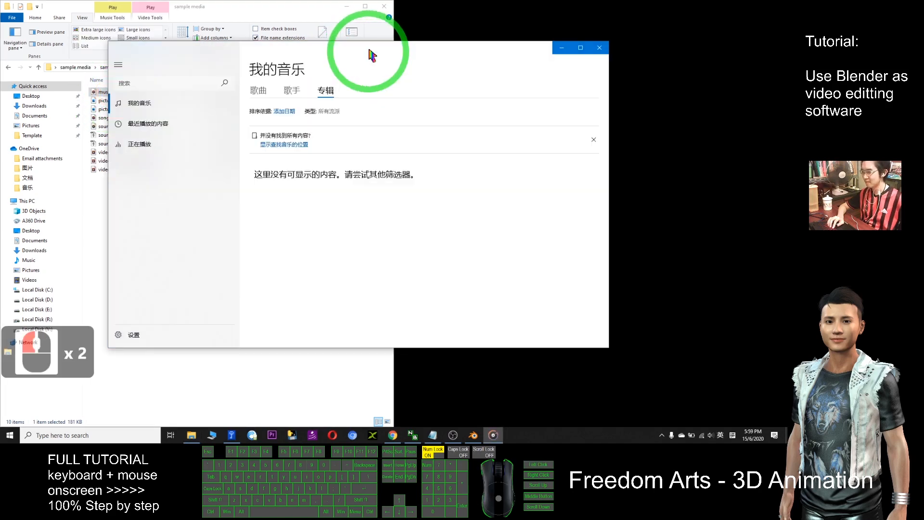
left_click_drag(366, 51, 424, 62)
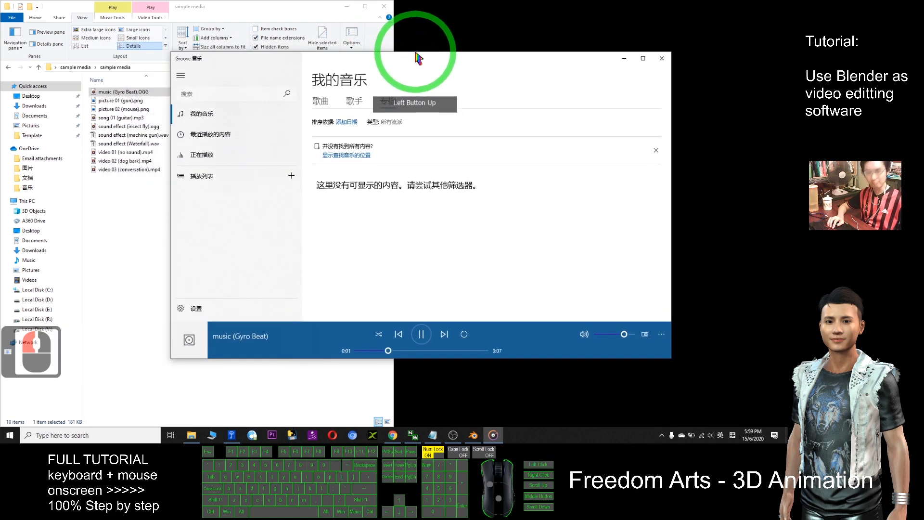
Close the music player, play song 01 (guitar).mp3 clear of the file list, and close the player again
key("alt+F4")
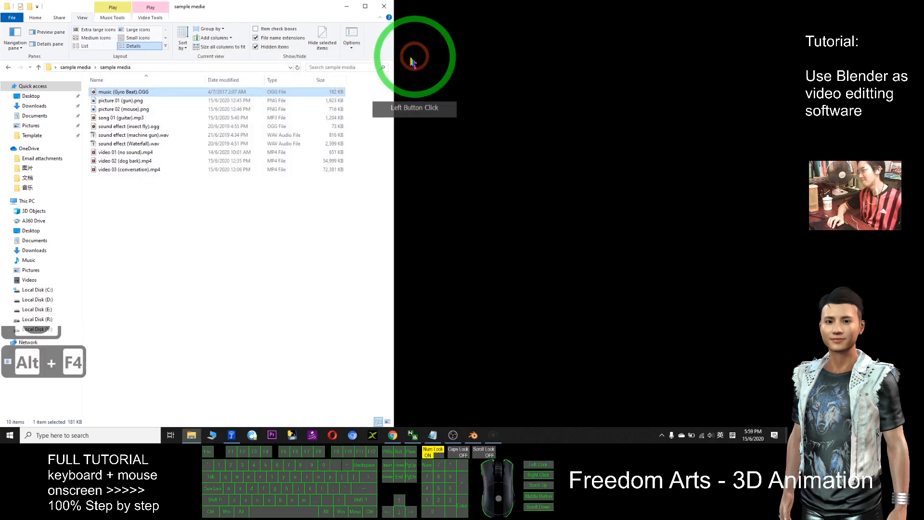
left_click(139, 120)
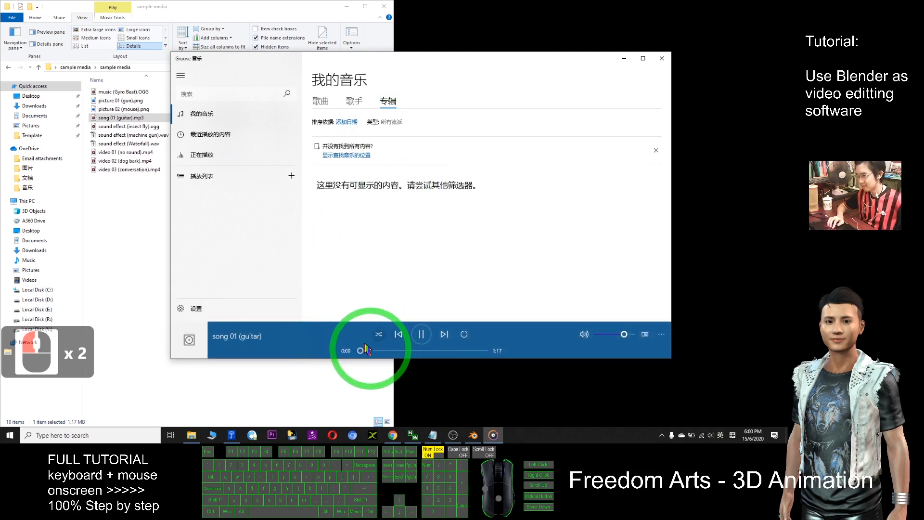
left_click_drag(354, 65, 397, 61)
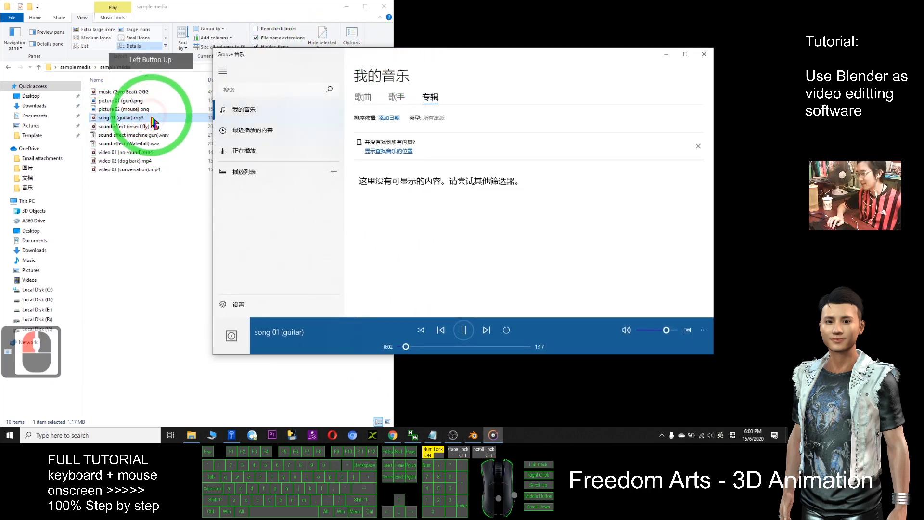
key("alt+F4")
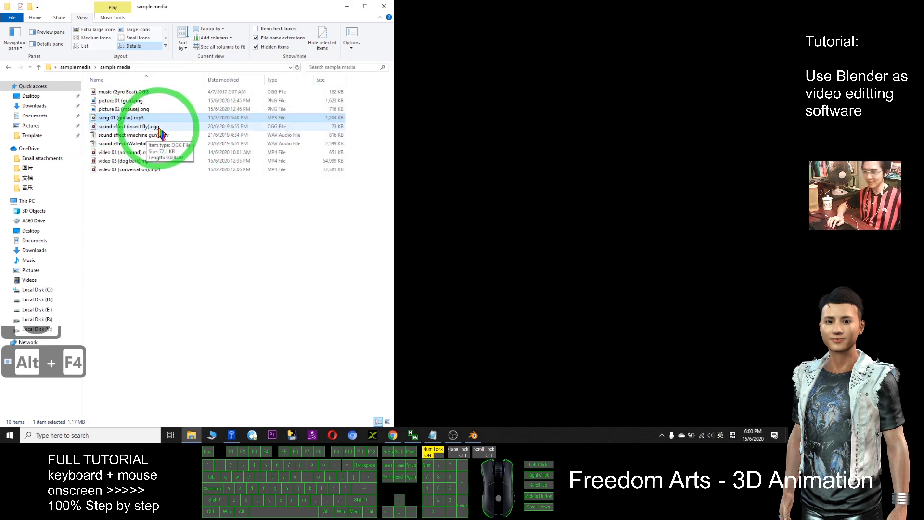
Play sound effect (insect fly).ogg and sound effect (machine gun).wav, and close both players
left_click(133, 128)
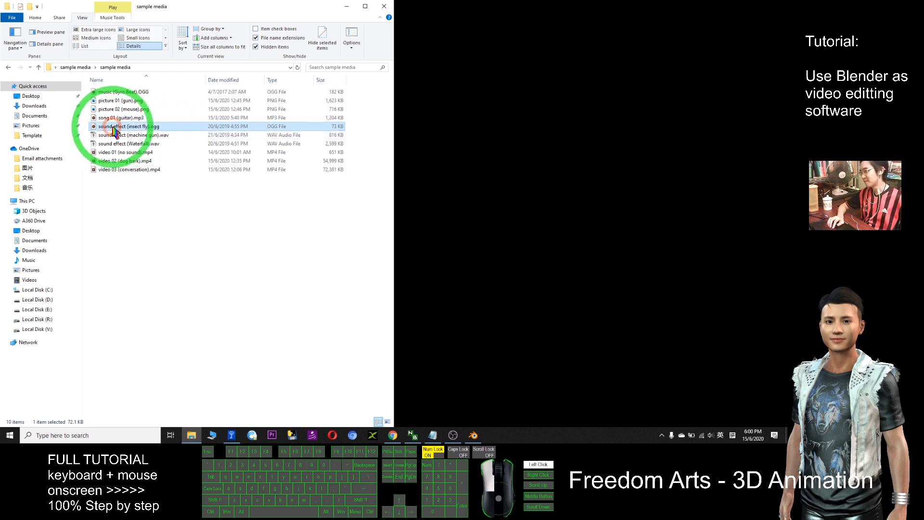
double_click(137, 128)
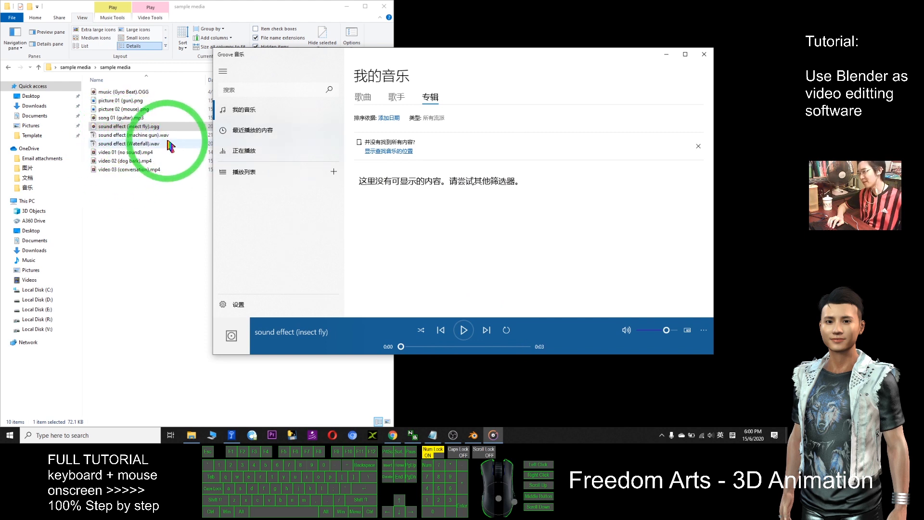
double_click(147, 136)
left_click(483, 64)
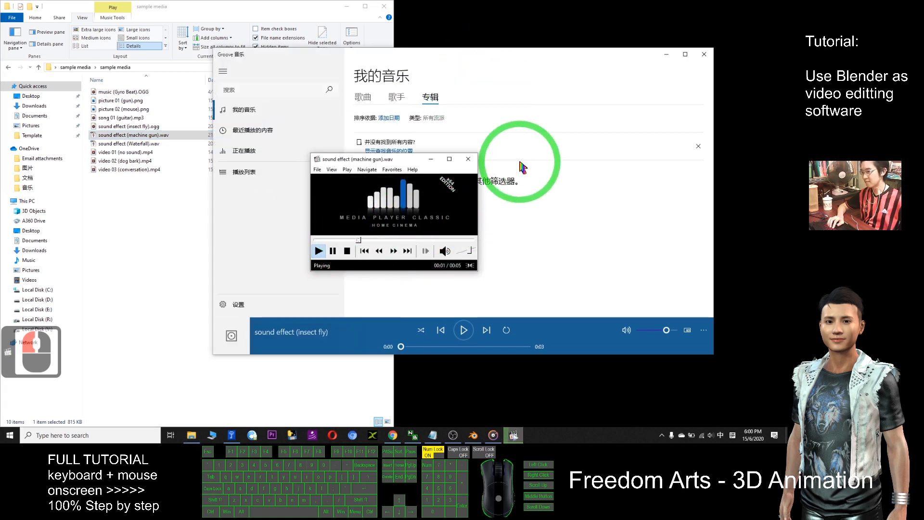
left_click(468, 158)
left_click(498, 58)
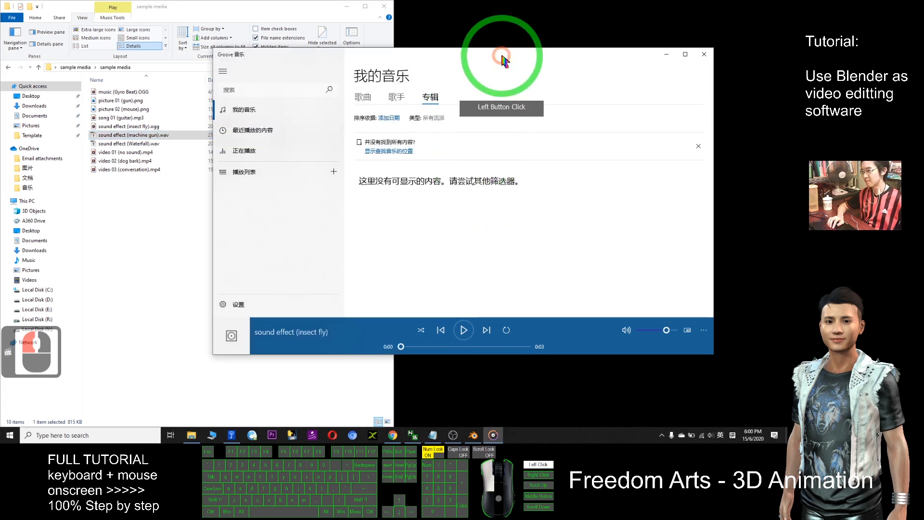
key("alt+F4")
Play sound effect (Waterfall).wav, close the player, and clear the file selection
left_click(124, 144)
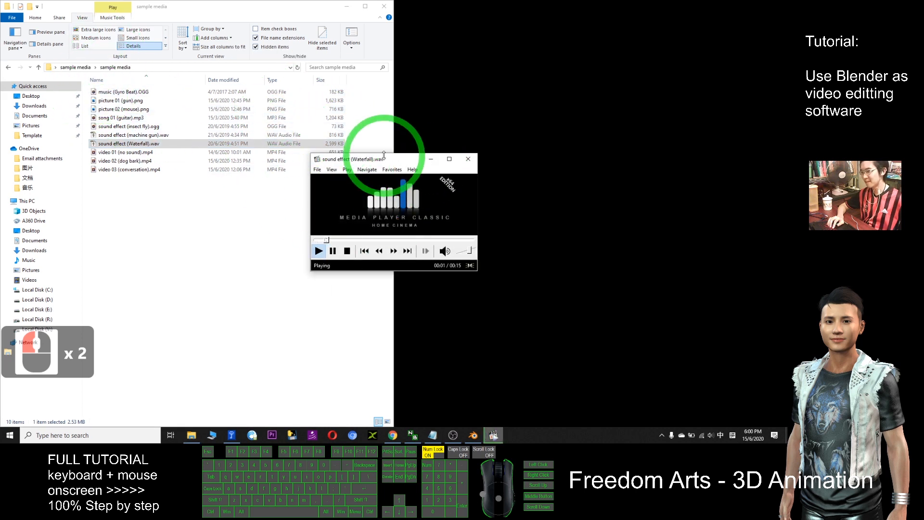
left_click_drag(375, 159, 457, 159)
key("alt+F4")
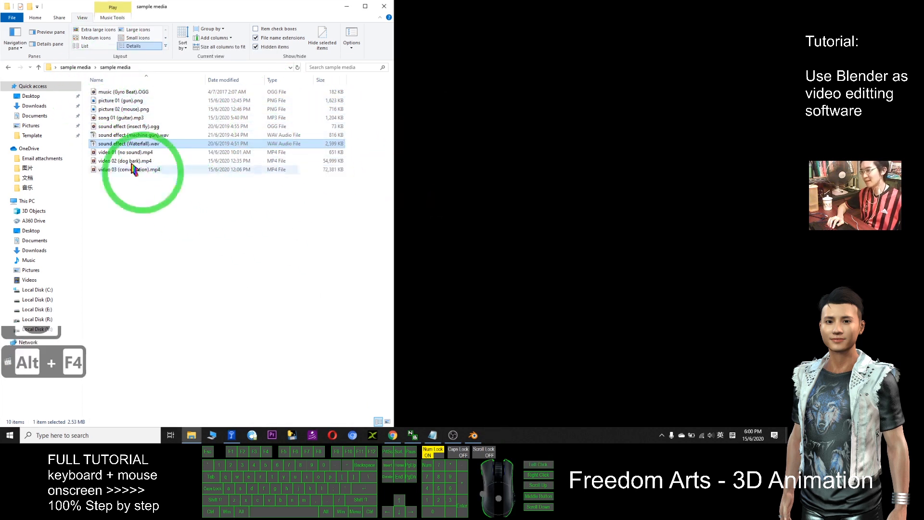
left_click(144, 190)
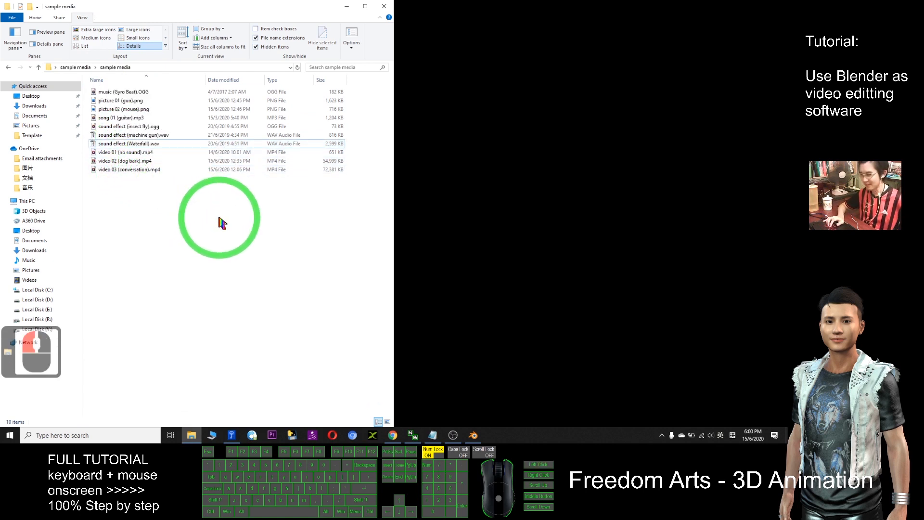
left_click(242, 247)
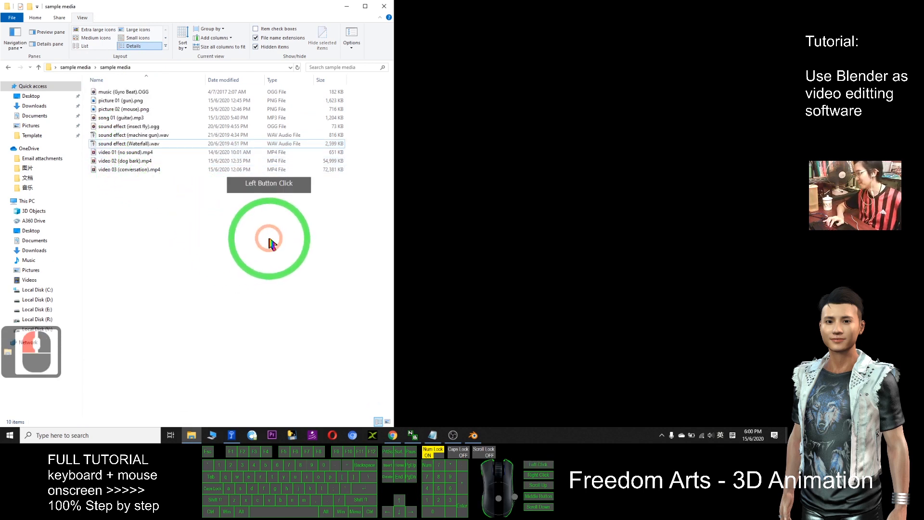
Play video 01 (no sound).mp4, shrink the maximized video player to a smaller window, and close it
left_click(130, 155)
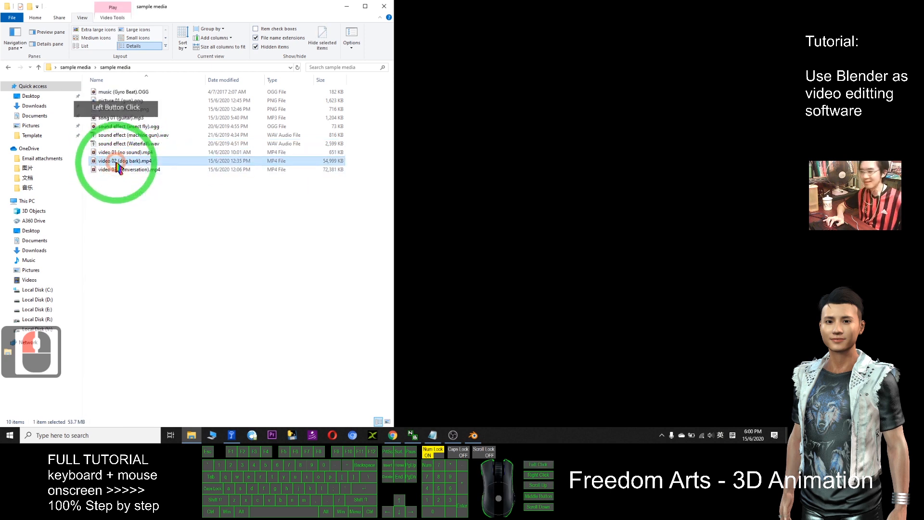
left_click(128, 153)
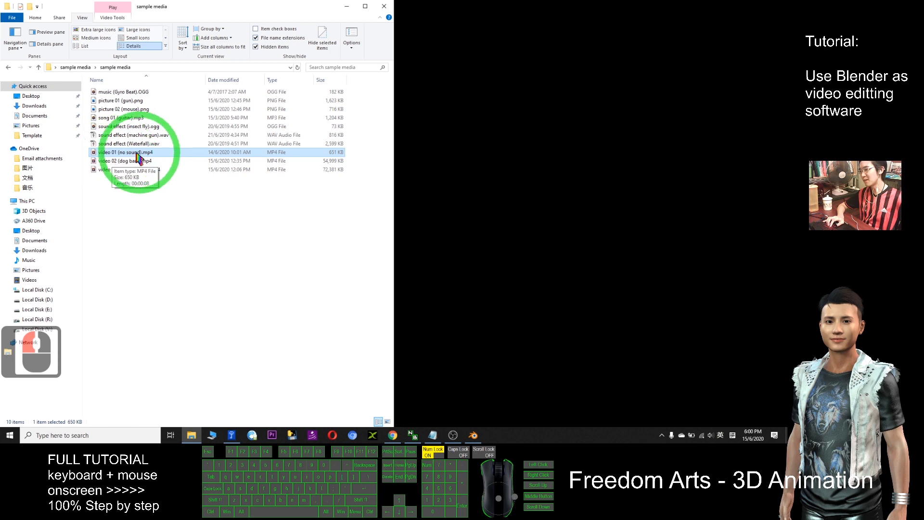
double_click(137, 154)
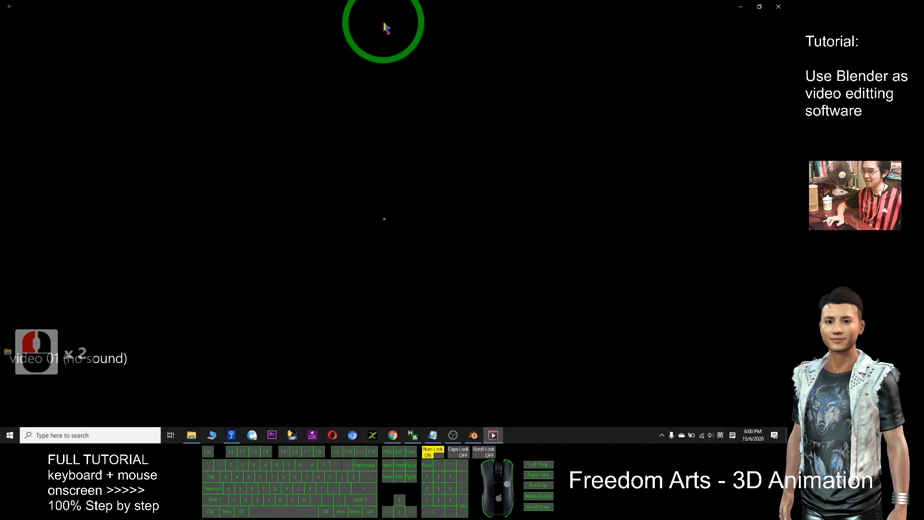
left_click(400, 113)
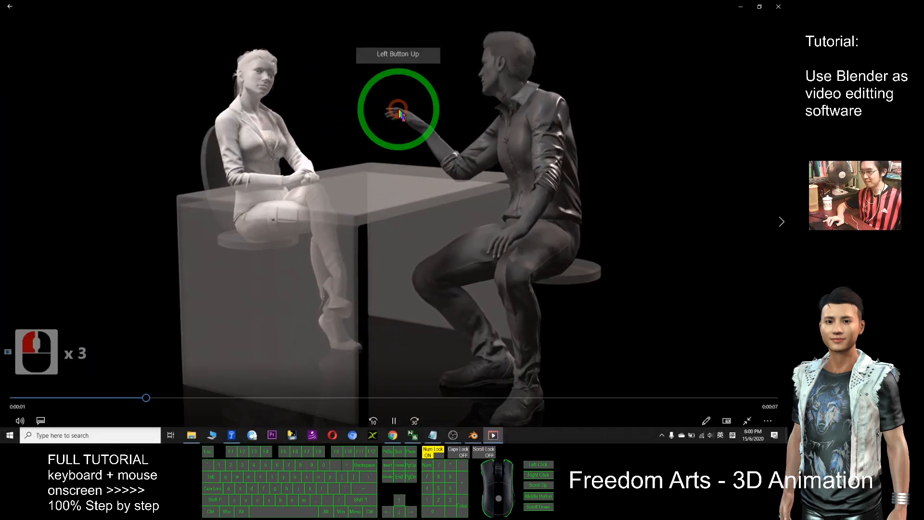
left_click_drag(463, 6, 383, 83)
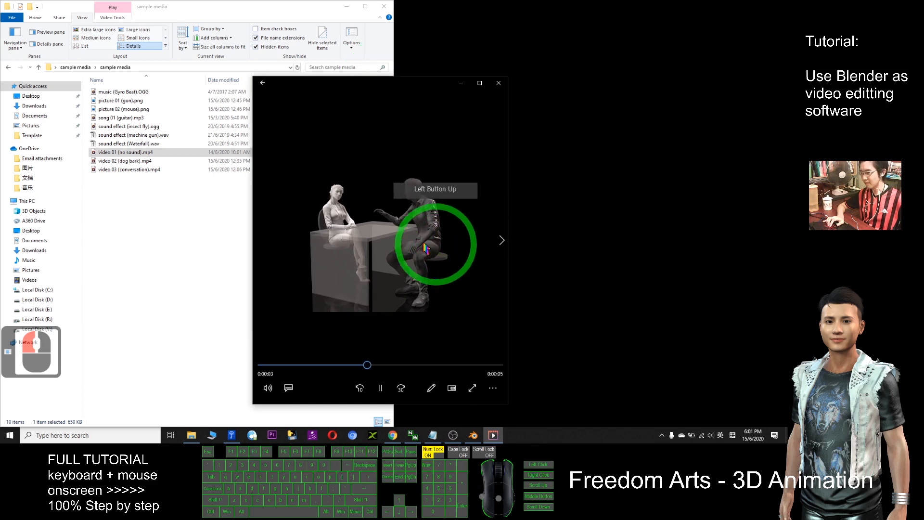
left_click(500, 85)
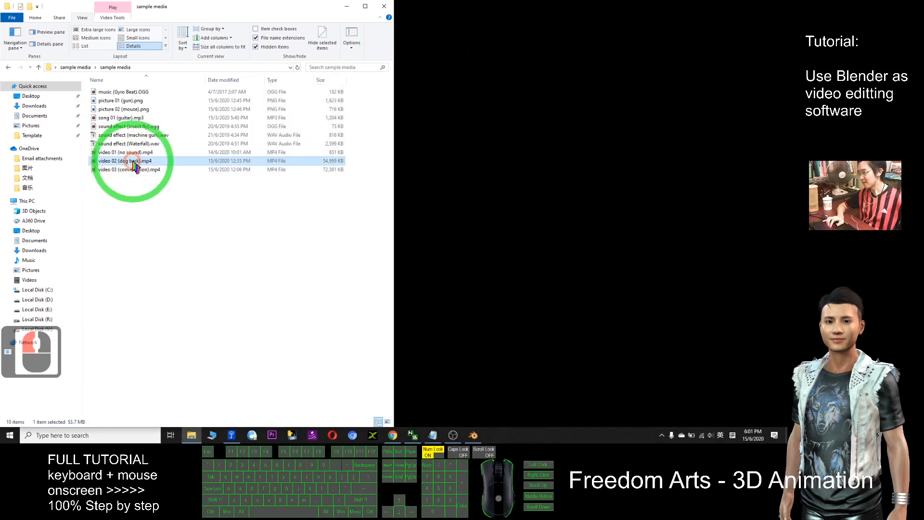
Play video 02 (dog bark).mp4 while checking the speaker volume, and close the video player
double_click(133, 162)
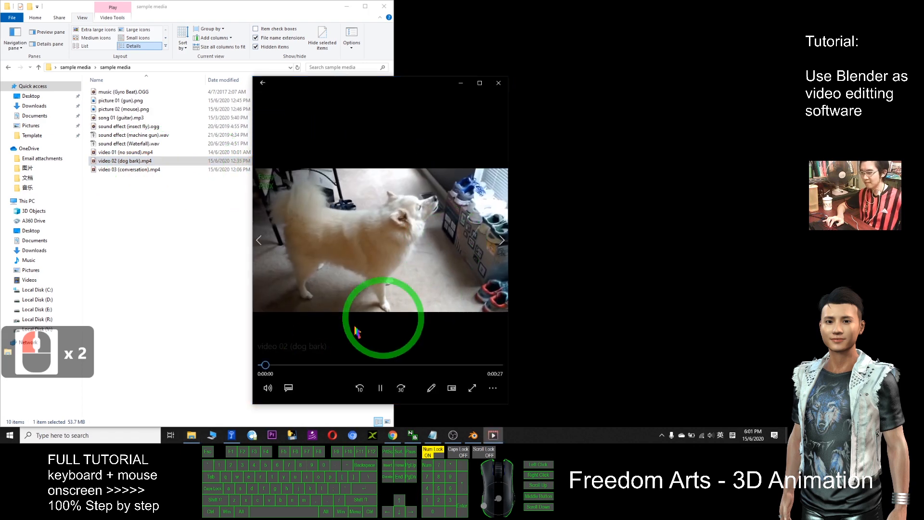
left_click(608, 375)
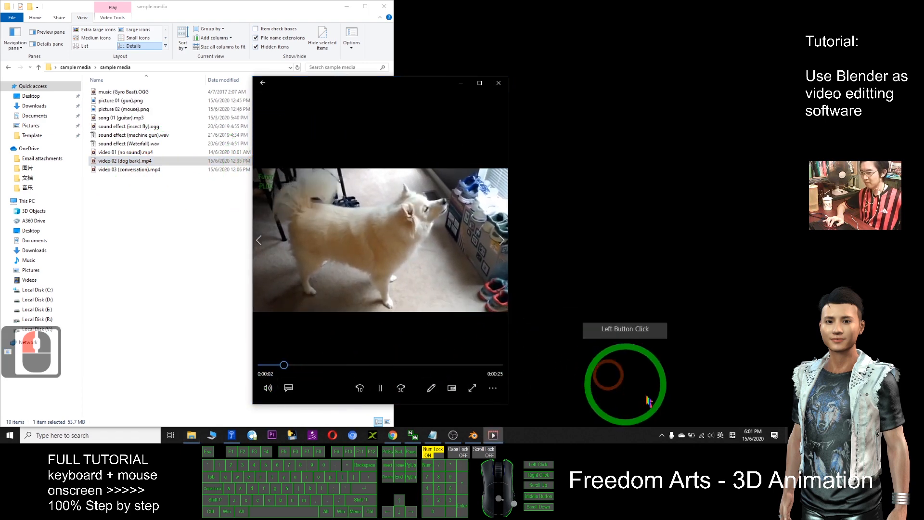
left_click(710, 435)
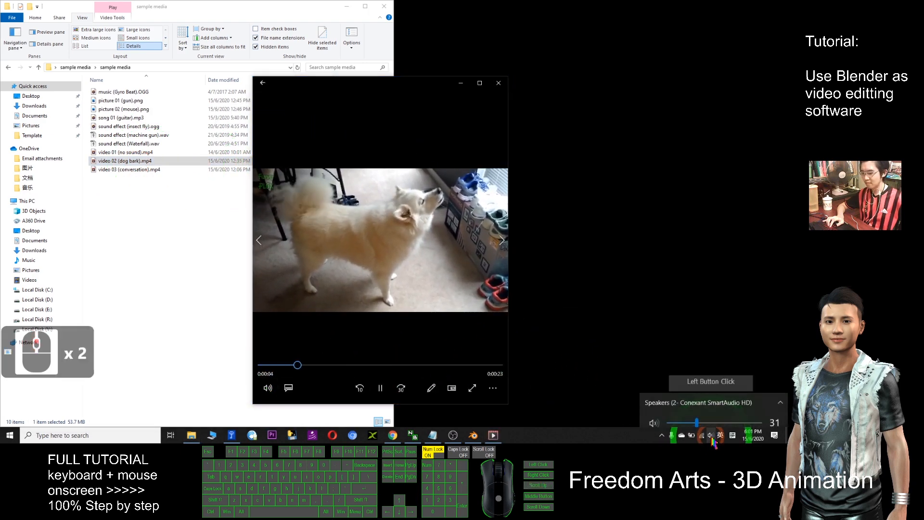
left_click(370, 94)
key("alt+F4")
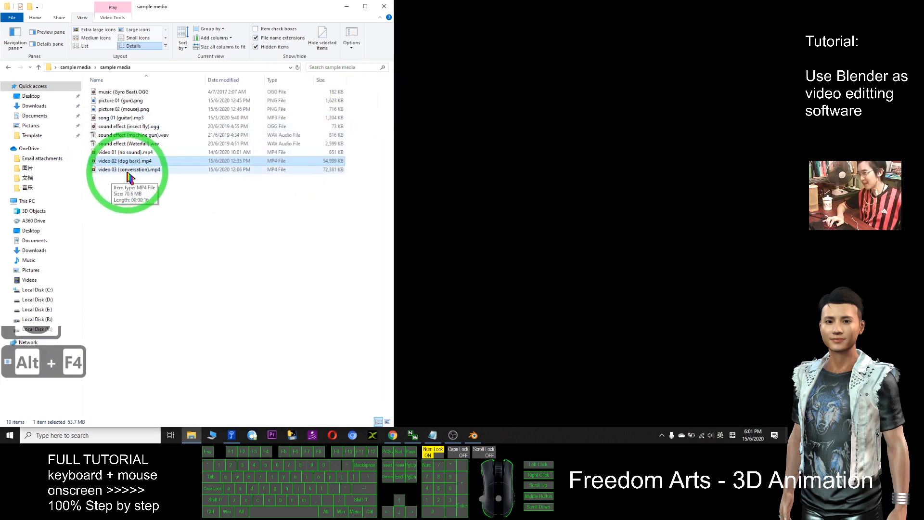
Play video 03 (conversation).mp4, view it in full screen and back in the window, and close the player
left_click(119, 172)
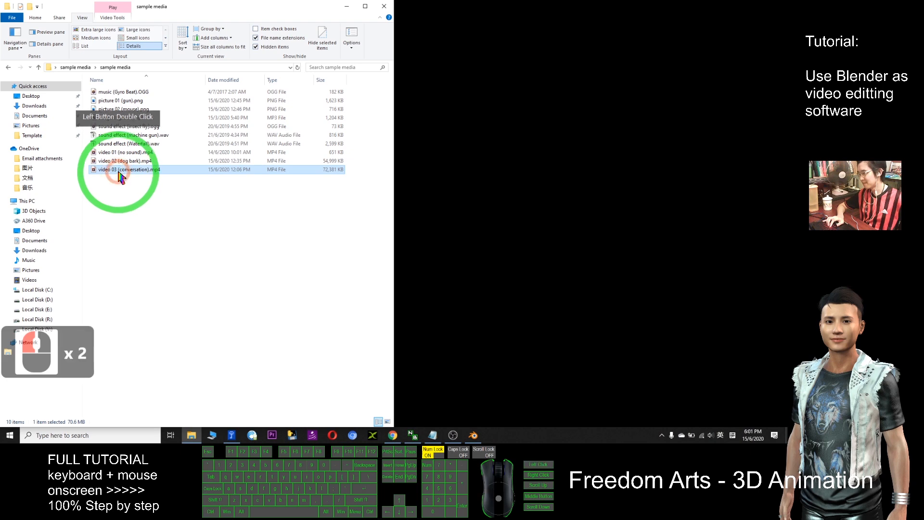
double_click(399, 245)
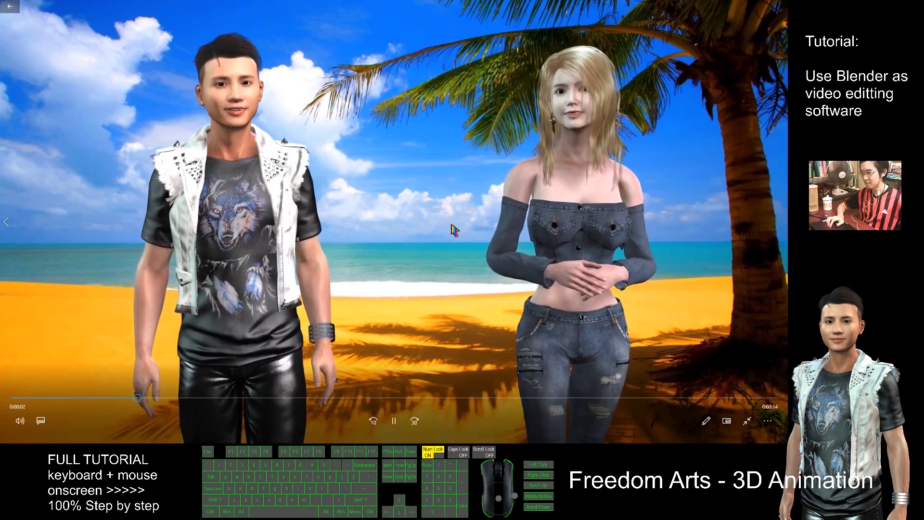
double_click(382, 227)
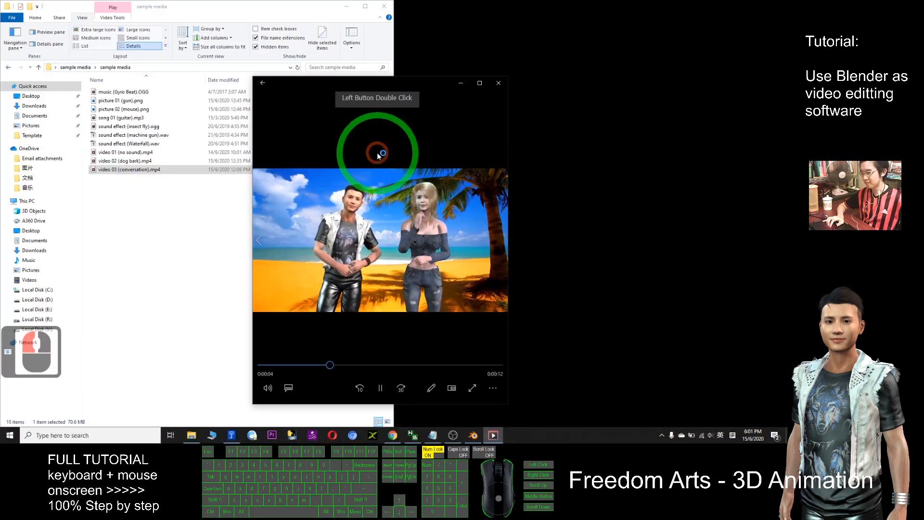
key("alt+F4")
Switch to the running Blender window and close Blender
left_click(479, 437)
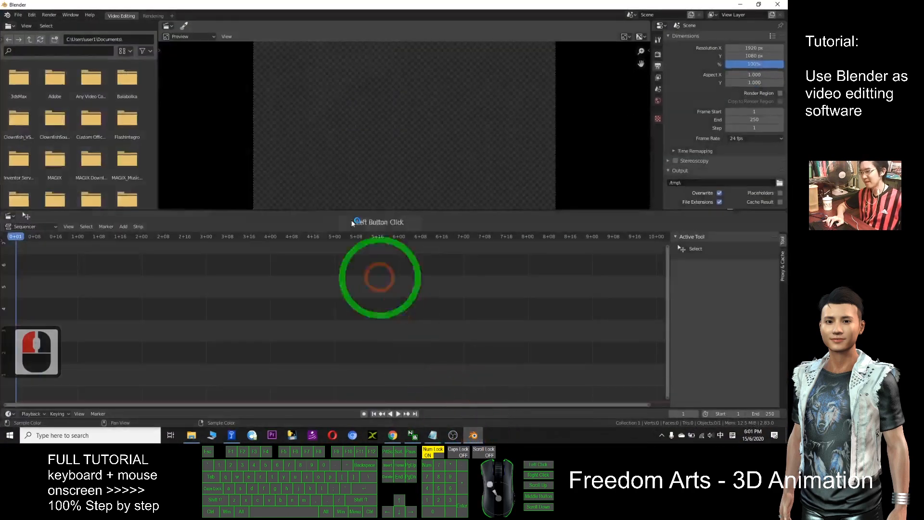
left_click(777, 6)
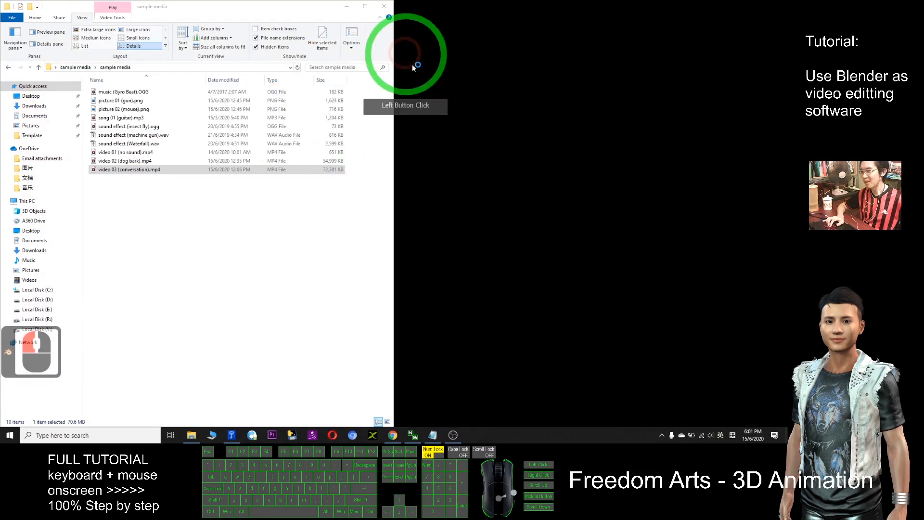
left_click(269, 42)
left_click(536, 172)
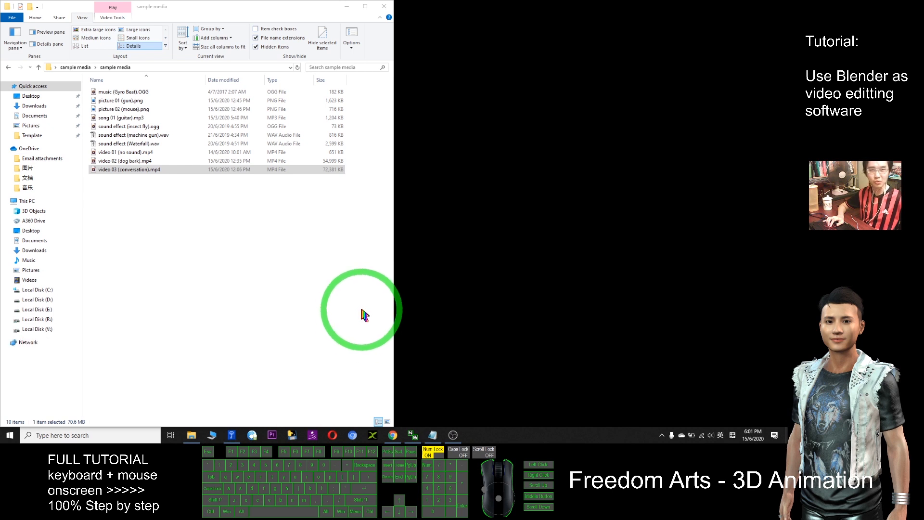
left_click(63, 434)
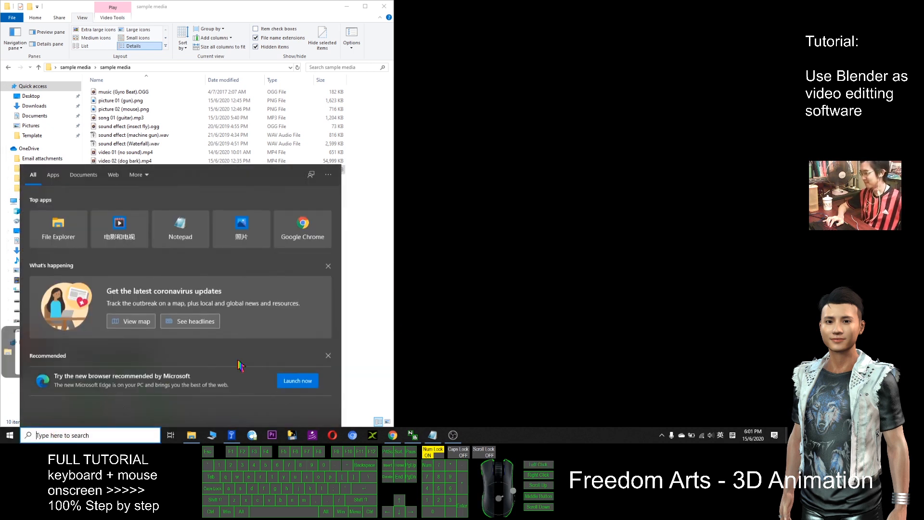
left_click(535, 340)
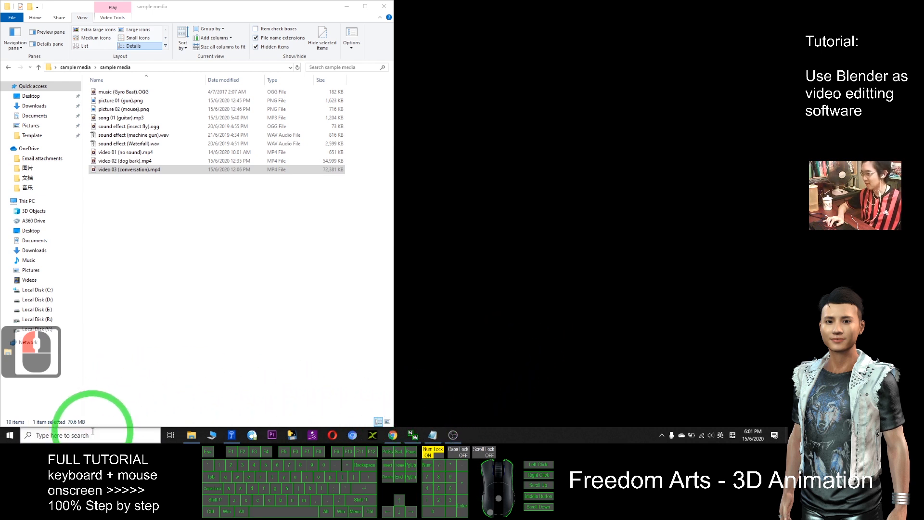
left_click(58, 436)
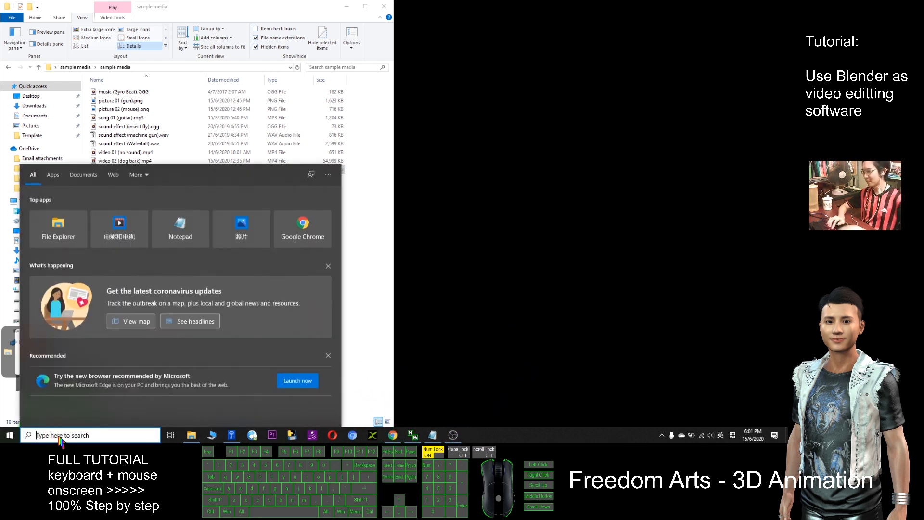
type("b")
key("BackSpace")
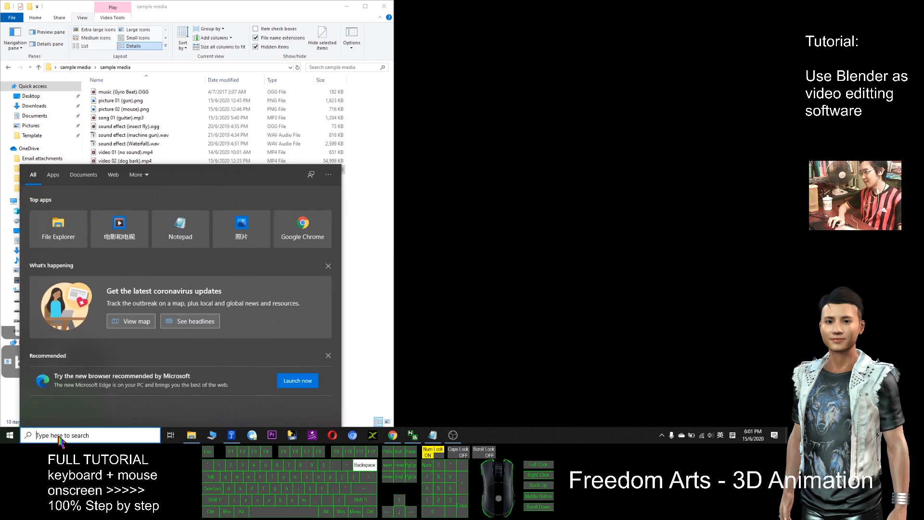
left_click(481, 392)
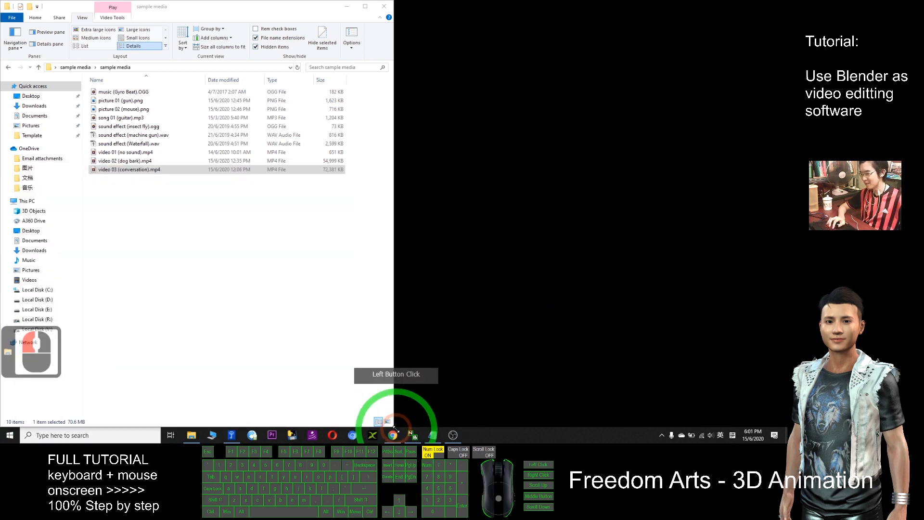
Switch to the Chromium browser, search for "download blender", and open the download page on blender.org
left_click(354, 436)
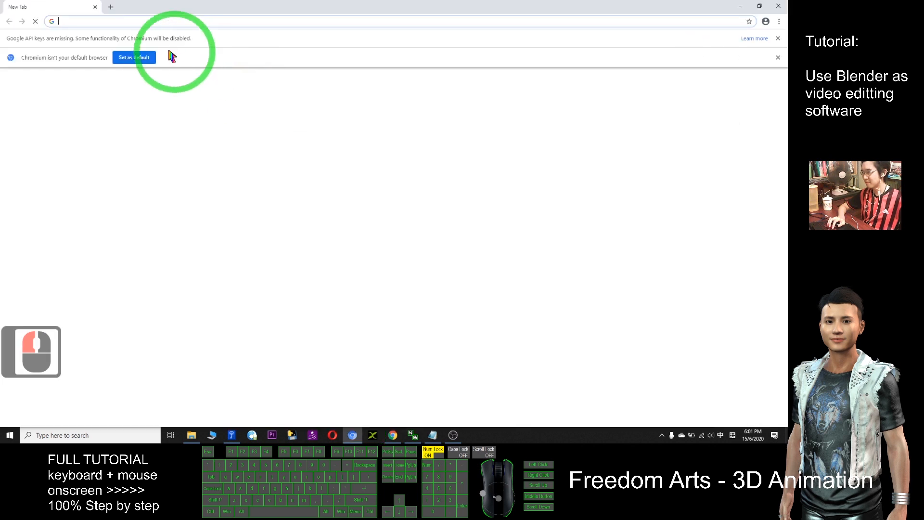
left_click(155, 20)
type("download")
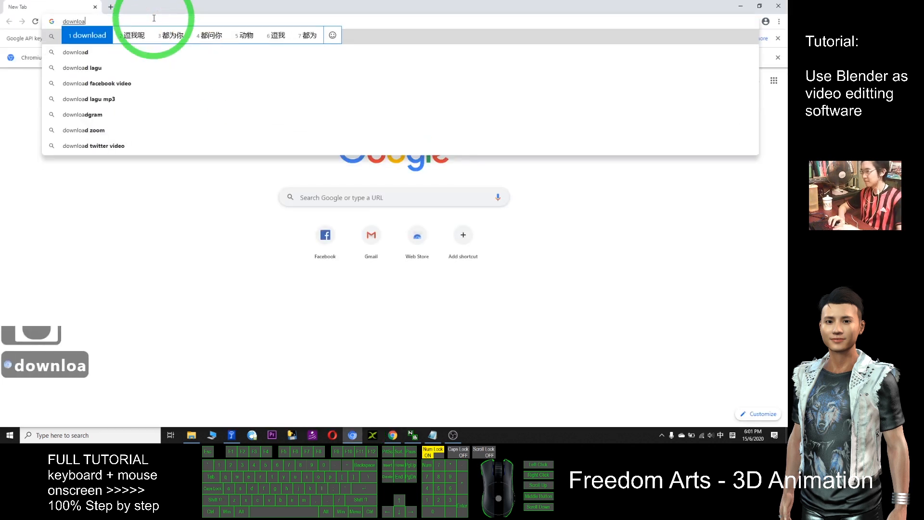
key("shift")
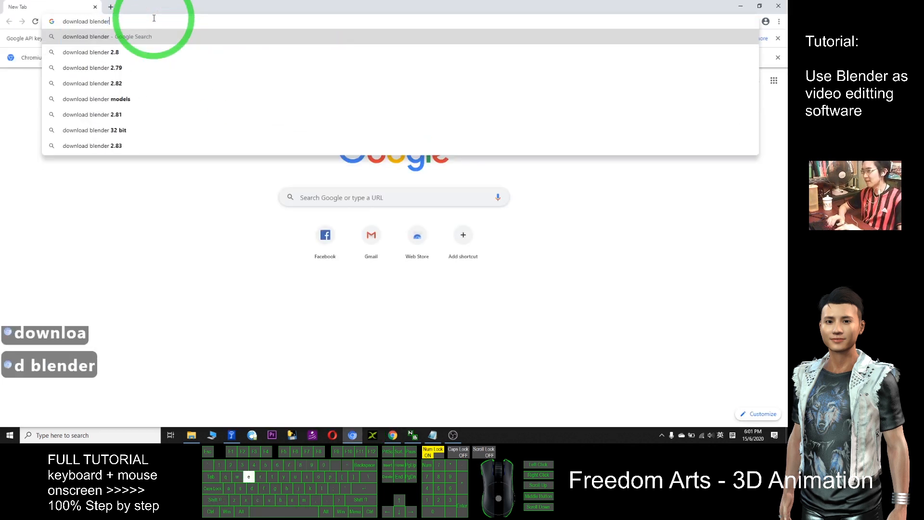
type("blender")
key("Return")
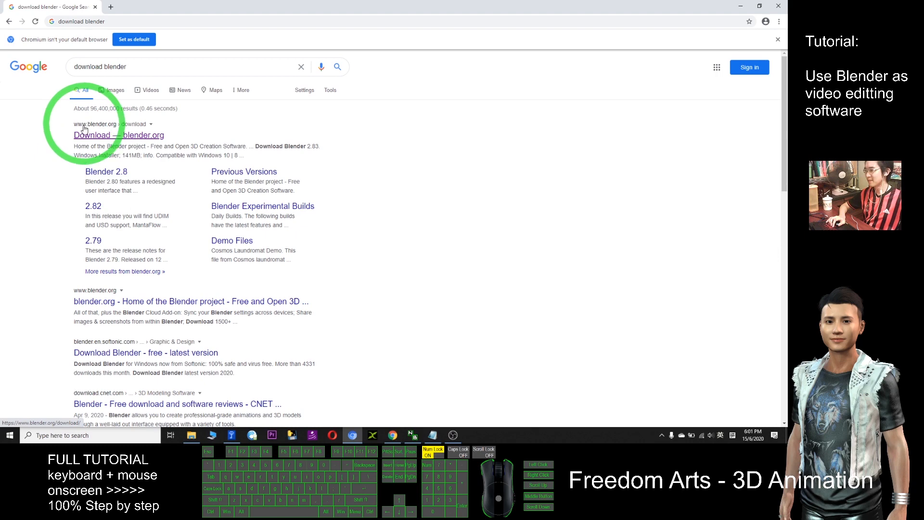
left_click(106, 139)
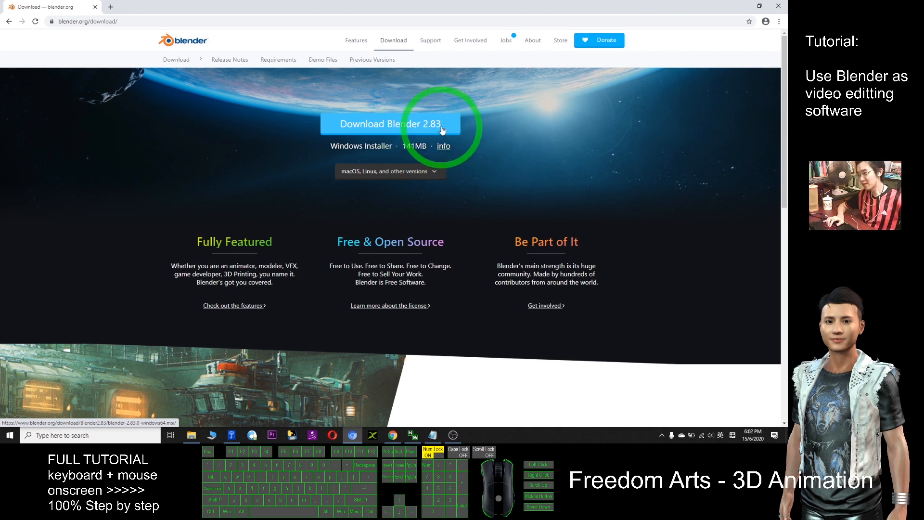
Close the browser and pull the sample media folder window away from the screen edge so it floats on the desktop
left_click(145, 435)
left_click(305, 7)
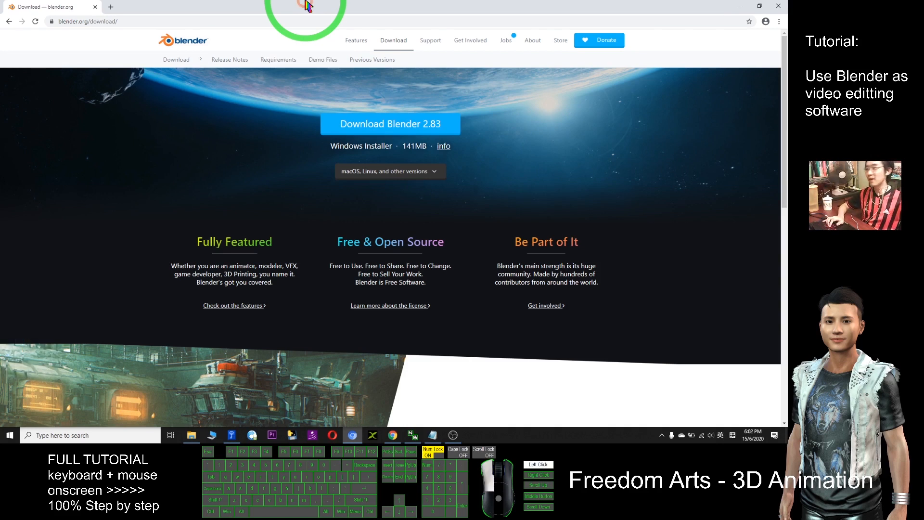
left_click(306, 6)
left_click(748, 5)
left_click(775, 10)
left_click_drag(217, 10, 268, 62)
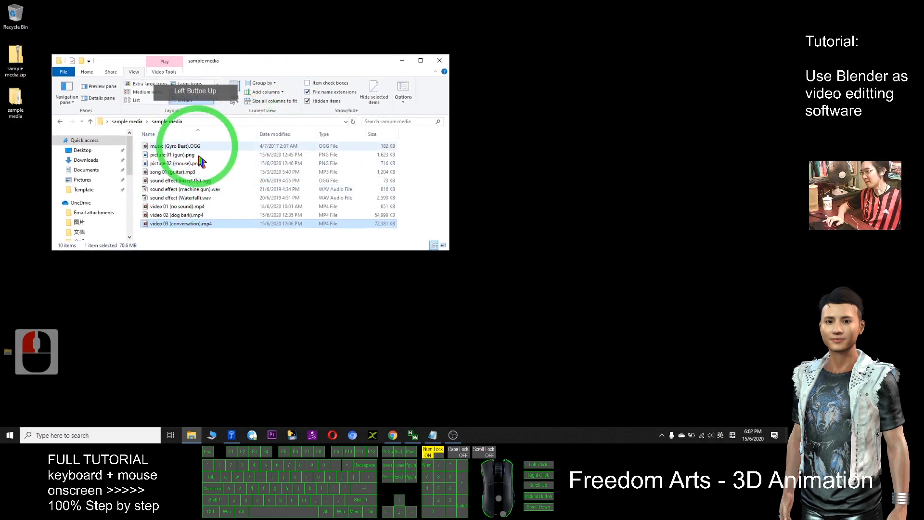
left_click(177, 234)
left_click_drag(177, 235, 212, 237)
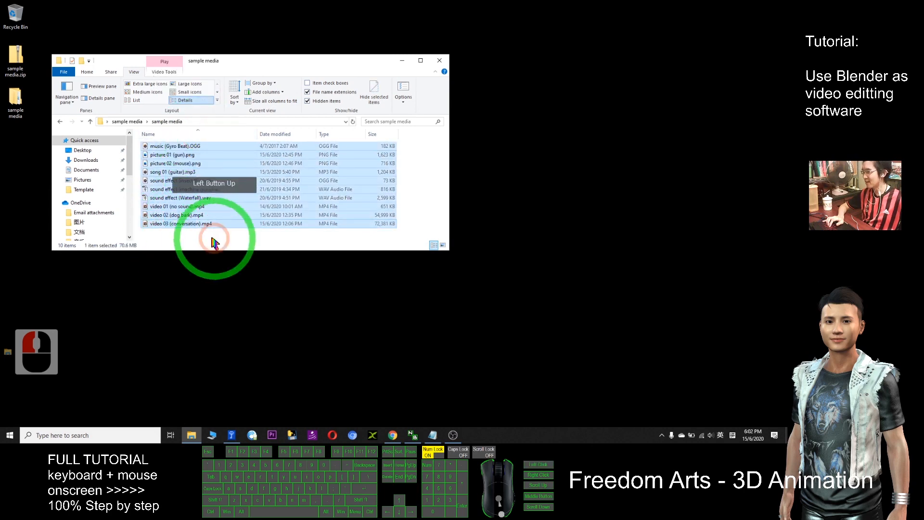
left_click(198, 243)
Find the Blender app with the search text "blen", launch it, and dismiss its splash screen
left_click(95, 438)
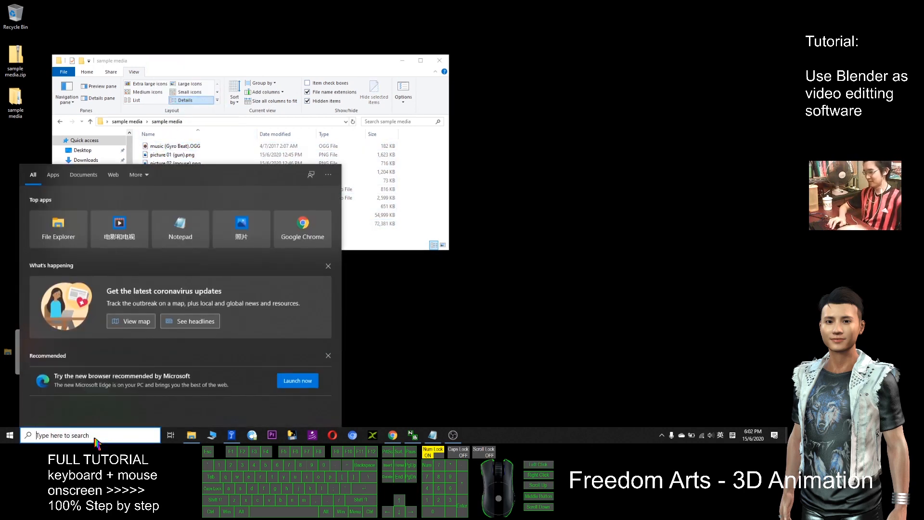
type("be")
type("le")
key("BackSpace")
key("BackSpace")
key("BackSpace")
key("BackSpace")
type("blen")
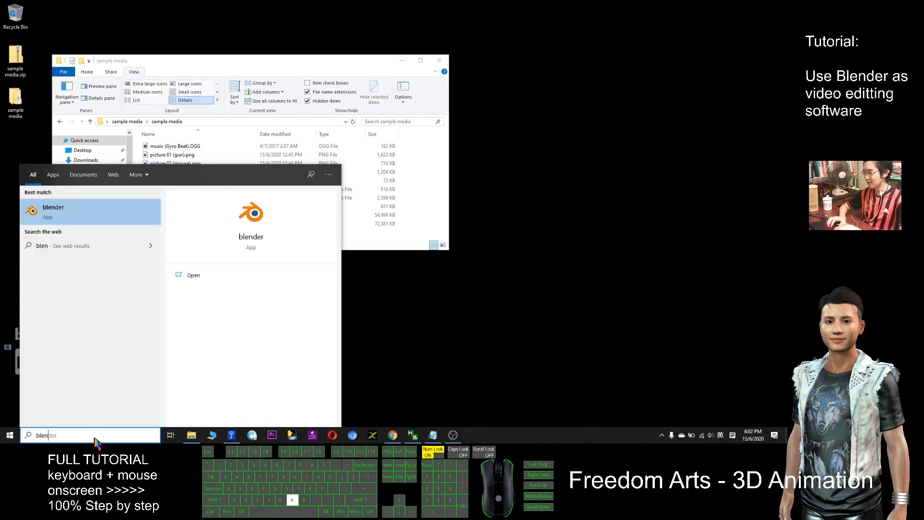
left_click(52, 212)
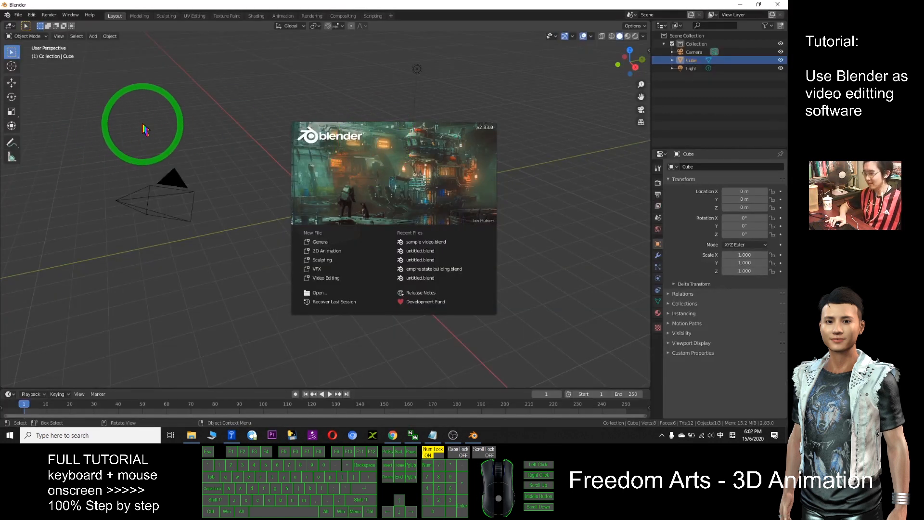
left_click(141, 139)
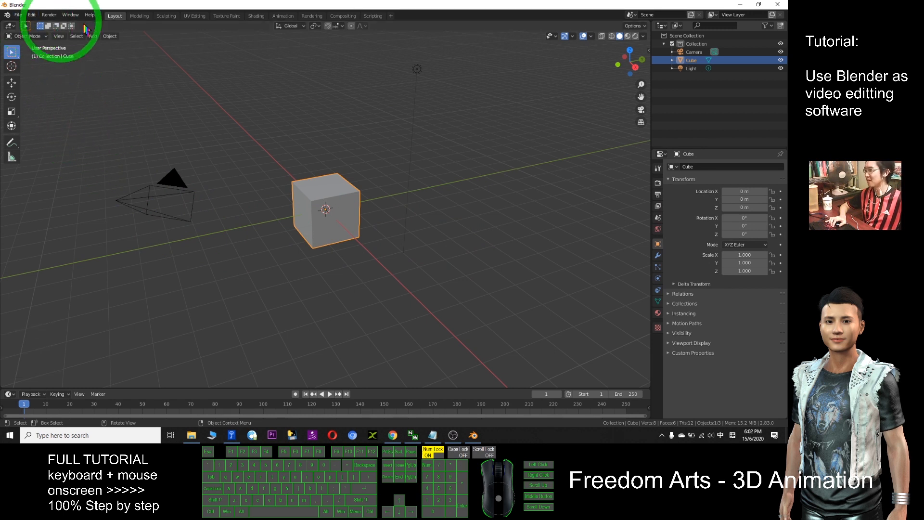
Create a new Blender file from the Video Editing template
left_click(18, 16)
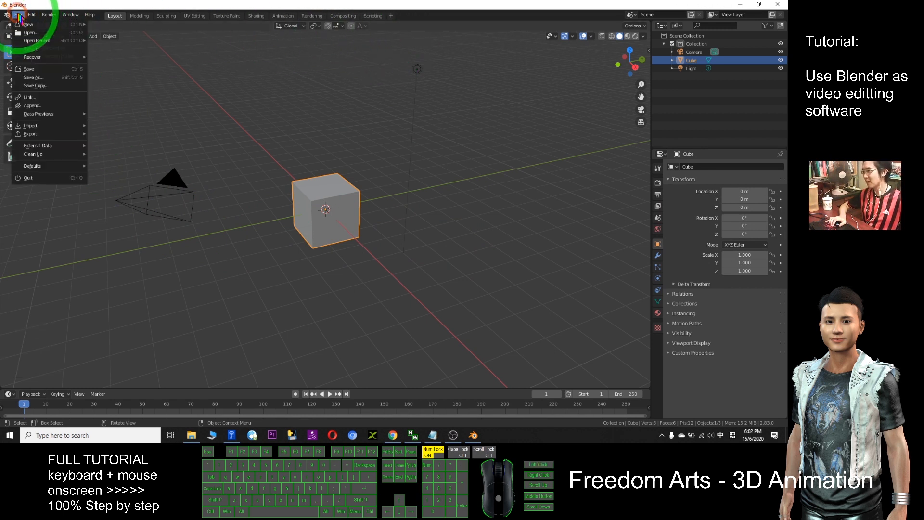
left_click(18, 15)
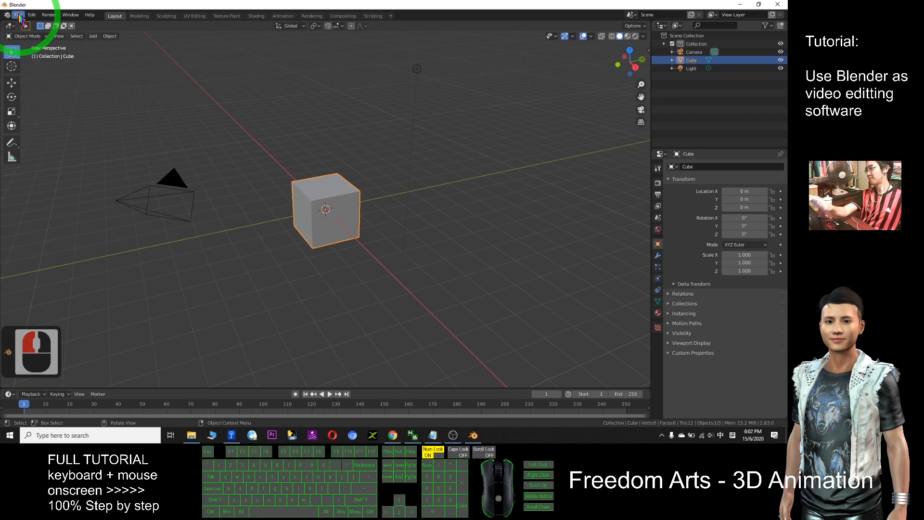
left_click(18, 15)
mouse_move(26, 25)
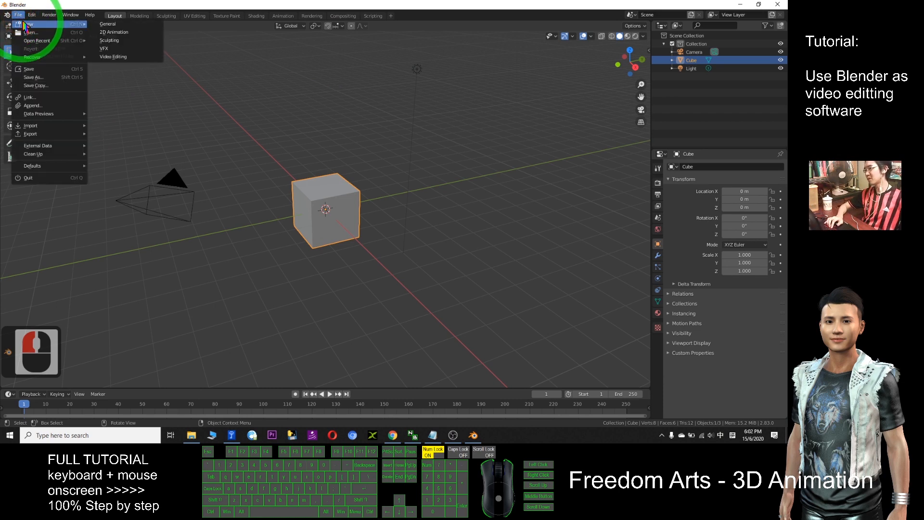
left_click(114, 57)
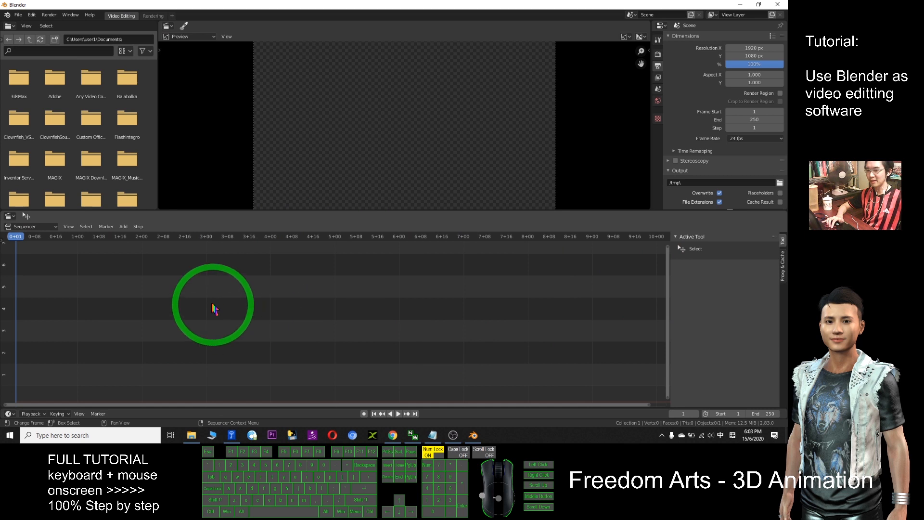
double_click(740, 64)
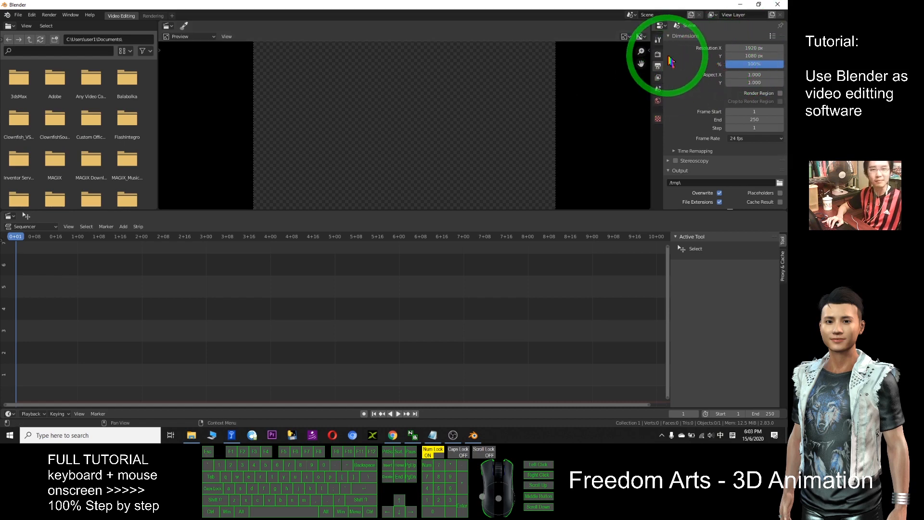
Restore Blender to a floating window and arrange the sample media folder over it, leaving the sequencer tracks exposed
left_click_drag(431, 8, 245, 76)
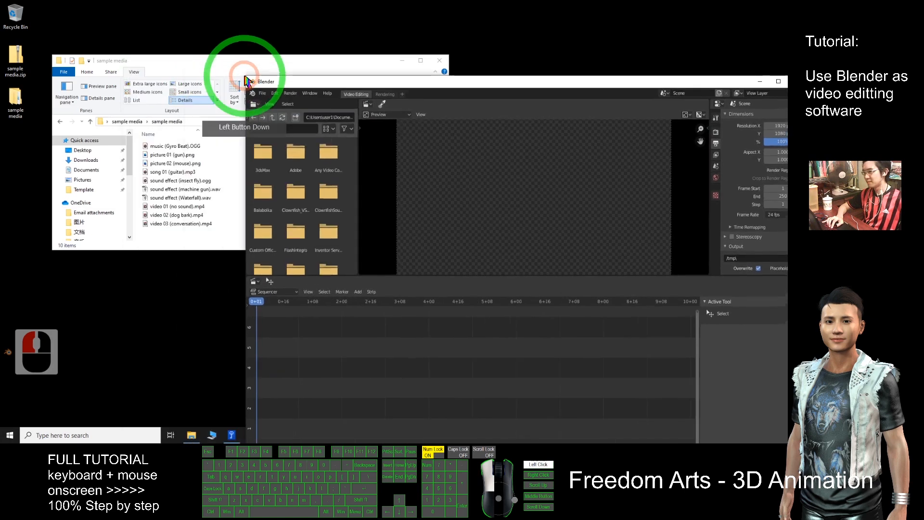
left_click_drag(538, 83, 527, 57)
left_click_drag(451, 57, 399, 10)
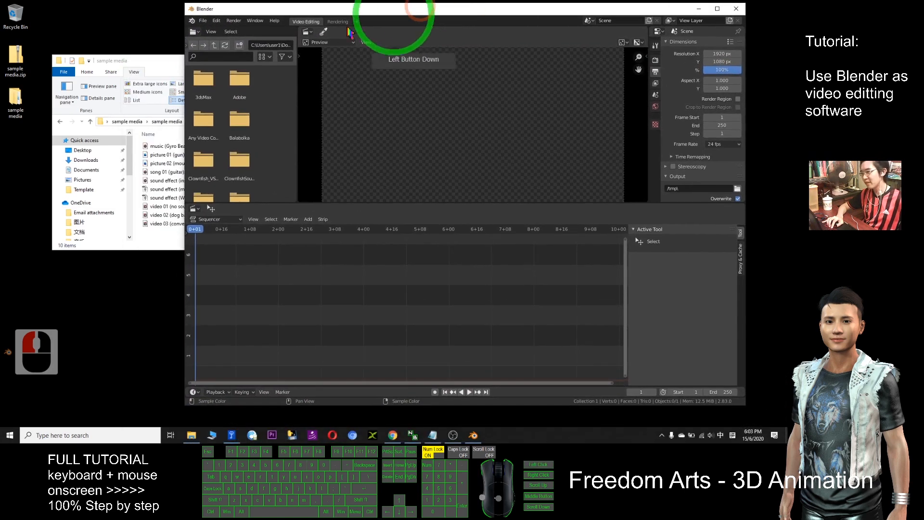
left_click(135, 59)
left_click_drag(229, 67, 196, 46)
left_click(139, 195)
left_click_drag(216, 41, 201, 19)
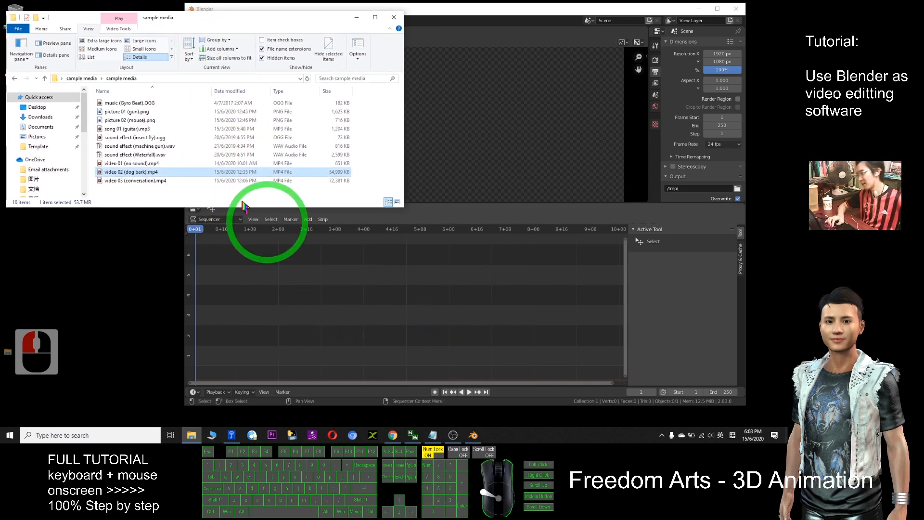
Add video 02 (dog bark).mp4 from the sample media folder to the start of the sequencer and maximize the Blender window
left_click(129, 163)
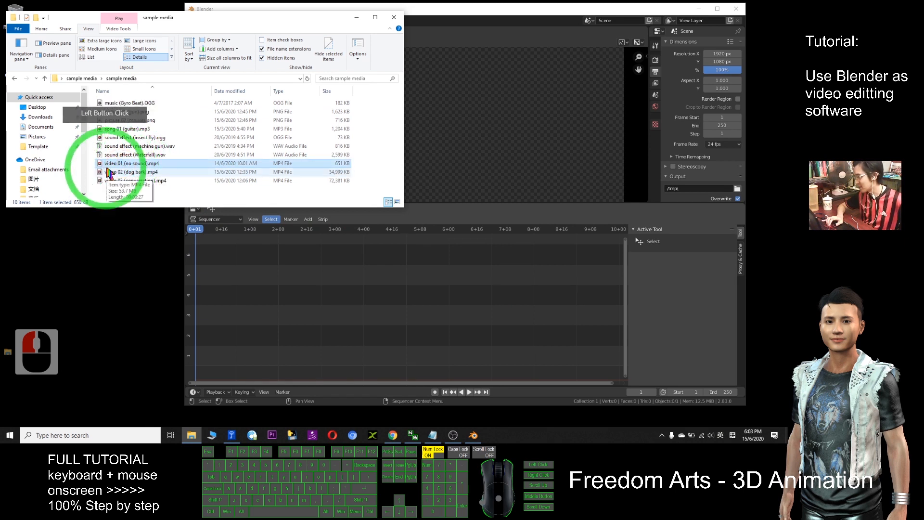
left_click(136, 172)
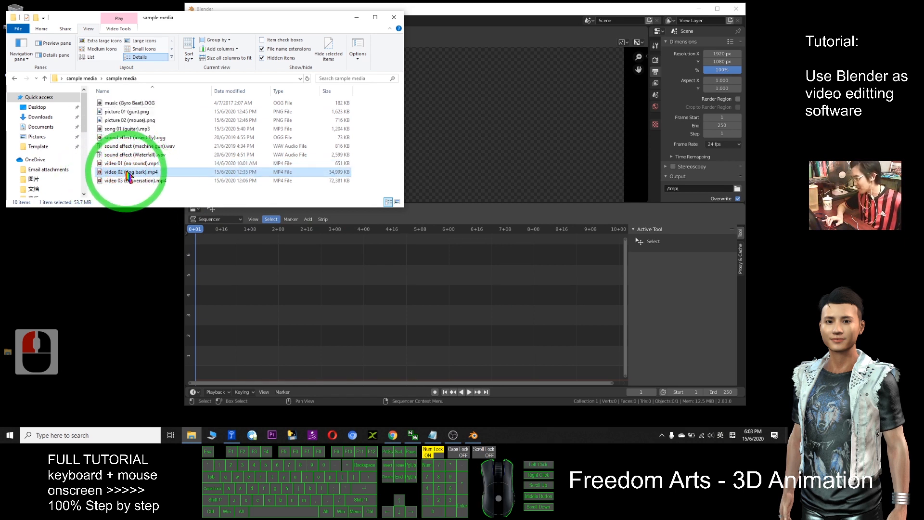
left_click_drag(120, 175, 264, 297)
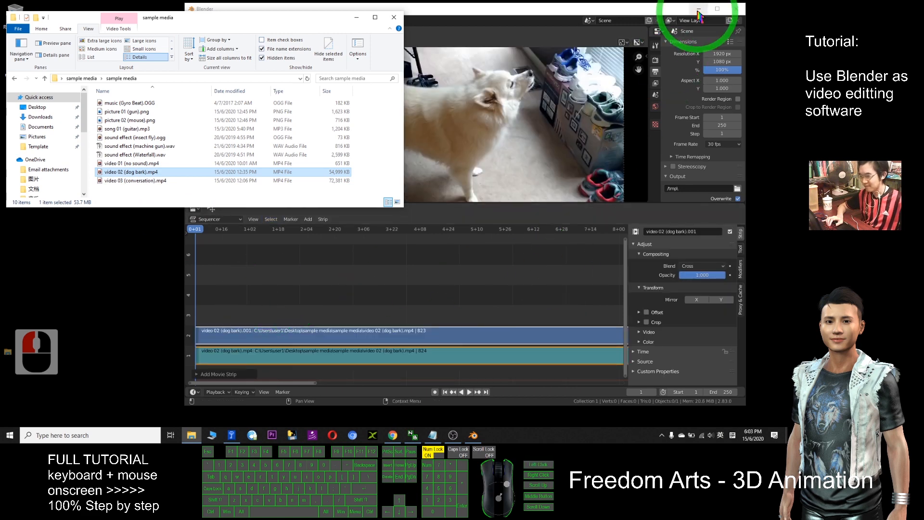
left_click(653, 11)
mouse_move(653, 10)
left_mouse_down()
mouse_move(653, 24)
mouse_move(650, 1)
left_mouse_up()
left_click(518, 353)
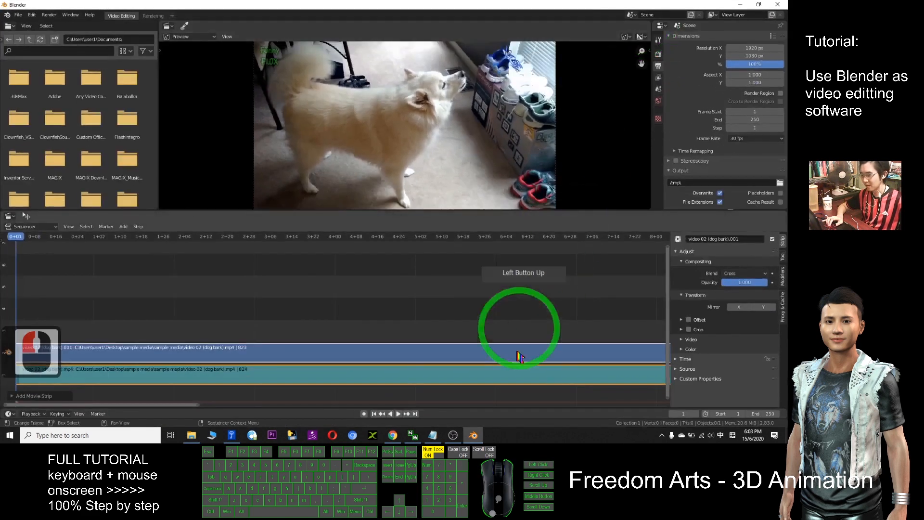
Fit the full dog bark strips in the sequencer, play the video from the start, and pause at about frame 189
mouse_move(170, 410)
left_mouse_down()
mouse_move(255, 410)
mouse_move(82, 409)
mouse_move(210, 410)
mouse_move(173, 406)
left_mouse_up()
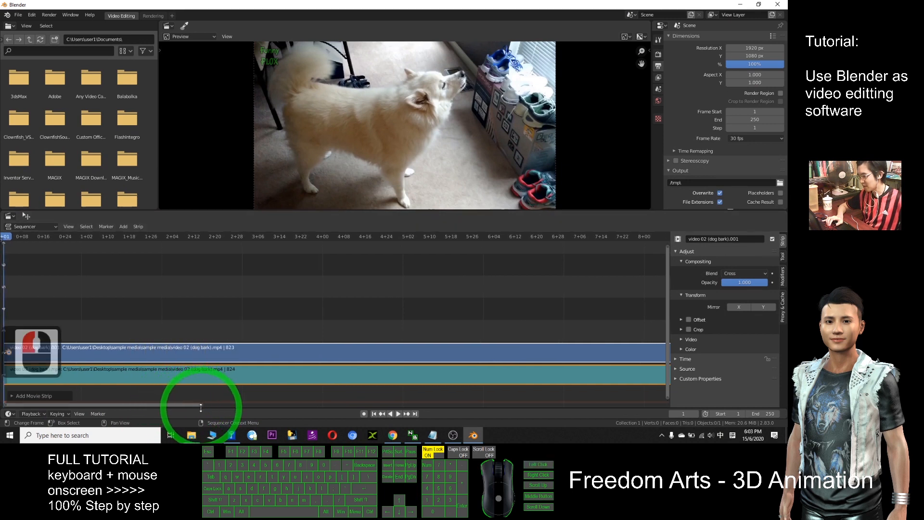
left_click_drag(203, 409, 691, 417)
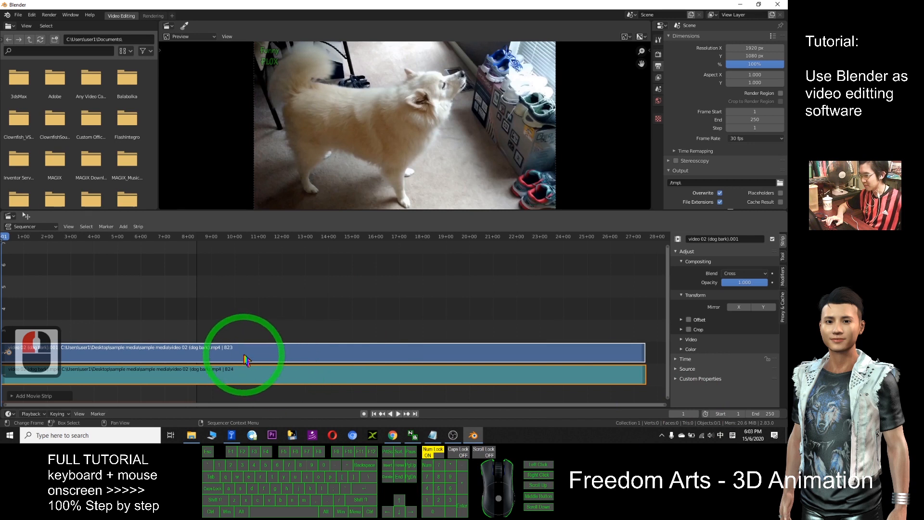
left_click_drag(55, 404, 87, 385)
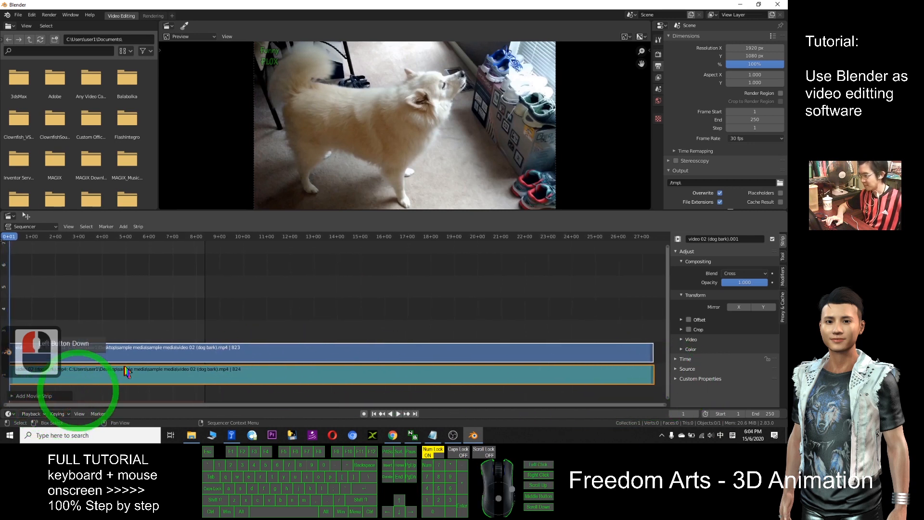
left_click(398, 414)
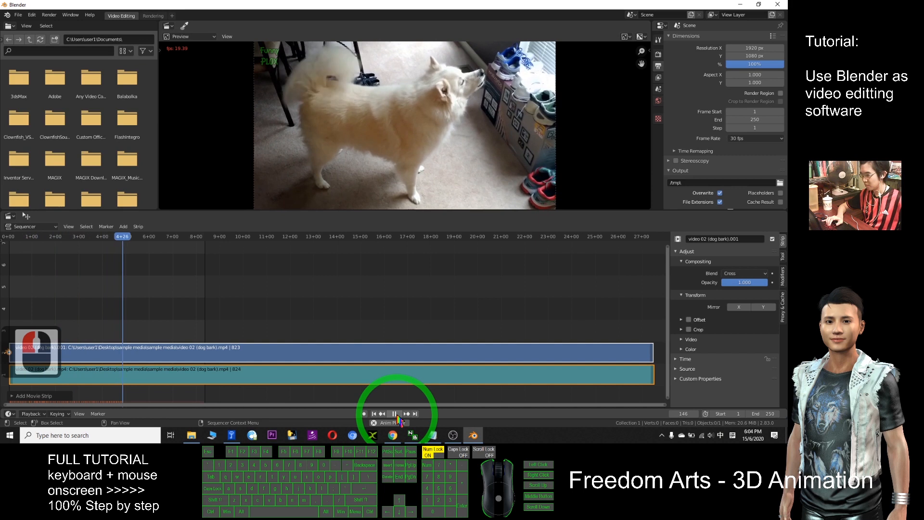
left_click(395, 415)
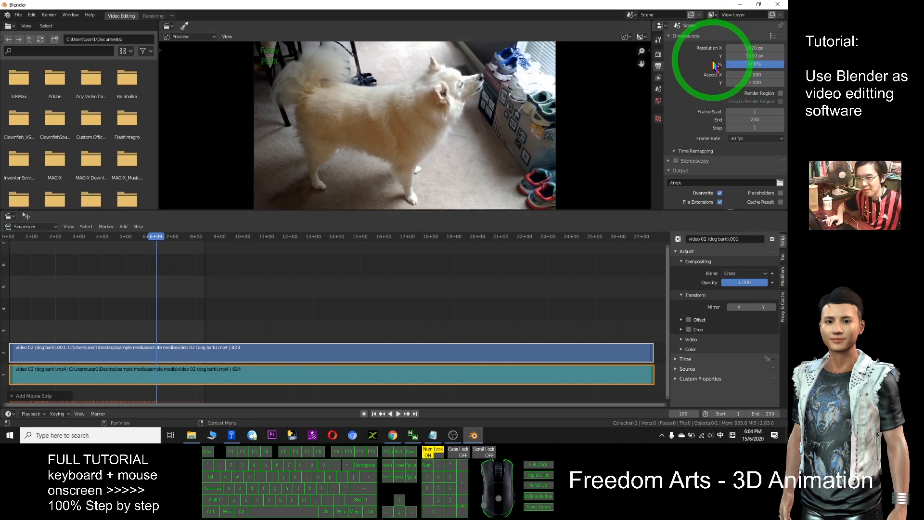
Extend the scene's end frame to 1954
left_click(747, 120)
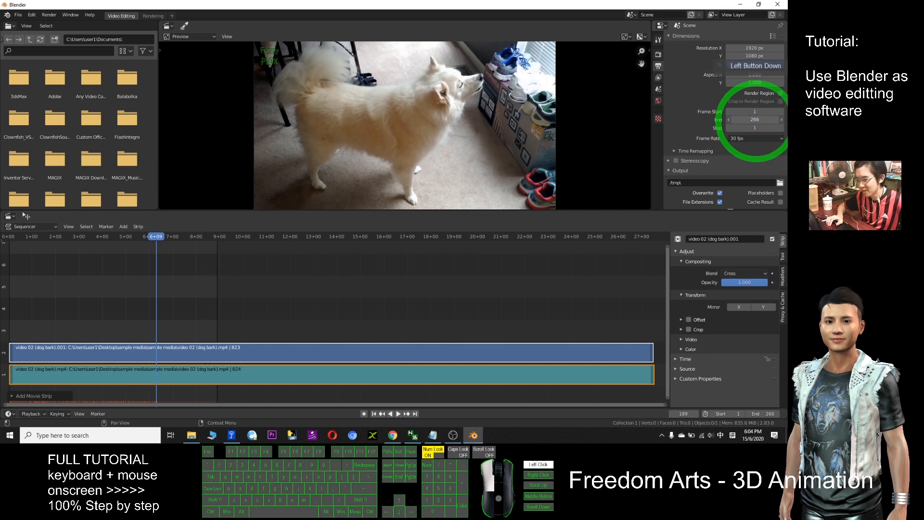
left_click_drag(758, 123, 663, 153)
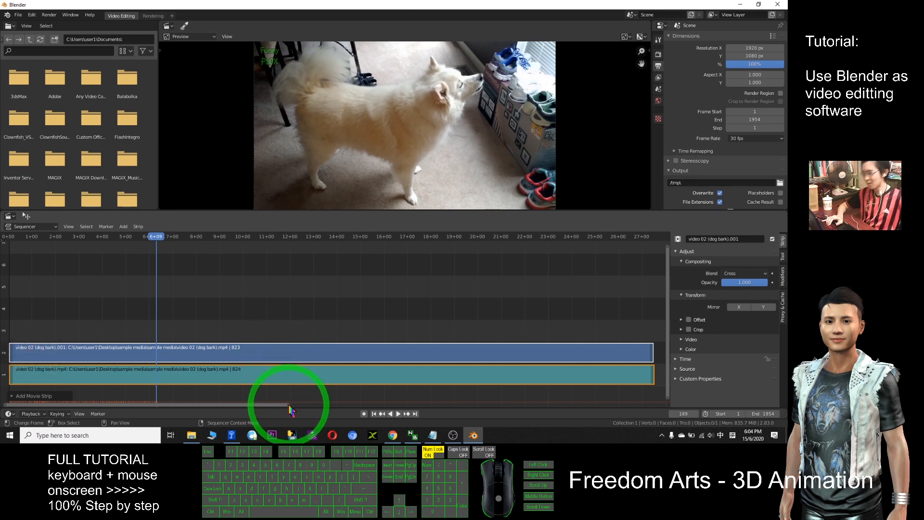
Slide the dog bark video and sound strips together so they start at about 12 seconds, and select only the video strip
left_click_drag(290, 409, 729, 418)
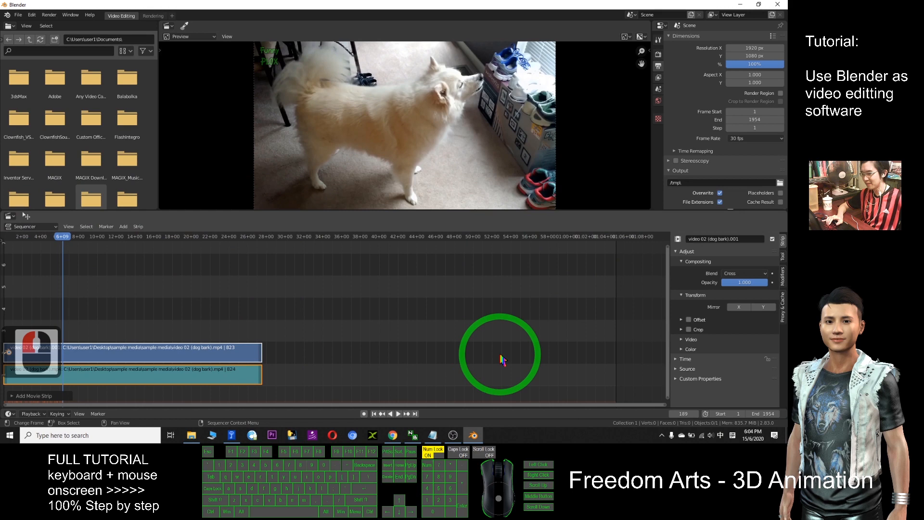
left_click_drag(122, 355, 115, 355)
mouse_move(188, 356)
left_mouse_down()
mouse_move(222, 355)
mouse_move(188, 356)
left_mouse_up()
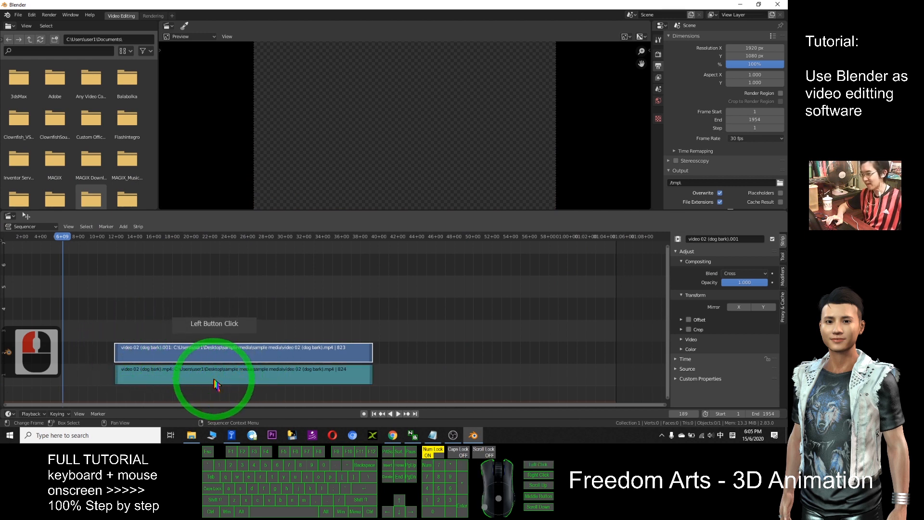
Select the dog bark sound and video strips separately in turn, and clear the selection
left_click(179, 371)
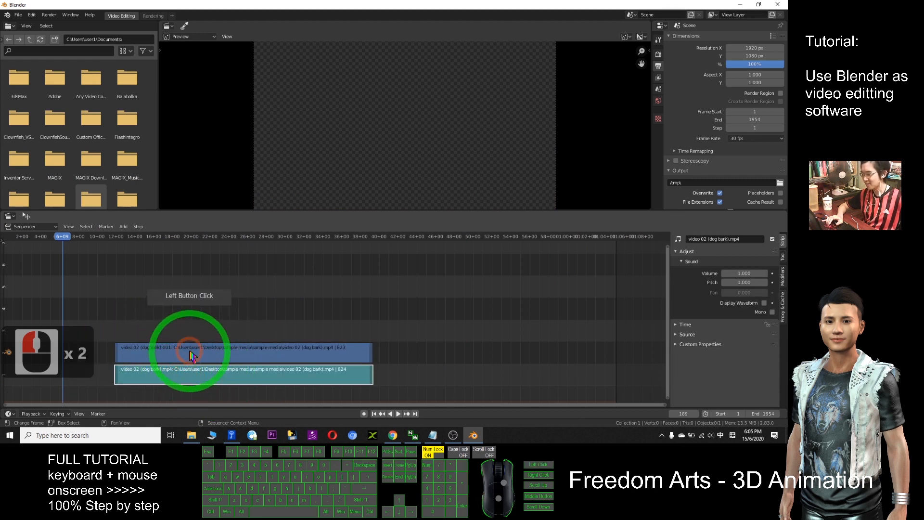
left_click(191, 356)
mouse_move(183, 378)
left_mouse_down()
mouse_move(234, 372)
mouse_move(183, 371)
left_mouse_up()
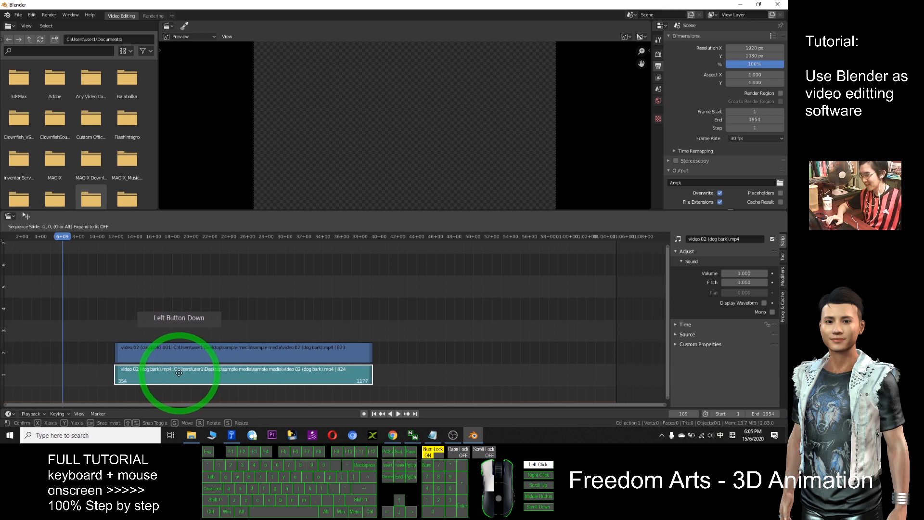
left_click_drag(179, 373, 155, 370)
left_click(178, 356)
left_click(167, 376)
left_click(326, 305)
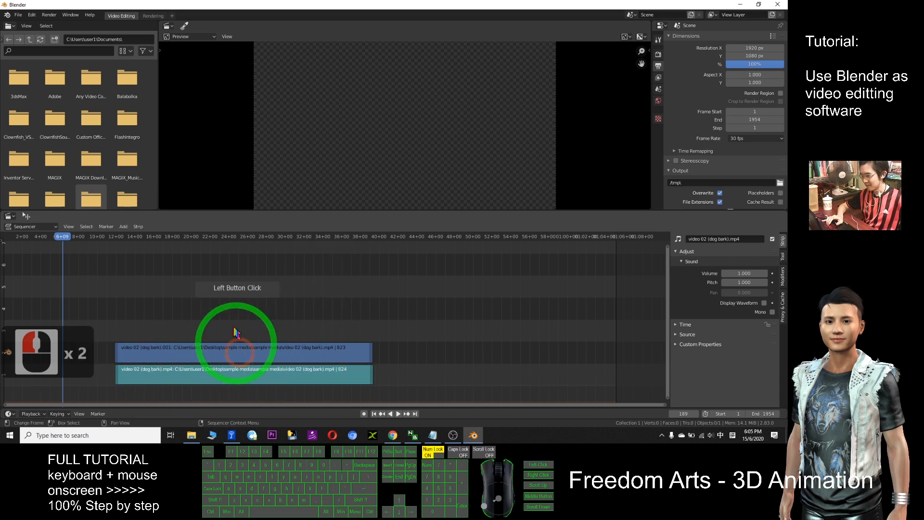
Move the playhead into the dog bark strips, play the video from there, and pause at about frame 760
left_click_drag(62, 233, 165, 248)
left_click(395, 413)
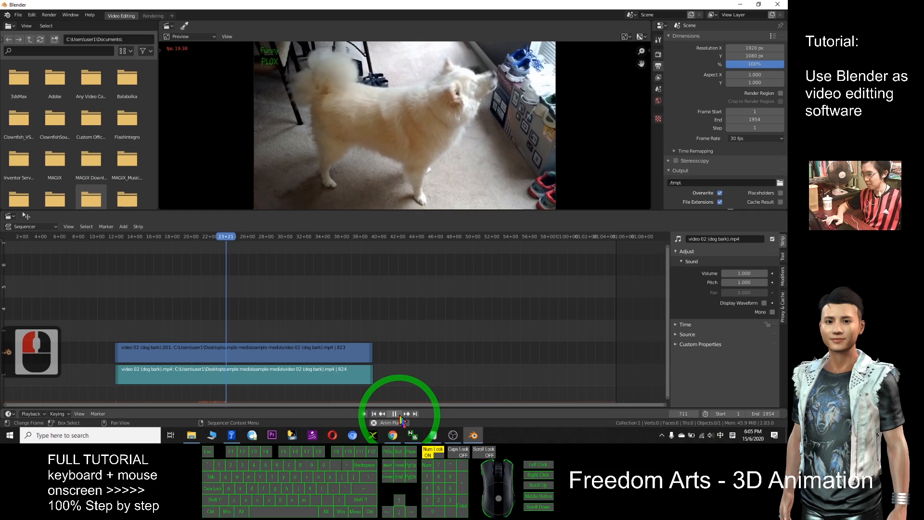
left_click(394, 414)
Try playing to about frame 914 with only the sound strip shifted about 4.5 seconds later, and realign it with the video strip
left_click_drag(264, 373, 307, 373)
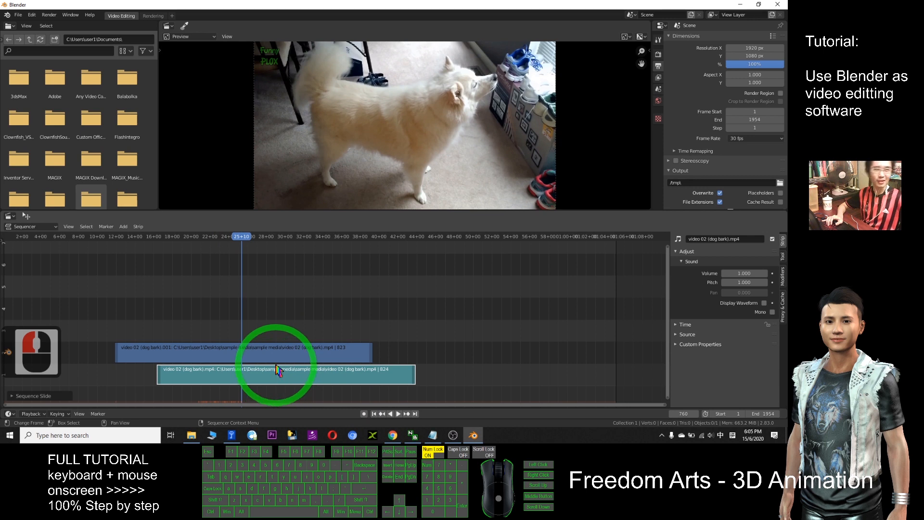
left_click(398, 414)
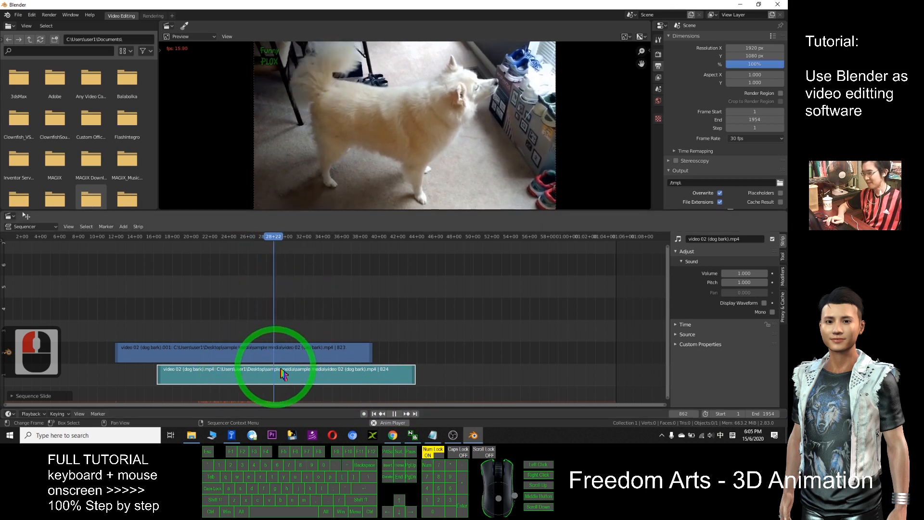
left_click(394, 414)
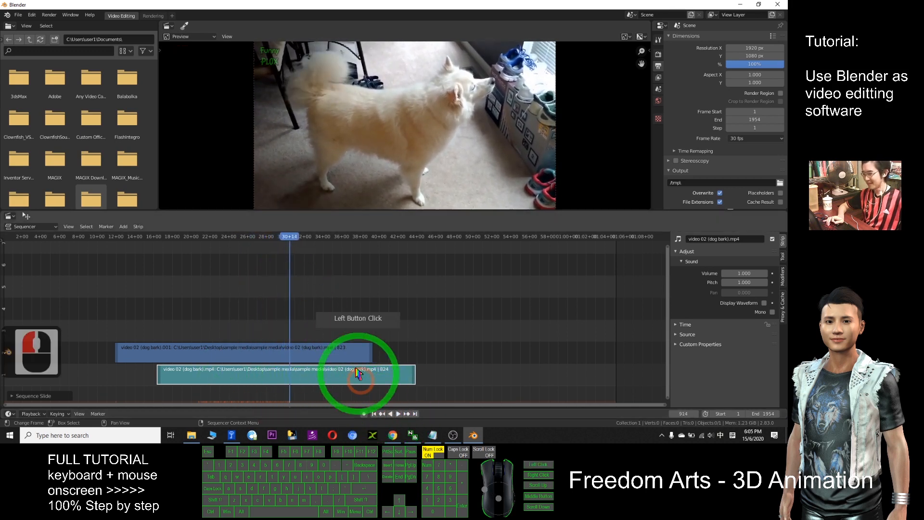
left_click_drag(353, 382, 303, 378)
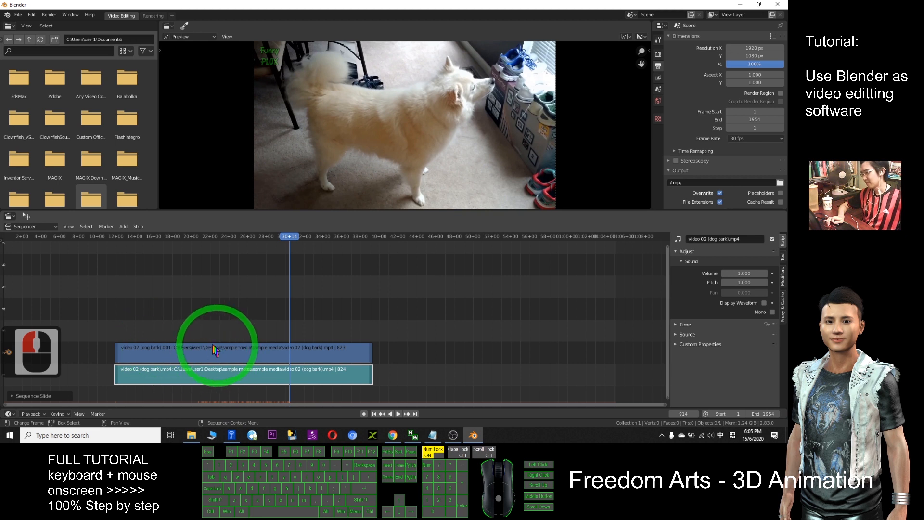
Slide the dog bark video and sound strips earlier, one by one, so both start at about 9 seconds
left_click(164, 354)
left_click_drag(153, 352, 137, 357)
left_click_drag(210, 377, 183, 376)
left_click(126, 352)
left_click_drag(127, 352, 111, 357)
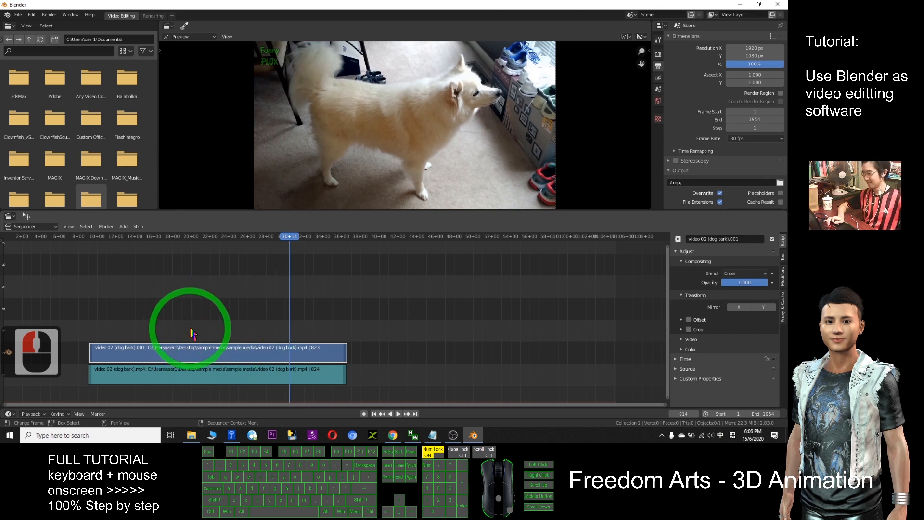
Move the playhead back to about frame 14, play the empty section before the dog bark strips, and pause at about frame 106
left_click_drag(384, 405, 294, 404)
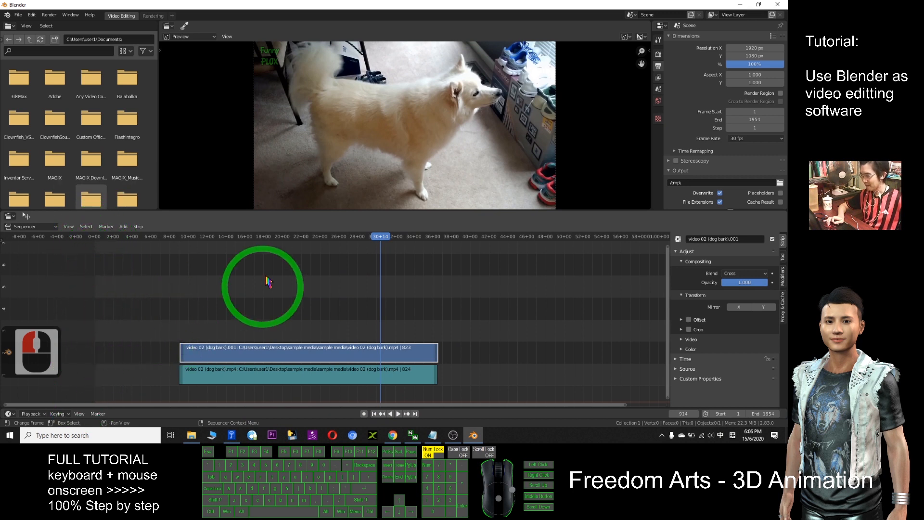
left_click(378, 236)
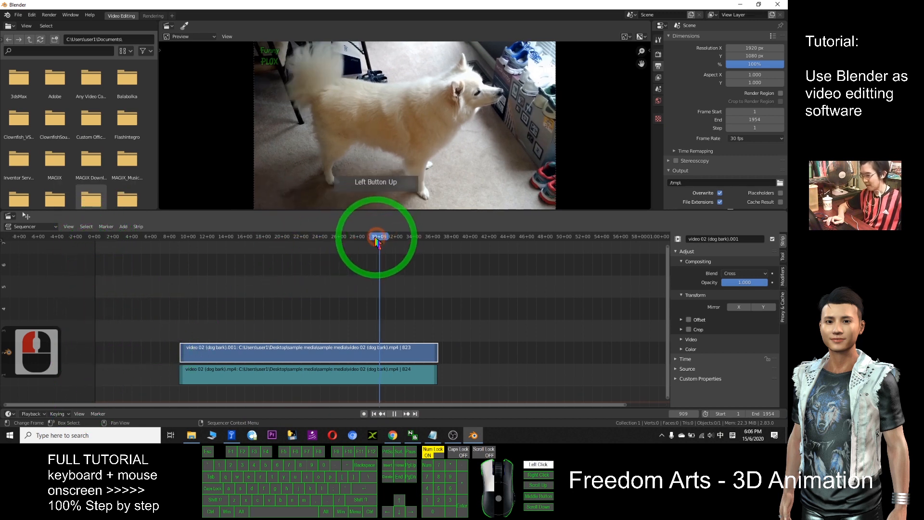
left_click_drag(196, 238, 100, 239)
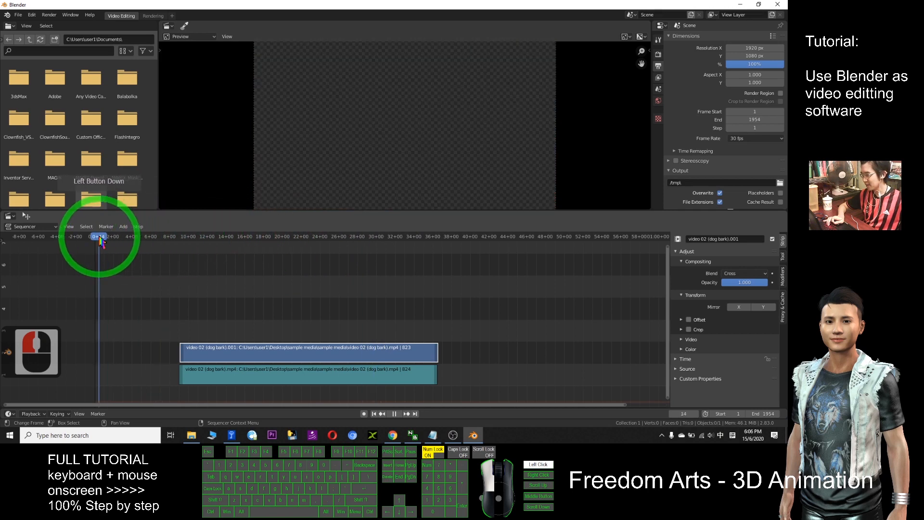
left_click(397, 414)
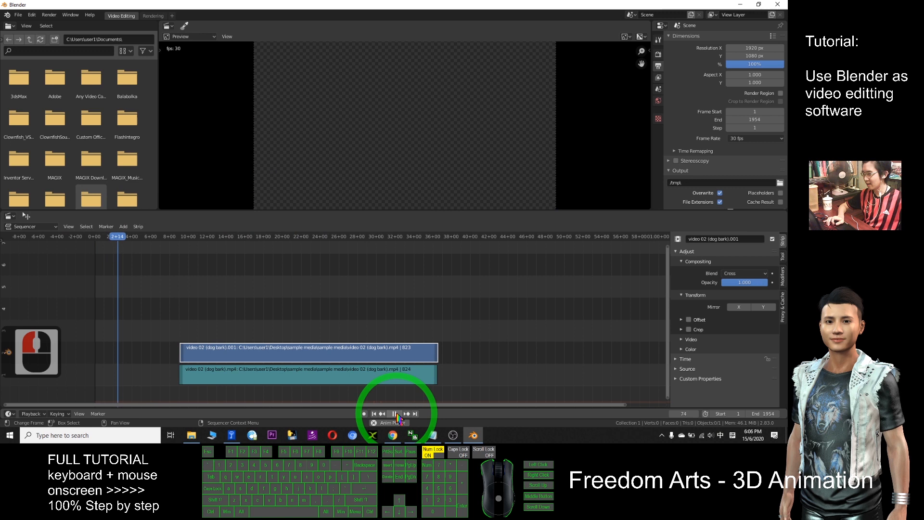
left_click(395, 414)
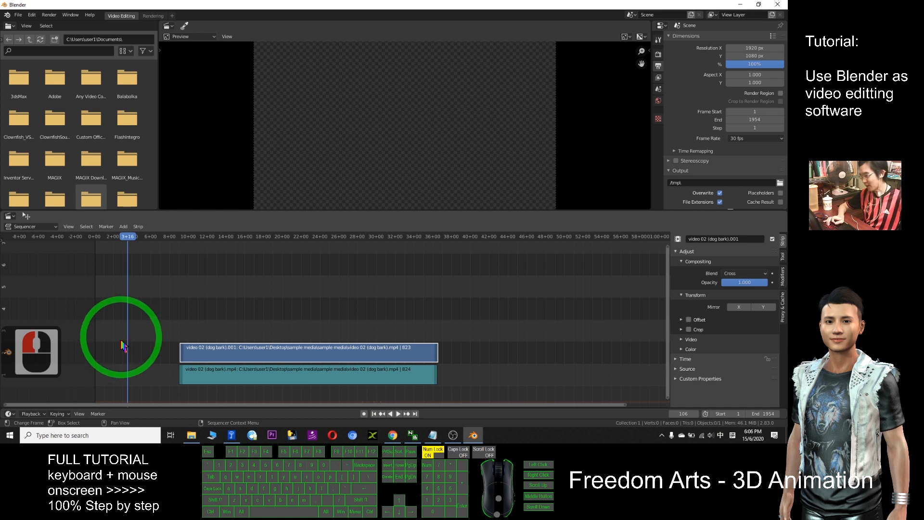
Add a text strip at the playhead and set its text to "Big title: Video demo"
left_click(123, 226)
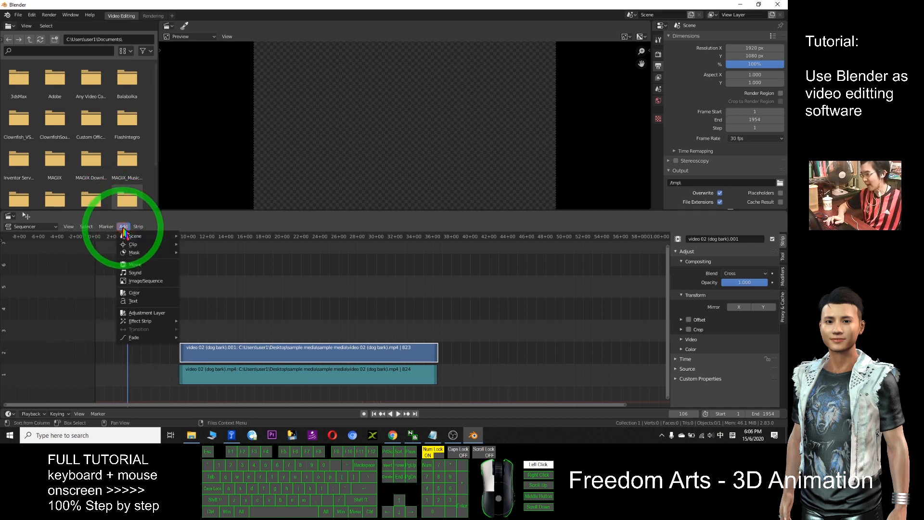
left_click(134, 301)
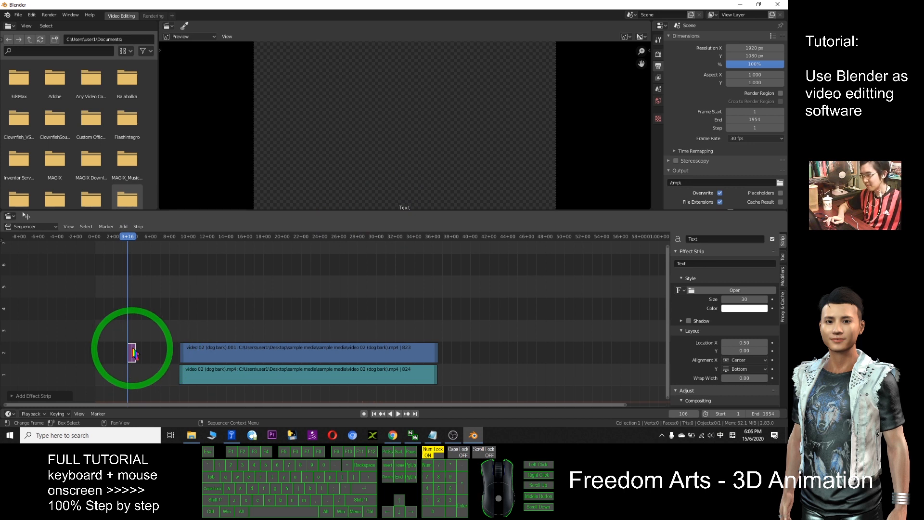
left_click(688, 263)
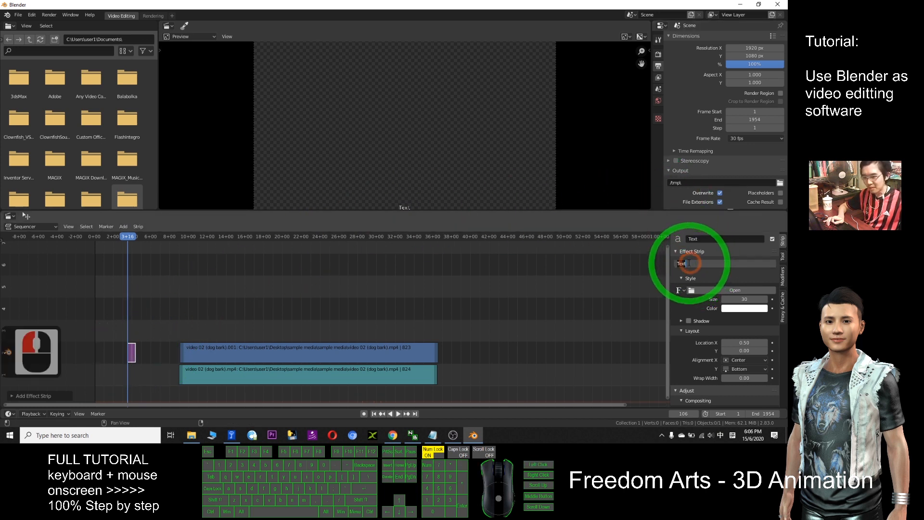
left_click(696, 264)
left_click(696, 267)
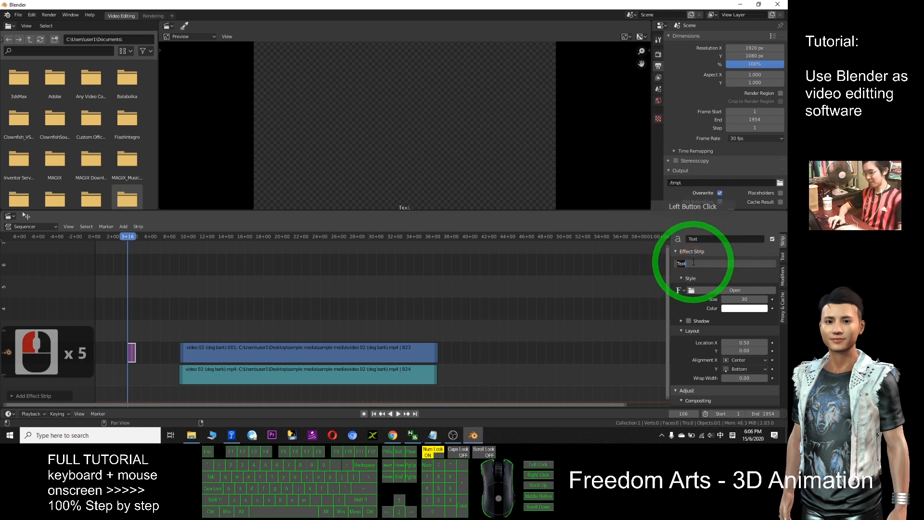
type("Big title")
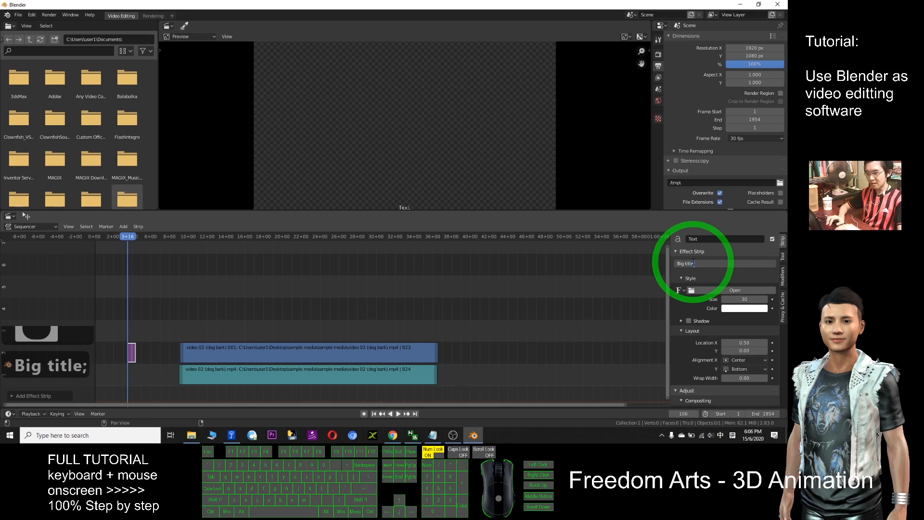
key("BackSpace")
type(": Video d")
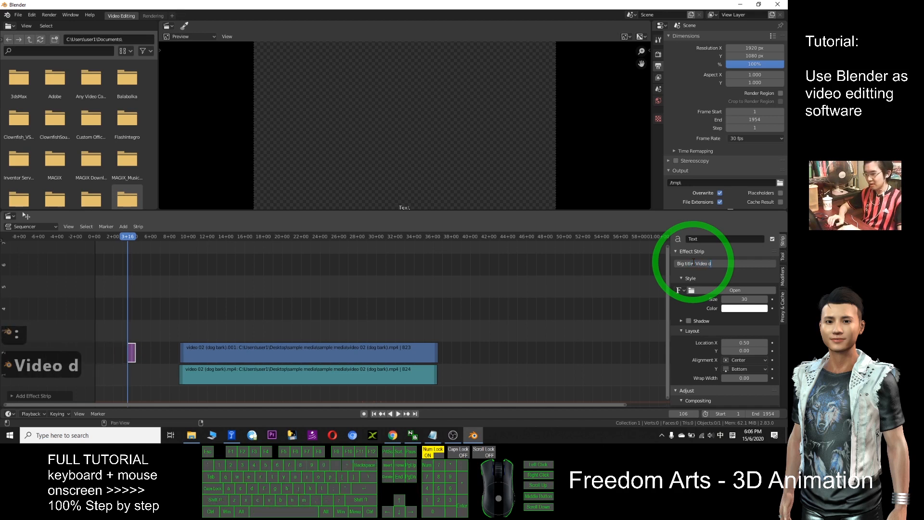
type("emo")
left_click(260, 279)
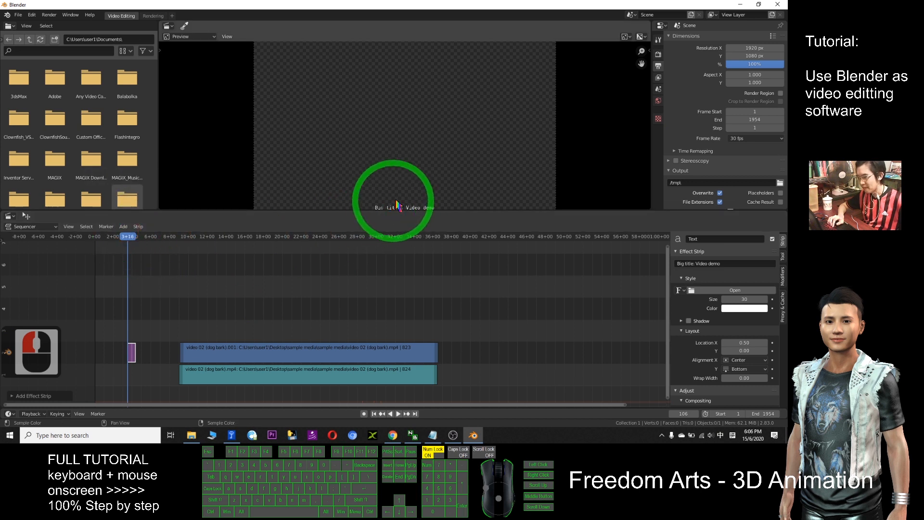
Enlarge the preview area until the whole frame with the title text fits inside it
left_click_drag(383, 211, 388, 237)
double_click(409, 210)
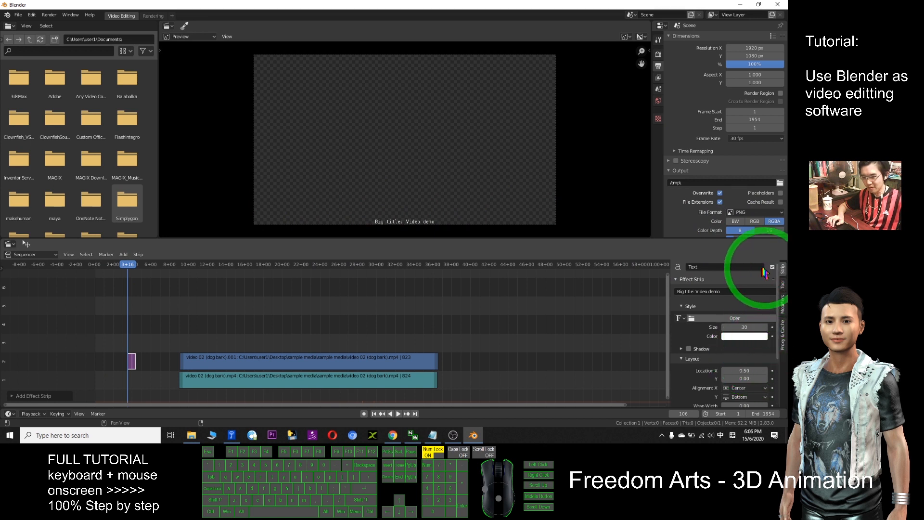
Examine the text strip's effect, style, layout and compositing settings, and the strip and effect types available for adding
double_click(133, 362)
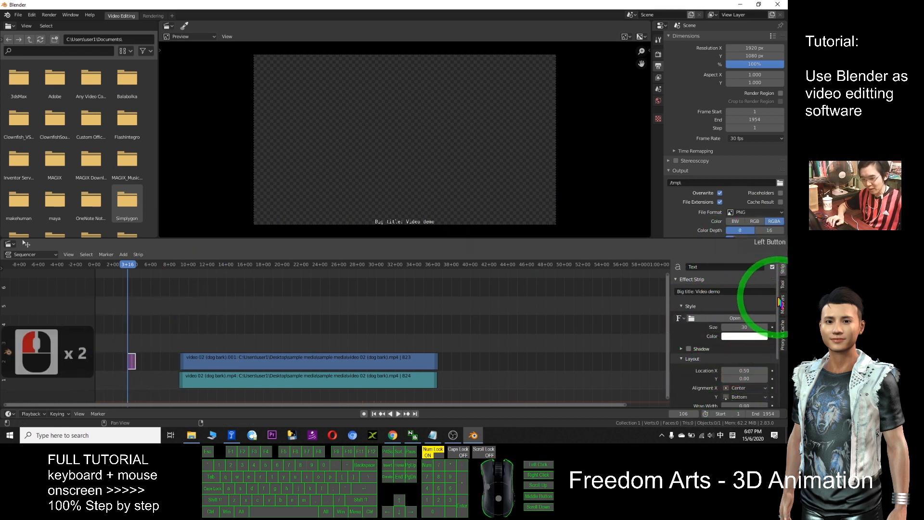
left_click_drag(777, 296, 785, 316)
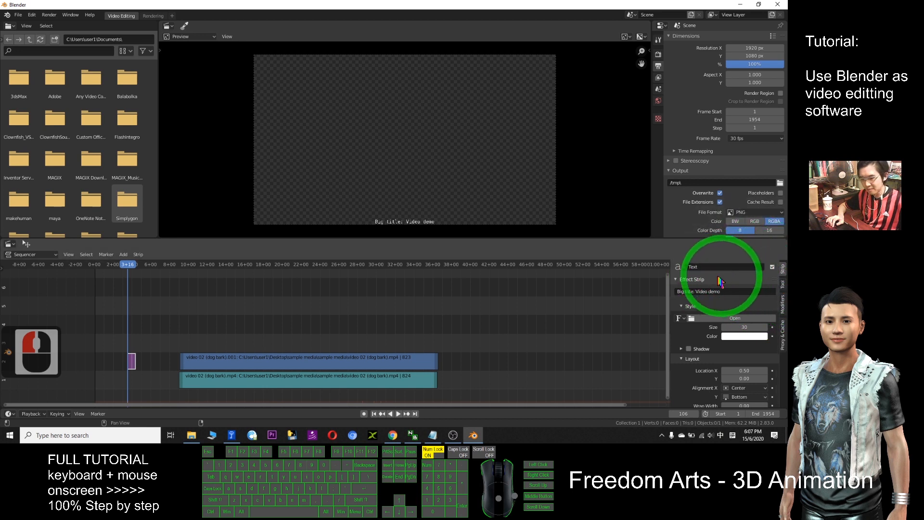
left_click(697, 280)
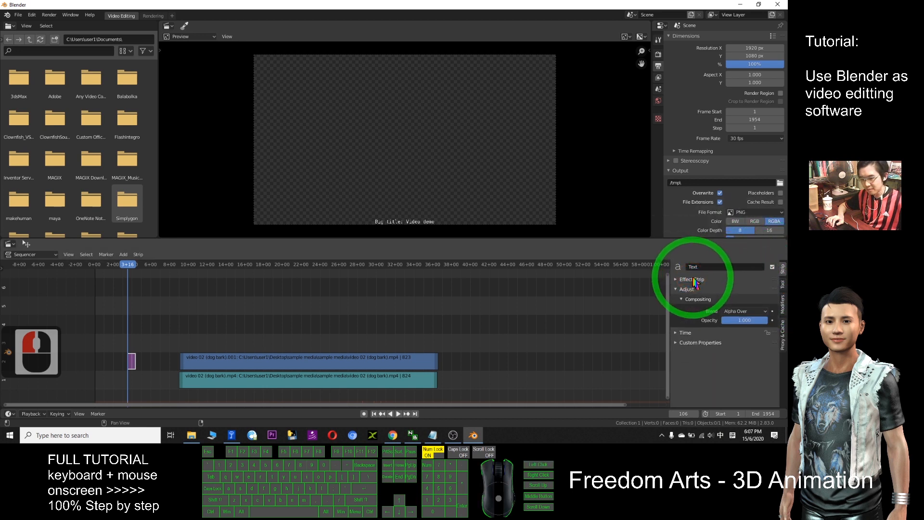
left_click(677, 280)
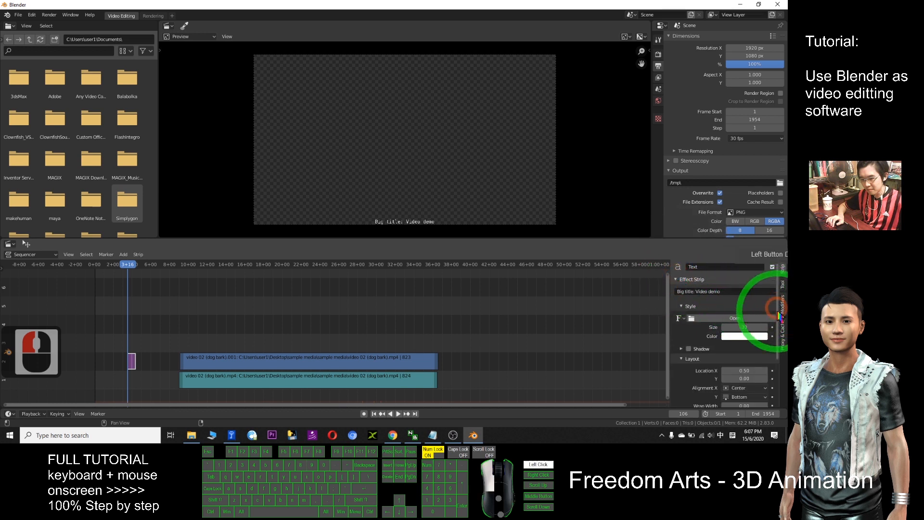
scroll(780, 304, "down", 3)
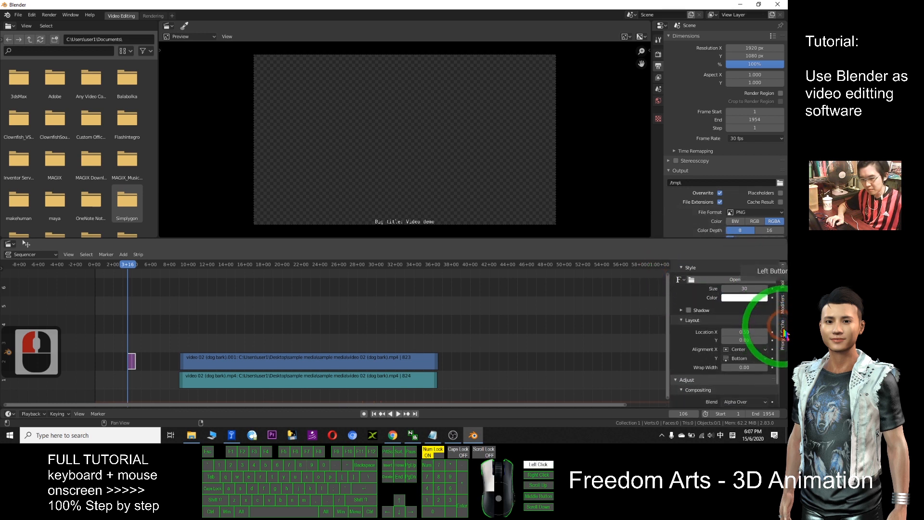
scroll(785, 305, "up", 3)
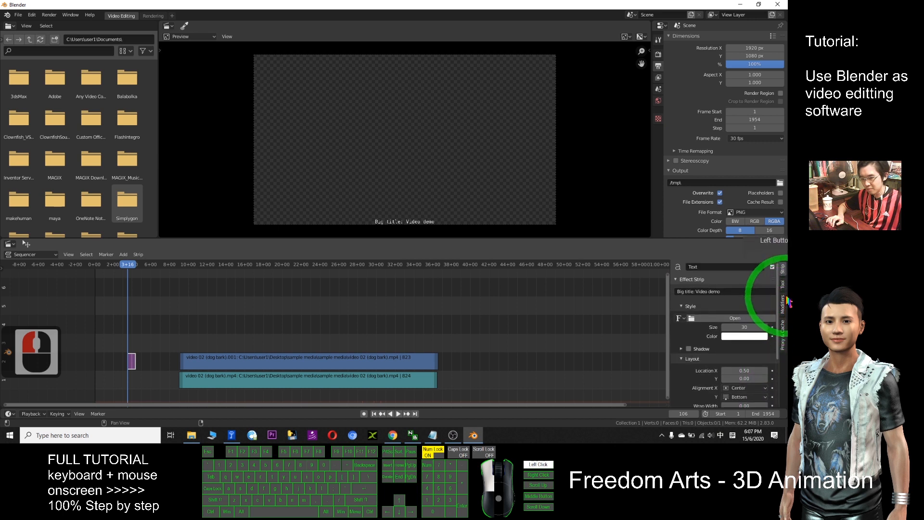
right_click(133, 362)
left_click(134, 366)
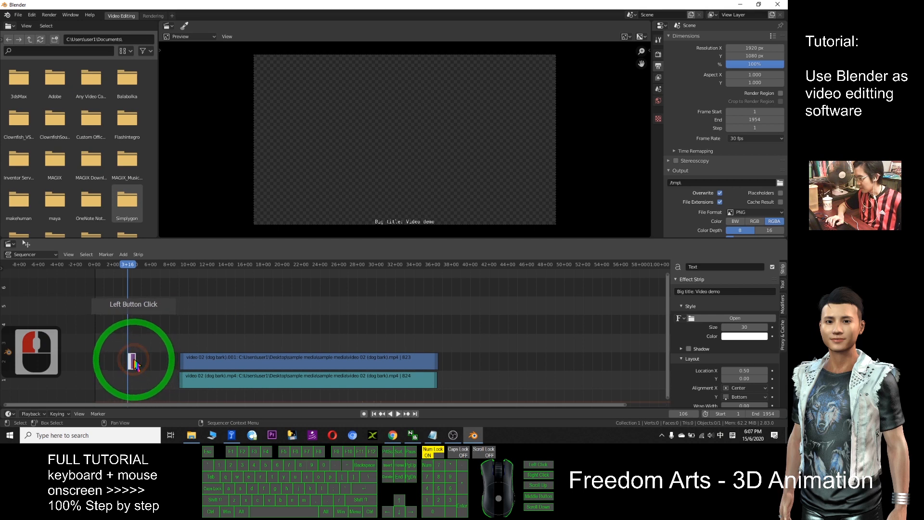
left_click(124, 255)
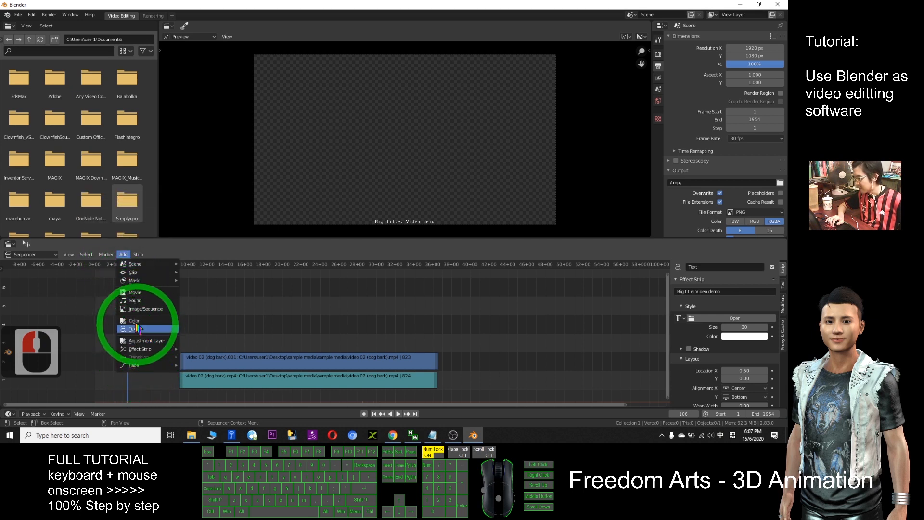
mouse_move(144, 350)
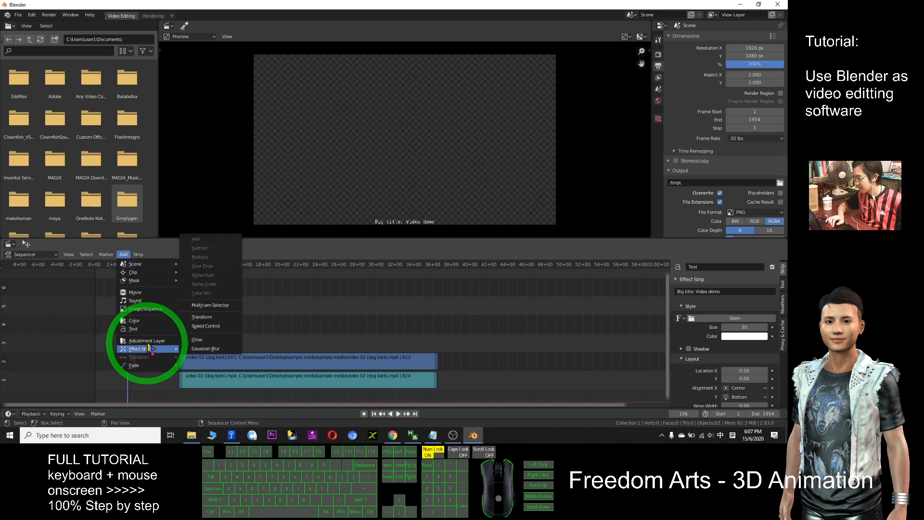
left_click(574, 302)
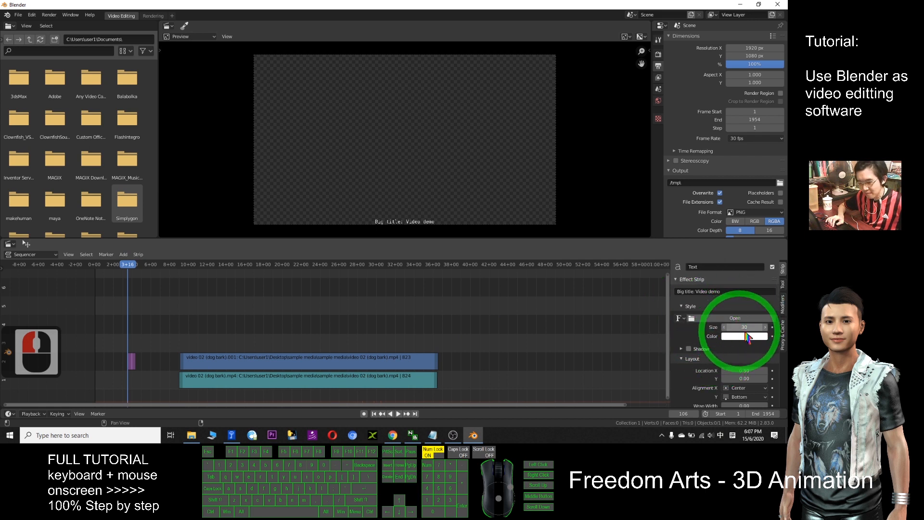
Set the title text's size to 100 and move it near the frame's center, at about X 0.51, Y 0.46
left_click(135, 362)
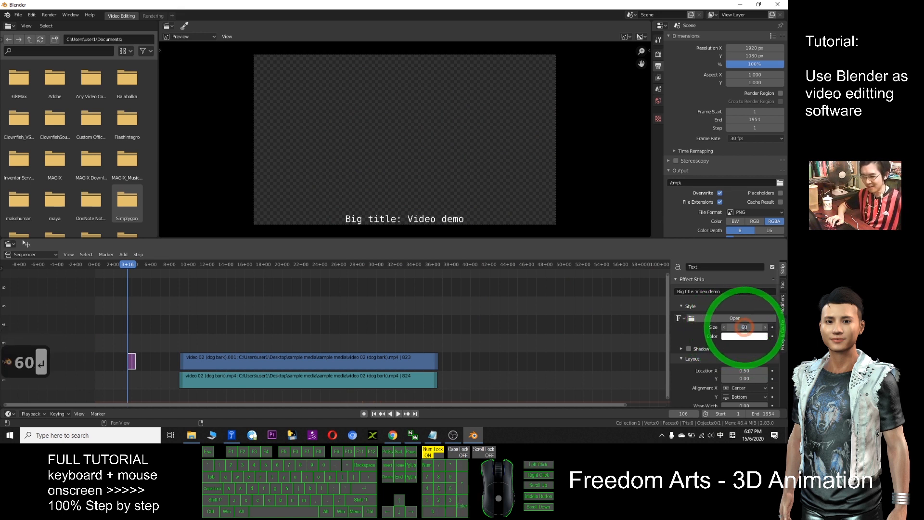
left_click(744, 327)
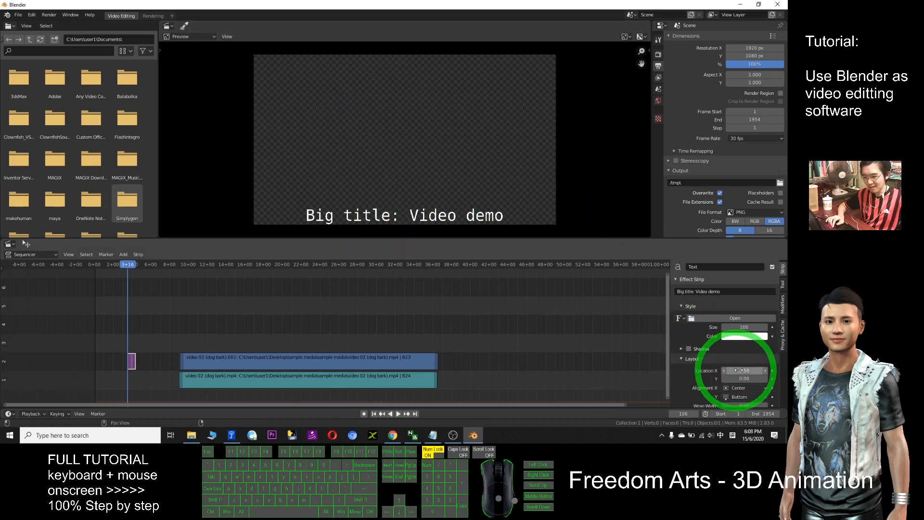
mouse_move(758, 372)
left_mouse_down()
mouse_move(770, 372)
mouse_move(743, 380)
mouse_move(785, 379)
mouse_move(762, 381)
left_mouse_up()
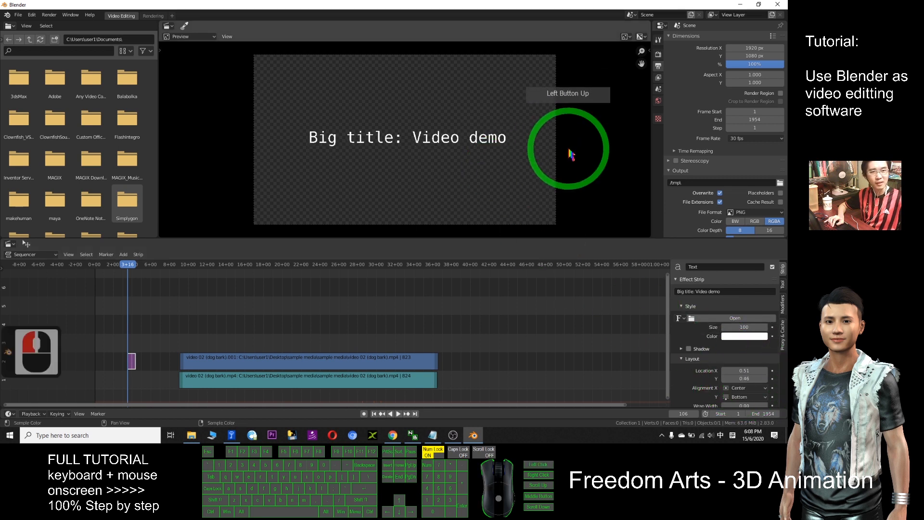
Play the sequence from the start of the timeline to check the title text's timing
left_click(133, 356)
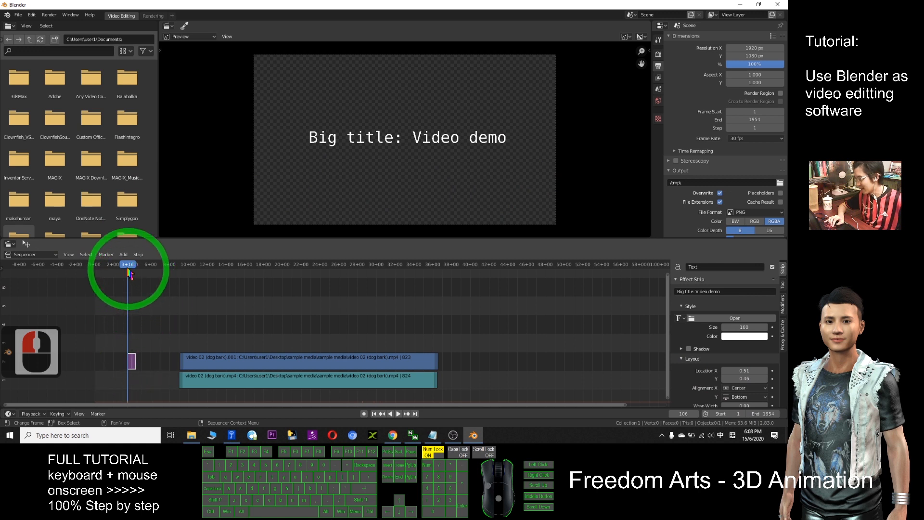
left_click_drag(124, 268, 95, 270)
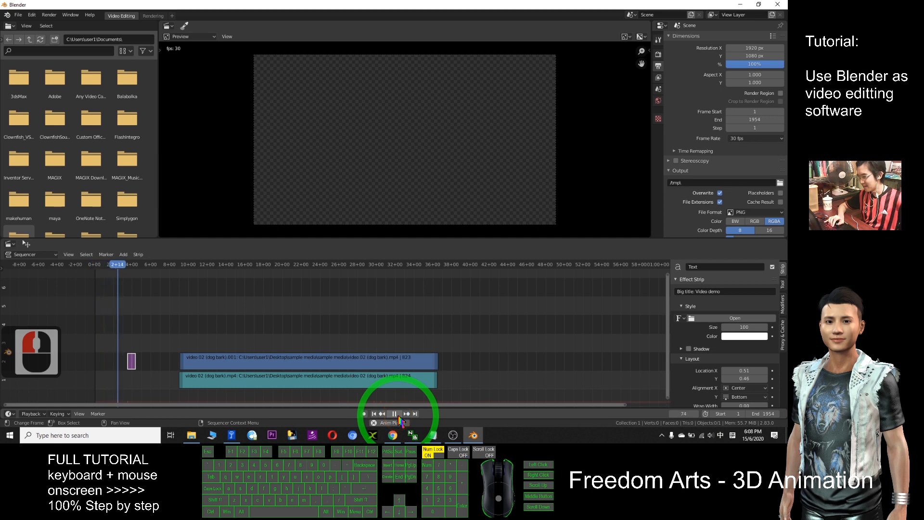
left_click(394, 413)
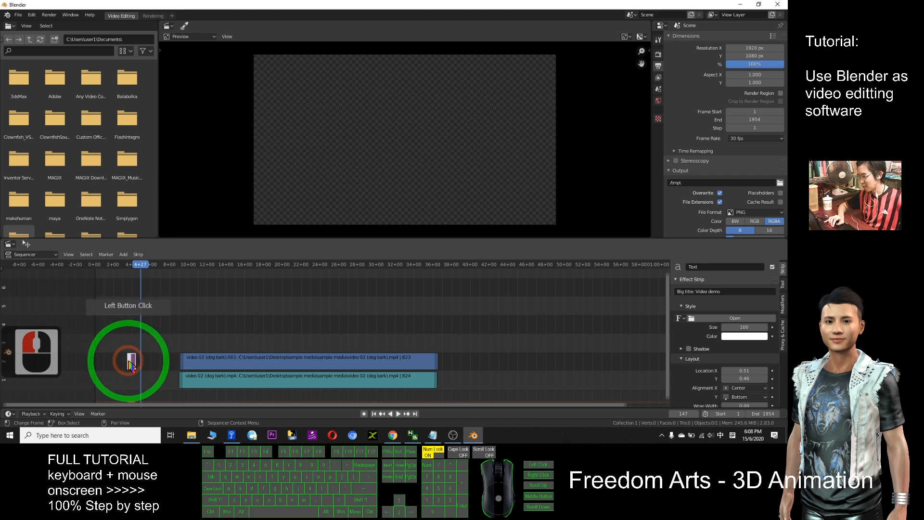
Stretch the title strip to about 9 seconds and place it on channel 4 at the start of the timeline
left_click_drag(101, 365, 101, 365)
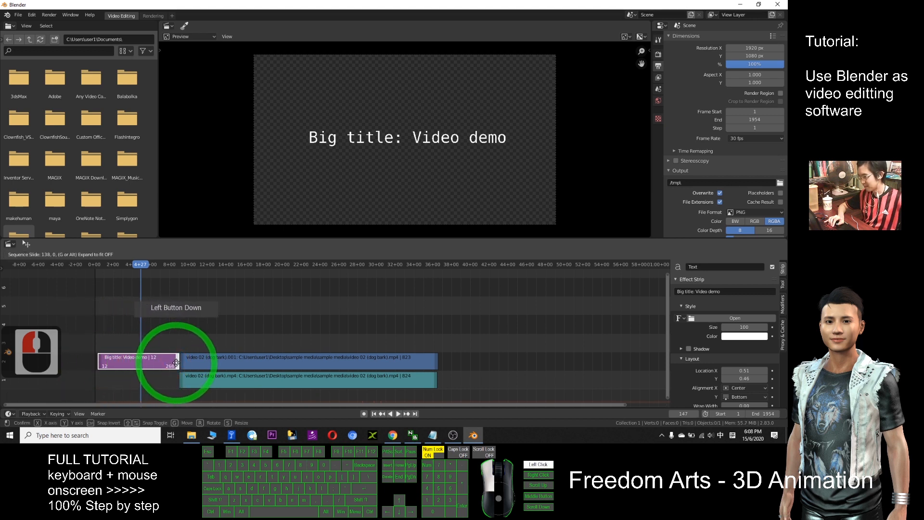
left_click_drag(176, 362, 176, 362)
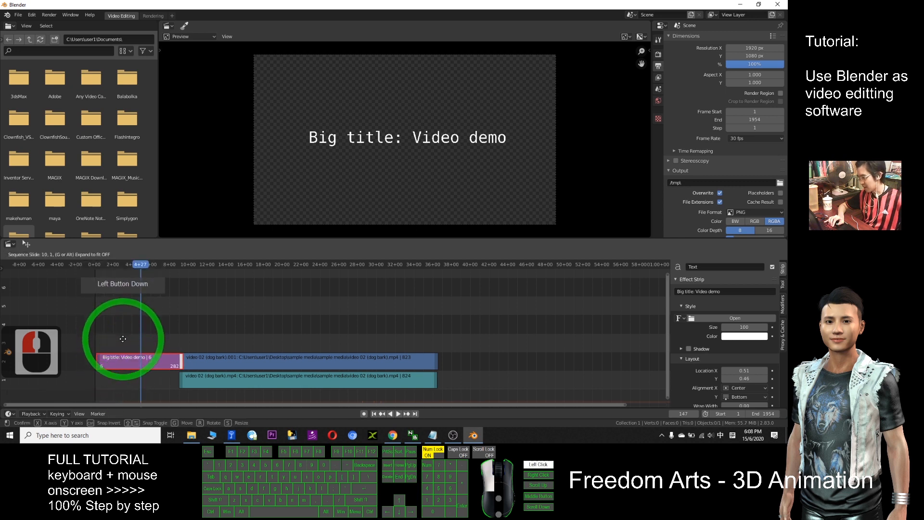
left_click_drag(115, 343, 215, 346)
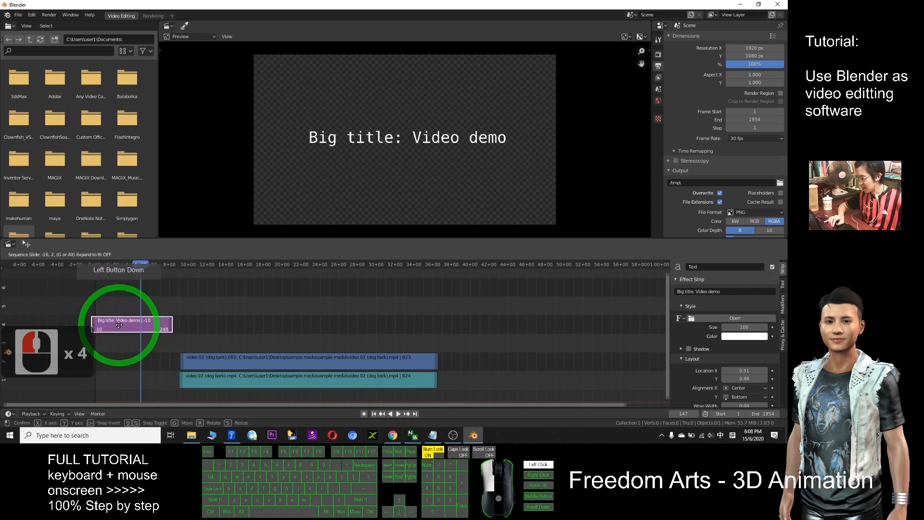
left_click_drag(121, 325, 122, 326)
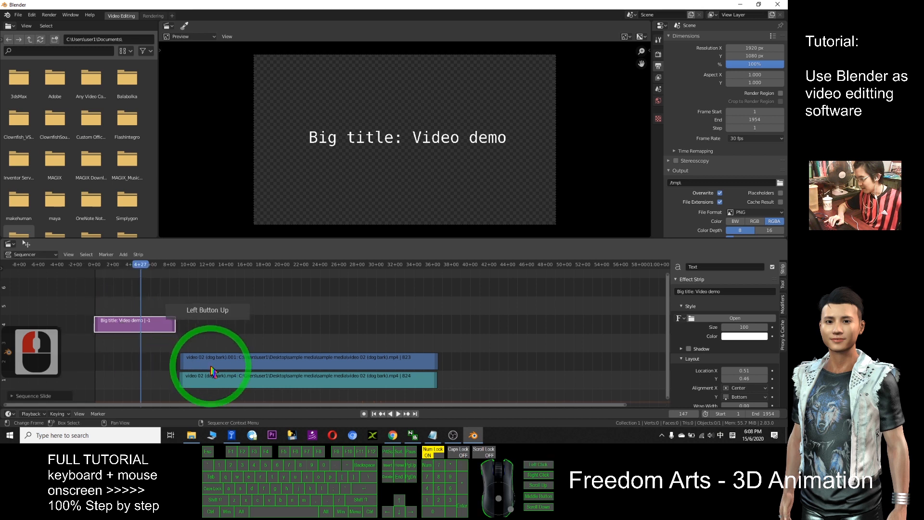
Move the video and sound strips earlier to about 8 seconds, and shorten the title strip to about 4.5 seconds on channel 3
left_click_drag(212, 366, 189, 379)
left_click(194, 380)
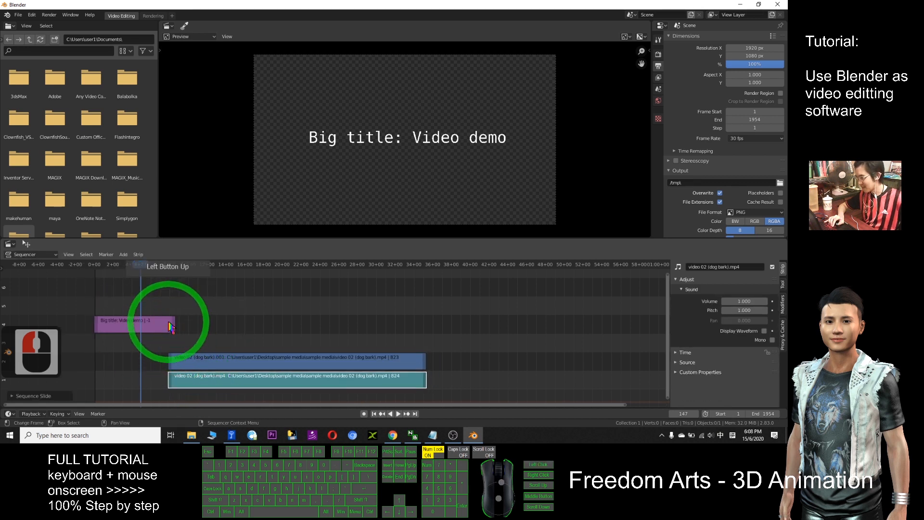
left_click_drag(161, 329, 159, 344)
Move the video strip and its sound strip earlier so both start at about 4 seconds, near the title strip's end
left_click_drag(137, 268, 119, 264)
mouse_move(138, 340)
left_mouse_down()
mouse_move(152, 357)
mouse_move(142, 358)
left_mouse_up()
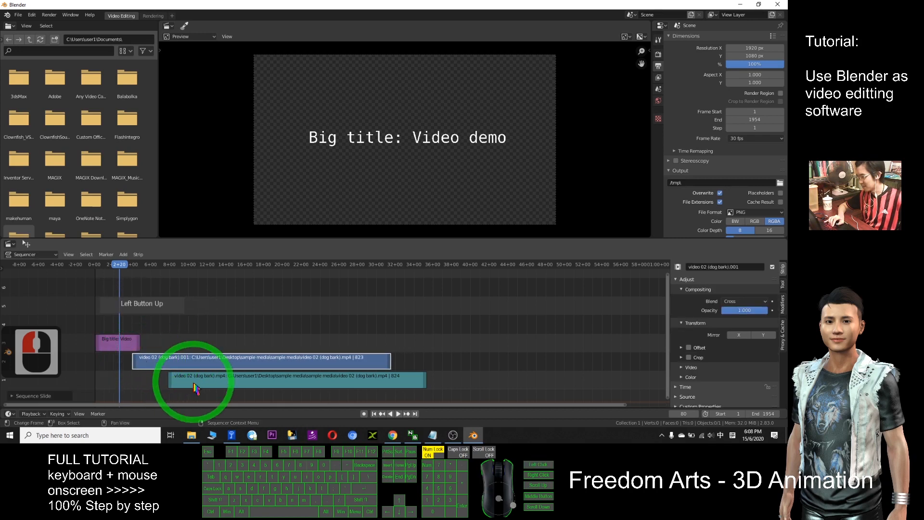
left_click_drag(187, 379, 166, 379)
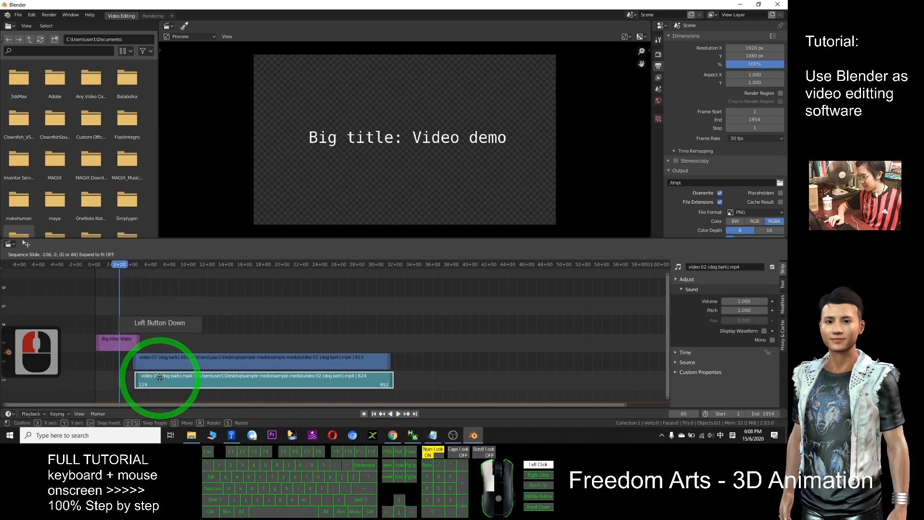
left_click_drag(158, 377, 158, 377)
left_click(309, 392)
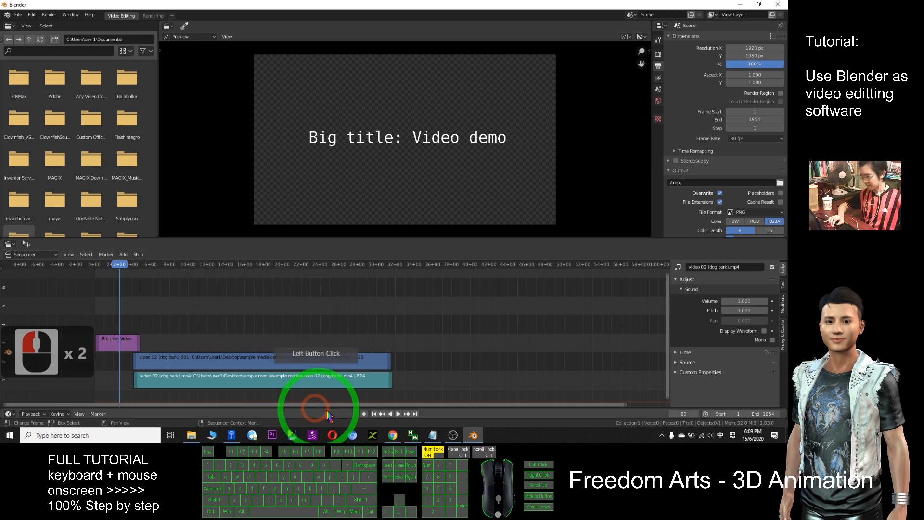
Play the timeline from frame 0 to review the transition from the title to the dog video
left_click_drag(120, 264, 94, 264)
left_click(398, 413)
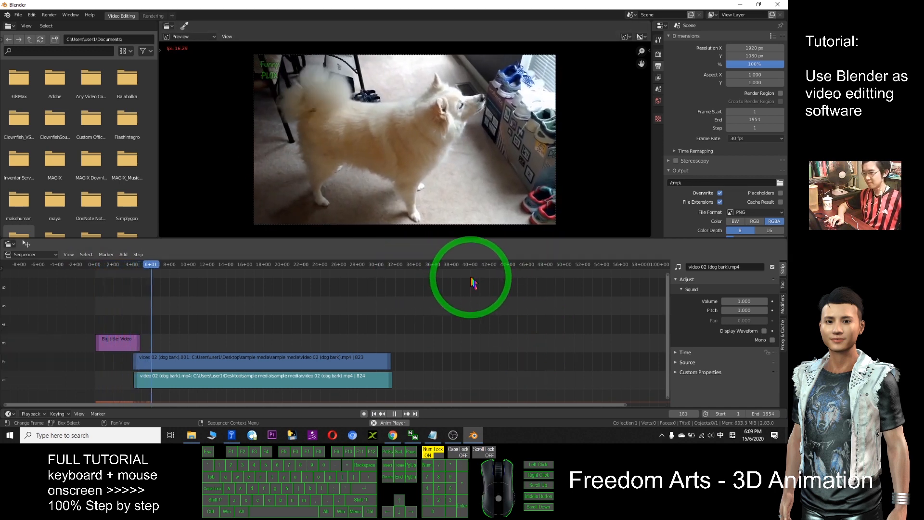
left_click(394, 414)
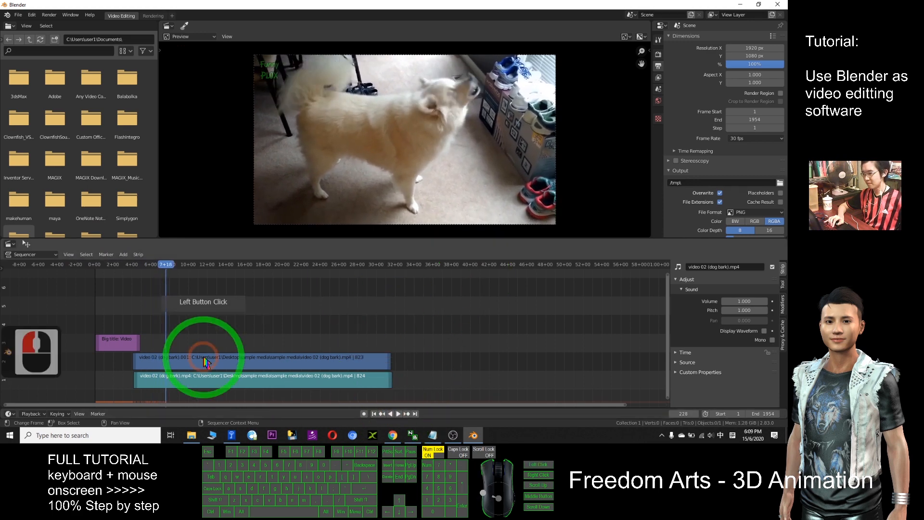
Move the video strip to about frame 116 on channel 2 and align the sound strip's start beneath it
left_click(206, 362)
left_click_drag(205, 362, 243, 365)
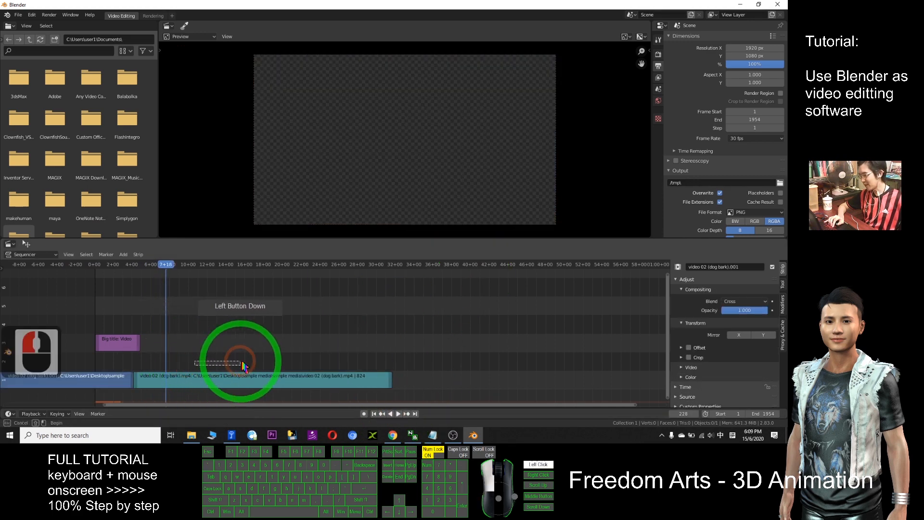
left_click_drag(109, 377, 168, 271)
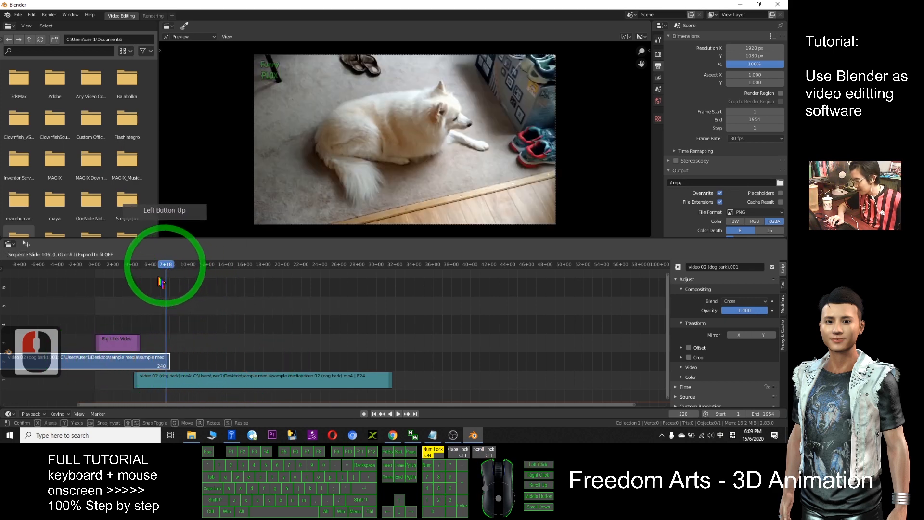
left_click_drag(173, 264, 473, 265)
left_click_drag(186, 338, 223, 368)
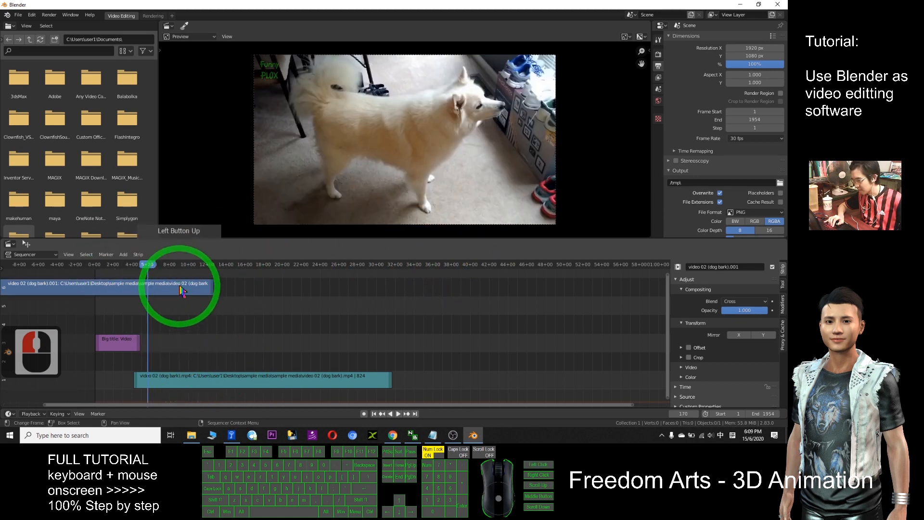
left_click_drag(162, 291, 357, 361)
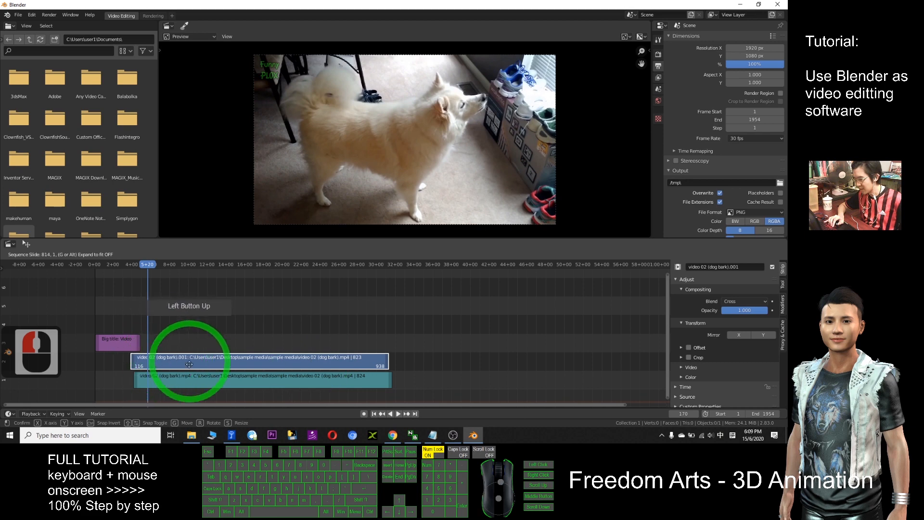
left_click(170, 385)
left_click_drag(163, 385, 178, 378)
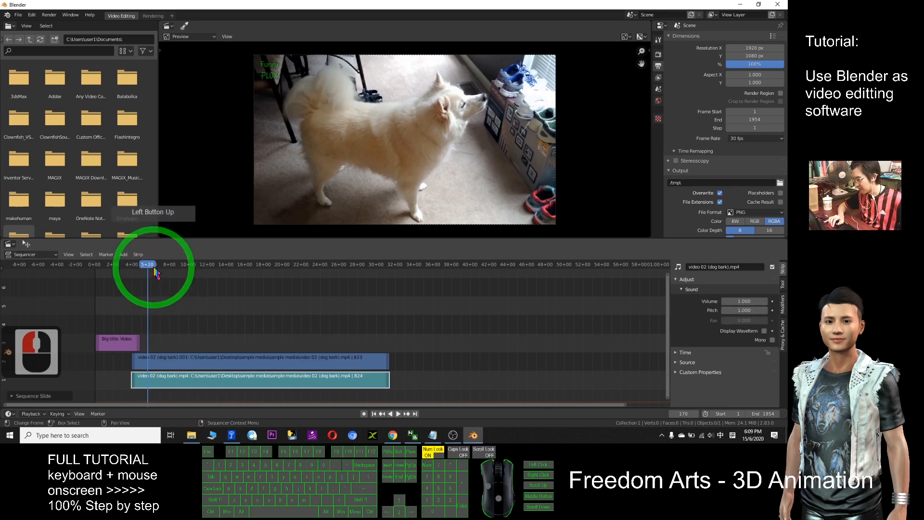
Play the sequence from frame 0 to check the realigned video and sound strips
left_click_drag(117, 268, 94, 276)
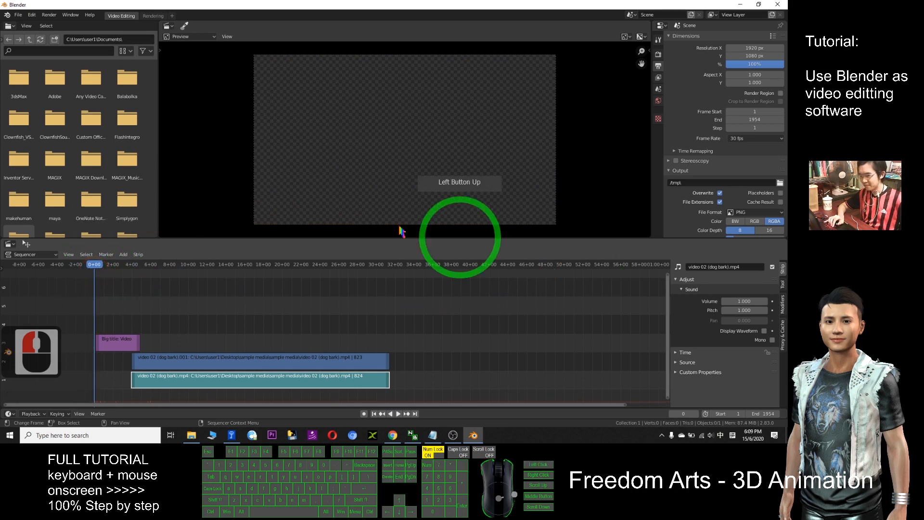
left_click(399, 413)
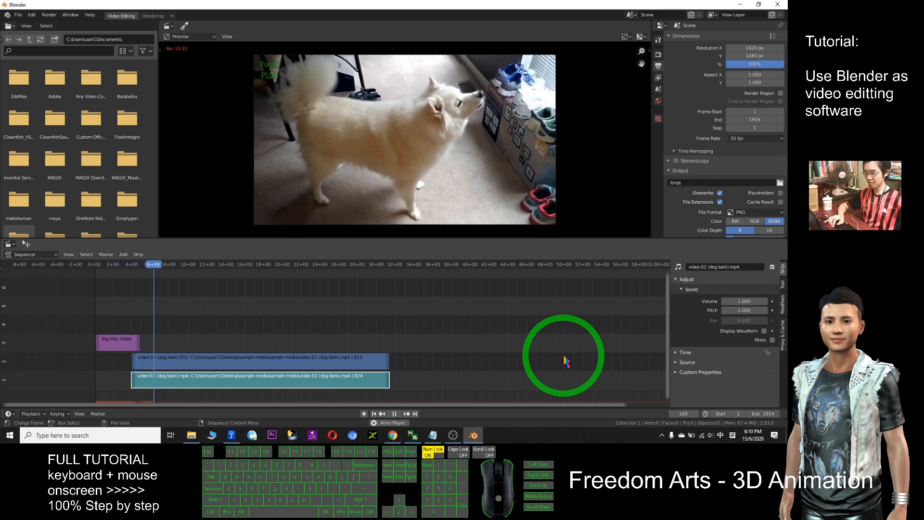
left_click(395, 414)
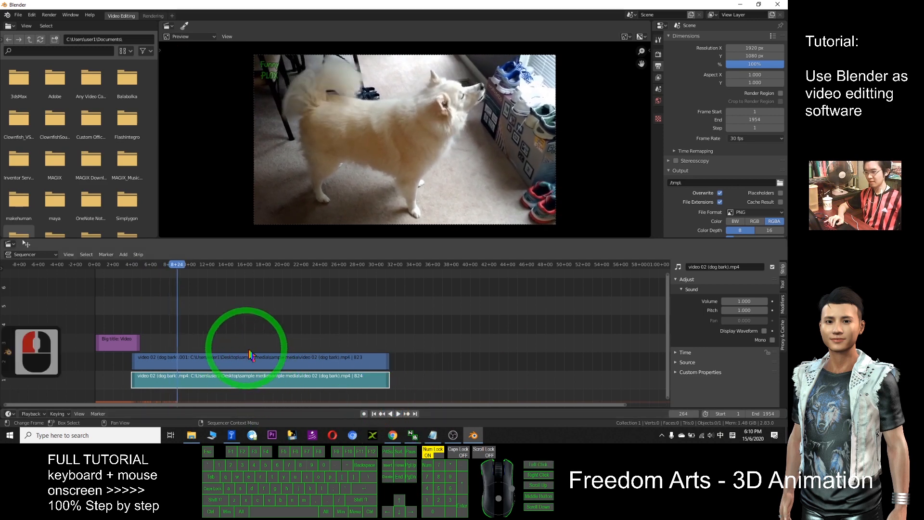
Play and scrub through the dog video between about 8 and 15 seconds to find a cut point
left_click(238, 363)
left_click(224, 379)
left_click(238, 364)
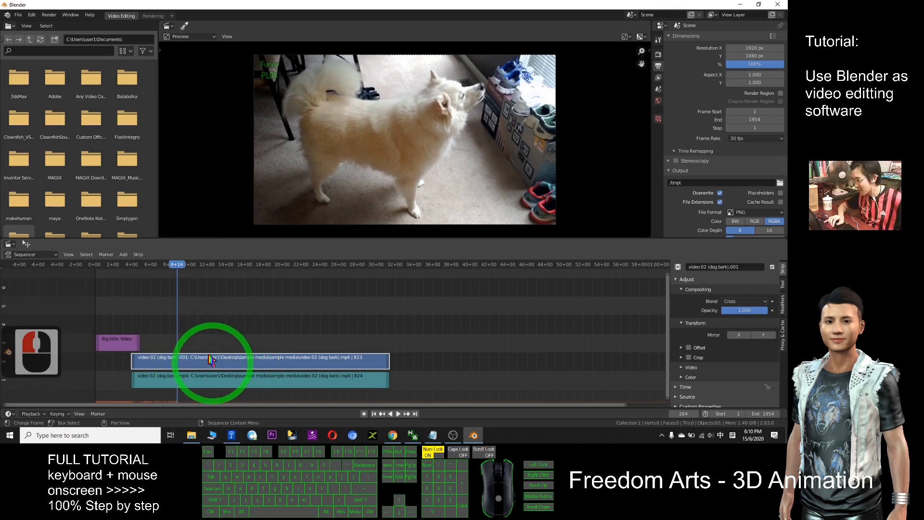
left_click_drag(176, 264, 170, 264)
key("space")
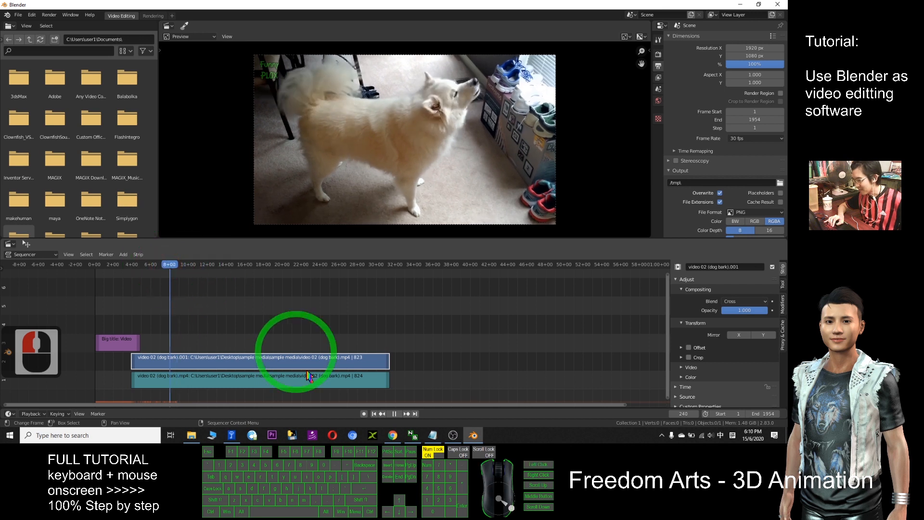
left_click(395, 414)
left_click(398, 415)
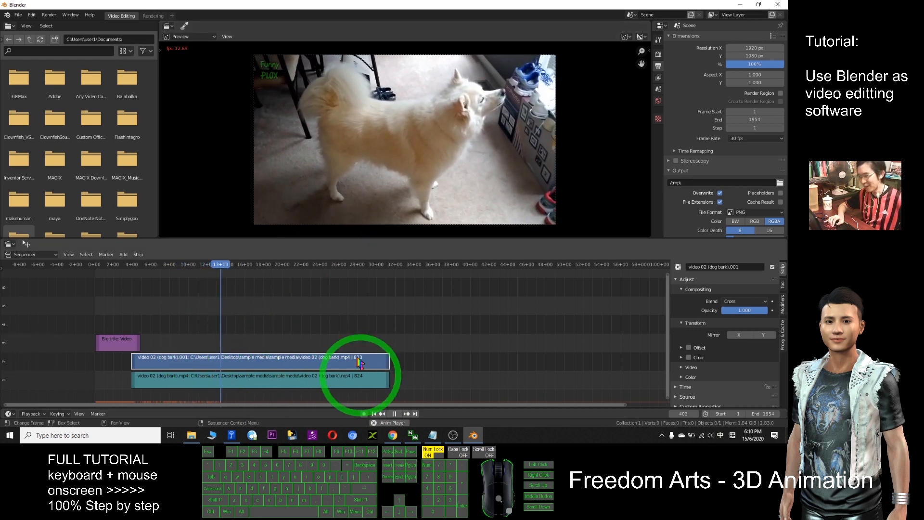
left_click(394, 414)
left_click(231, 264)
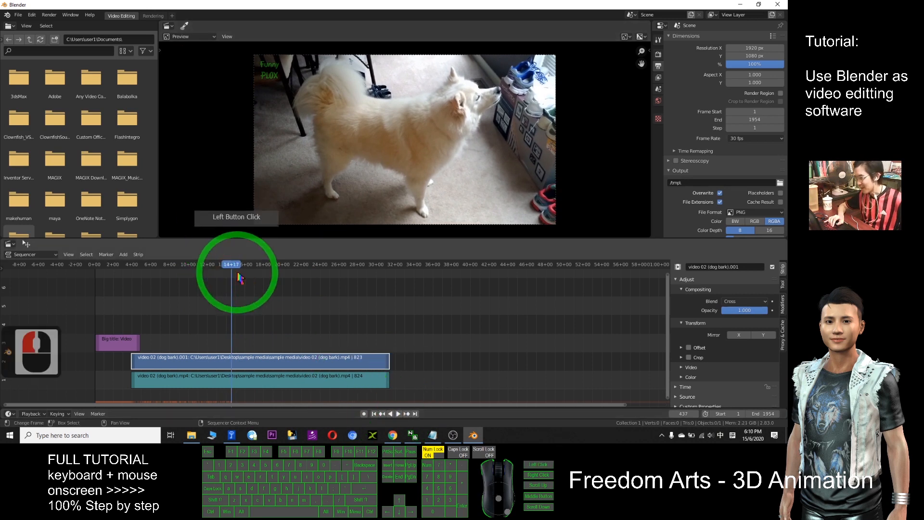
left_click_drag(230, 264, 198, 272)
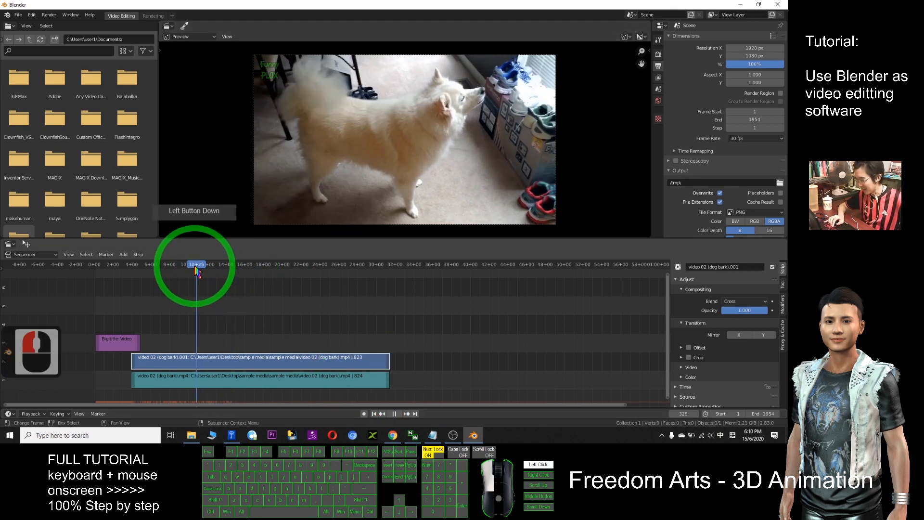
left_click(395, 414)
left_click_drag(389, 265, 173, 266)
left_click(395, 413)
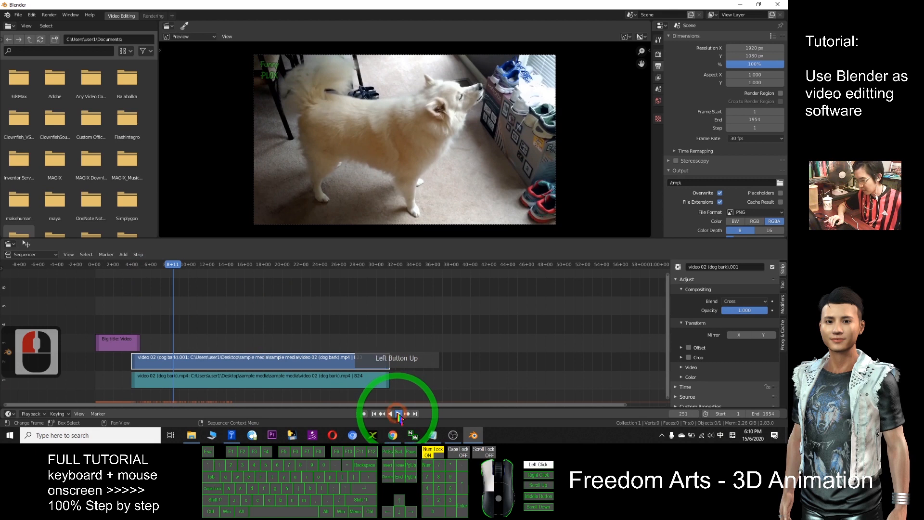
left_click(396, 414)
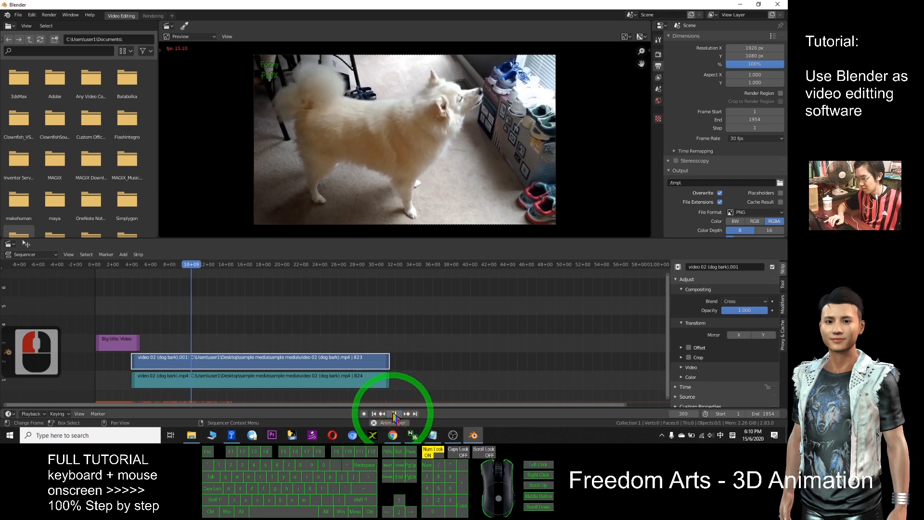
Split the video strip at 12+03 and slide its second part along channel 2 to start at about 19 seconds
left_click(395, 414)
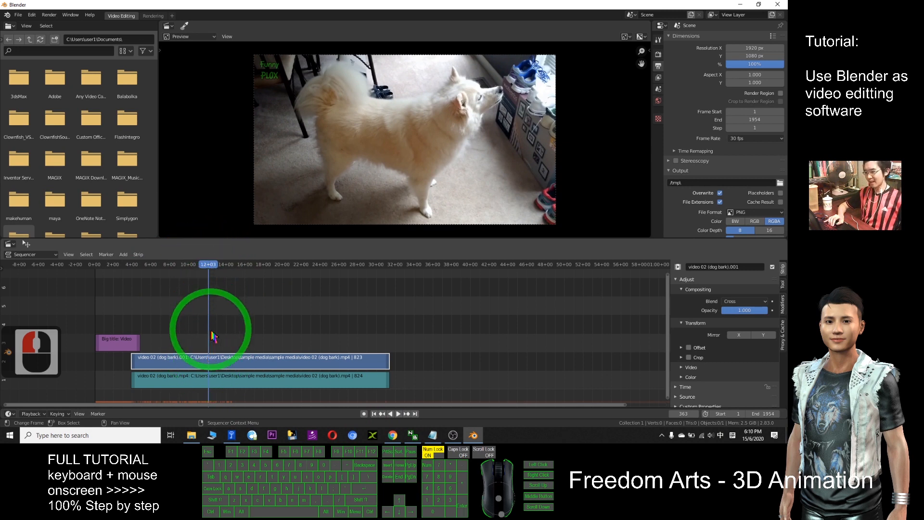
left_click(213, 367)
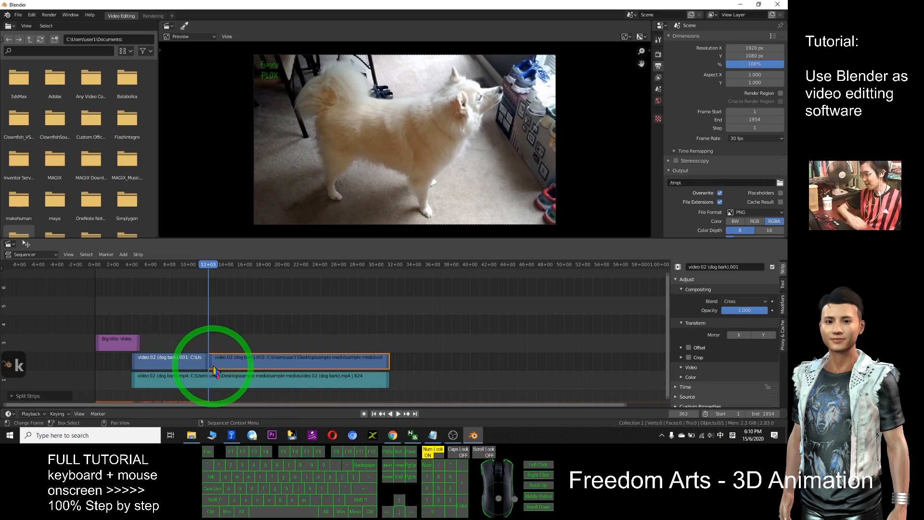
left_click_drag(227, 363, 298, 361)
mouse_move(212, 266)
left_mouse_down()
mouse_move(173, 269)
mouse_move(204, 267)
left_mouse_up()
left_click(394, 414)
left_click_drag(330, 360, 324, 360)
Play the sequence across both video parts to review the gap between them
left_click_drag(213, 271, 127, 289)
left_click(394, 414)
left_click(398, 414)
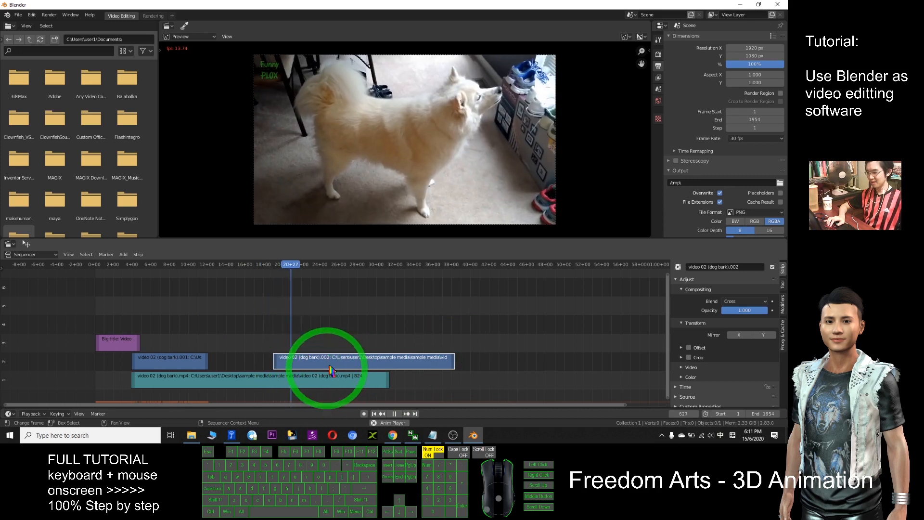
left_click(395, 414)
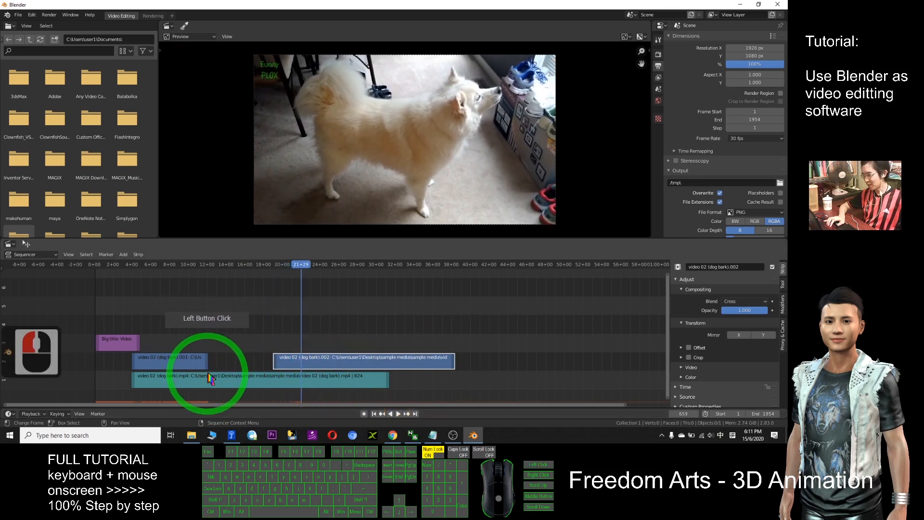
Split the sound strip at 12+03, in line with the end of the first video part
left_click_drag(303, 265, 212, 381)
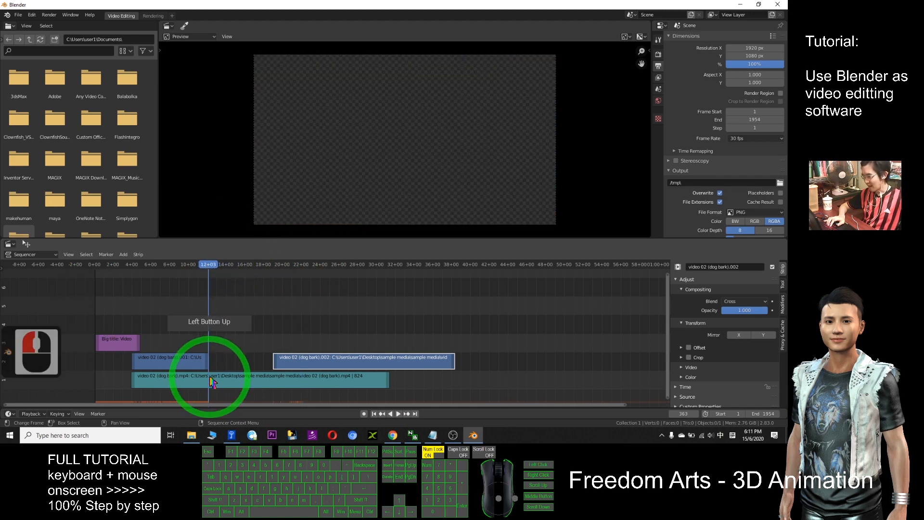
left_click(222, 384)
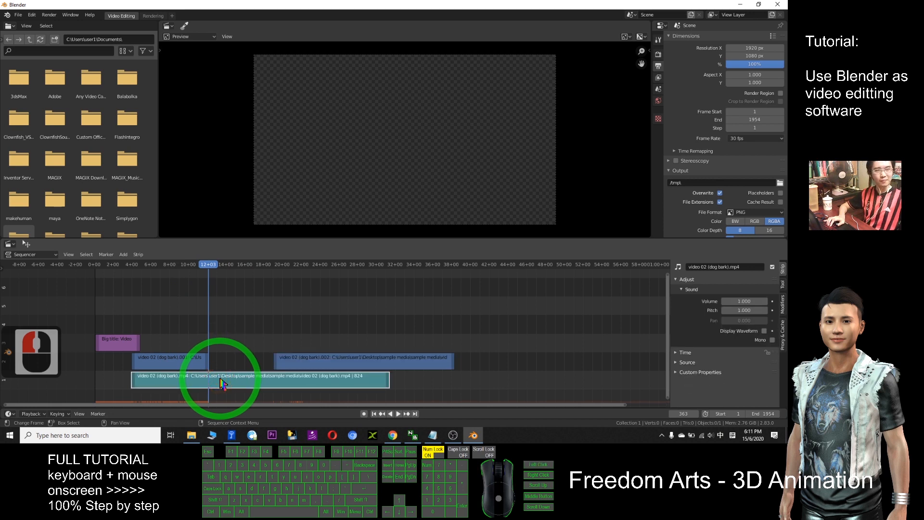
key("k")
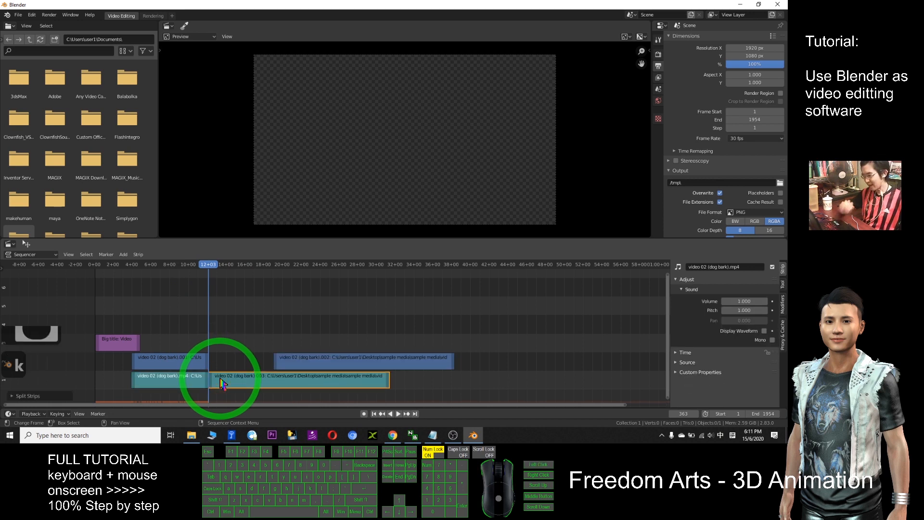
Erase the second part of the dog bark sound strip on channel 1, after the cut at 12+03
left_click(221, 359)
left_click(172, 382)
left_click(216, 383)
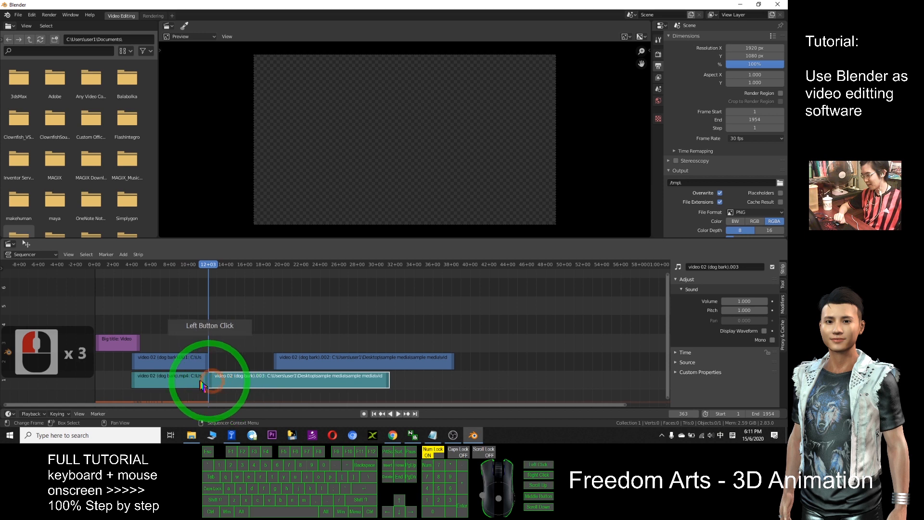
left_click(196, 381)
left_click(220, 381)
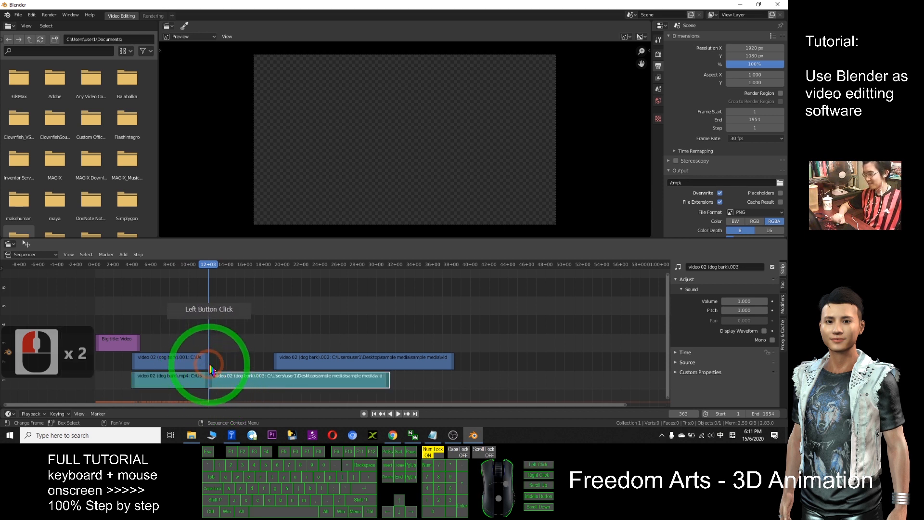
left_click_drag(215, 382, 250, 383)
key("Delete")
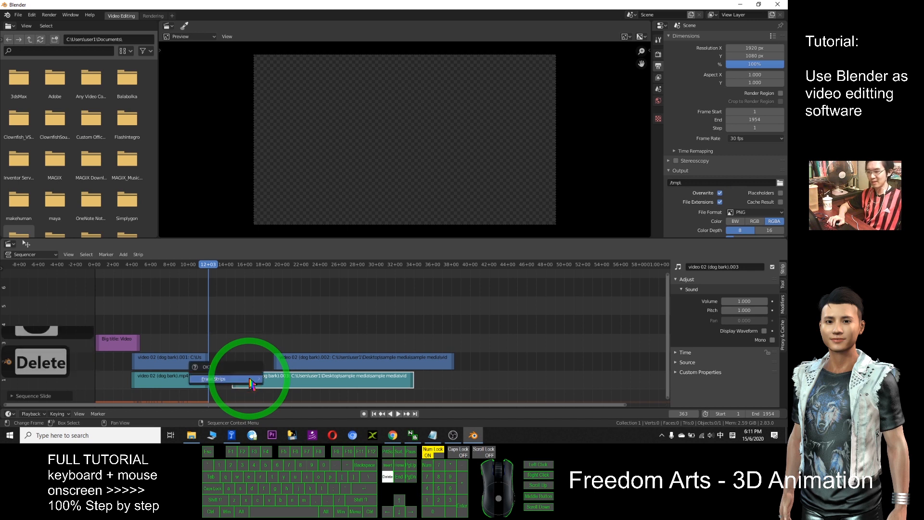
left_click(215, 380)
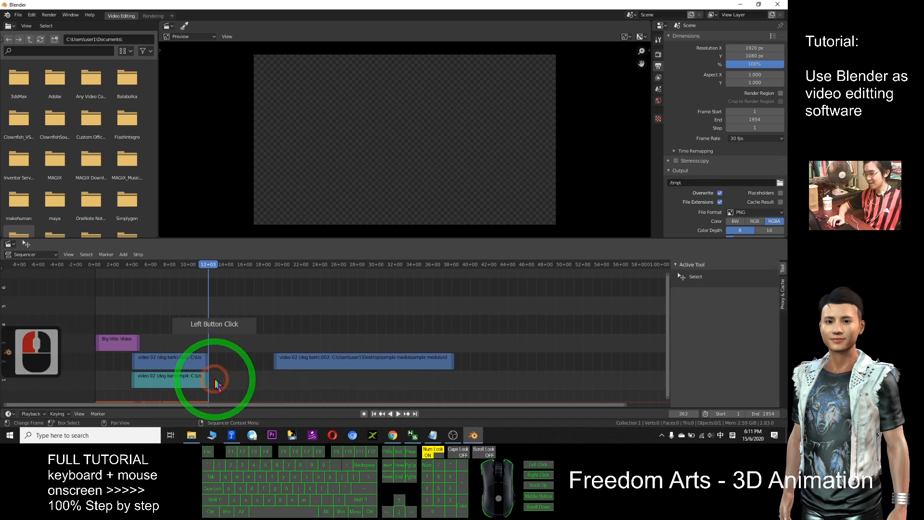
Delete the second part of the dog bark video strip and scrub back through the remaining clip
left_click(285, 365)
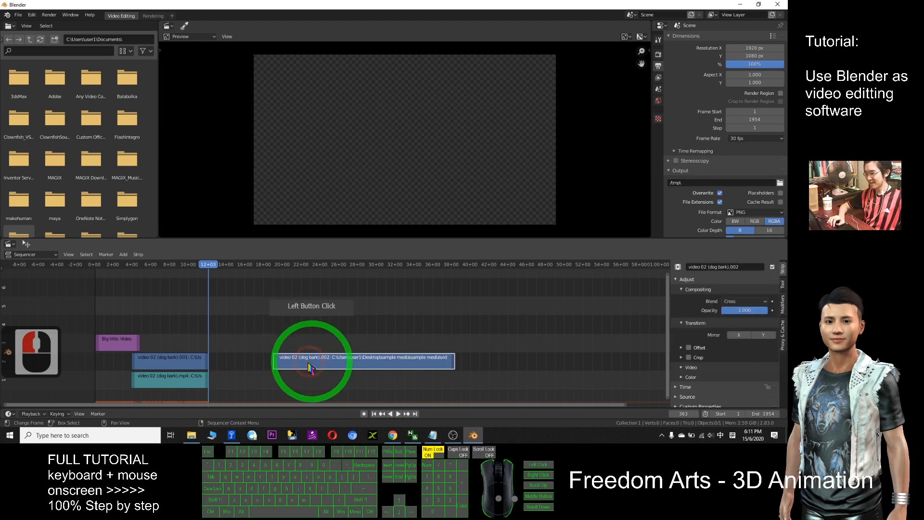
key("Delete")
left_click(258, 360)
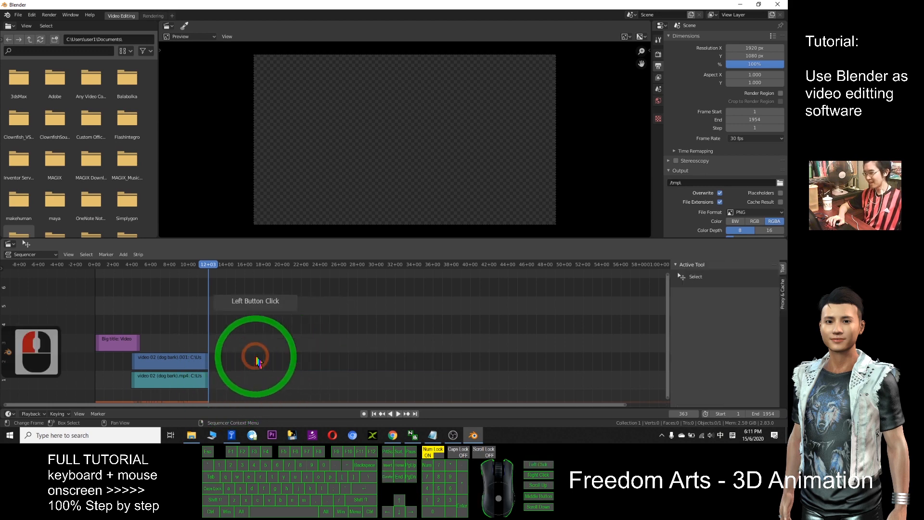
left_click_drag(207, 264, 118, 285)
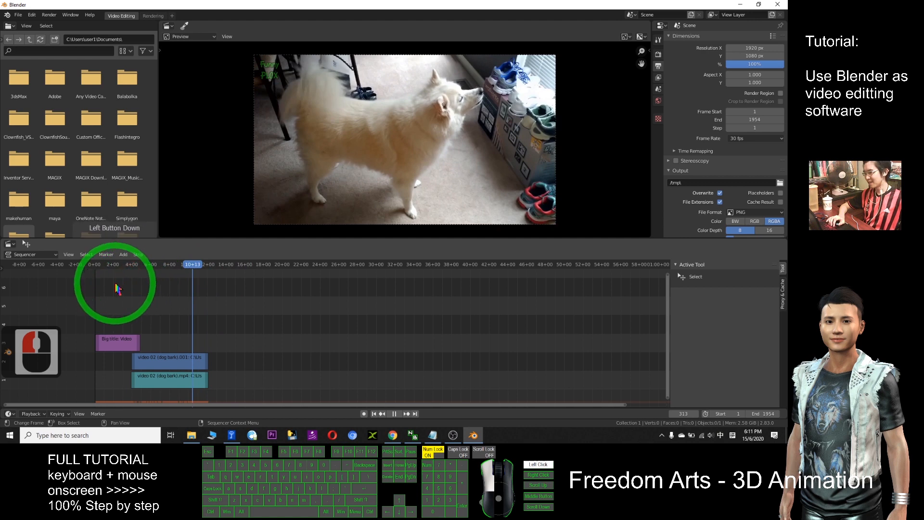
left_click_drag(120, 268, 155, 266)
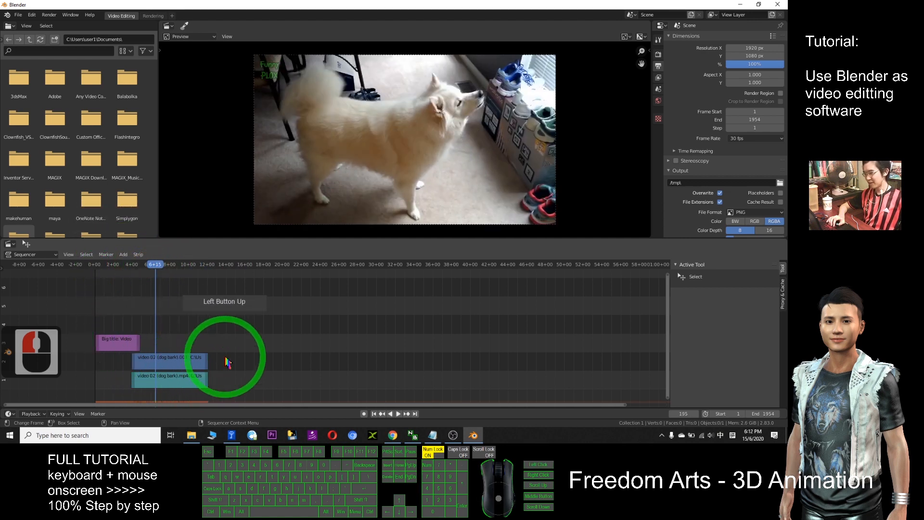
Restore the Blender window to a smaller size, then preview video 03 (conversation).mp4 from the sample media folder and close the player
left_click_drag(382, 3, 491, 27)
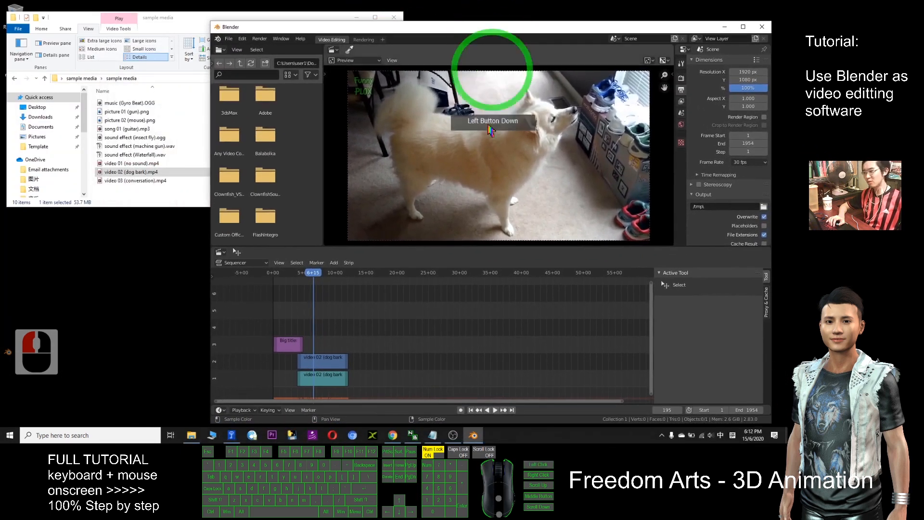
left_click(165, 21)
left_click(128, 181)
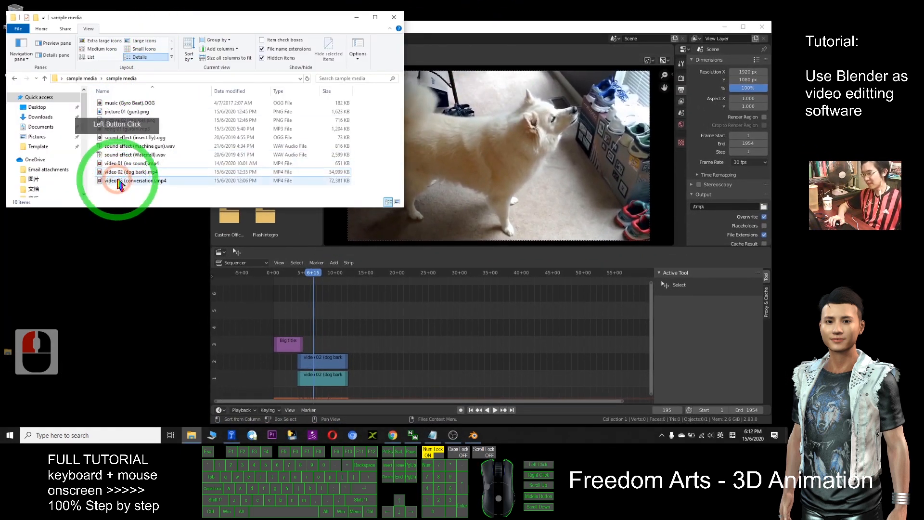
mouse_move(128, 182)
left_mouse_down()
mouse_move(202, 252)
mouse_move(351, 320)
mouse_move(368, 360)
mouse_move(124, 182)
mouse_move(118, 190)
left_mouse_up()
left_click(115, 184)
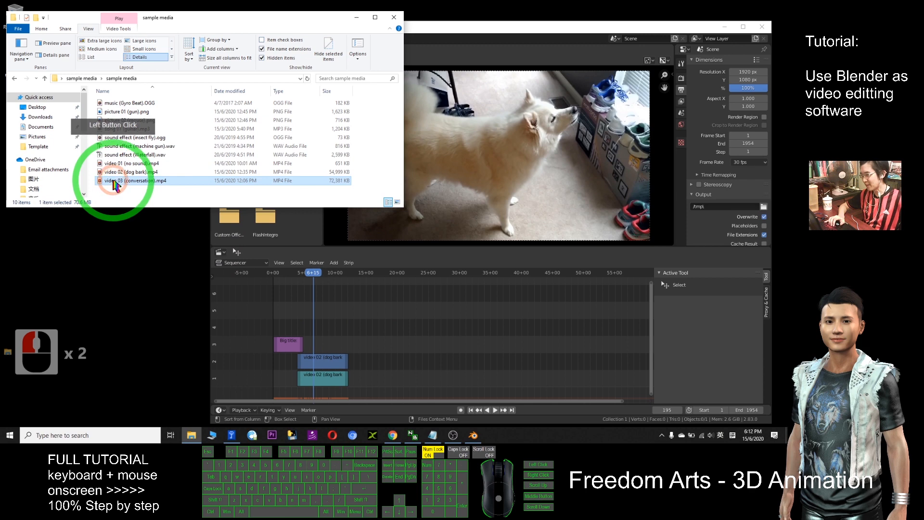
double_click(116, 184)
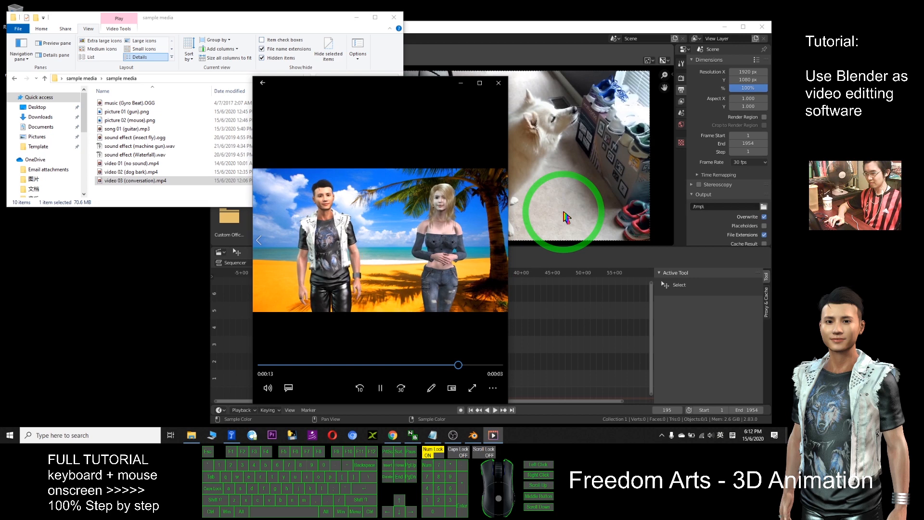
left_click(499, 84)
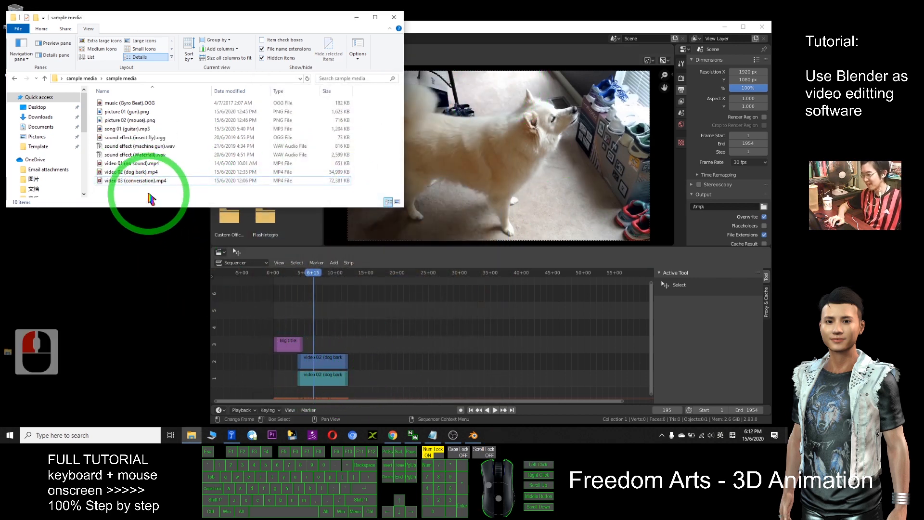
Bring video 03 (conversation).mp4 into the sequencer and place its strips on channels 3 and 4, just after the dog bark strips
left_click_drag(124, 181, 349, 280)
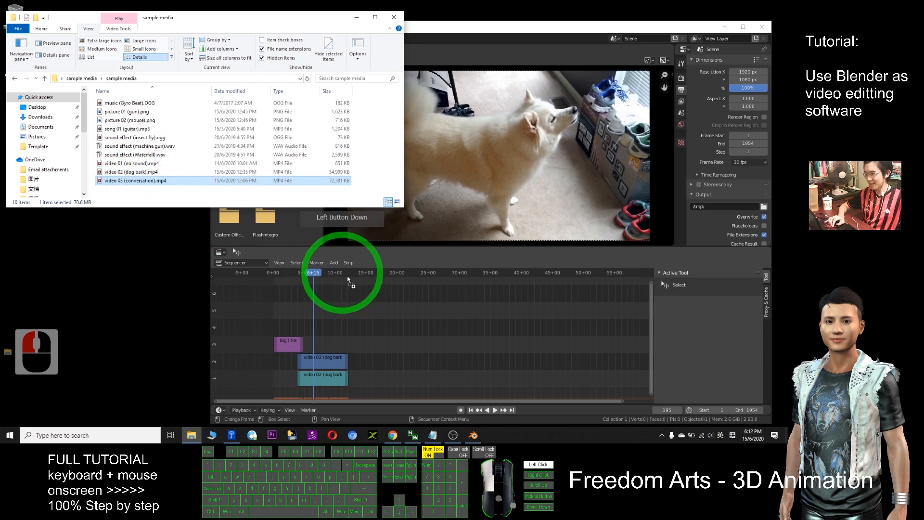
left_click_drag(394, 351, 398, 364)
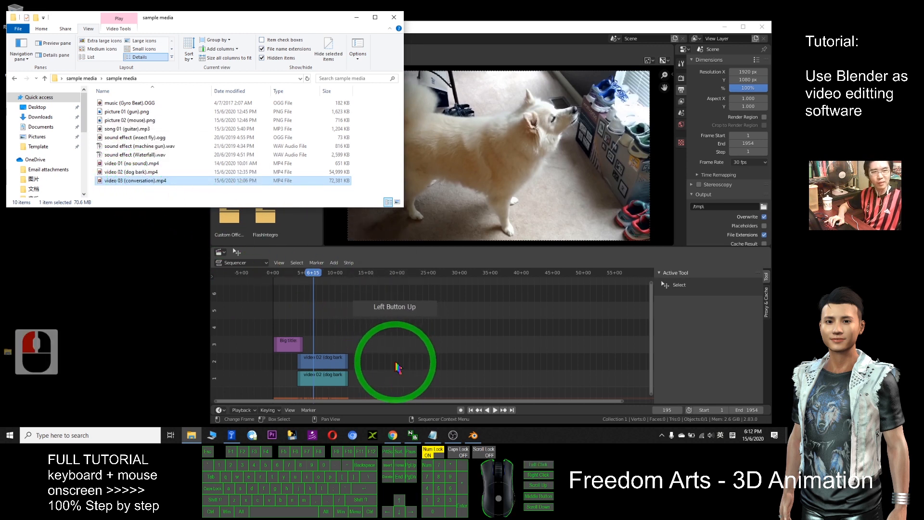
left_click_drag(374, 327, 384, 326)
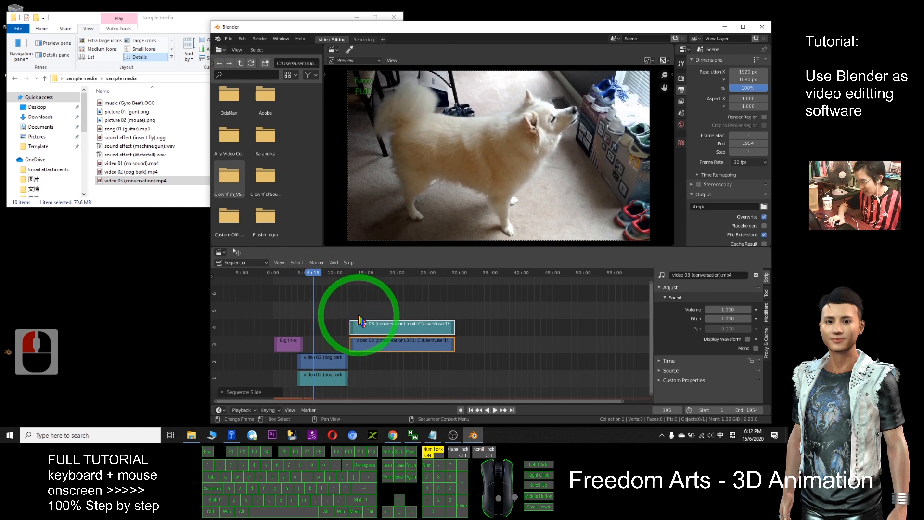
mouse_move(361, 328)
left_mouse_down()
mouse_move(371, 321)
mouse_move(362, 324)
left_mouse_up()
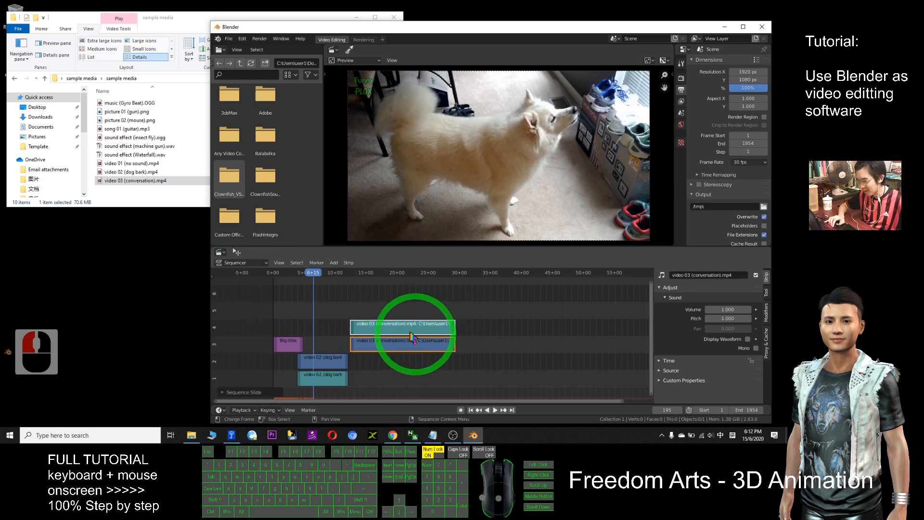
Try selecting the conversation sound and video strips individually and together
left_click(384, 322)
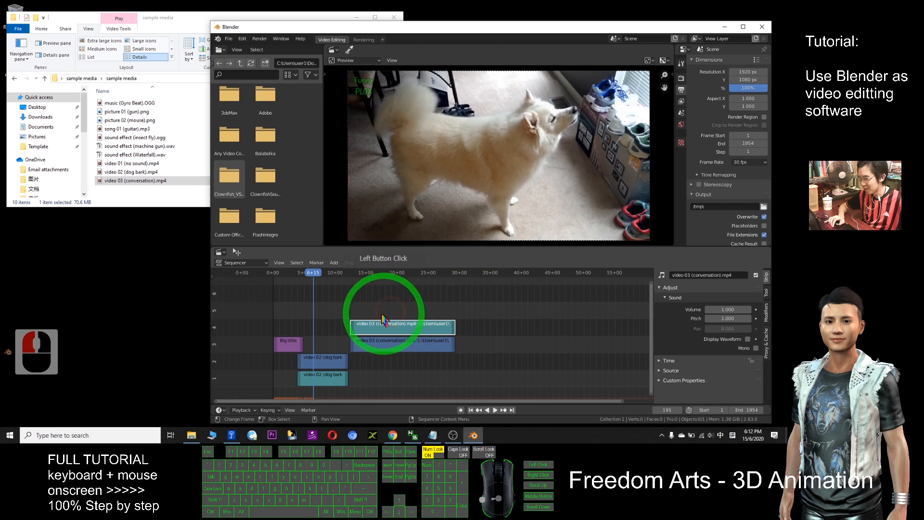
left_click(366, 341)
left_click(458, 303)
left_click(505, 318)
left_click(462, 323)
left_click(537, 324)
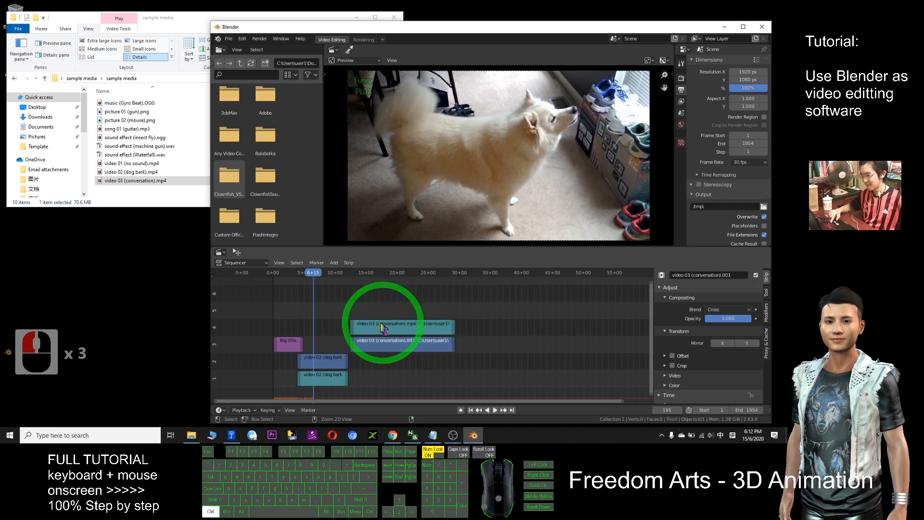
left_click(364, 328, "ctrl")
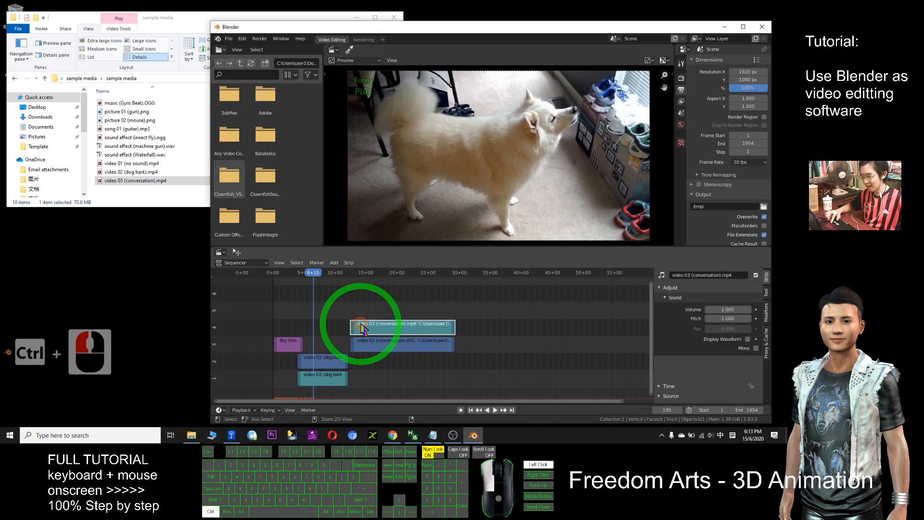
left_click(371, 341, "ctrl")
left_click(376, 327)
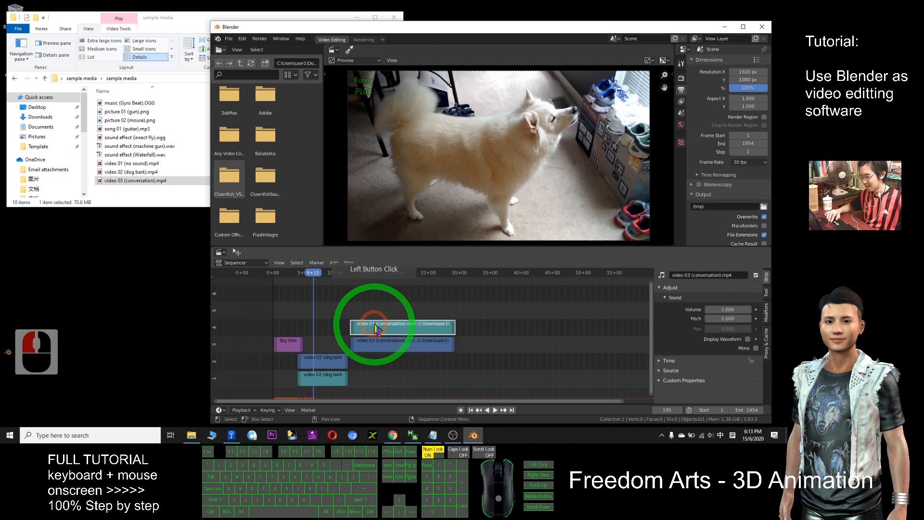
left_click(363, 344, "shift")
left_click(374, 303)
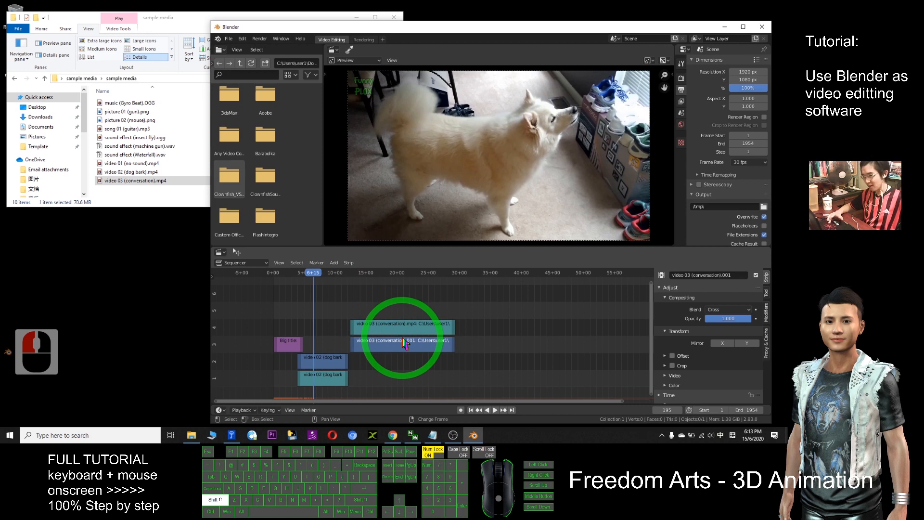
left_click(373, 302)
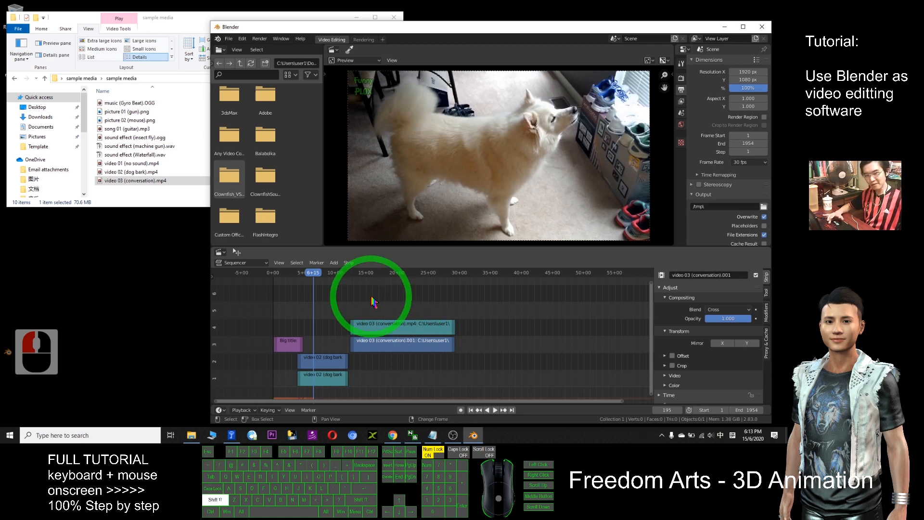
Select both conversation strips and move them down to channels 1 and 2, directly against the end of the dog bark strips
left_click(377, 329, "shift")
left_click(378, 348, "shift")
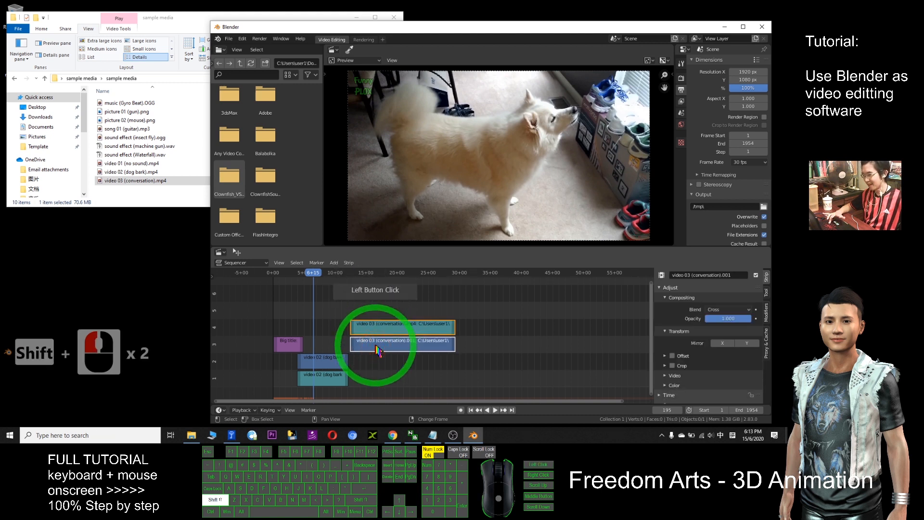
left_click_drag(366, 327, 364, 361)
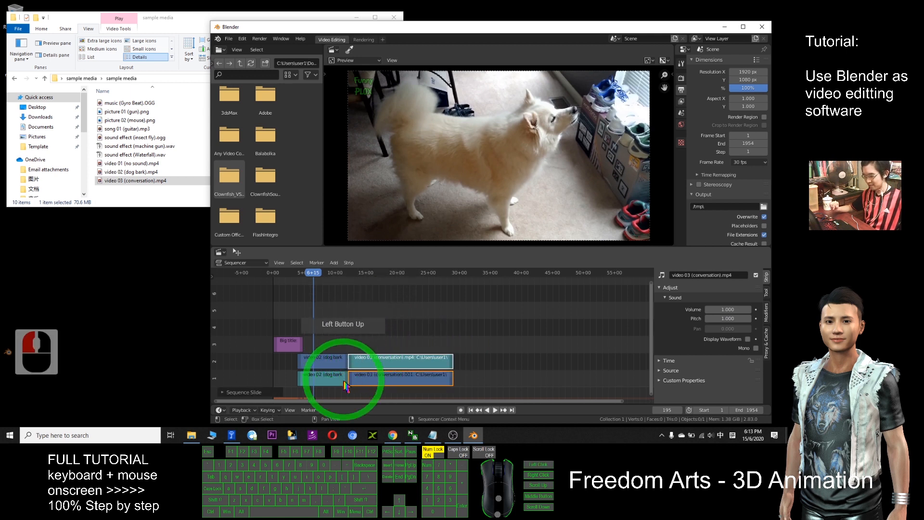
Play the sequence from 2+11 through the title and dog clip into the conversation video, then scrub back to about 15 seconds
left_click_drag(323, 272, 289, 303)
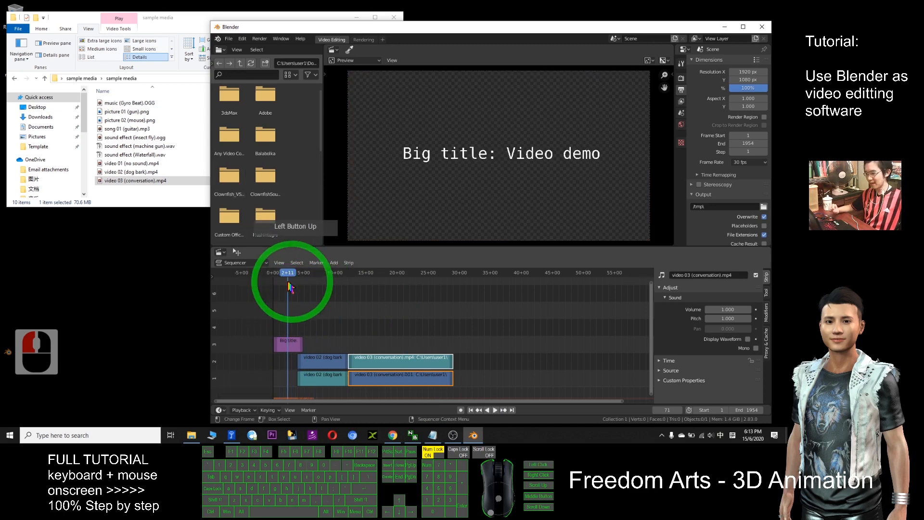
left_click(495, 410)
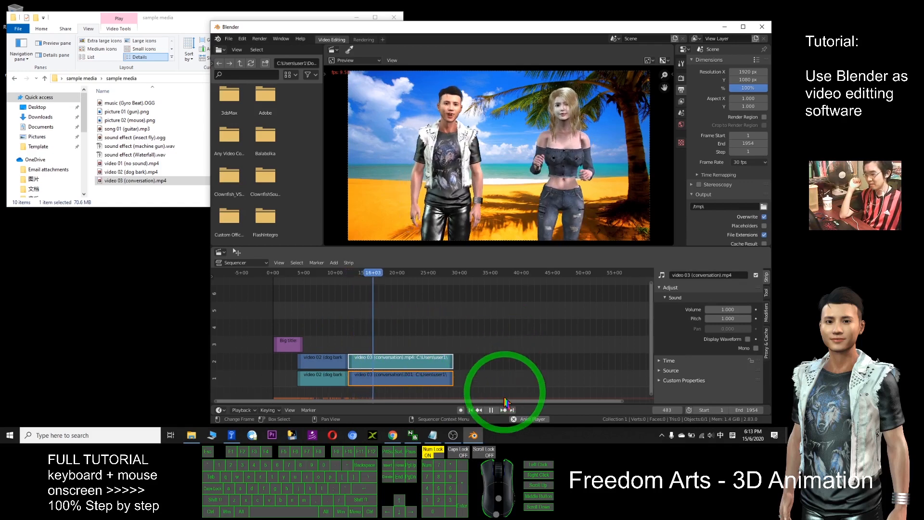
left_click(491, 409)
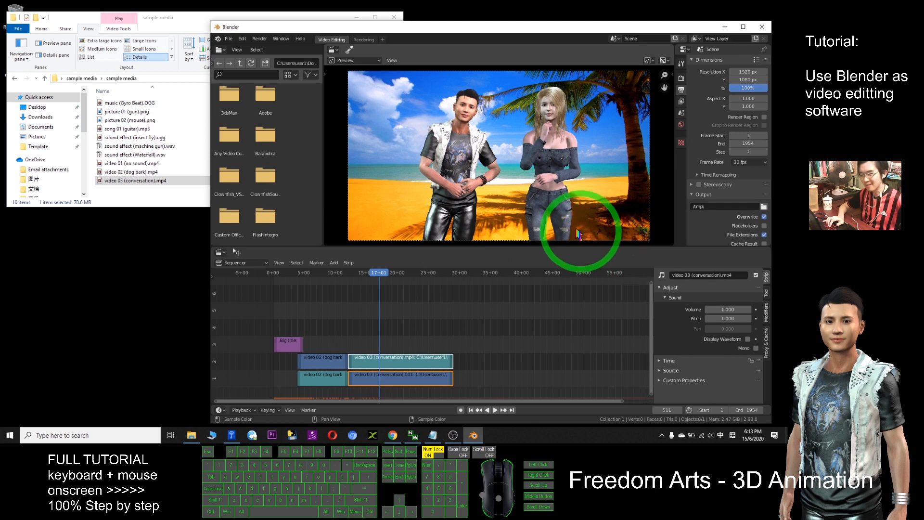
left_click_drag(382, 273, 364, 274)
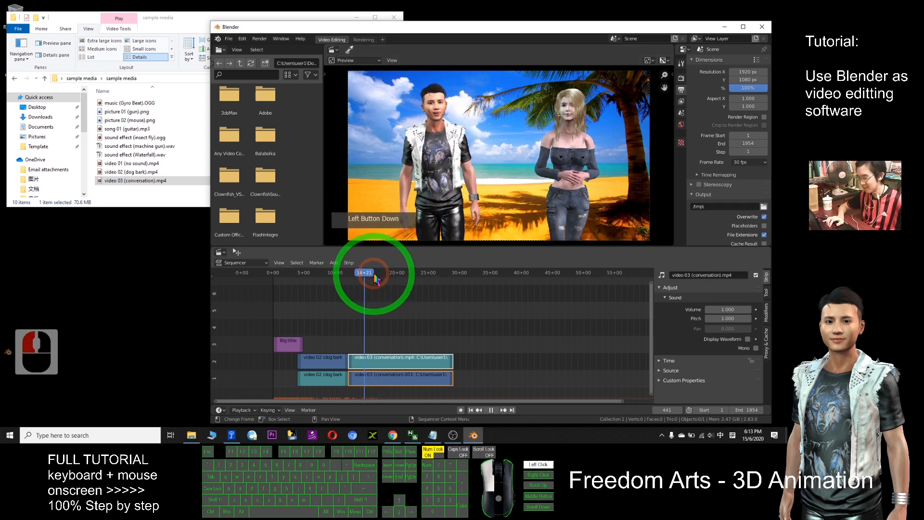
Add a new text strip at 0+00 and move it to channel 3 above the start of the conversation clip, at about 12 seconds
left_click(273, 273)
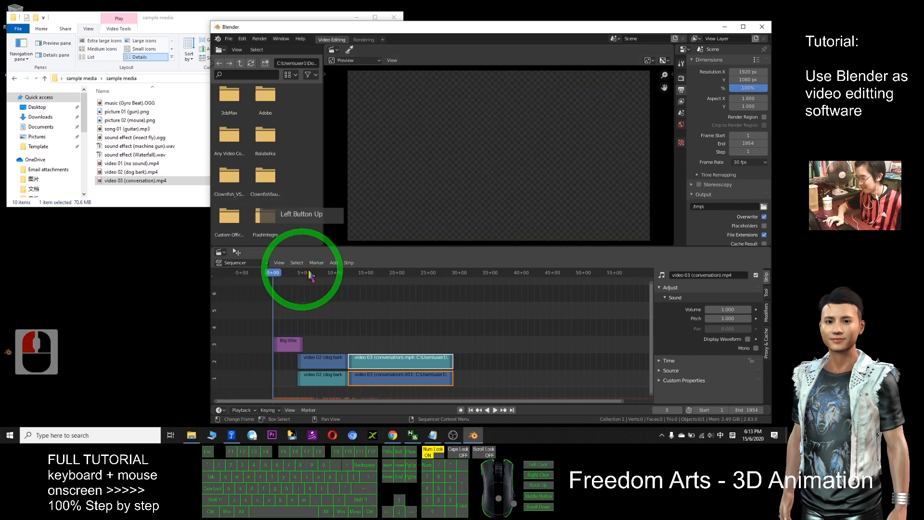
left_click(334, 263)
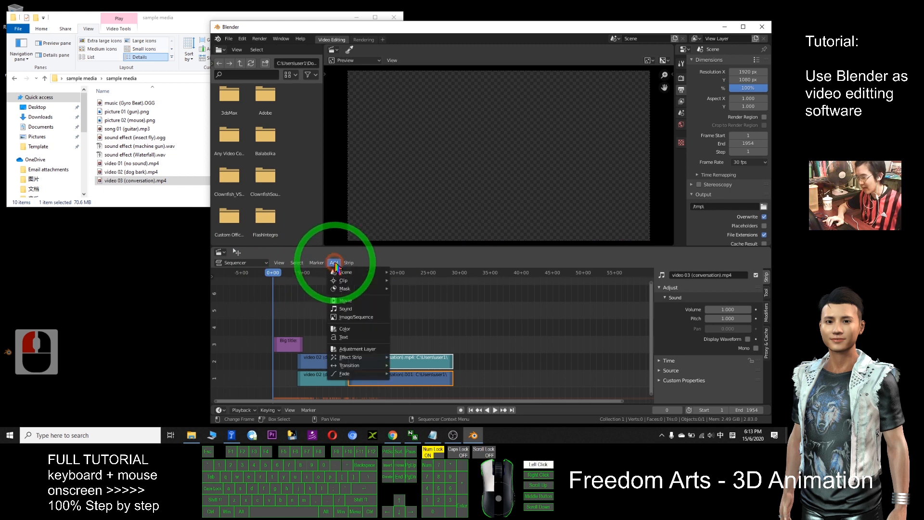
left_click(346, 338)
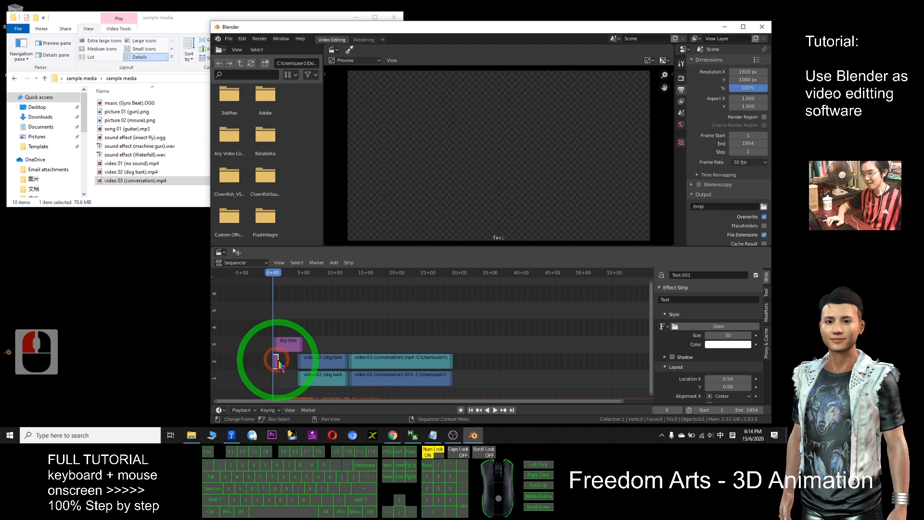
left_click_drag(277, 361, 351, 339)
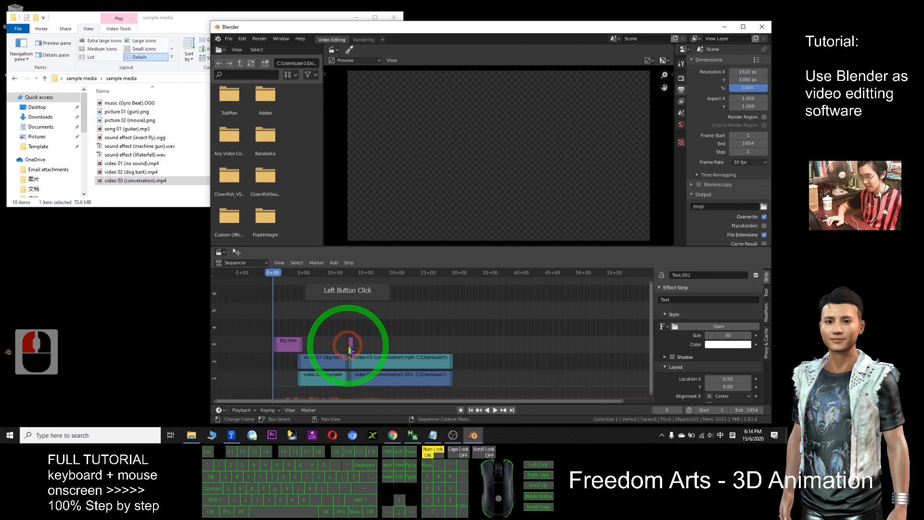
left_click_drag(354, 346, 351, 344)
scroll(350, 343, "up", 5)
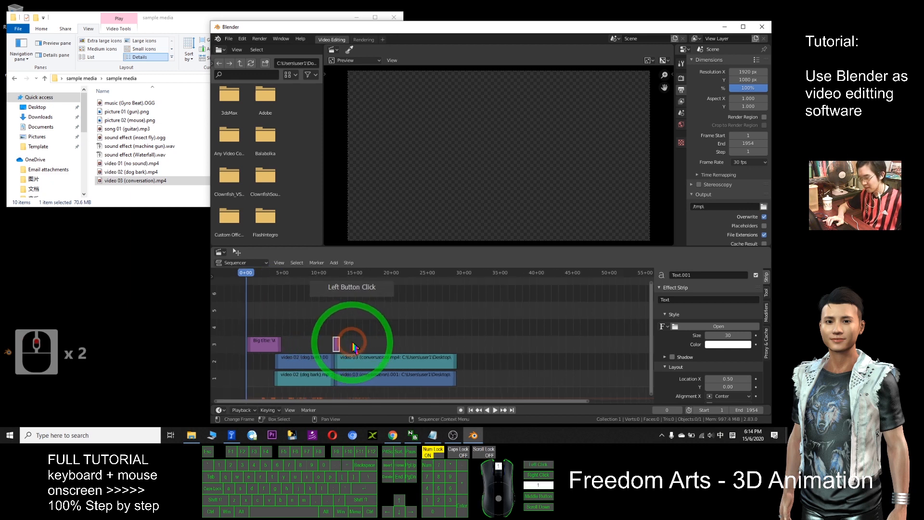
scroll(402, 343, "up", 2)
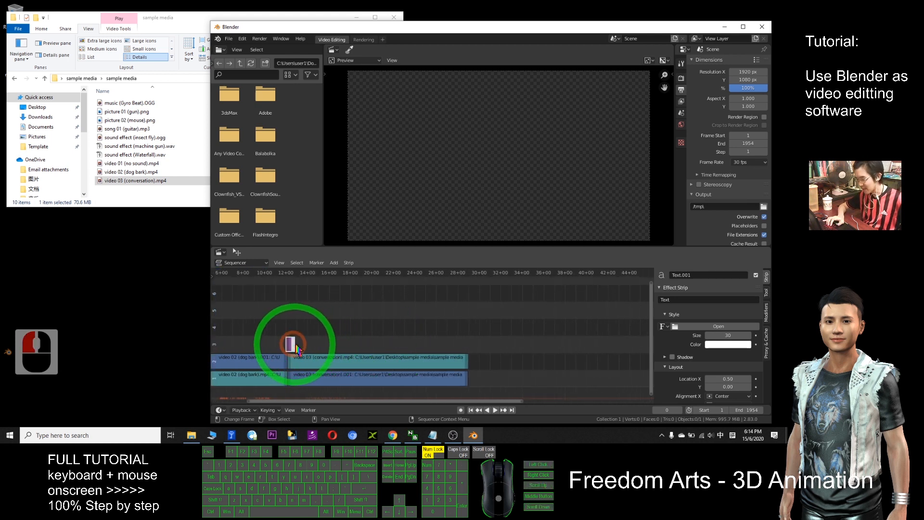
Extend the end of the new text strip above the conversation clip to frame 561
left_click_drag(293, 344, 358, 346)
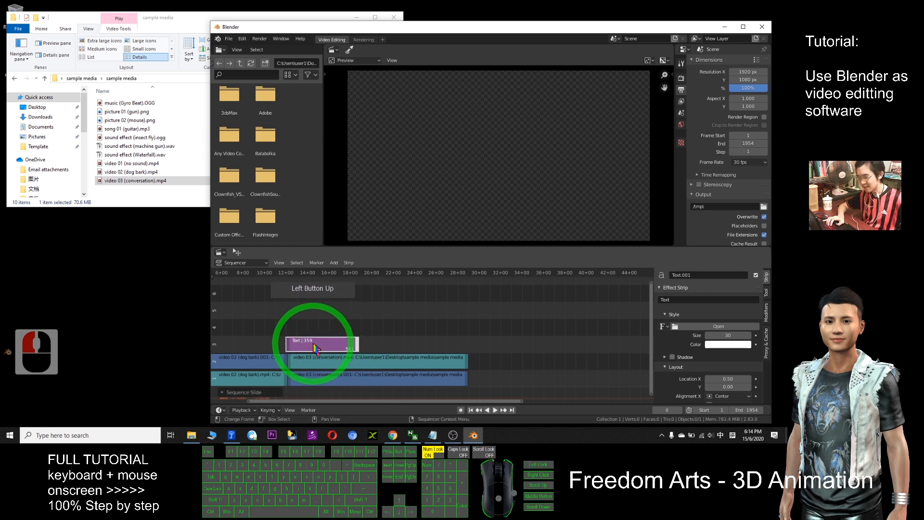
left_click(683, 275)
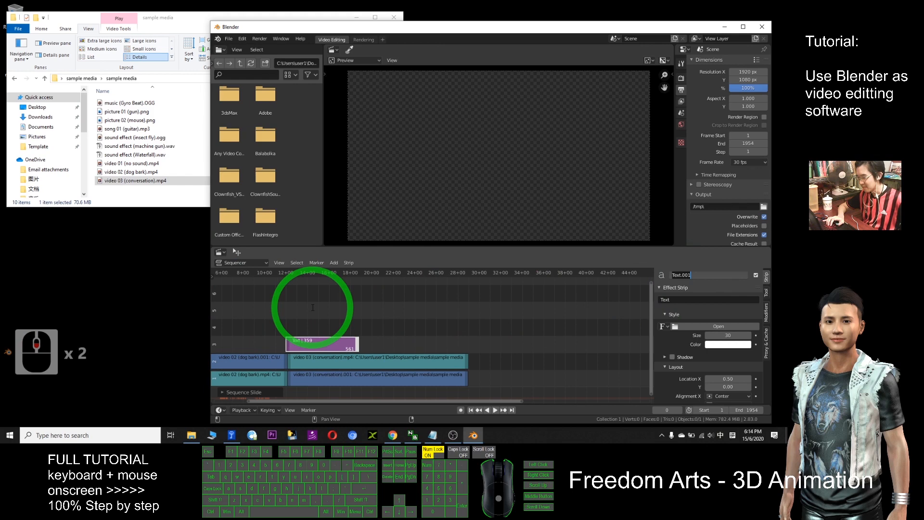
left_click(482, 362)
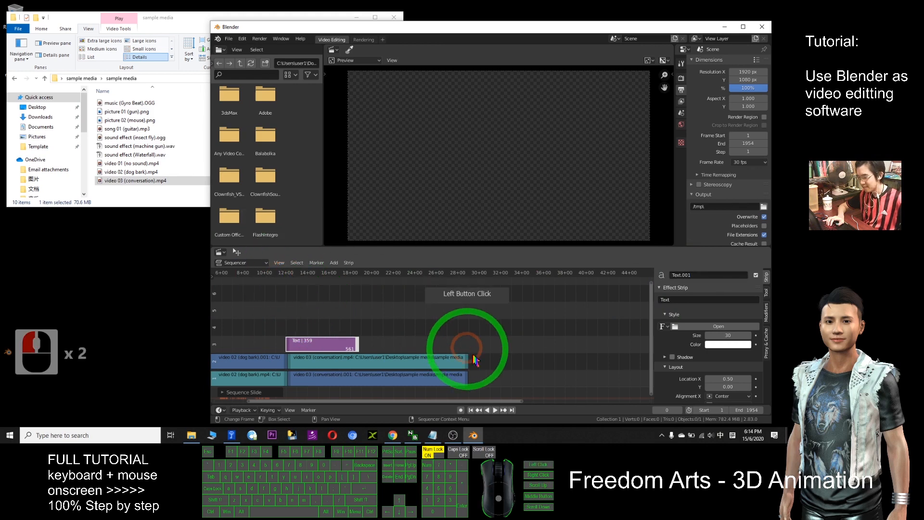
Scrub through the conversation clip to about 20 seconds and maximize the Blender window
scroll(485, 368, "down", 5)
left_click_drag(469, 275, 355, 291)
left_click_drag(445, 273, 348, 272)
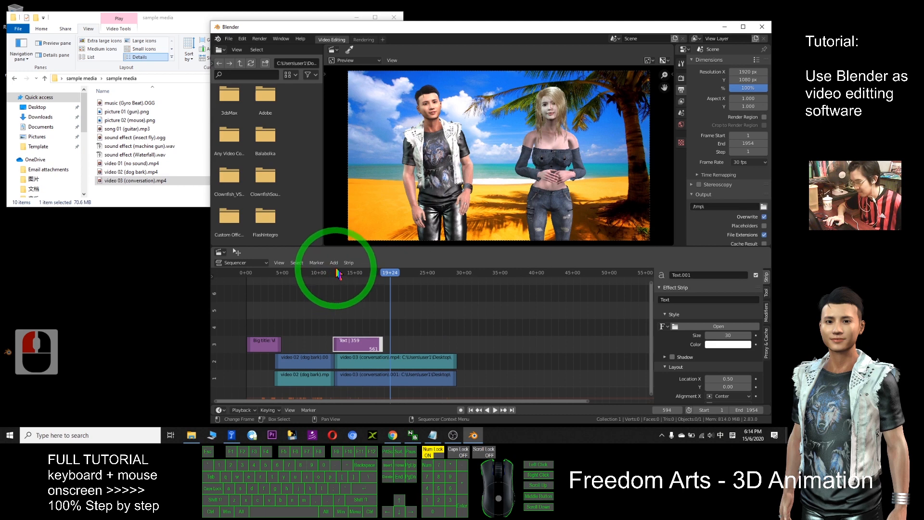
left_click(743, 28)
Play the sequence from the start of the conversation clip at about 12 seconds to 15+29
left_click_drag(270, 267, 189, 265)
left_click(190, 265)
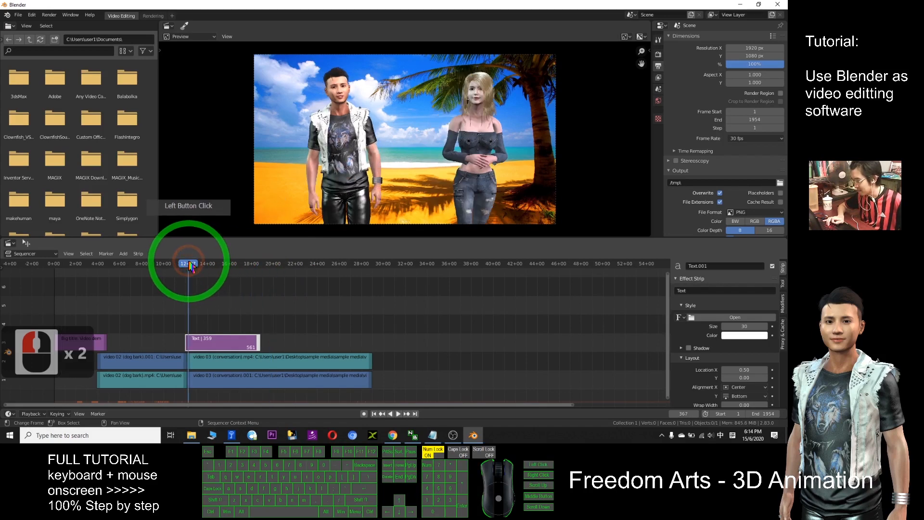
left_click(399, 414)
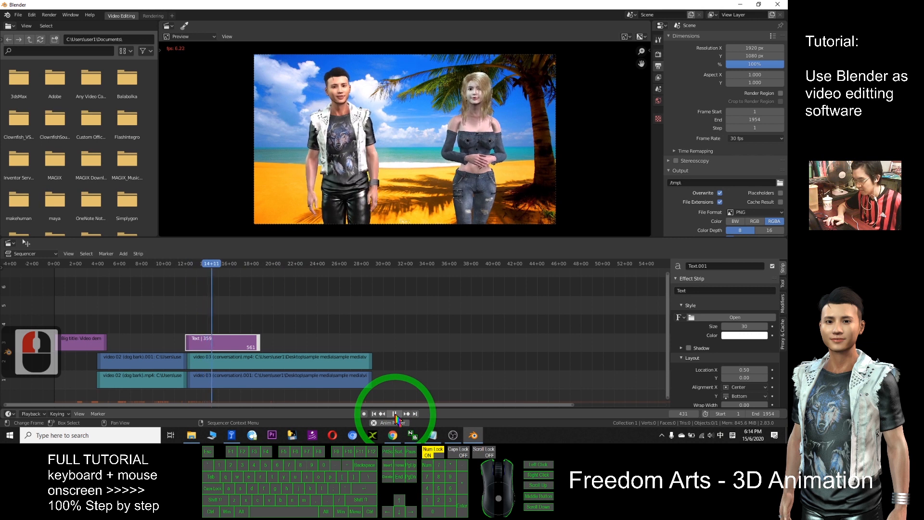
left_click(395, 415)
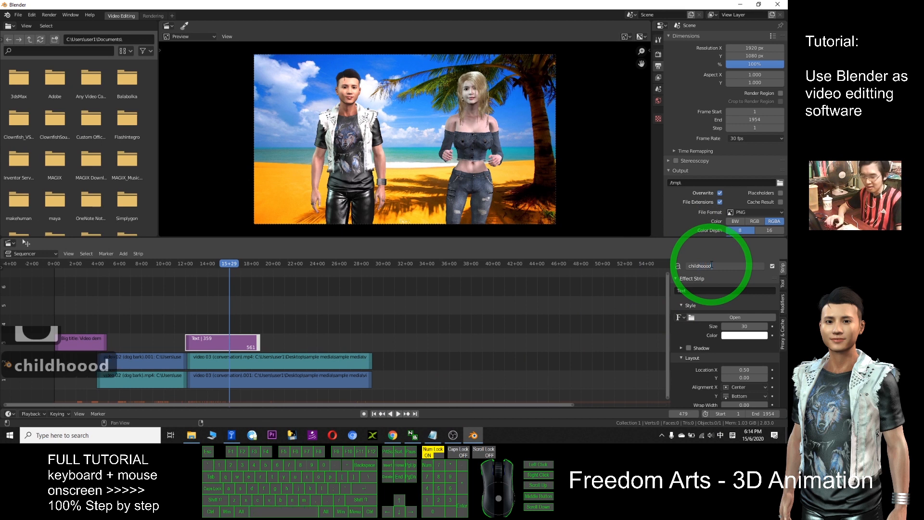
Name the new text strip "childhood is the most memorable time and bla bla bla"
key("BackSpace")
key("BackSpace")
key("BackSpace")
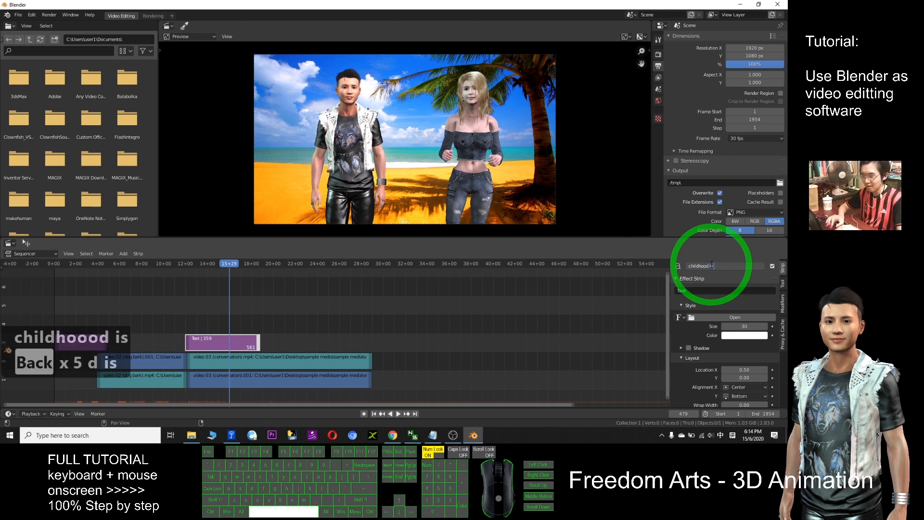
type("is the most me")
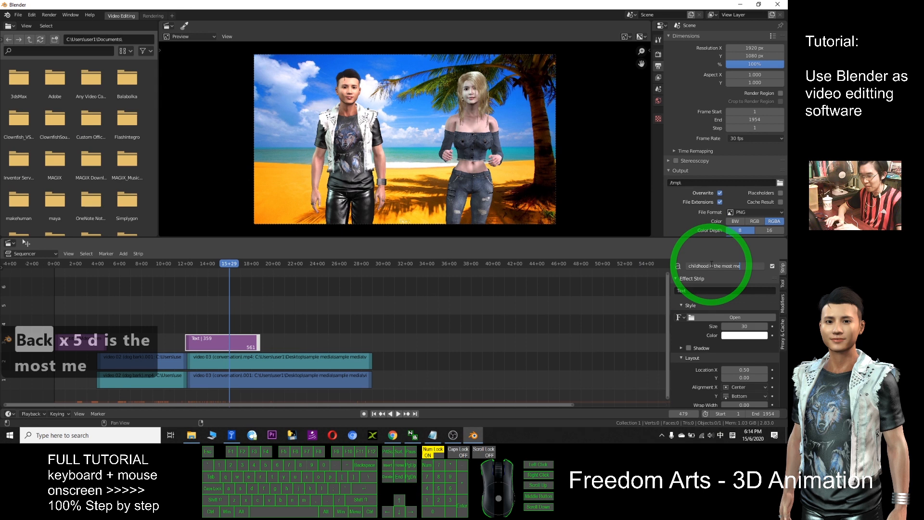
type("morable")
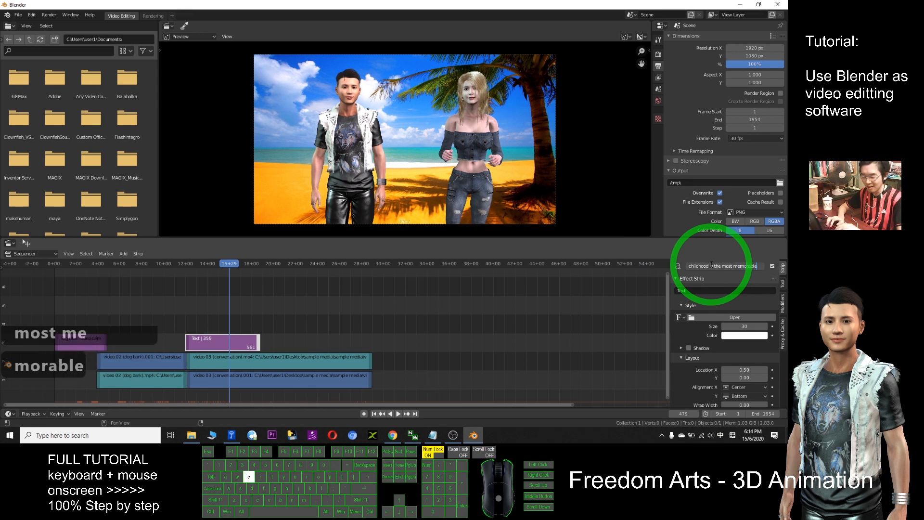
type(" time and")
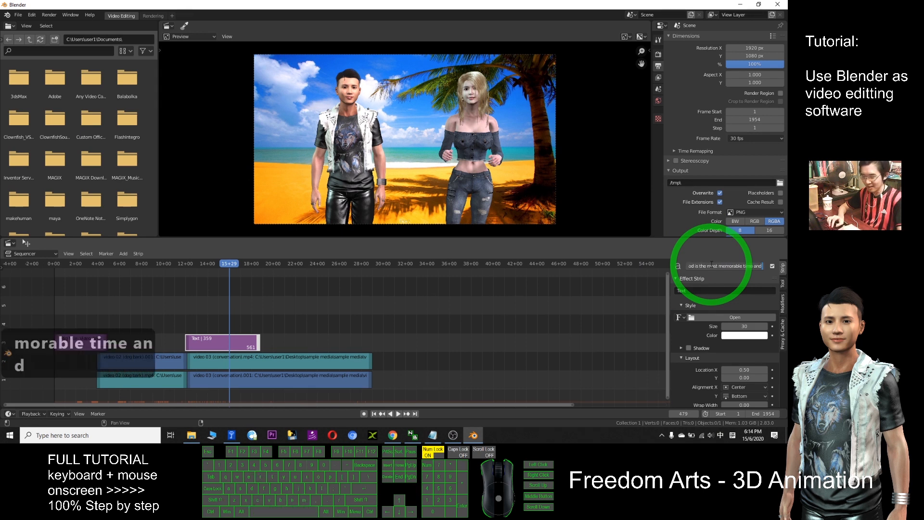
type(" bla bla bla")
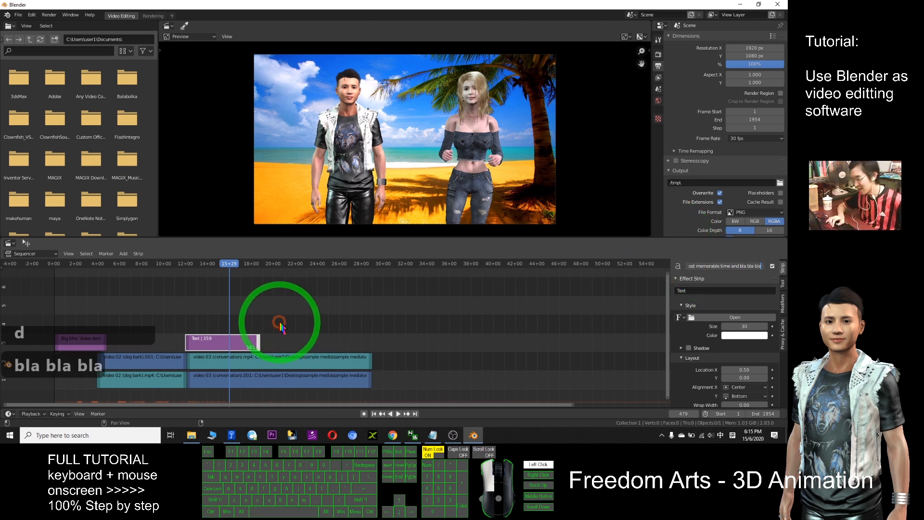
left_click(227, 264)
left_click(354, 336)
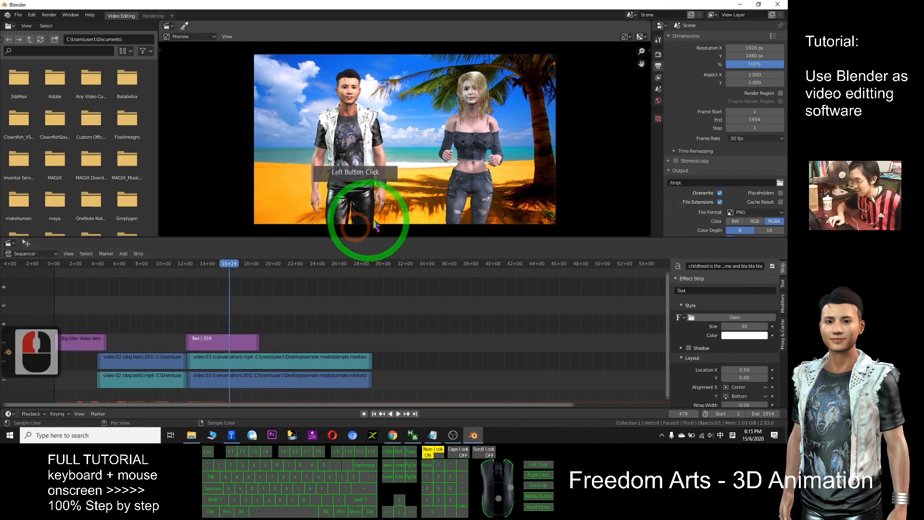
Scrub past the end of the clips and back to 14+20, rechecking the text strip's name and preview
left_click_drag(227, 262, 576, 265)
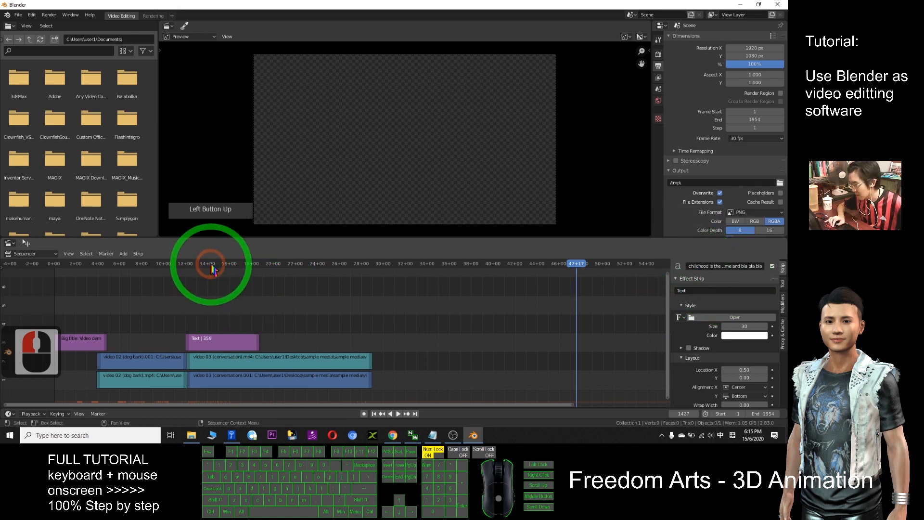
left_click(707, 266)
key("ctrl+c")
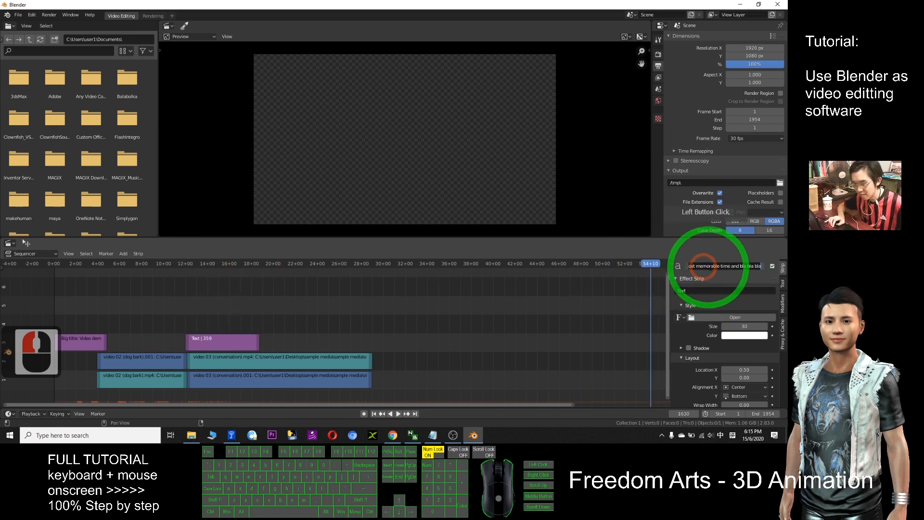
left_click(712, 266)
key("Return")
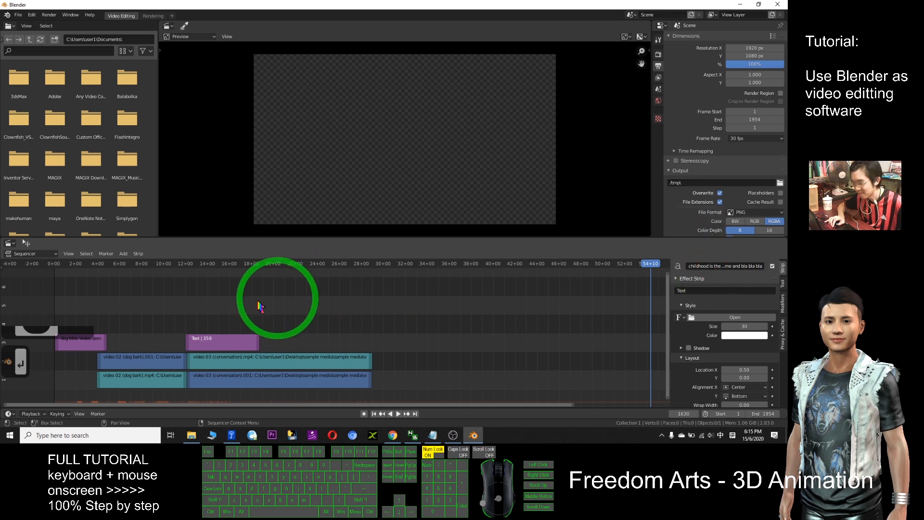
left_click(209, 265)
left_click_drag(209, 264, 216, 270)
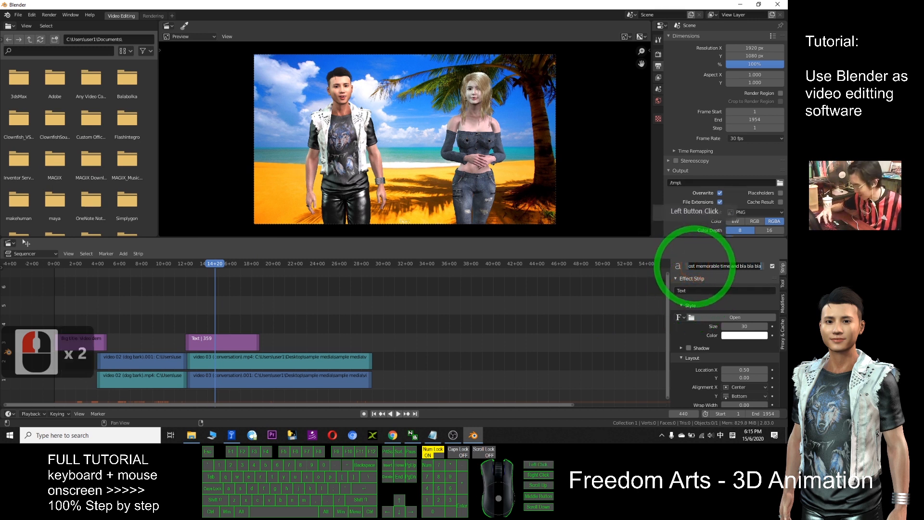
Copy the strip's name and paste it in as the text strip's displayed text
left_click(700, 265)
key("ctrl+a")
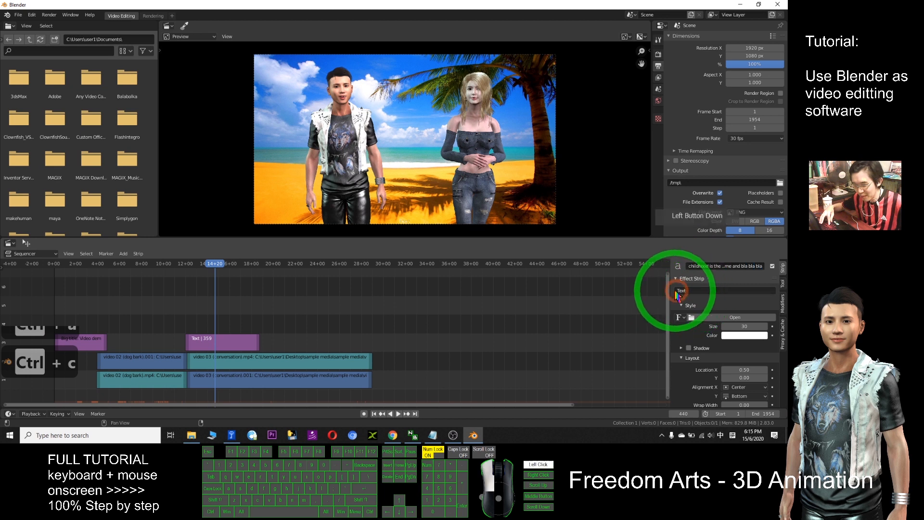
left_click(693, 289)
double_click(692, 288)
key("ctrl+v")
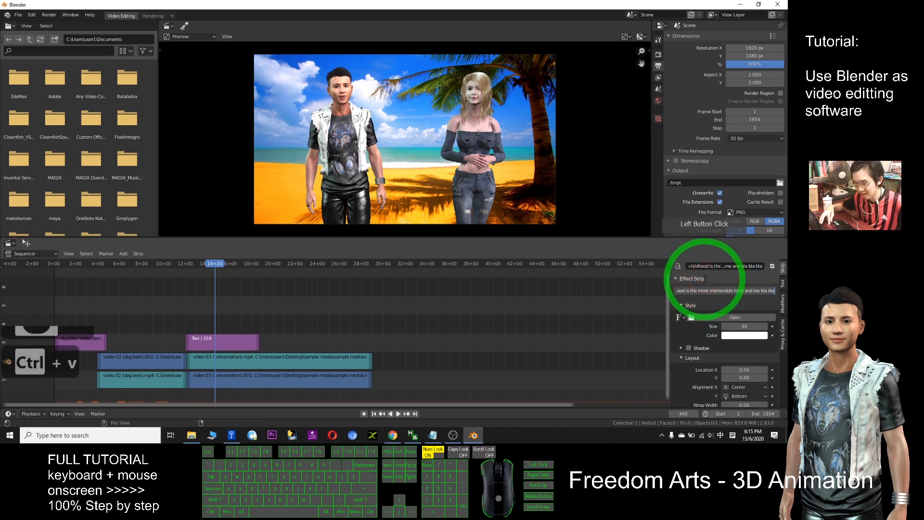
key("Return")
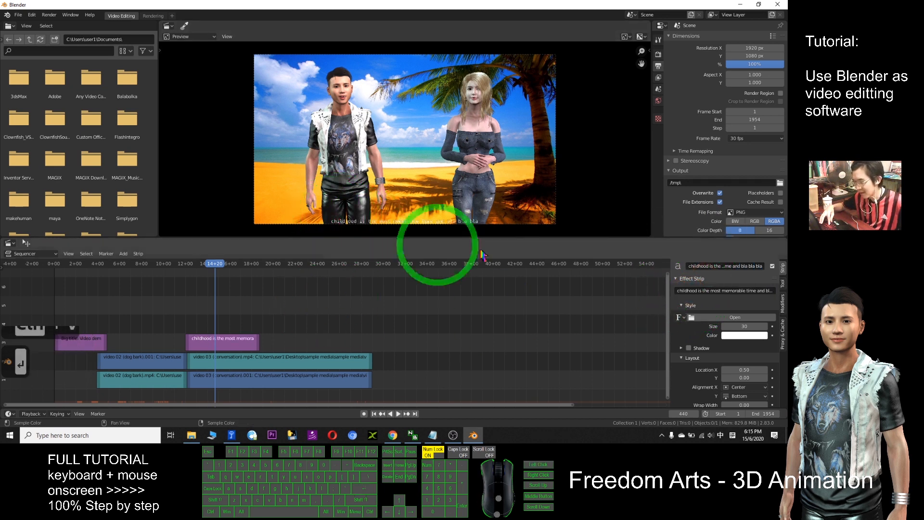
Rename the conversation text strip to "text"
left_click(696, 267)
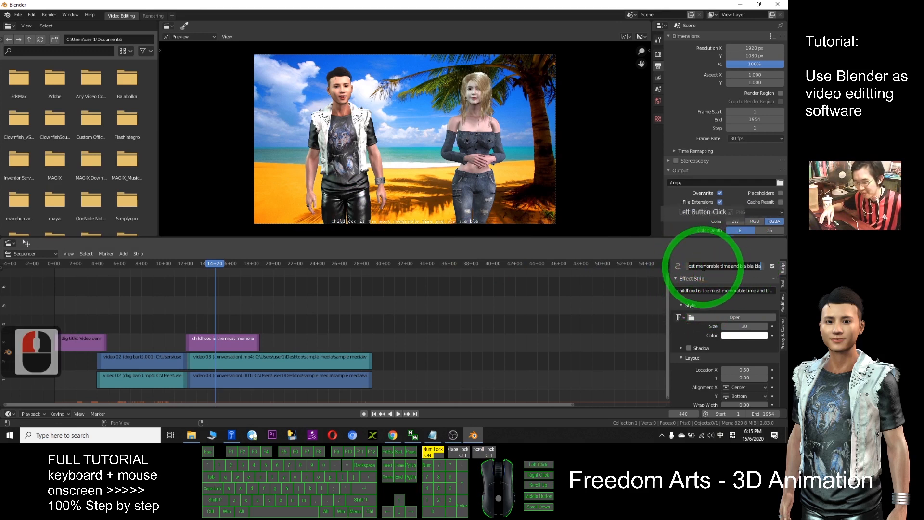
key("BackSpace")
left_click(697, 266)
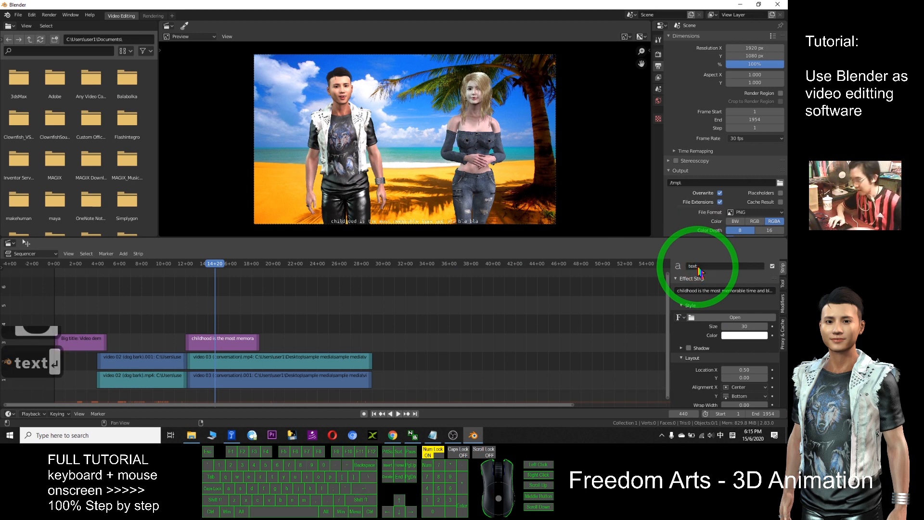
Select the childhood text strip, preview it at 13+08, and set its size to 40 and Y location to 0.06
left_click(245, 340)
left_click(230, 290)
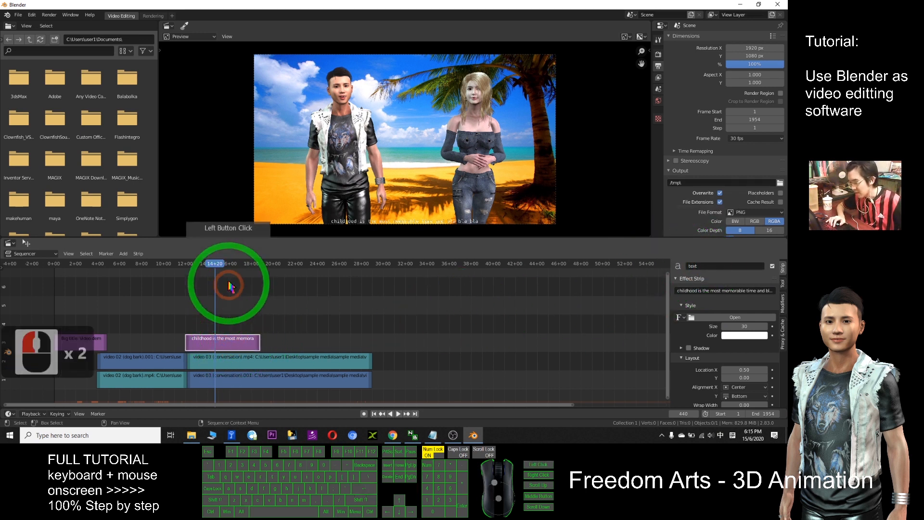
left_click_drag(216, 264, 201, 266)
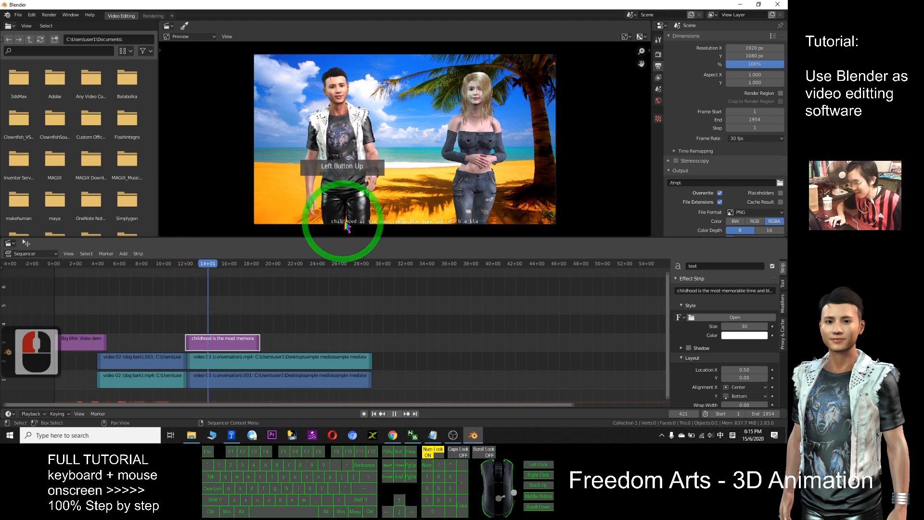
key("Escape")
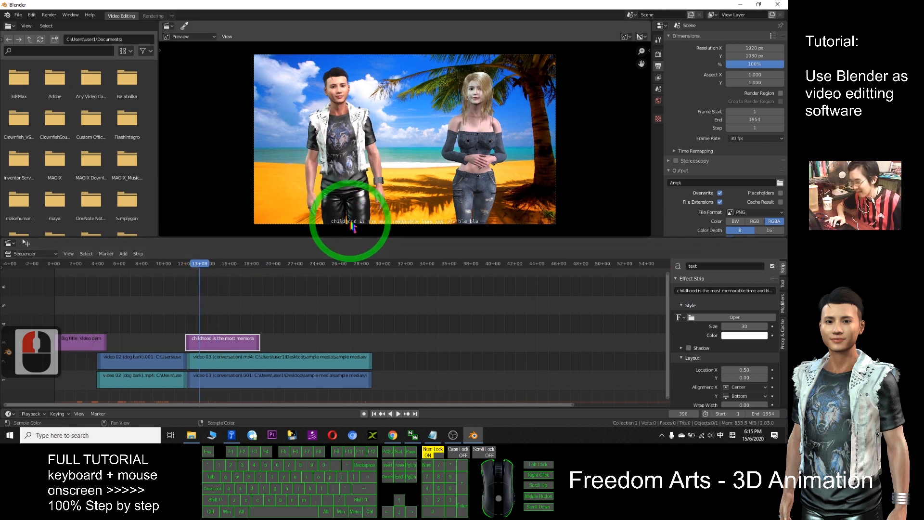
left_click(743, 326)
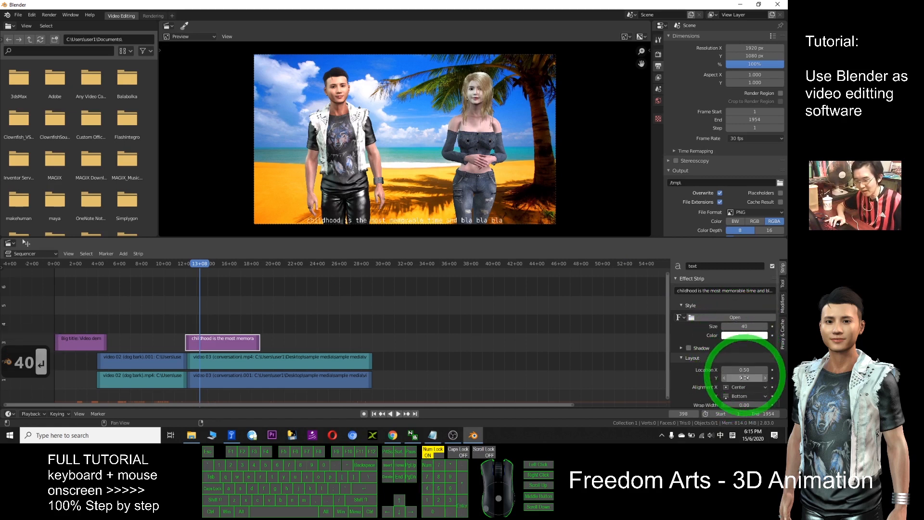
left_click_drag(745, 378, 747, 379)
Play from about 10+17 through the childhood subtitle to just past its end, with the preview enlarged
left_click_drag(199, 268, 174, 268)
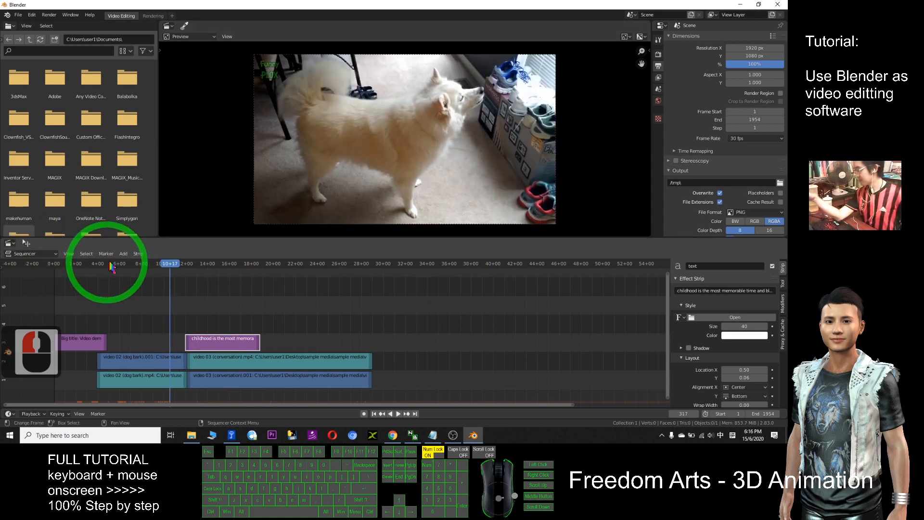
left_click(398, 414)
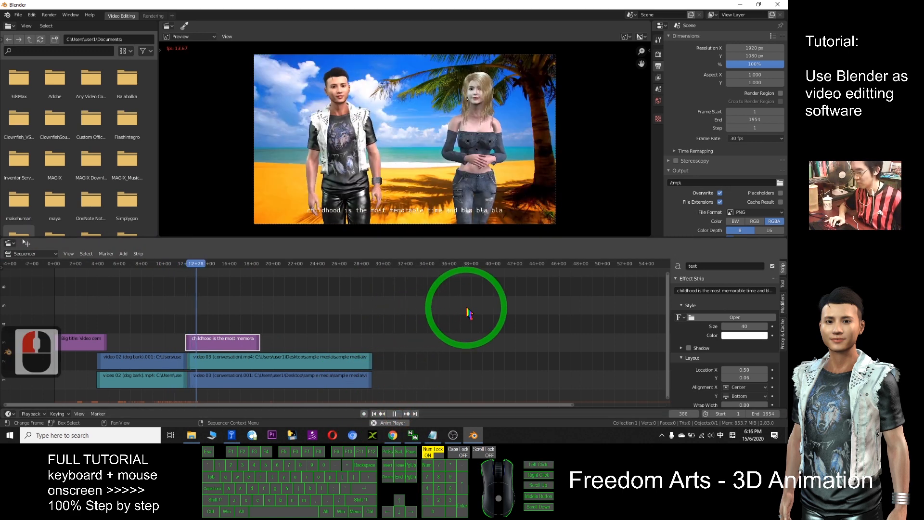
scroll(445, 200, "up", 3)
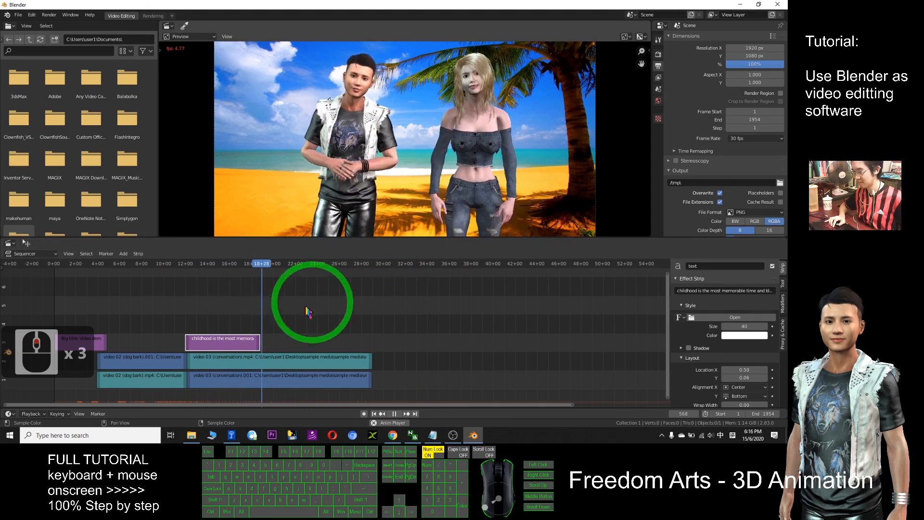
left_click(395, 413)
Extend the childhood text strip to end at frame 692 and play the conversation on to 27+14
left_click_drag(259, 345, 306, 346)
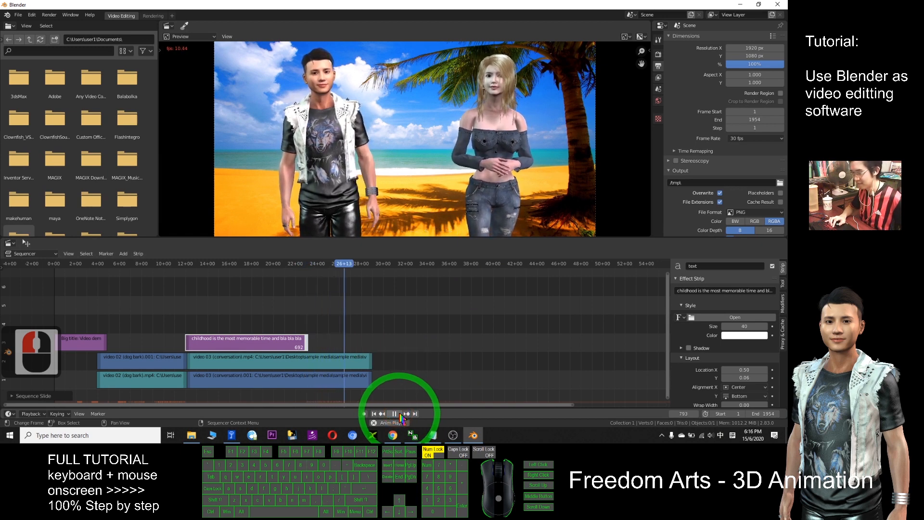
left_click(401, 417)
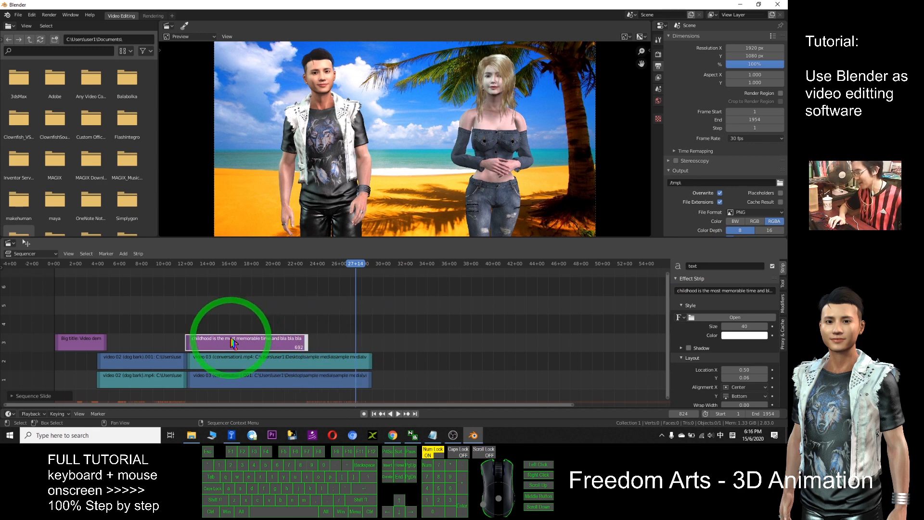
Duplicate the childhood text strip and place the copy after it on channel 3, starting at about 24 seconds
left_click(206, 340)
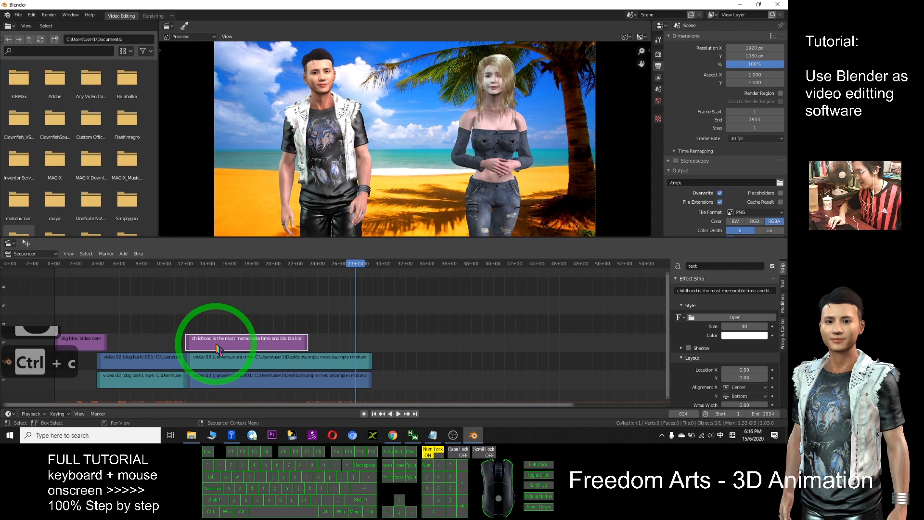
key("ctrl+v")
left_click_drag(309, 323, 350, 336)
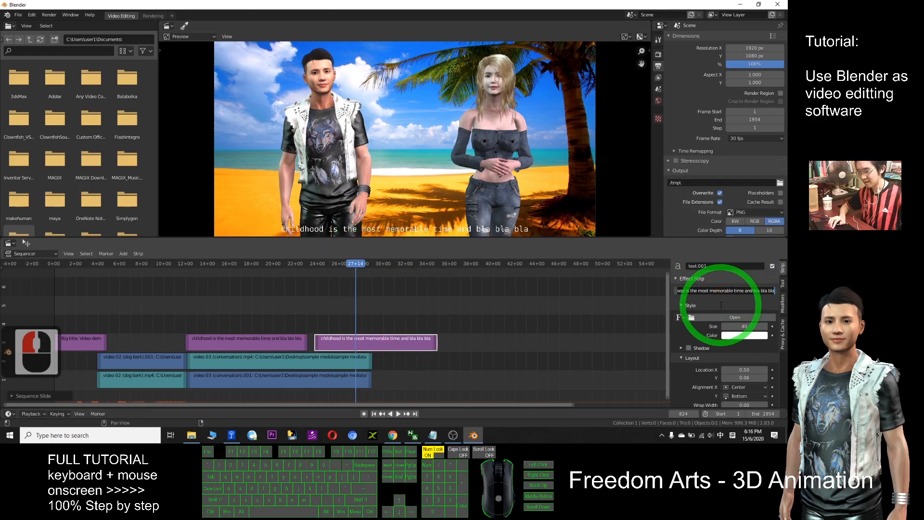
Replace the copied strip's displayed text with "girl's talk: bla bla bla"
type("girl's talk:")
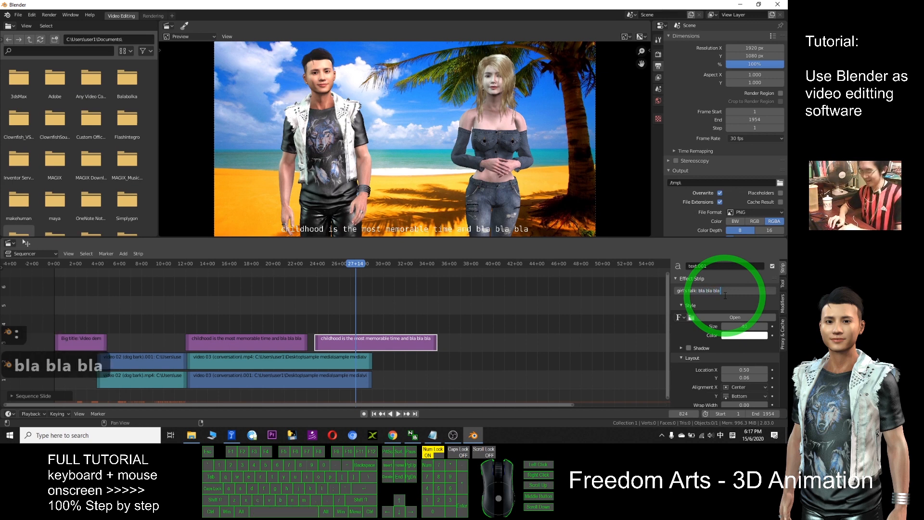
Complete the second subtitle's text as "girl's talk: bla bla bla (subtitles)" and trim its strip's end to frame 870, near the conversation video's end
type("(su")
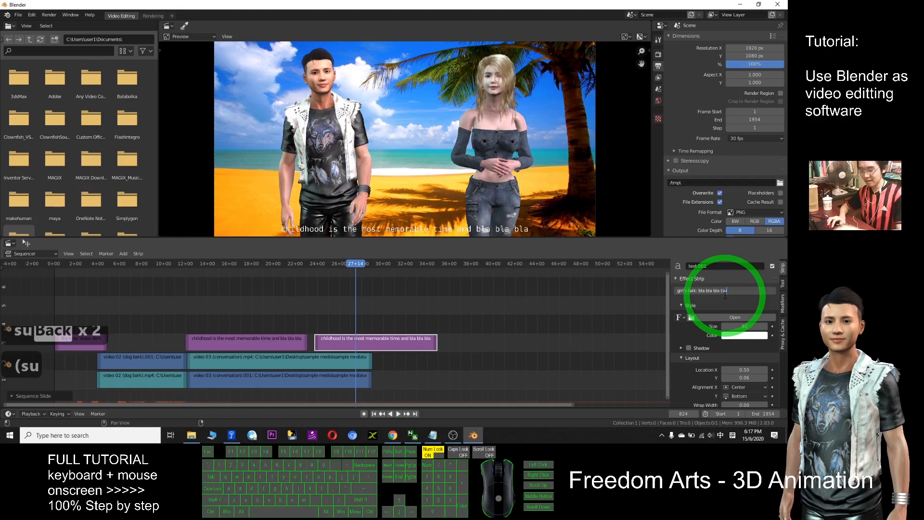
type("btitles)")
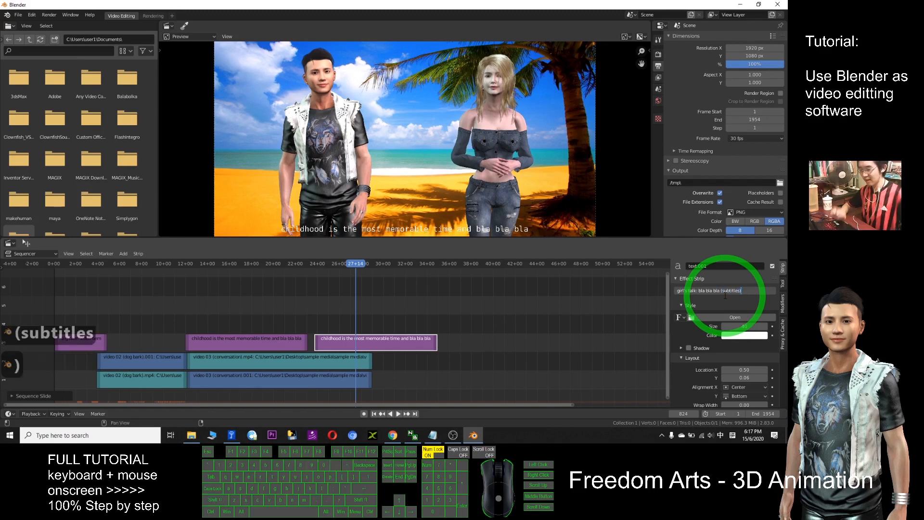
left_click(383, 341)
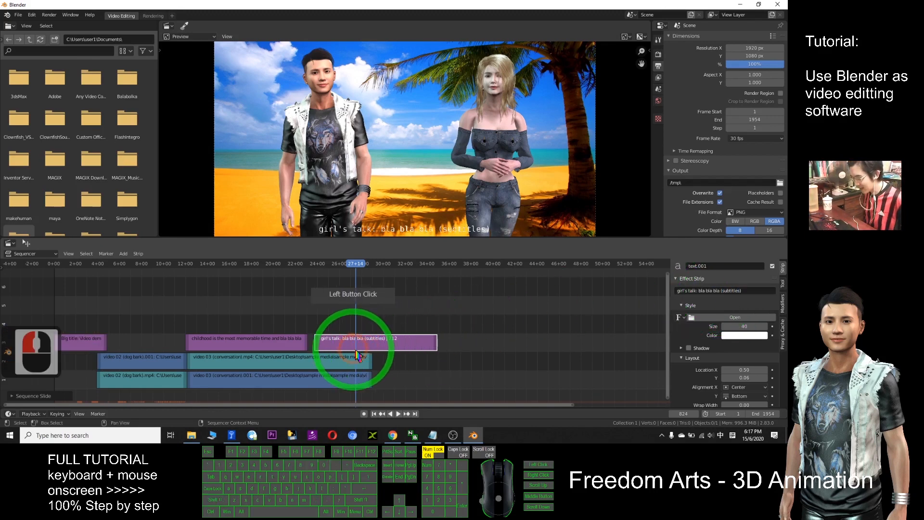
left_click_drag(438, 348, 371, 347)
Play the sequence from 0+00 through the last subtitle to review the titles and subtitles against the videos
key("ctrl+shift+space")
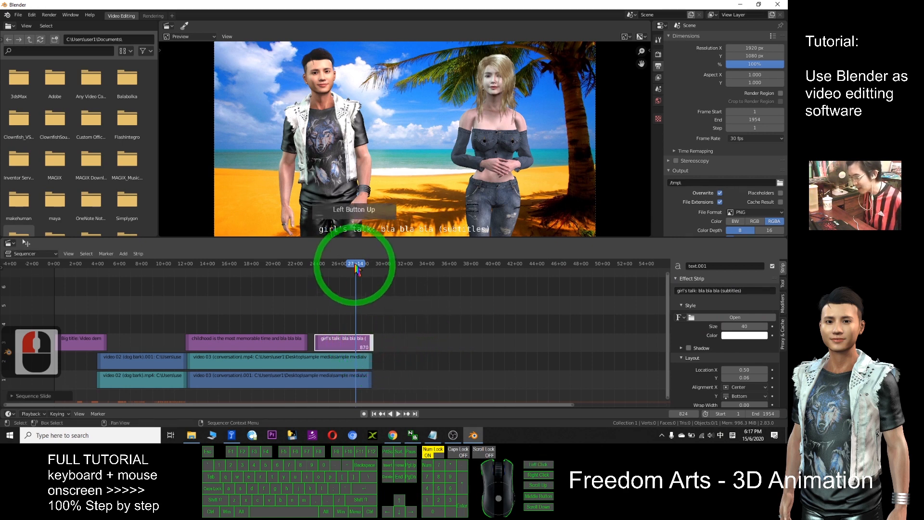
left_click(254, 274)
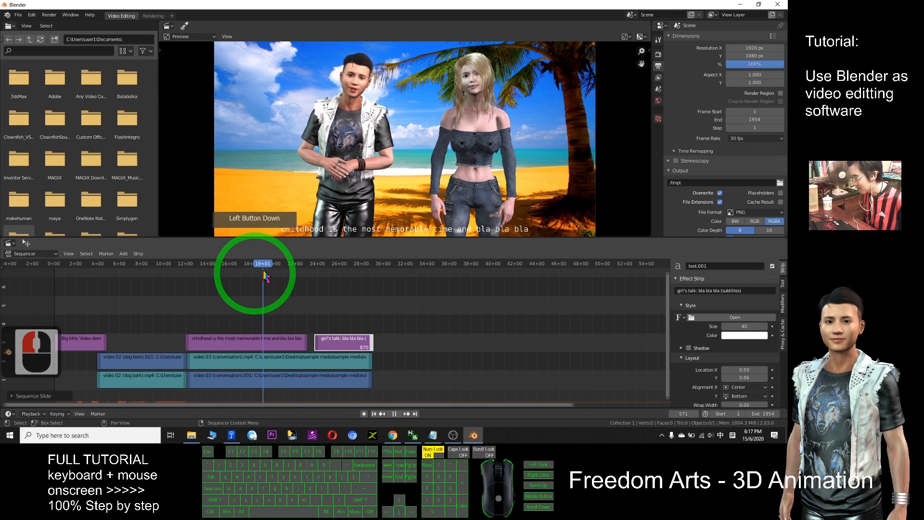
left_click_drag(215, 274, 53, 268)
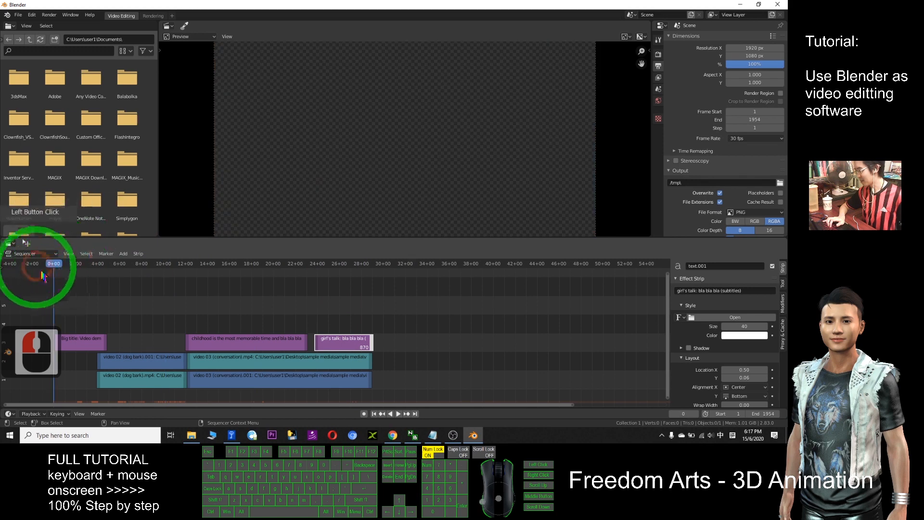
left_click(398, 414)
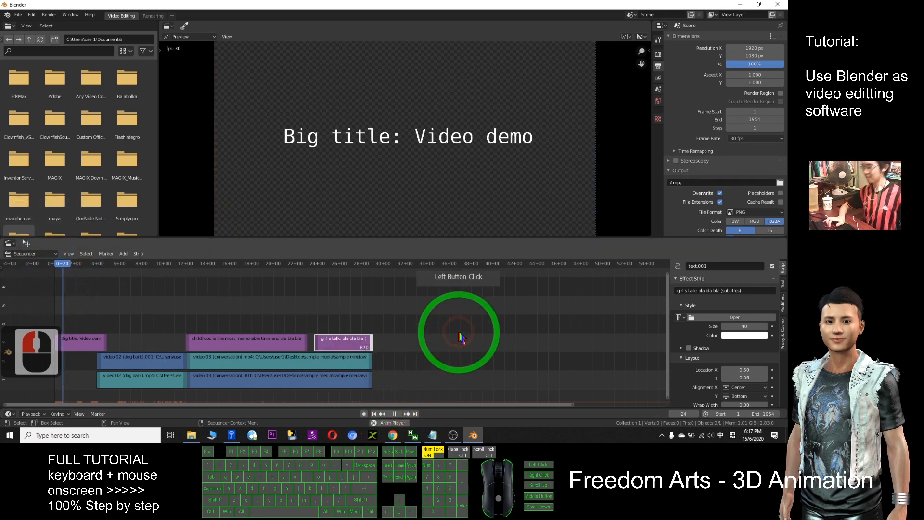
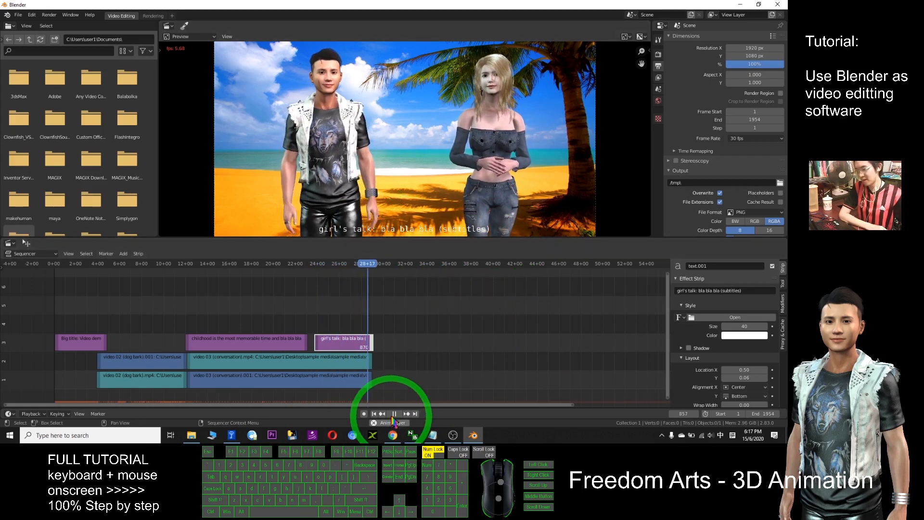
left_click(396, 414)
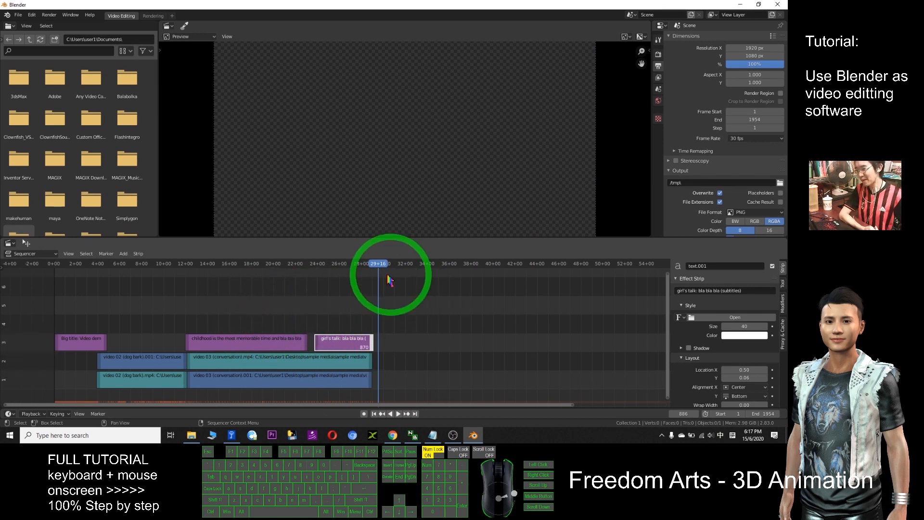
Place the playhead at 19+08, then preview picture 01 (gun).png and picture 02 (mouse).png from the sample media folder in File Explorer
left_click_drag(373, 265, 279, 262)
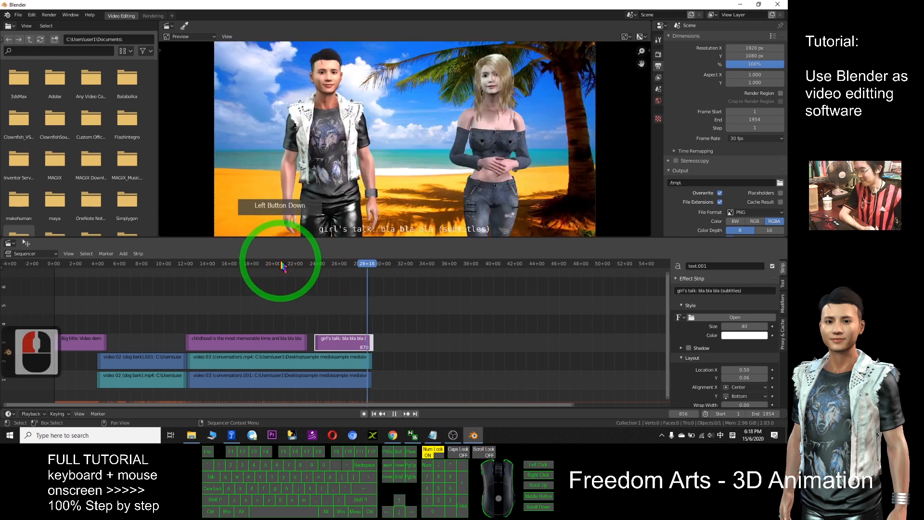
left_click(266, 263)
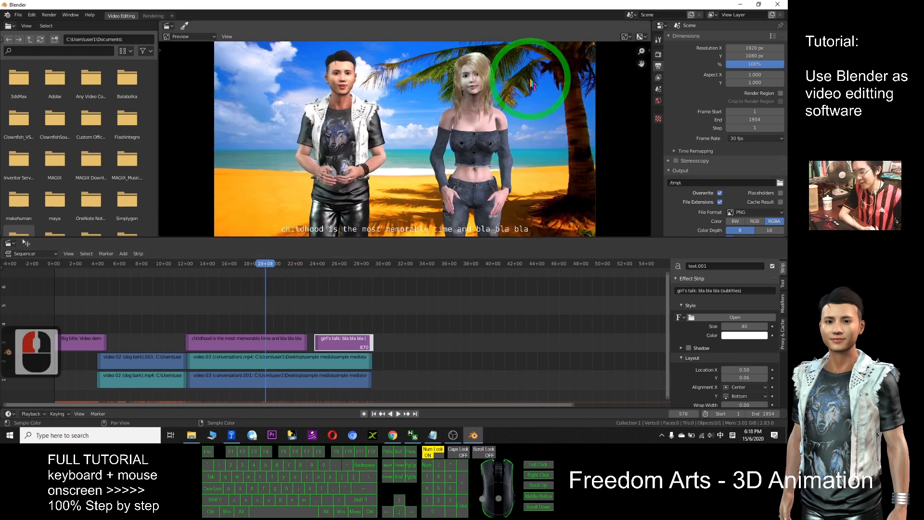
left_click(191, 435)
left_click(174, 37)
left_click_drag(185, 20, 510, 76)
double_click(450, 167)
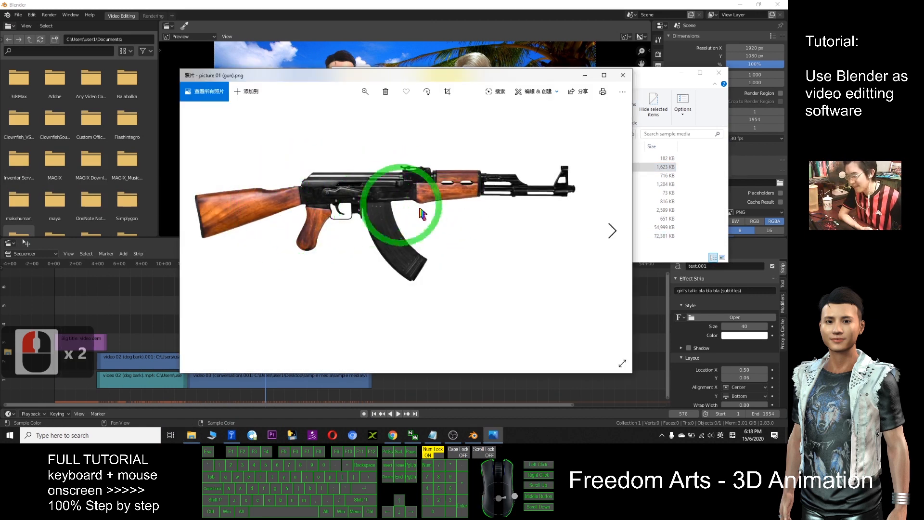
left_click(622, 76)
double_click(441, 175)
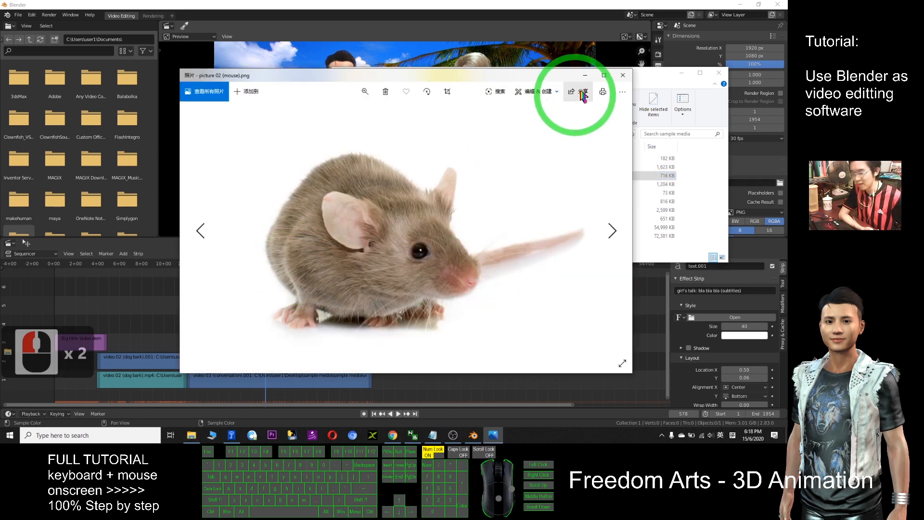
left_click(620, 76)
Insert picture 02 (mouse).png from File Explorer on channel 4 at the playhead and extend its strip to just before 22+00
left_click_drag(553, 73, 701, 73)
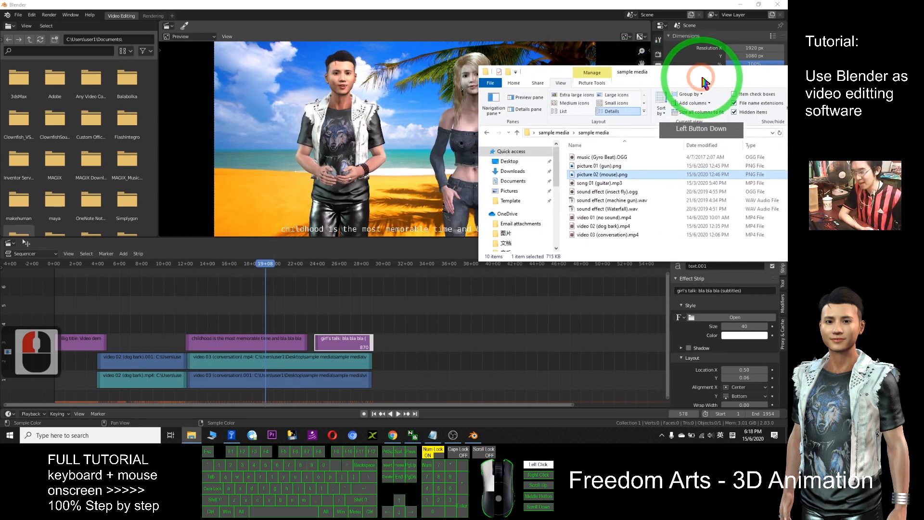
left_click_drag(593, 180, 310, 320)
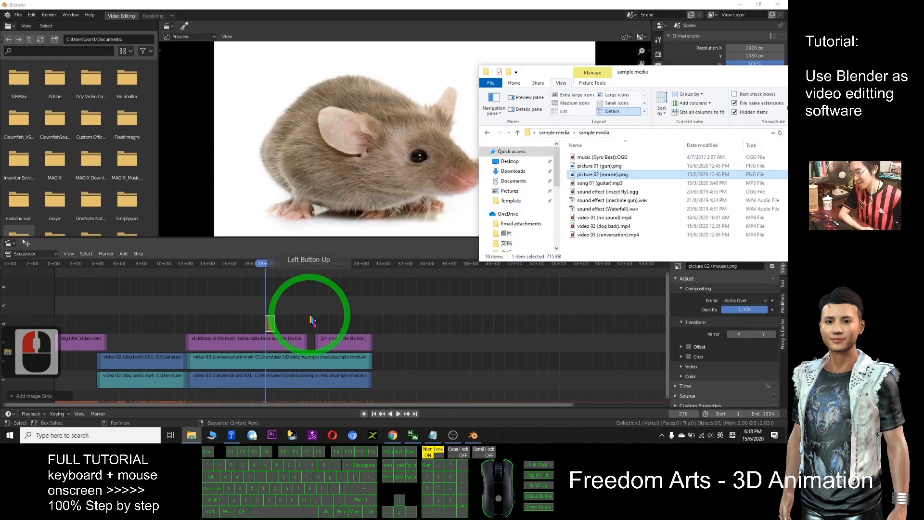
left_click_drag(648, 72, 377, 161)
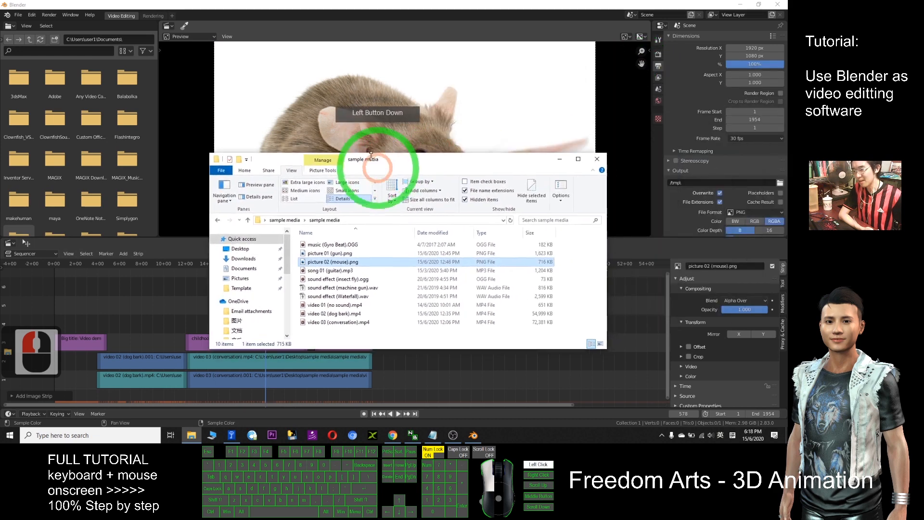
left_click(559, 160)
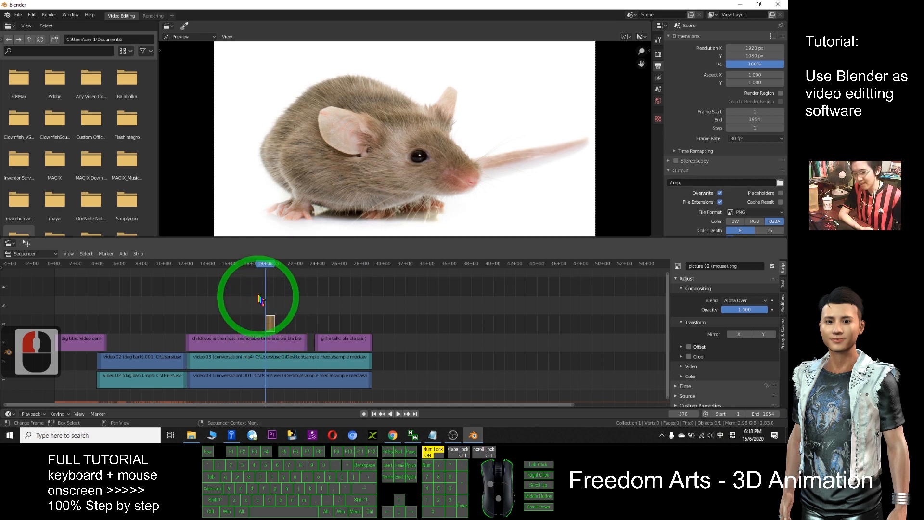
left_click_drag(274, 323, 287, 322)
left_click(276, 326)
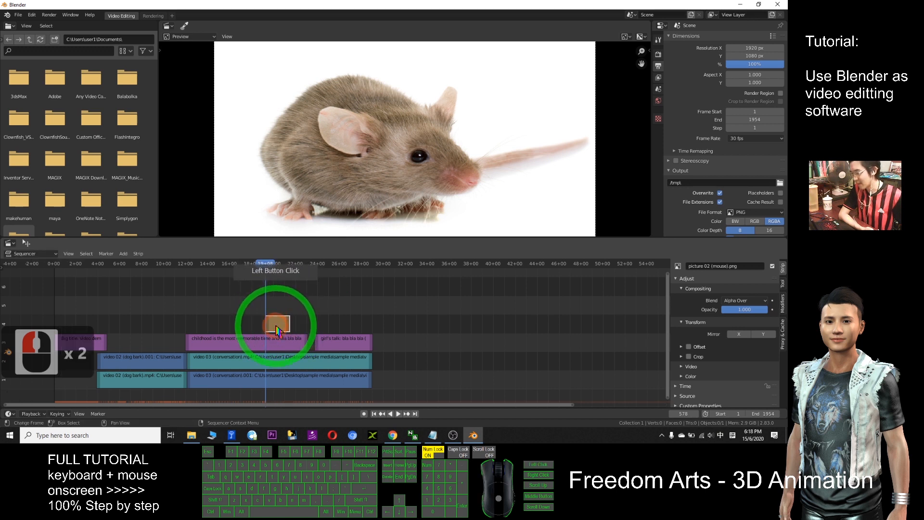
Add a Transform effect strip to the mouse picture
left_click(124, 254)
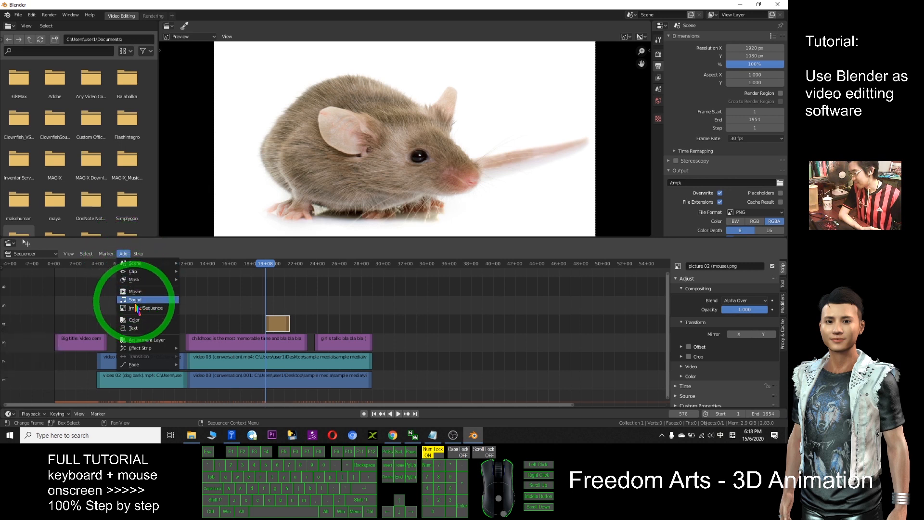
mouse_move(146, 350)
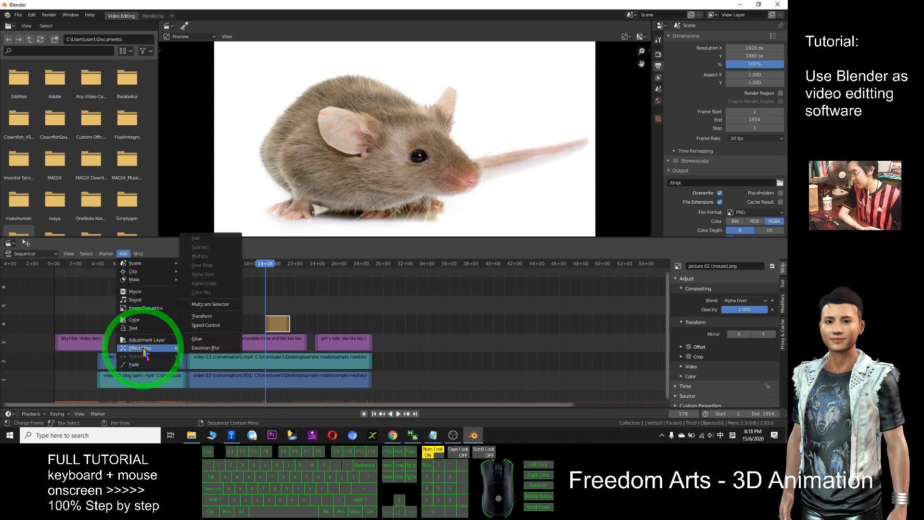
left_click(202, 318)
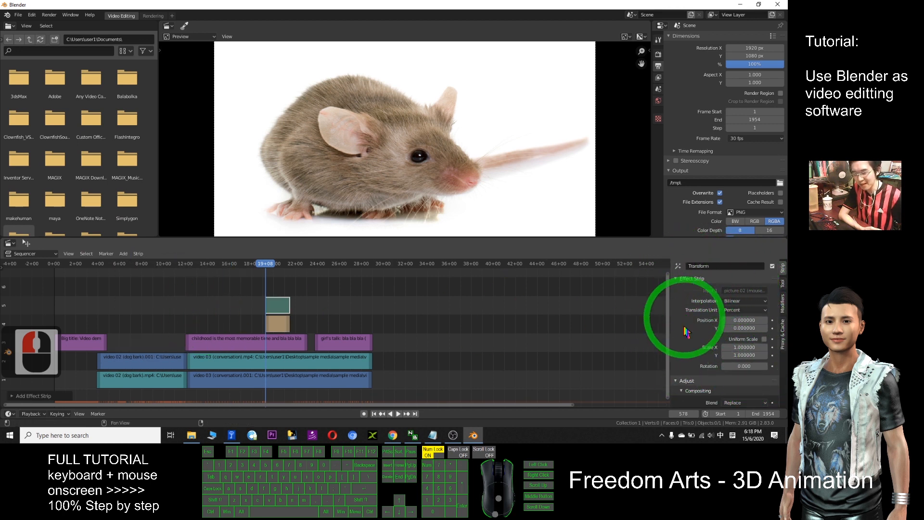
Try out the Transform strip's placement and scaling, using Position X -0.39 and non-uniform Scale X 0.46 and Y 0.55
left_click(764, 339)
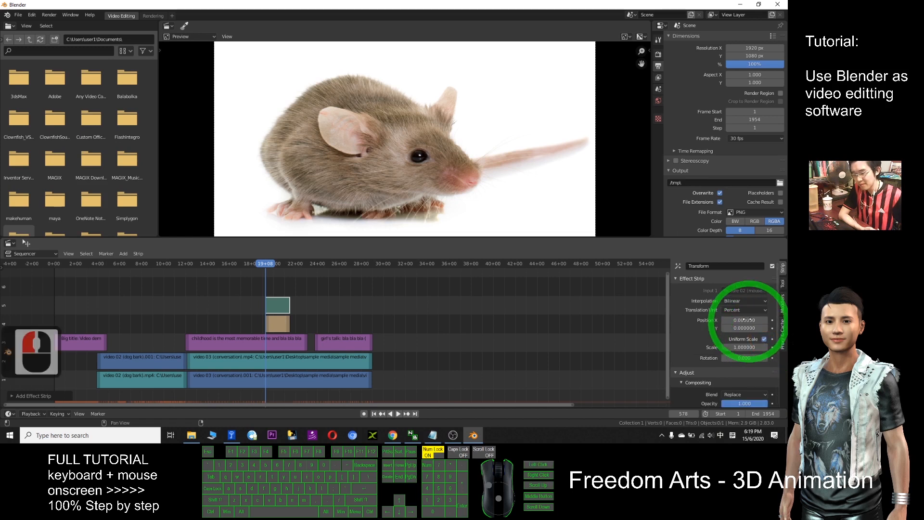
left_click_drag(747, 320, 734, 345)
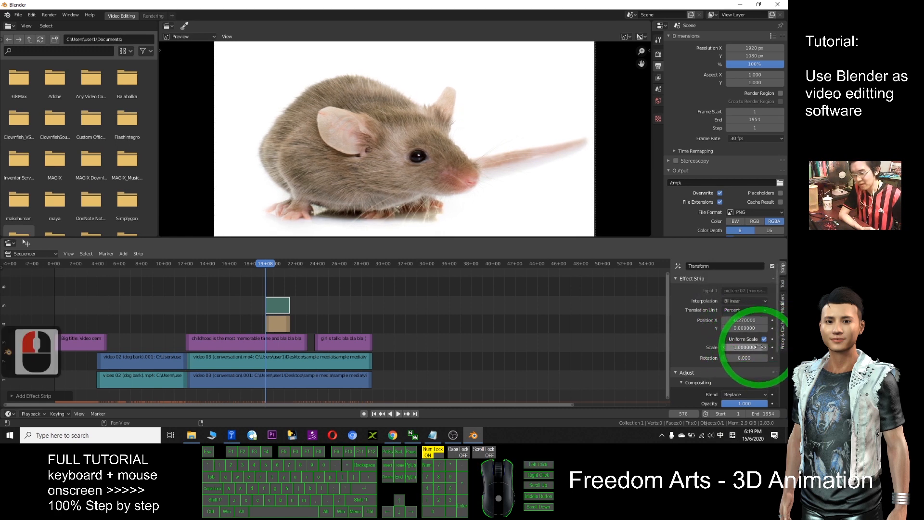
left_click_drag(741, 347, 745, 320)
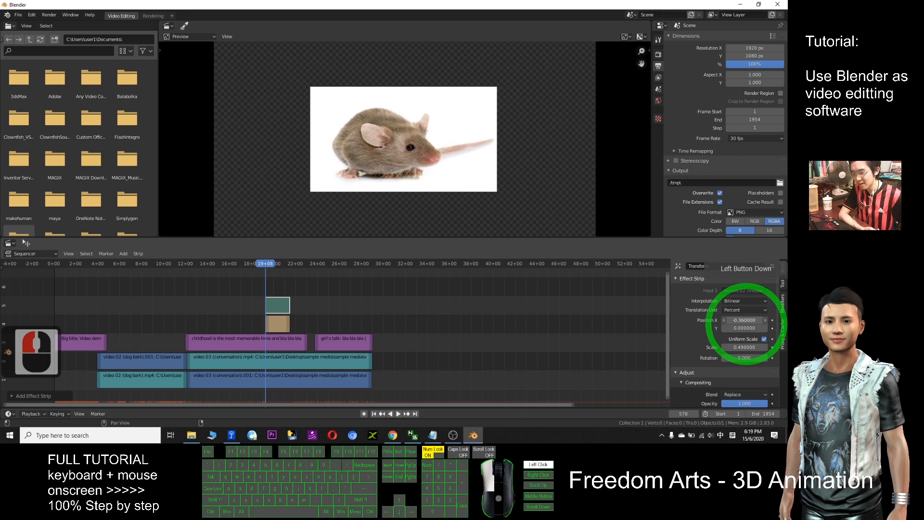
left_click(765, 339)
mouse_move(754, 347)
left_mouse_down()
mouse_move(743, 355)
mouse_move(760, 355)
mouse_move(750, 347)
left_mouse_up()
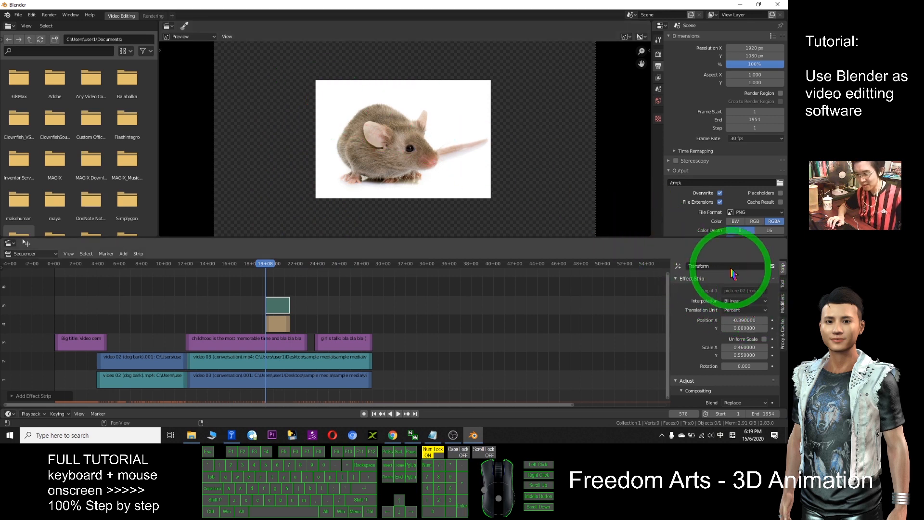
Set the Transform strip's blending mode to Alpha Over so the mouse picture overlays the conversation video
scroll(750, 301, "up", 2)
left_click_drag(779, 308, 776, 352)
left_click(739, 315)
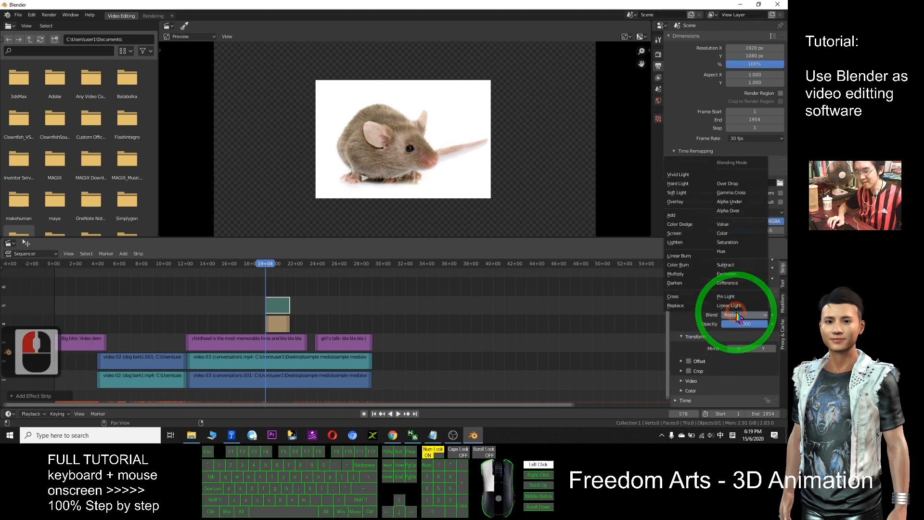
left_click(725, 316)
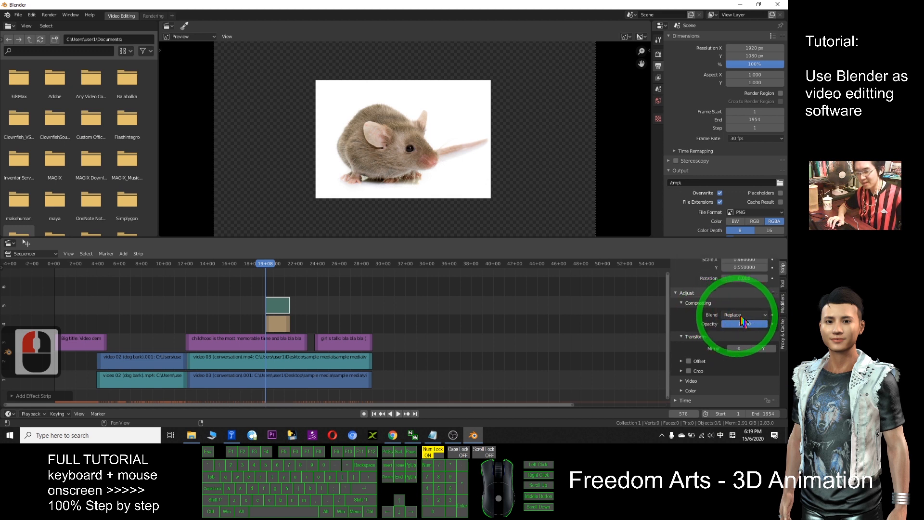
left_click(739, 316)
left_click(736, 318)
left_click(731, 317)
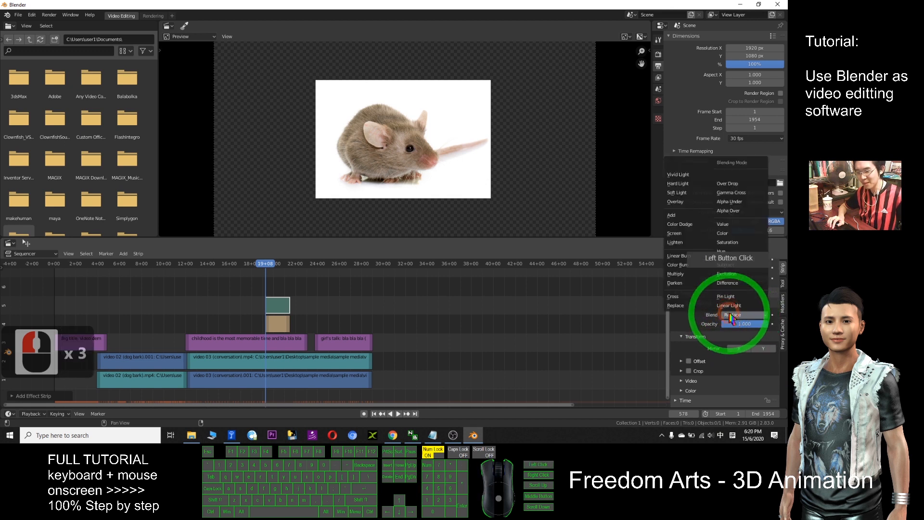
left_click(729, 211)
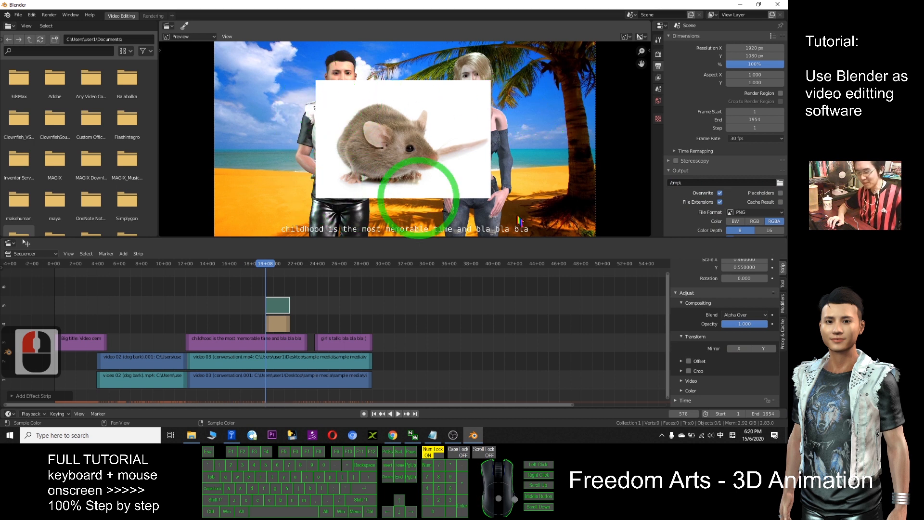
Move the mouse picture to Position X 21, enable Uniform Scale and reduce its scale to 0.19
left_click_drag(778, 336, 775, 295)
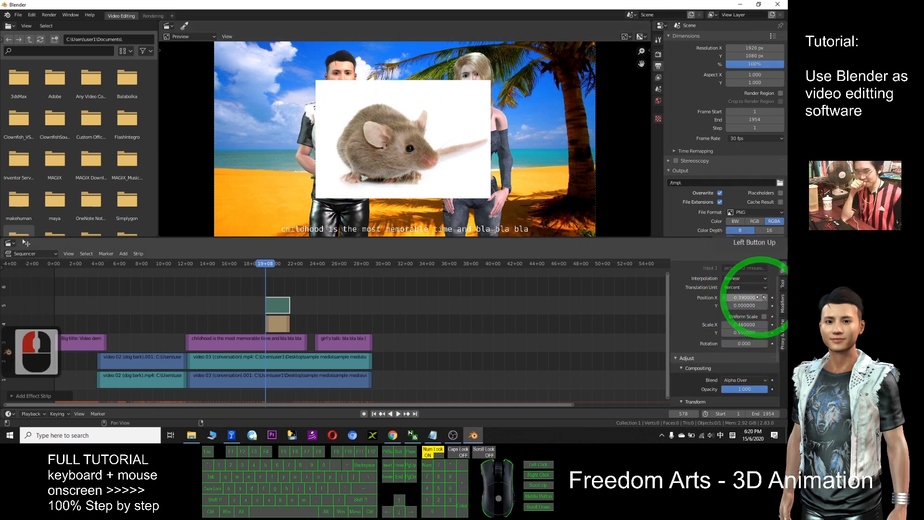
left_click_drag(741, 297, 398, 332)
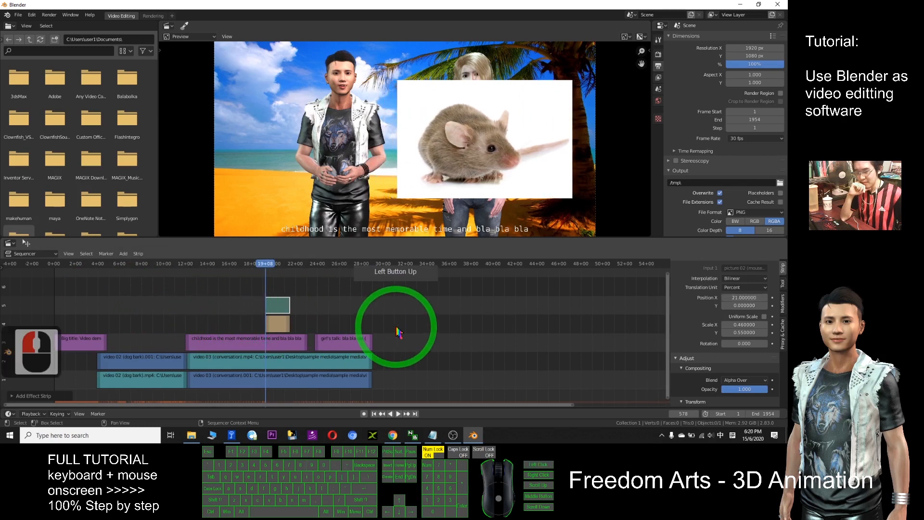
left_click(765, 317)
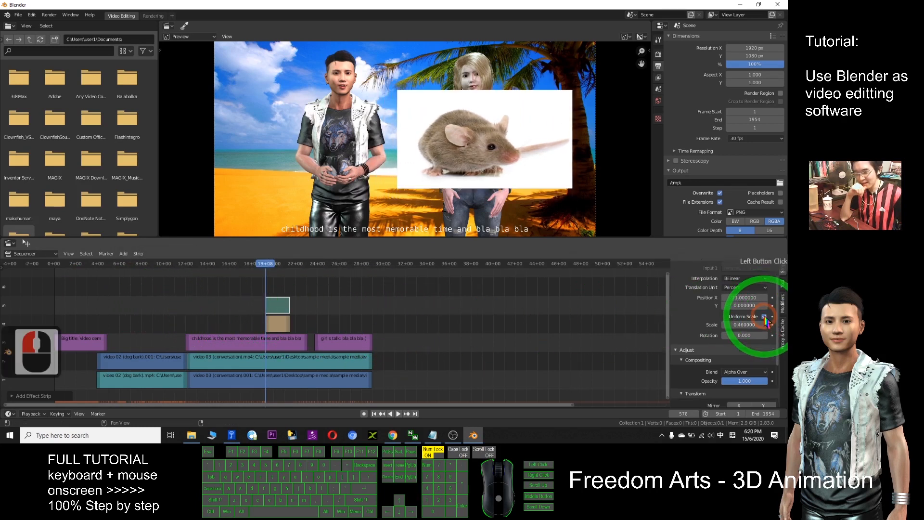
mouse_move(727, 330)
left_mouse_down()
mouse_move(751, 330)
mouse_move(688, 330)
mouse_move(728, 332)
left_mouse_up()
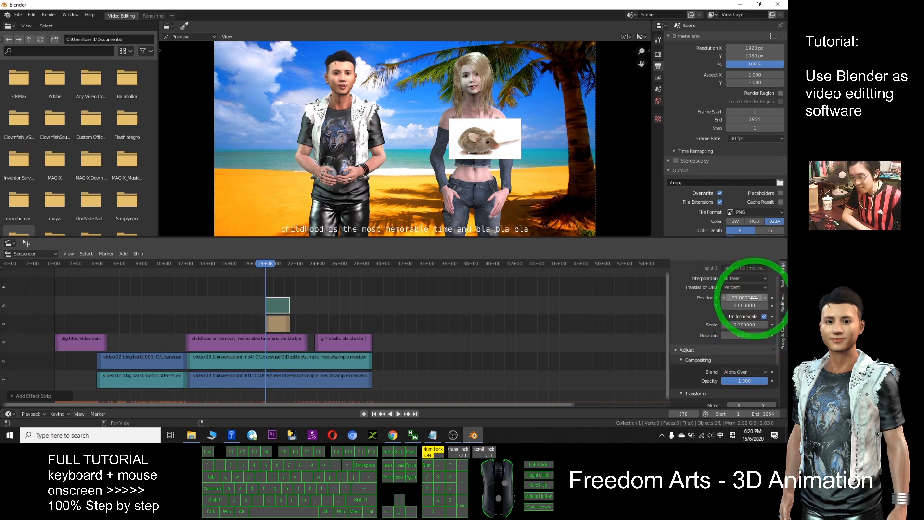
Reposition the mouse picture beside the man at about Position X -34.58 and Y -25.2
left_click_drag(715, 305, 7, 352)
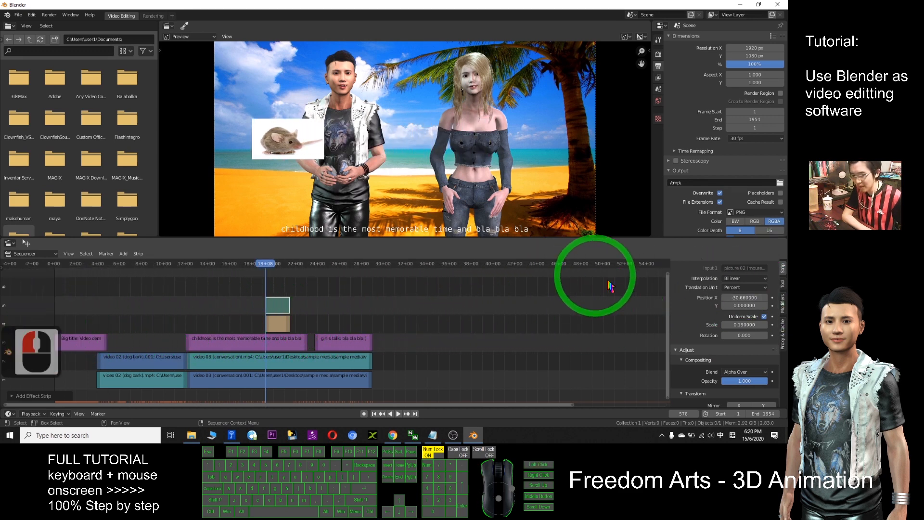
left_click_drag(753, 298, 687, 298)
left_click_drag(750, 305, 483, 301)
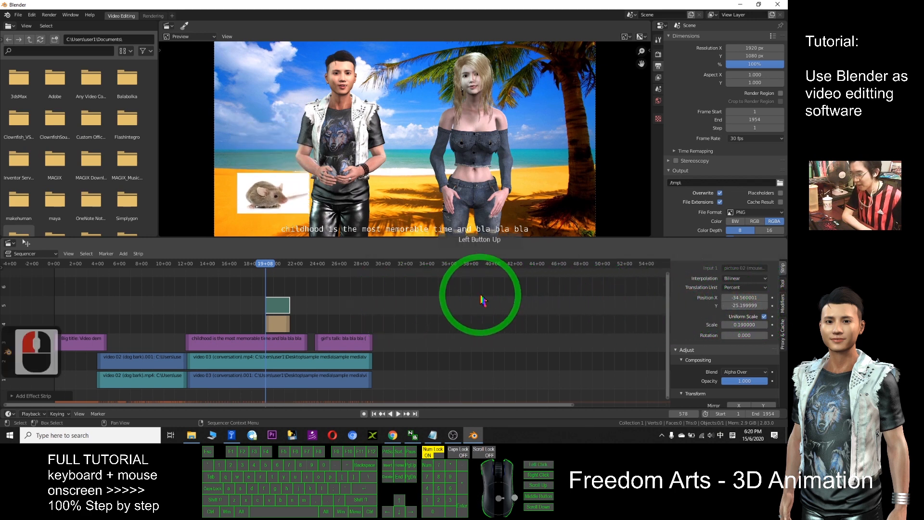
Extend the mouse picture strip by moving its start back to about 17 seconds on the timeline
left_click(276, 330)
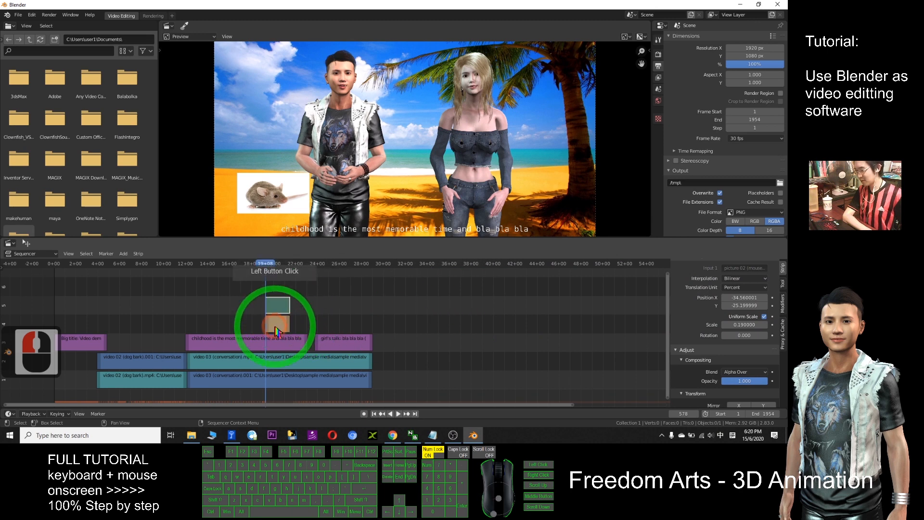
left_click(276, 328)
left_click(275, 325)
left_click(275, 323)
left_click_drag(276, 324, 244, 328)
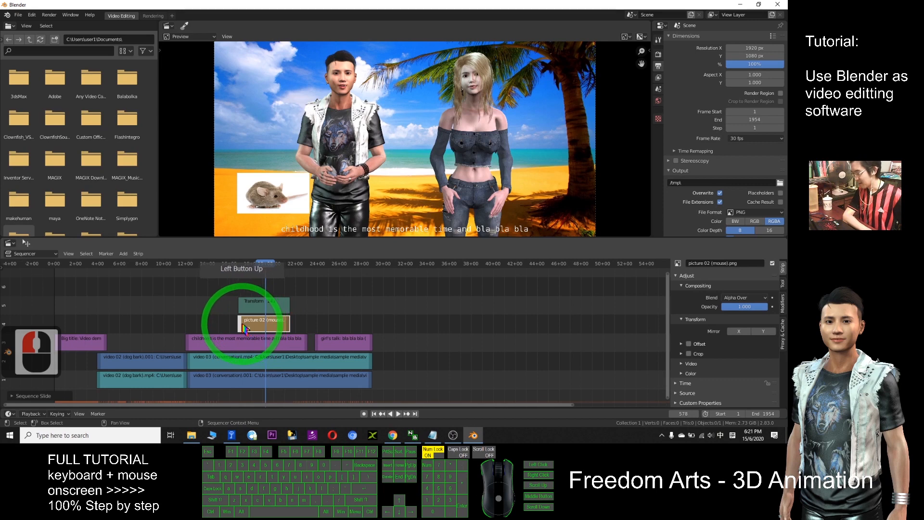
Move the mouse picture strip earlier over the conversation clip so it starts at about 13 seconds
left_click(272, 325)
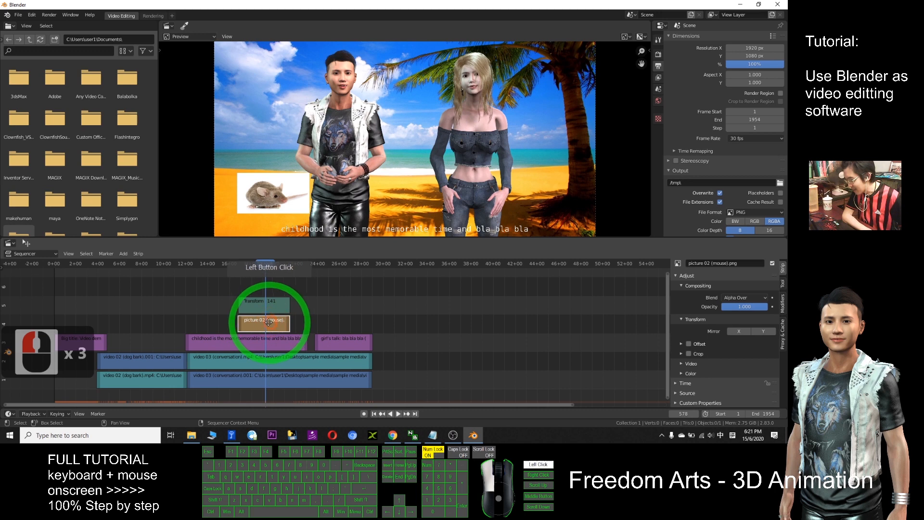
left_click_drag(251, 322, 219, 320)
left_click_drag(265, 262, 228, 270)
left_click_drag(222, 302, 216, 321)
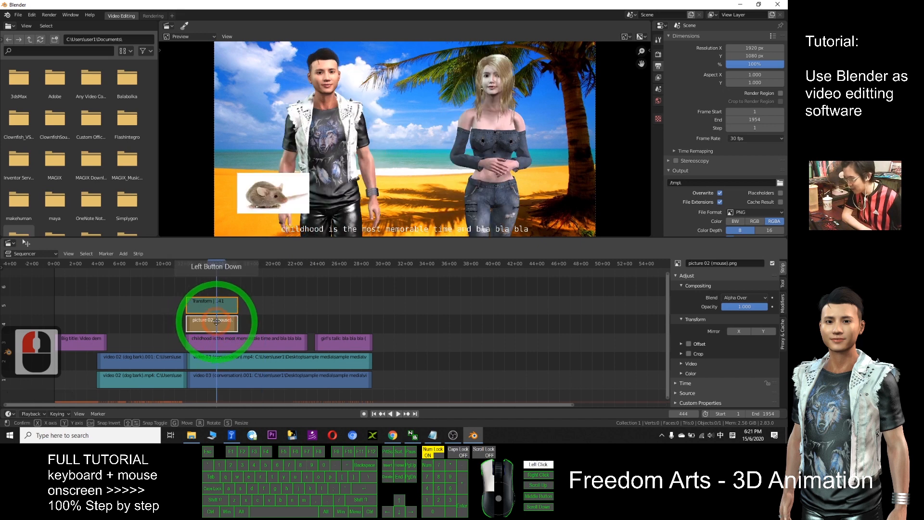
triple_click(224, 321)
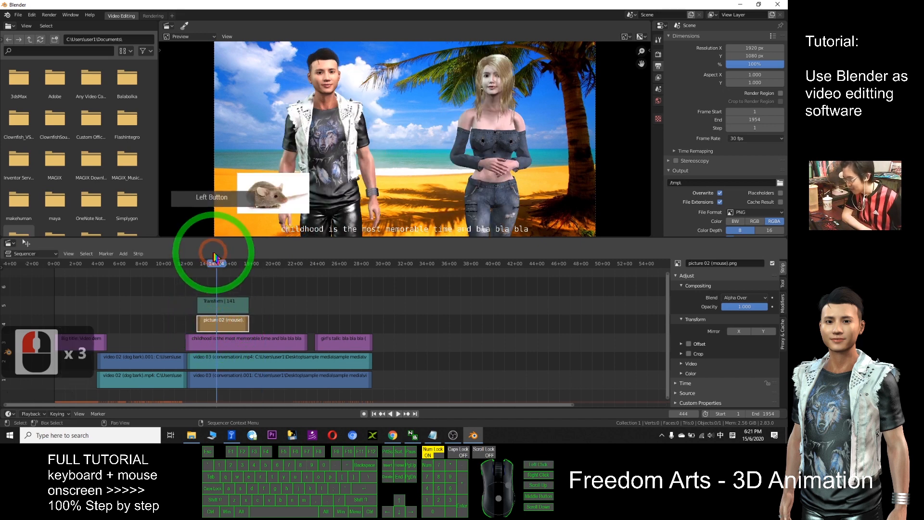
Scrub and play back the timeline from the dog clip into the conversation to check the mouse overlay's timing
left_click_drag(177, 271, 156, 267)
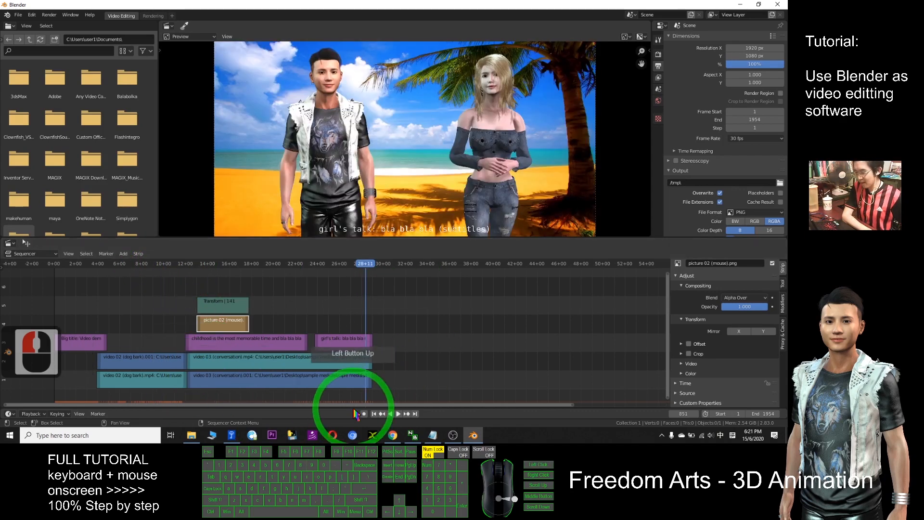
left_click(397, 415)
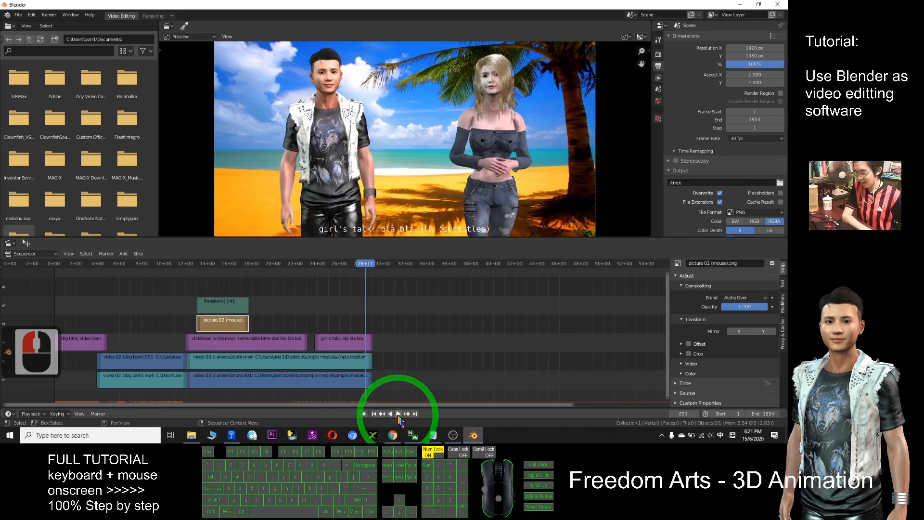
left_click(394, 413)
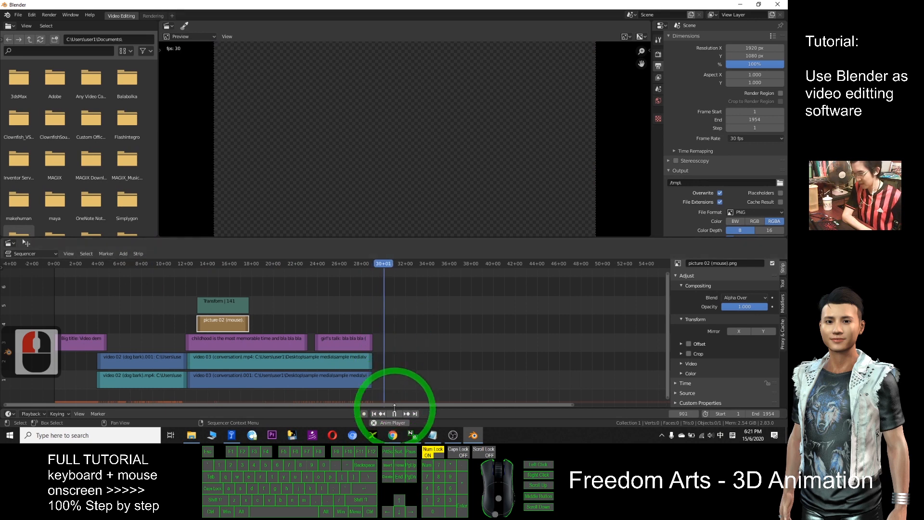
left_click(389, 275)
left_click_drag(384, 270, 146, 263)
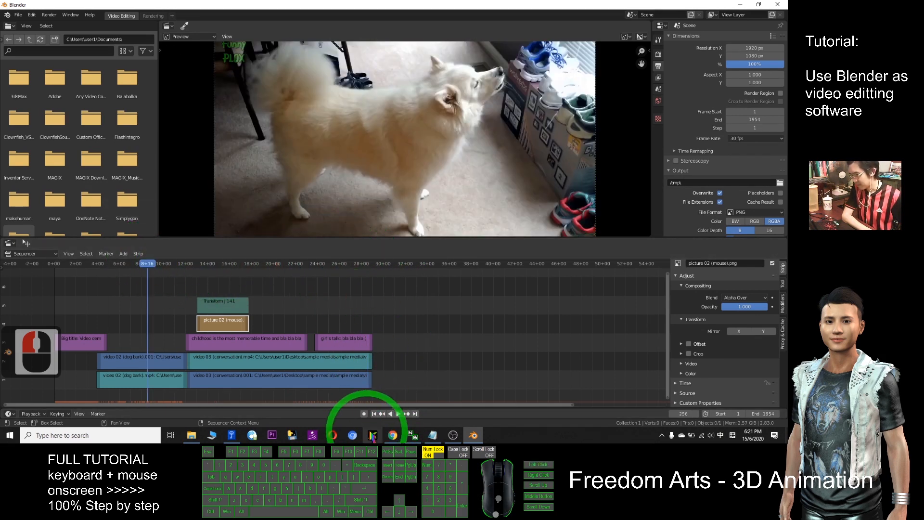
left_click(395, 414)
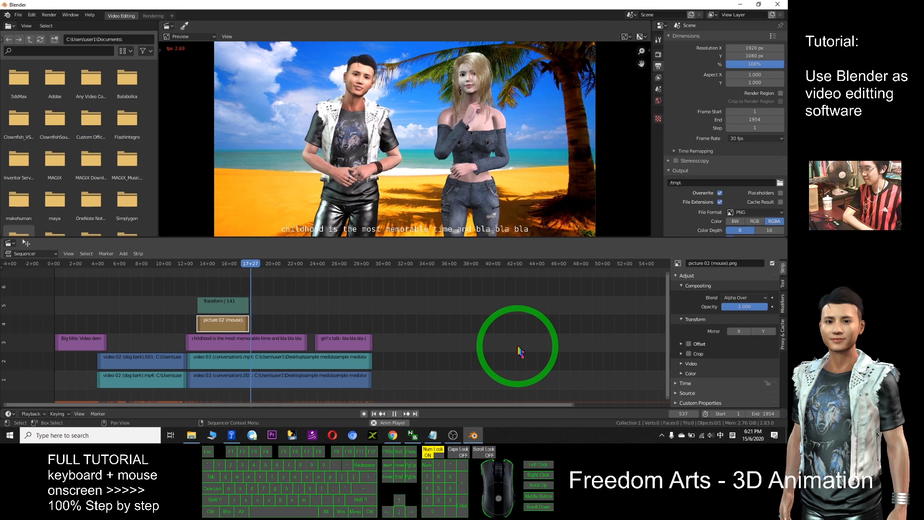
left_click(395, 414)
Place the playhead at 15+27, within the mouse picture strip, to preview the overlay
left_click(242, 321)
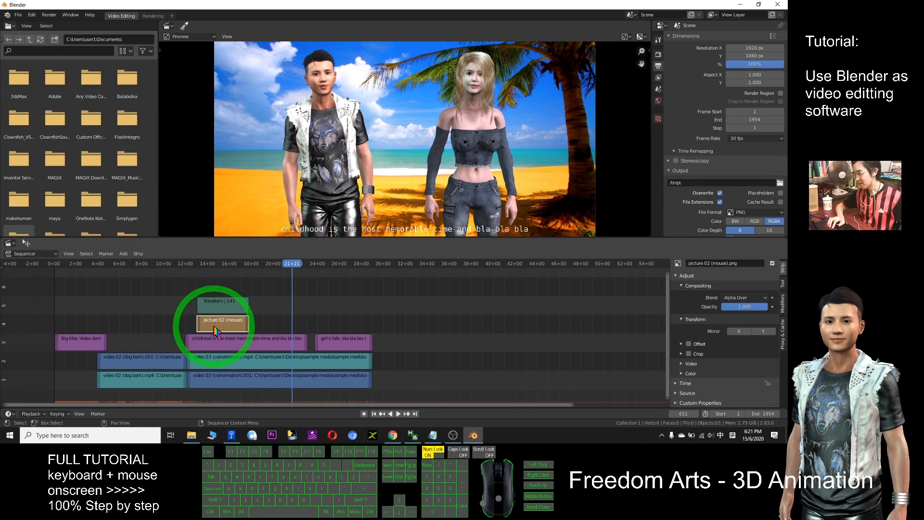
left_click(229, 300)
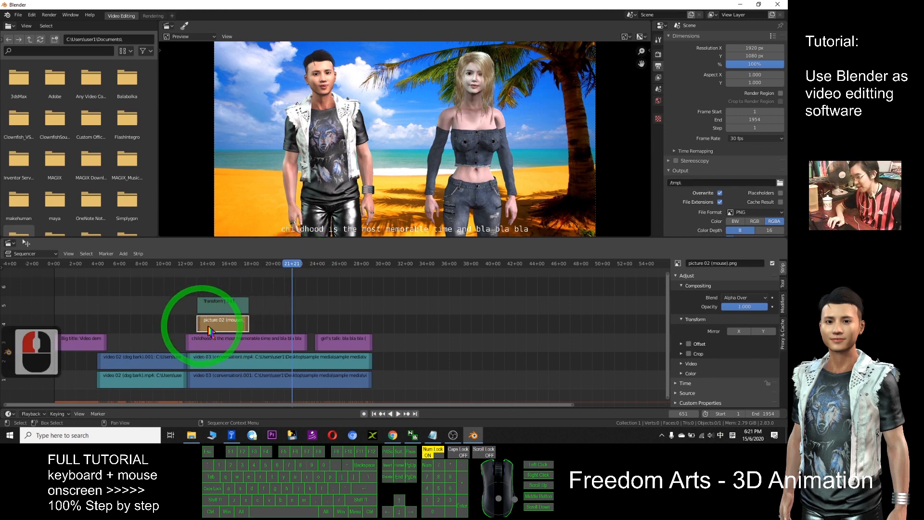
key("space")
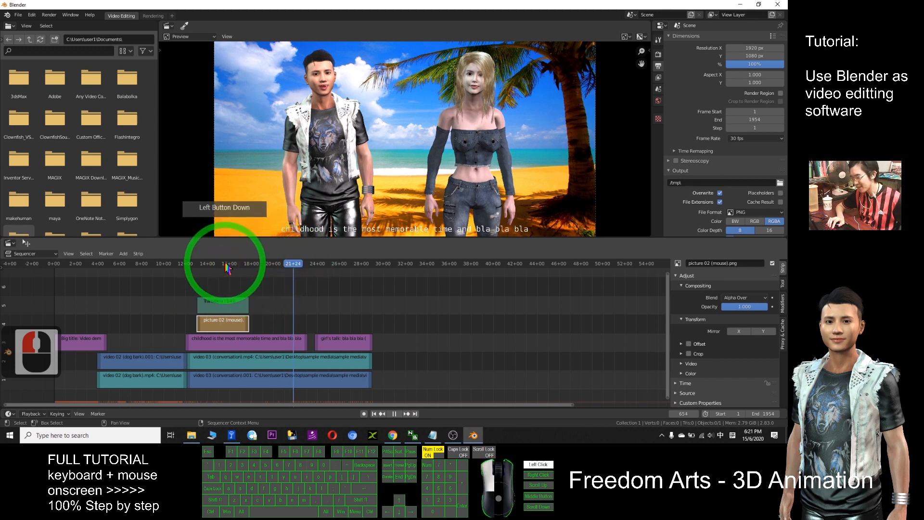
left_click(227, 265)
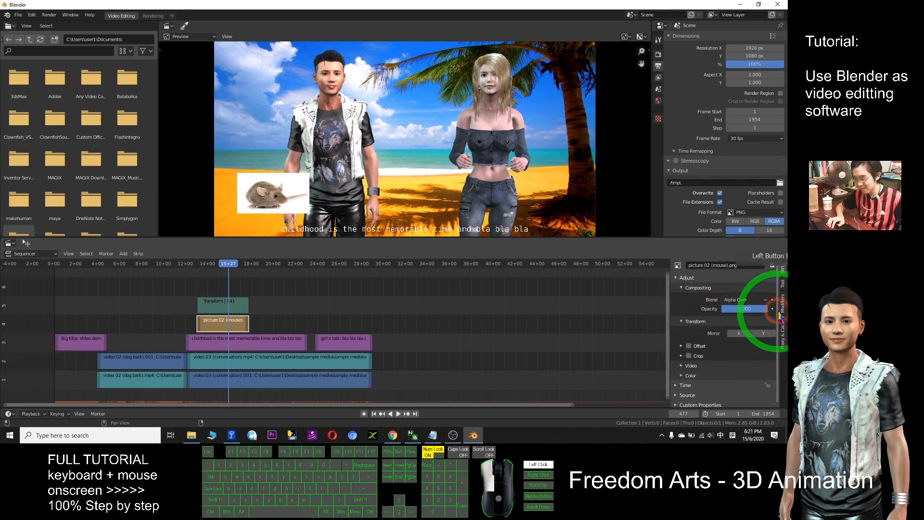
double_click(217, 322)
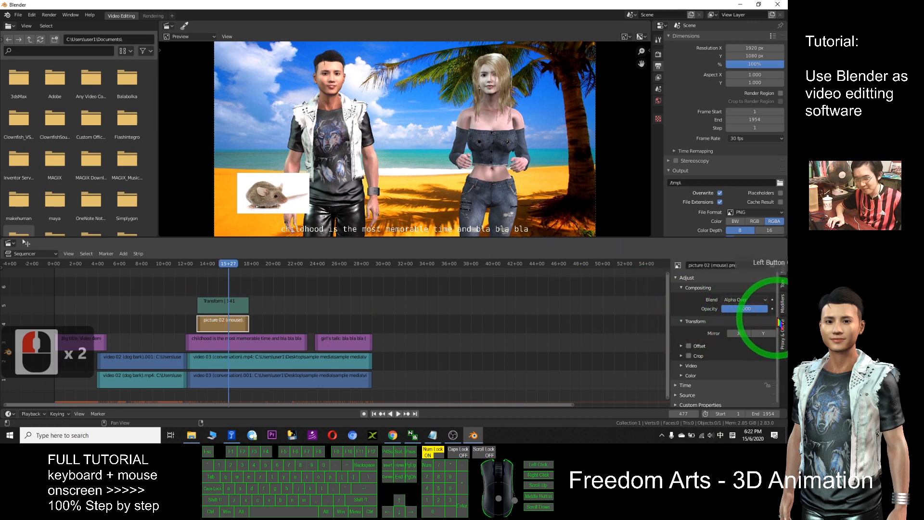
left_click(782, 336)
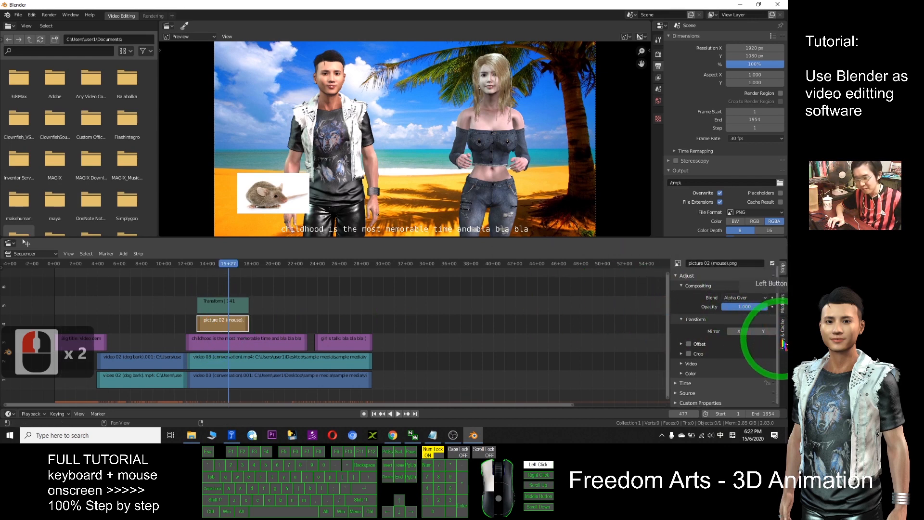
left_click_drag(783, 343, 784, 310)
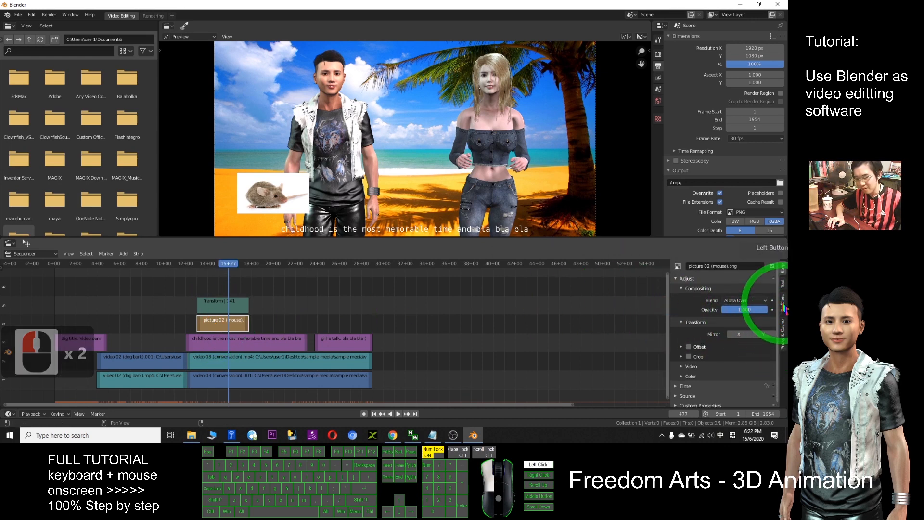
left_click_drag(786, 302, 784, 312)
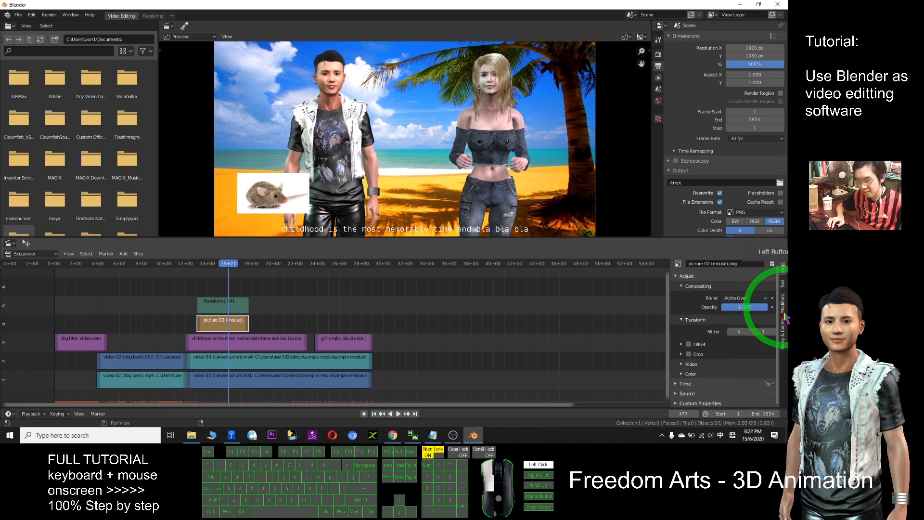
left_click_drag(784, 348, 782, 310)
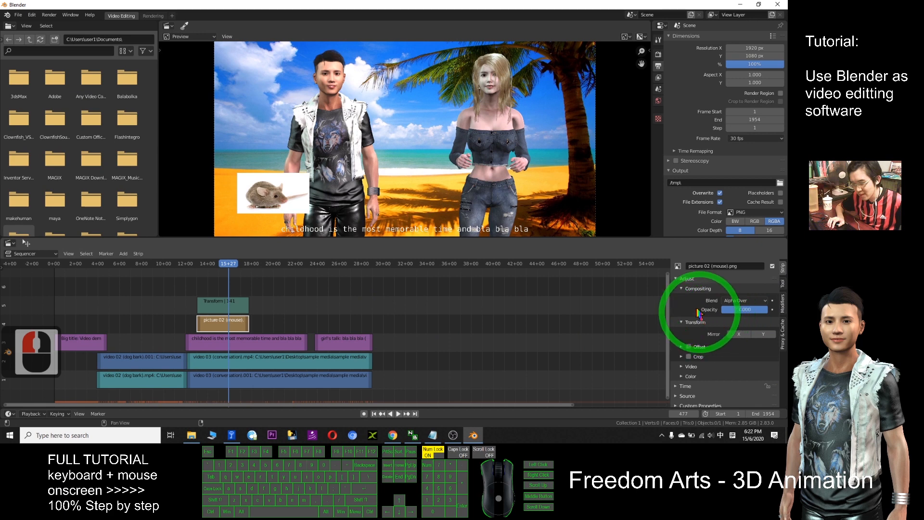
Tilt the mouse picture by setting its Transform strip's Rotation to -11.2
left_click(213, 308)
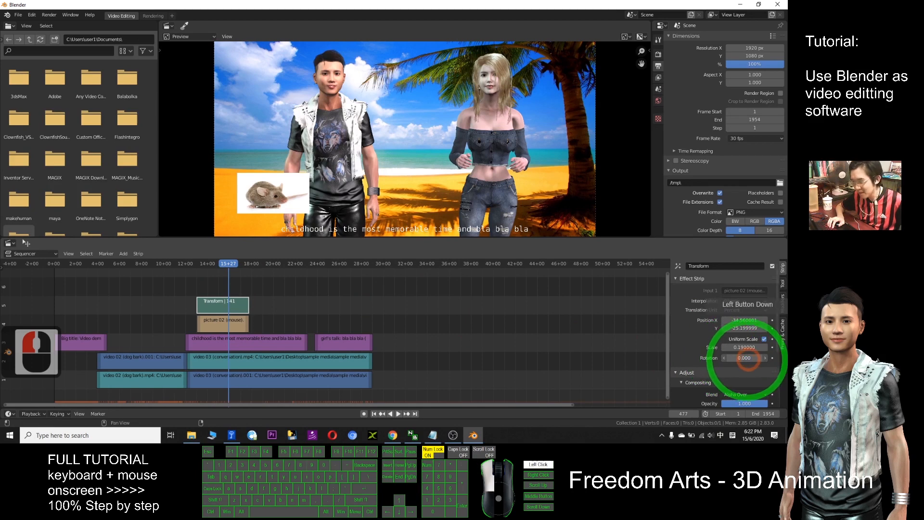
left_click_drag(735, 357, 770, 354)
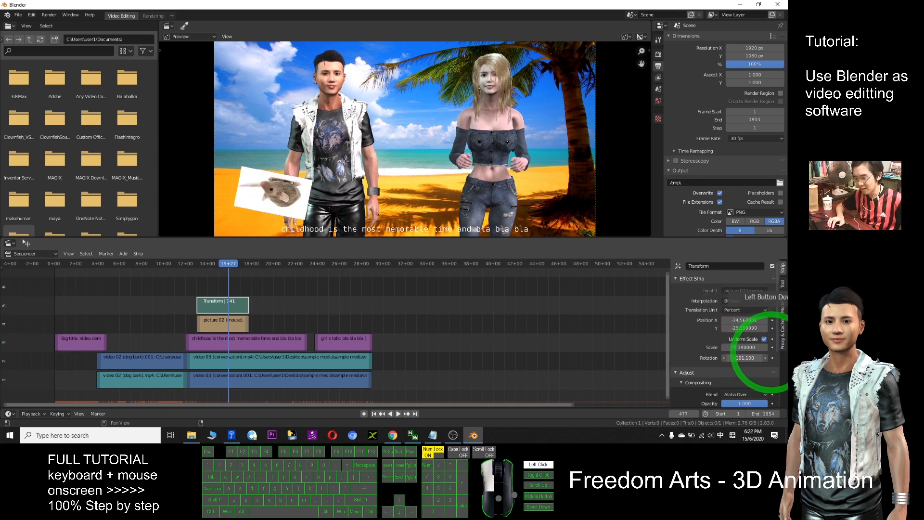
left_click_drag(2, 349, 775, 348)
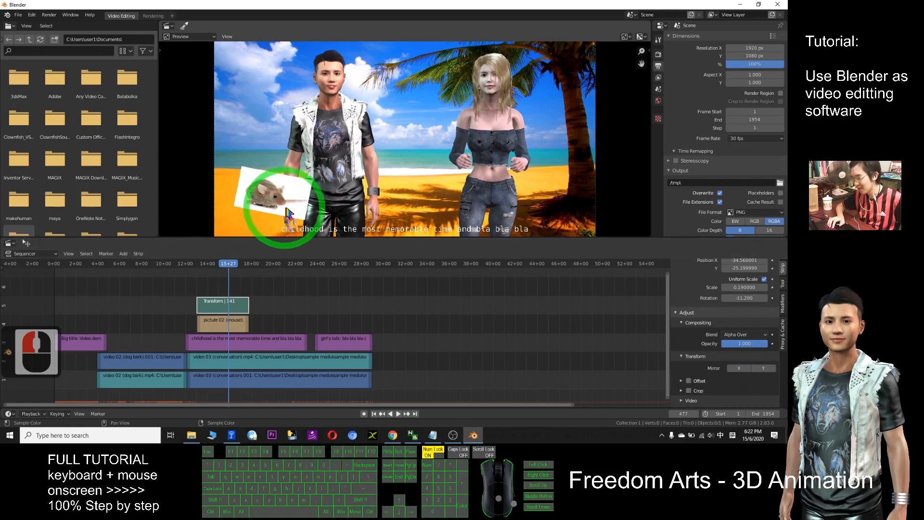
Set the opacity of the mouse picture's Transform strip to 0.5
left_click(750, 344)
left_click(695, 344)
left_click(735, 345)
left_click(747, 344)
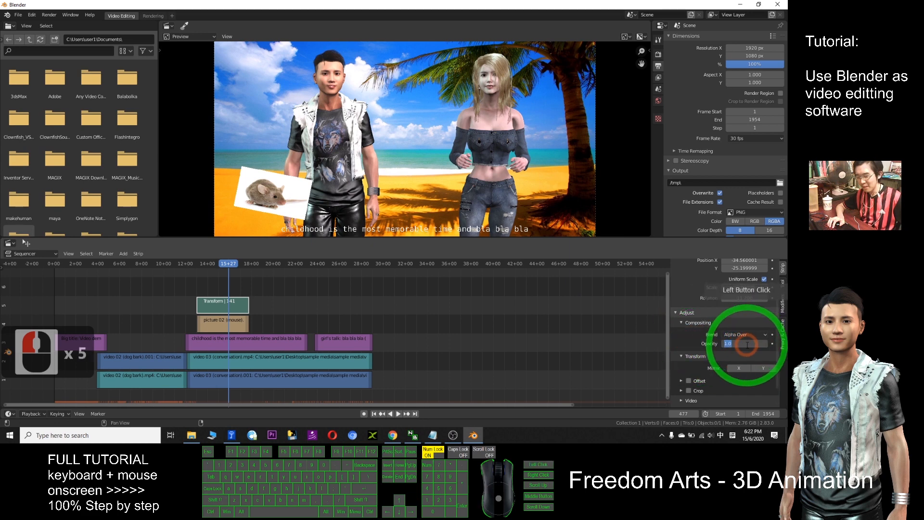
type("0.5")
key("Return")
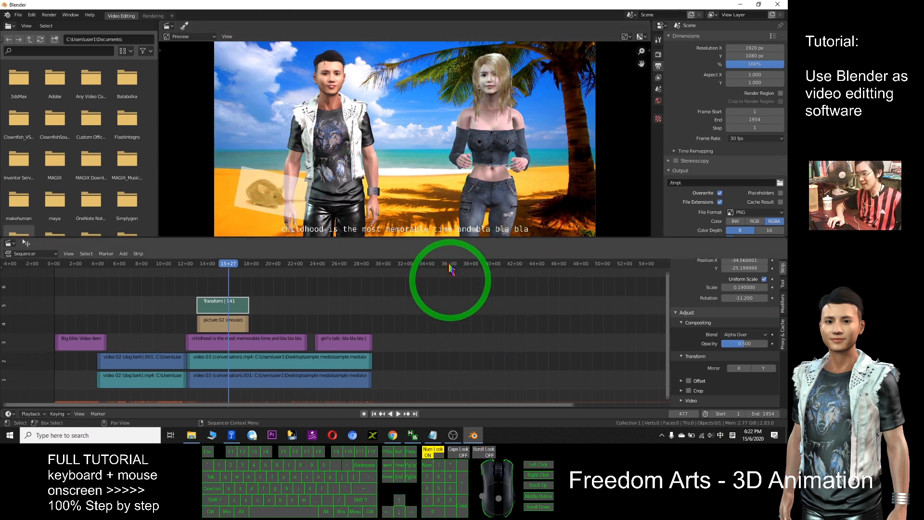
Try to add a Transform effect to the conversation clip's audio strip
left_click(368, 329)
left_click(329, 365)
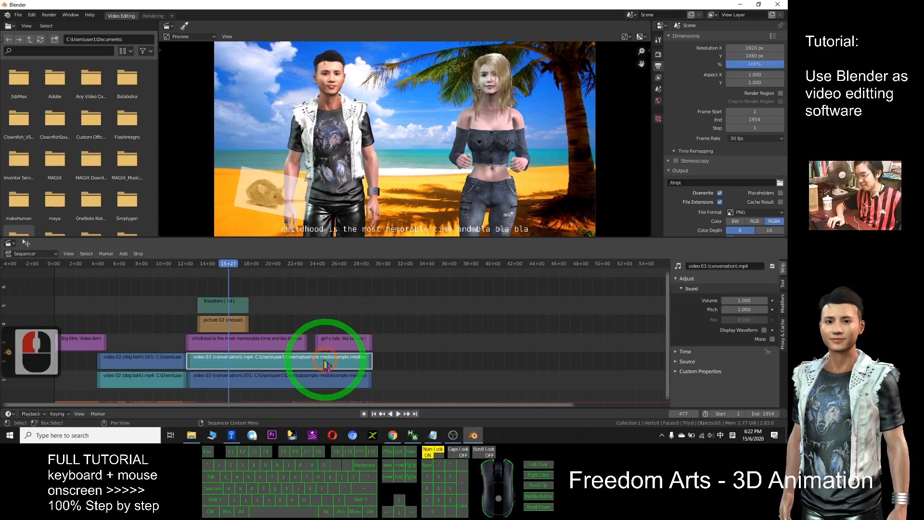
left_click(309, 365)
left_click(425, 172)
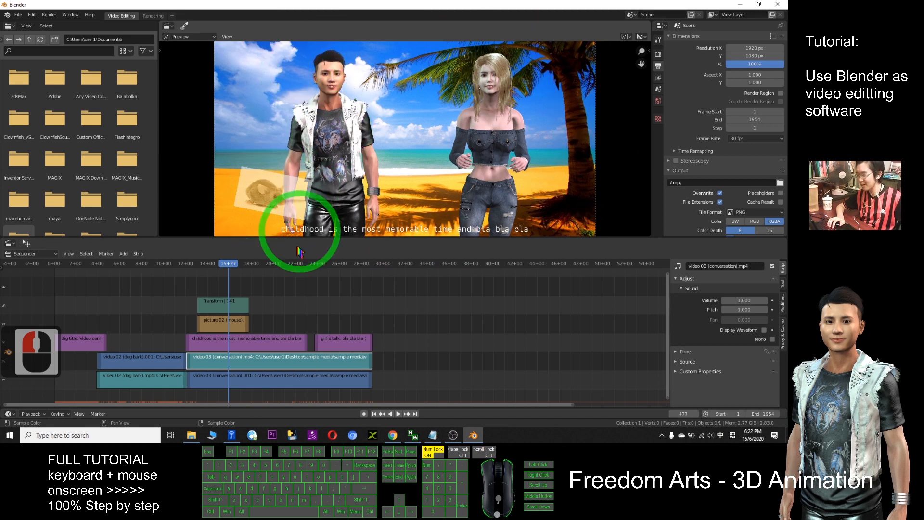
left_click(123, 254)
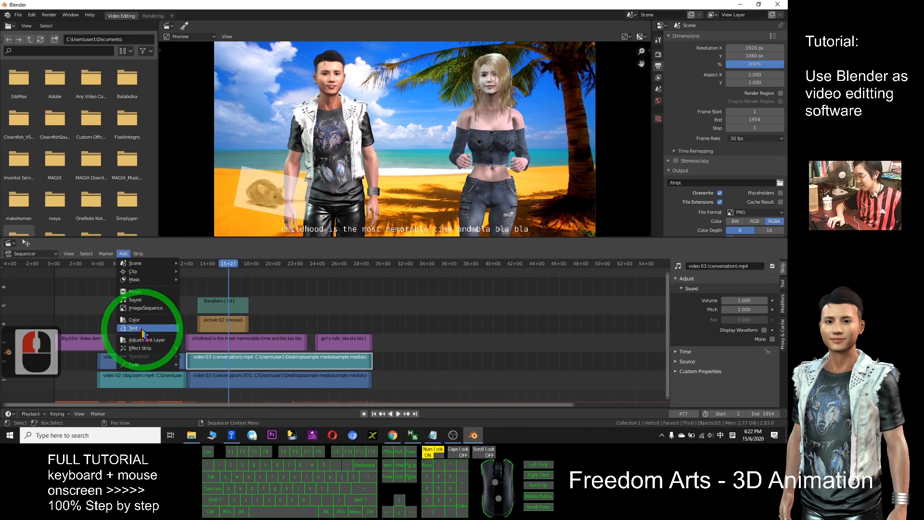
mouse_move(142, 350)
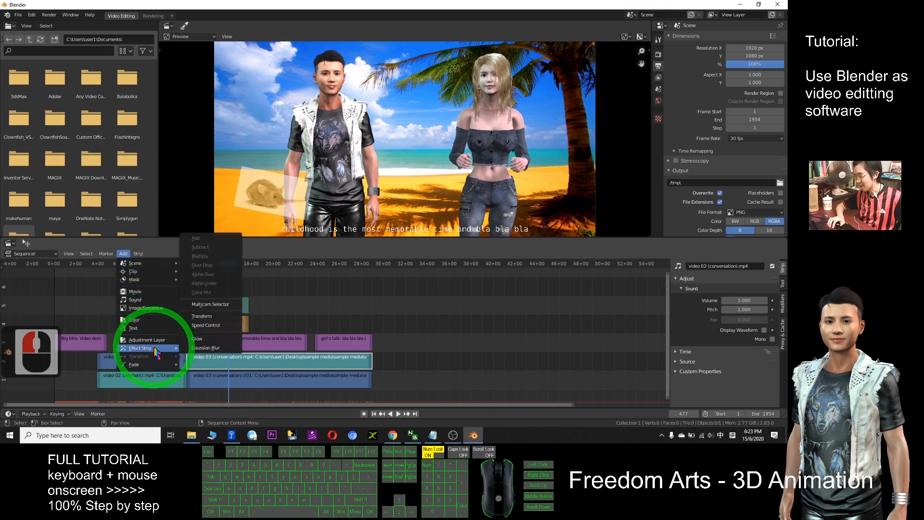
left_click(208, 317)
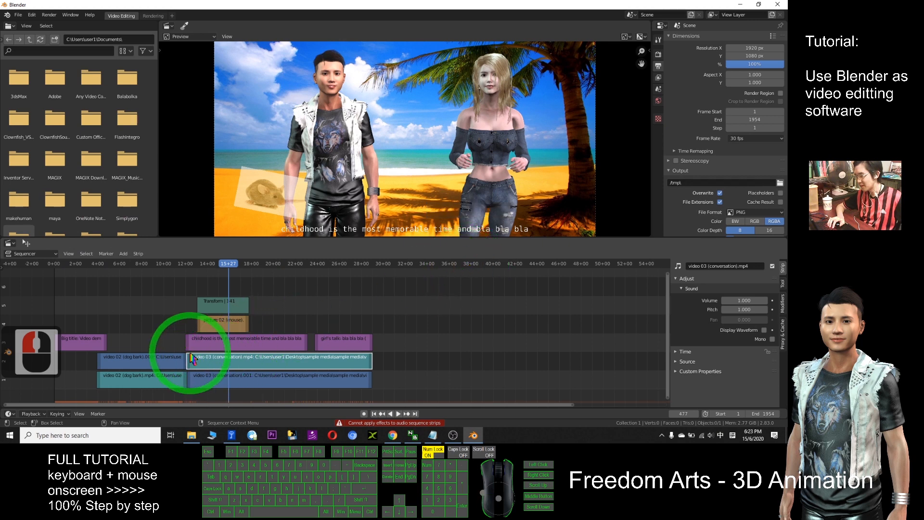
Add a Transform effect strip to the conversation clip's video strip in channel 1
left_click(212, 379)
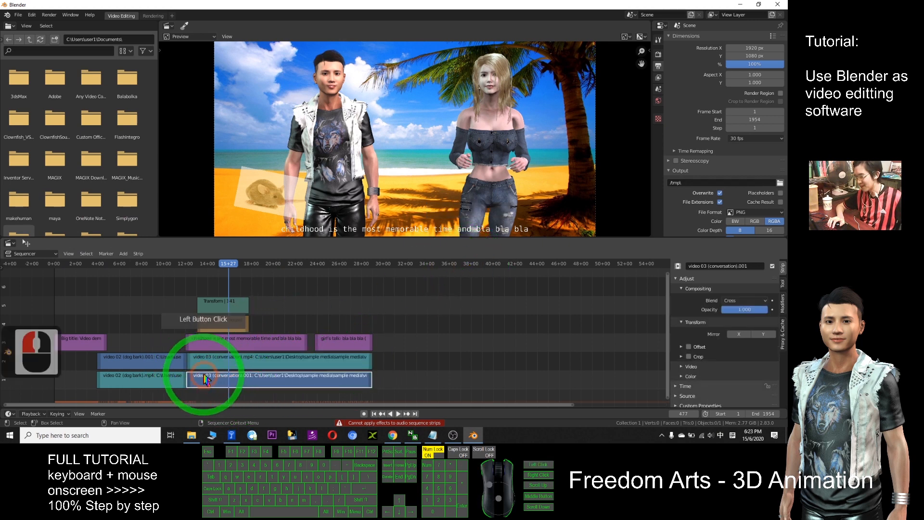
left_click(212, 380)
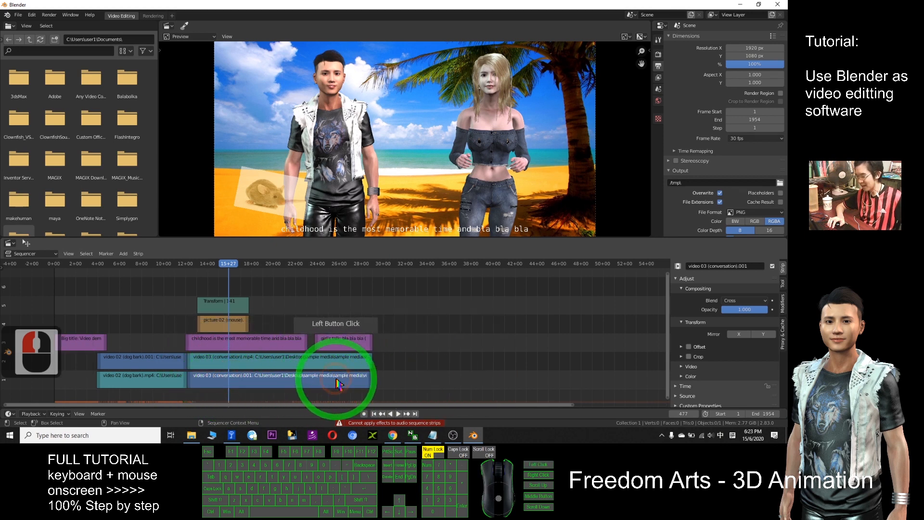
left_click(123, 254)
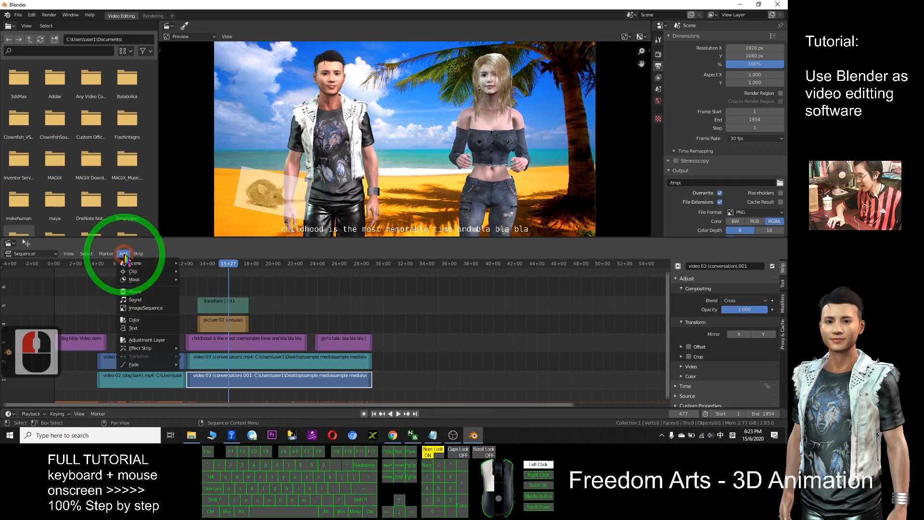
mouse_move(148, 348)
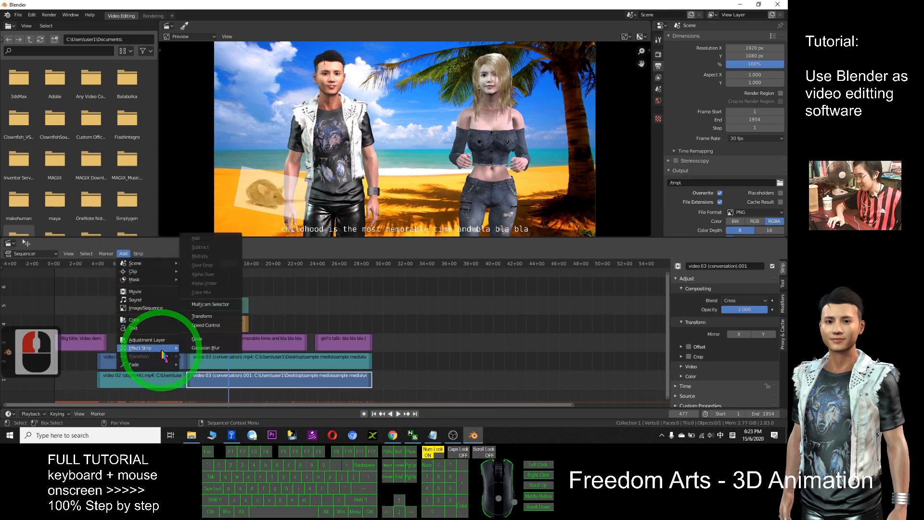
left_click(201, 316)
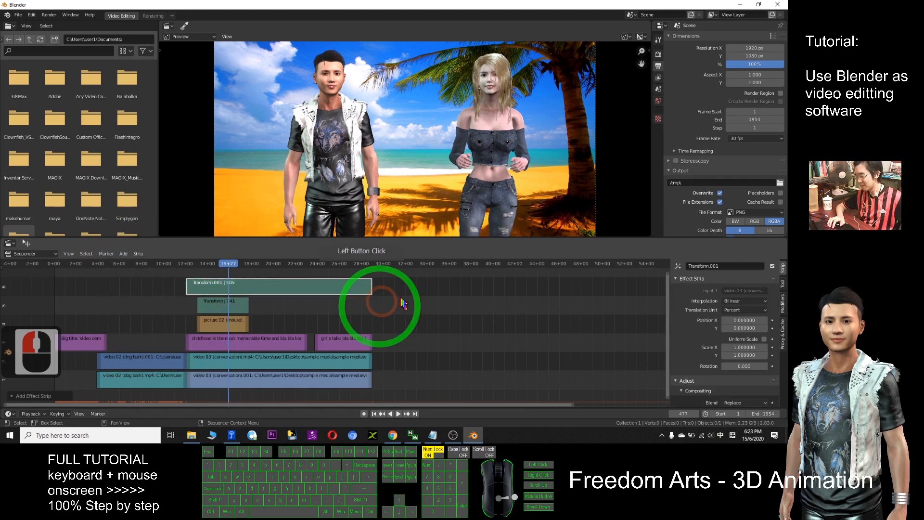
Compare the conversation video strip with its new Transform strip, selecting each in turn
left_click(282, 289)
left_click(264, 379)
left_click(274, 290)
left_click(269, 384)
left_click(278, 290)
left_click(268, 381)
left_click(275, 291)
left_click(265, 379)
left_click(268, 285)
left_click(276, 284)
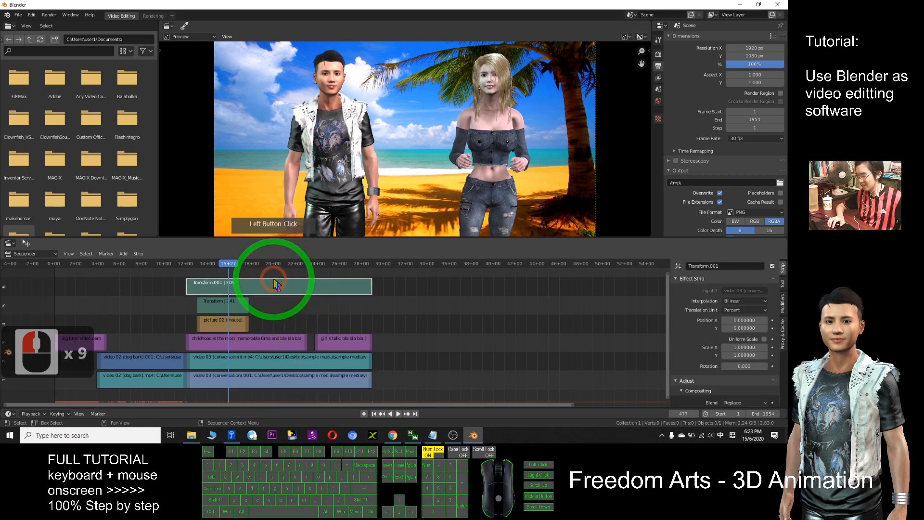
Try to move the conversation clip's Transform strip down beside its video strip in channel 1
left_click_drag(294, 285, 308, 377)
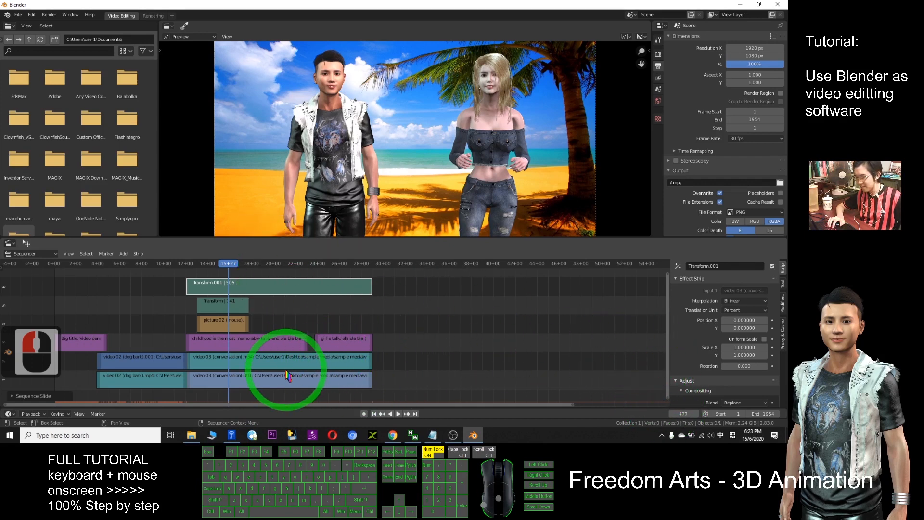
left_click_drag(271, 287, 237, 373)
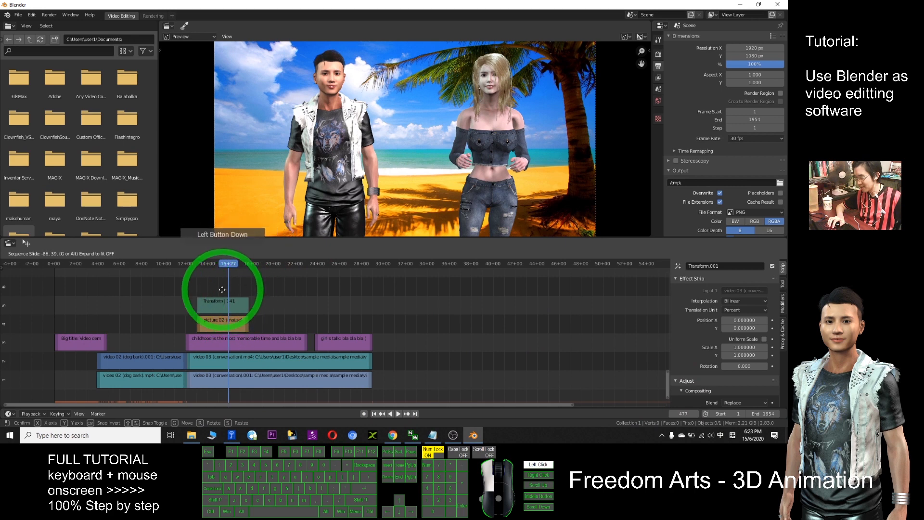
left_click_drag(212, 286, 404, 381)
left_click(447, 372)
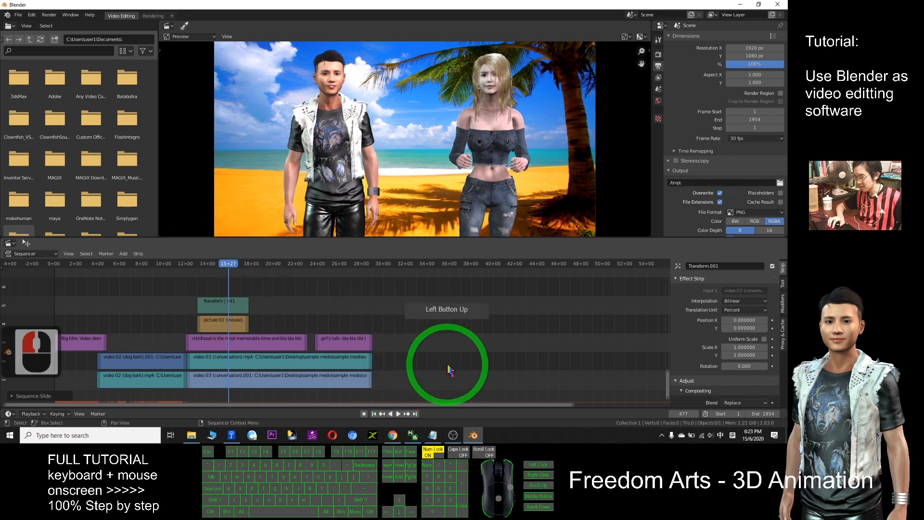
Locate the displaced Transform strip of the conversation clip in the upper channels and delete it
scroll(454, 358, "up", 6)
scroll(455, 358, "down", 6)
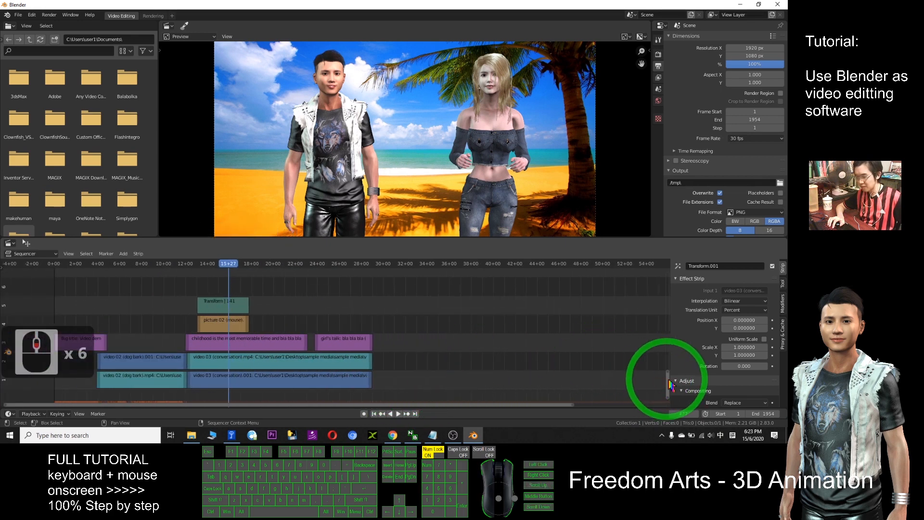
left_click_drag(668, 384, 664, 282)
left_click_drag(295, 282, 295, 389)
scroll(402, 340, "down", 4)
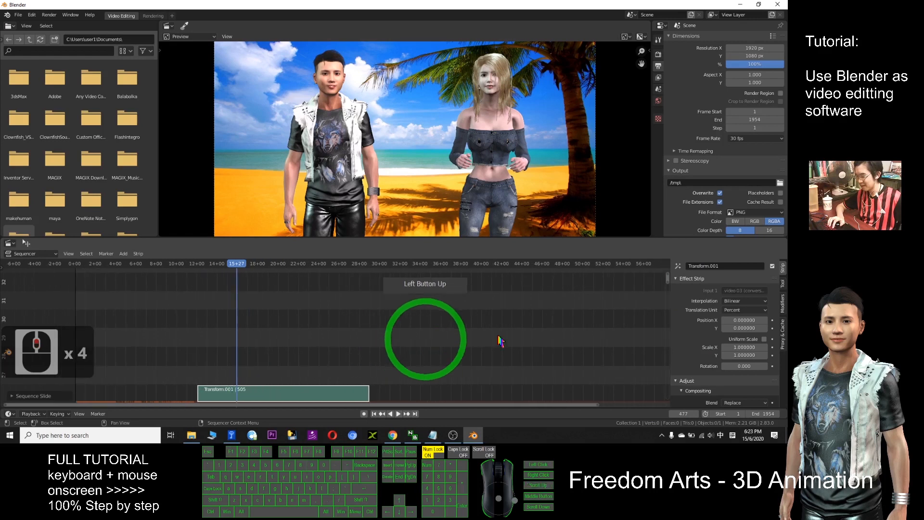
left_click_drag(667, 278, 667, 303)
left_click_drag(311, 278, 304, 372)
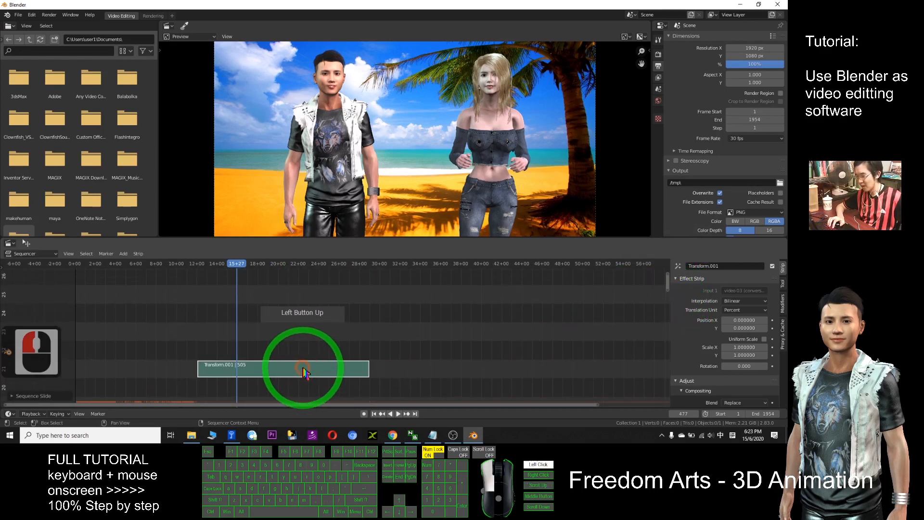
key("Delete")
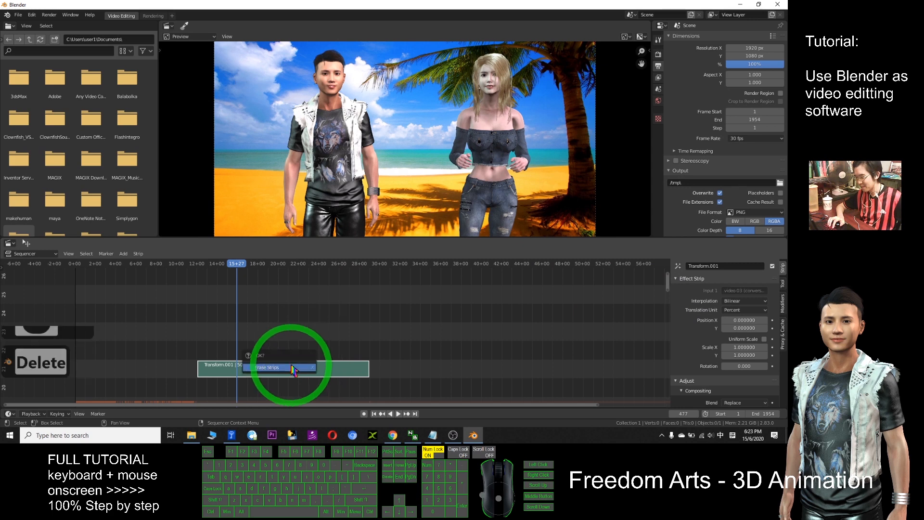
left_click(293, 369)
Add a new Transform effect strip to the conversation video strip in channel 1
left_click_drag(673, 308, 664, 383)
left_click(272, 383)
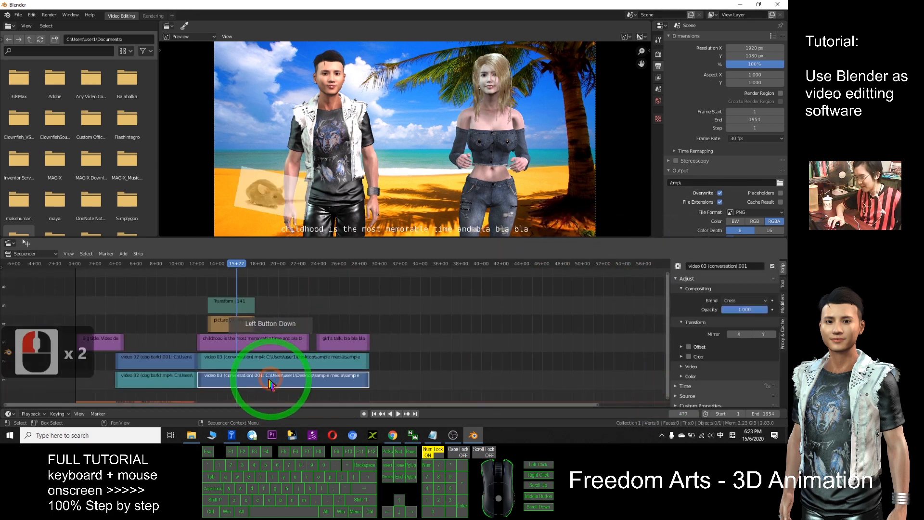
left_click(123, 254)
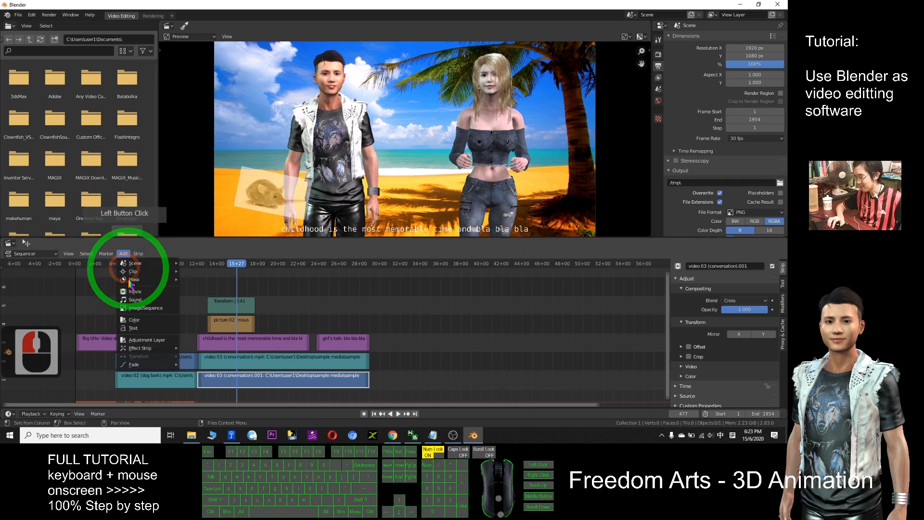
mouse_move(154, 347)
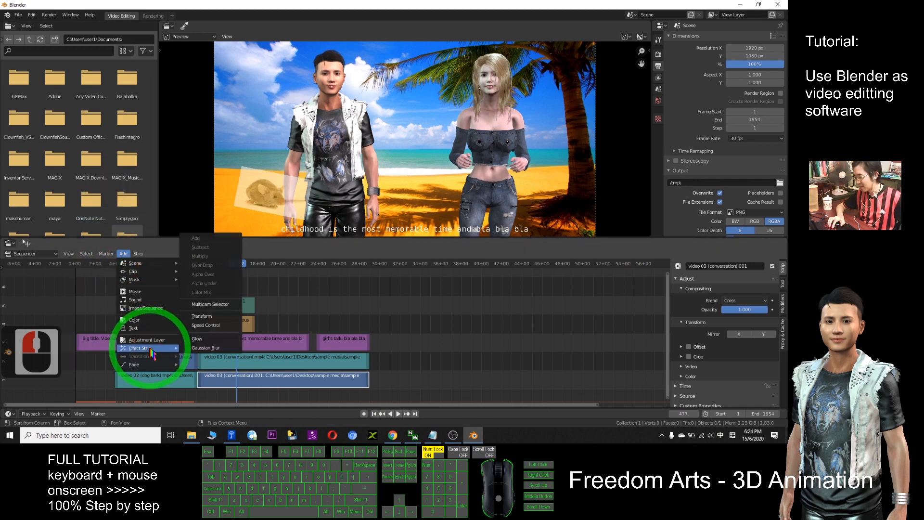
left_click(217, 319)
left_click(412, 330)
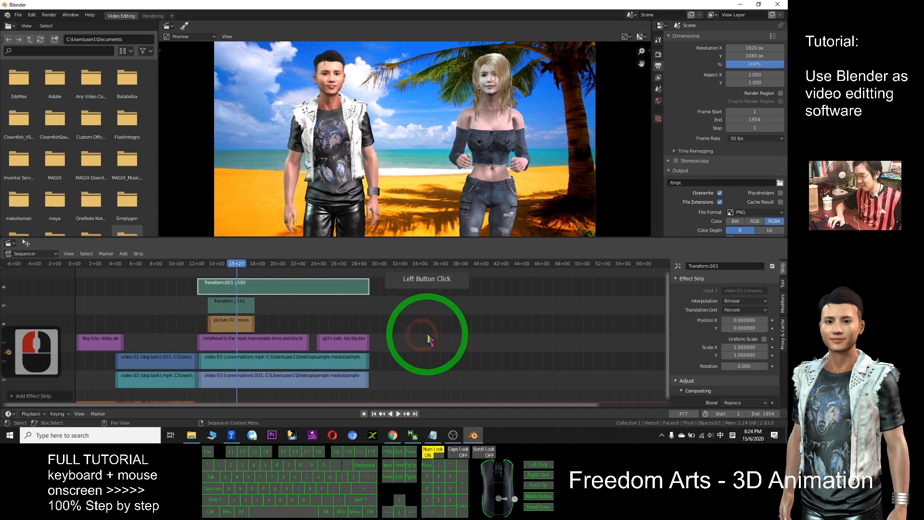
Move the mouse picture strip and its Transform strip up to channels 7 and 8, starting at about frame 404
left_click(294, 382)
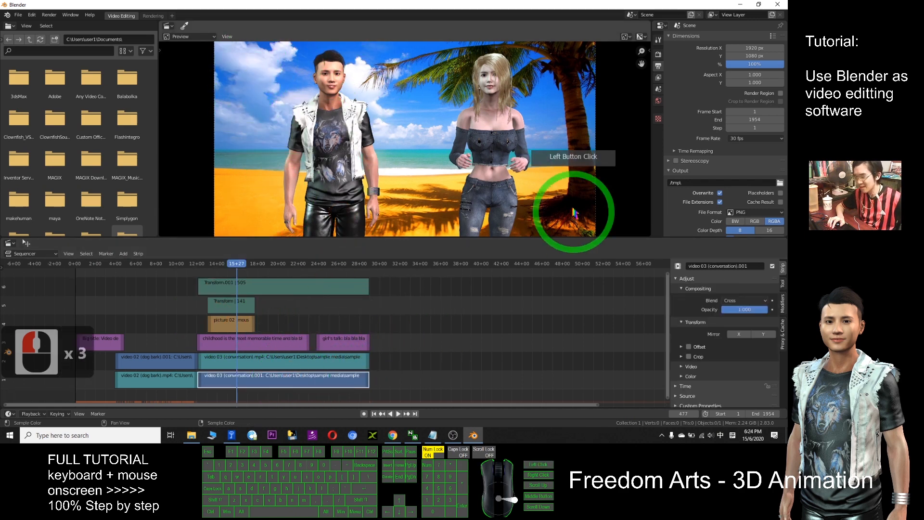
left_click(239, 326)
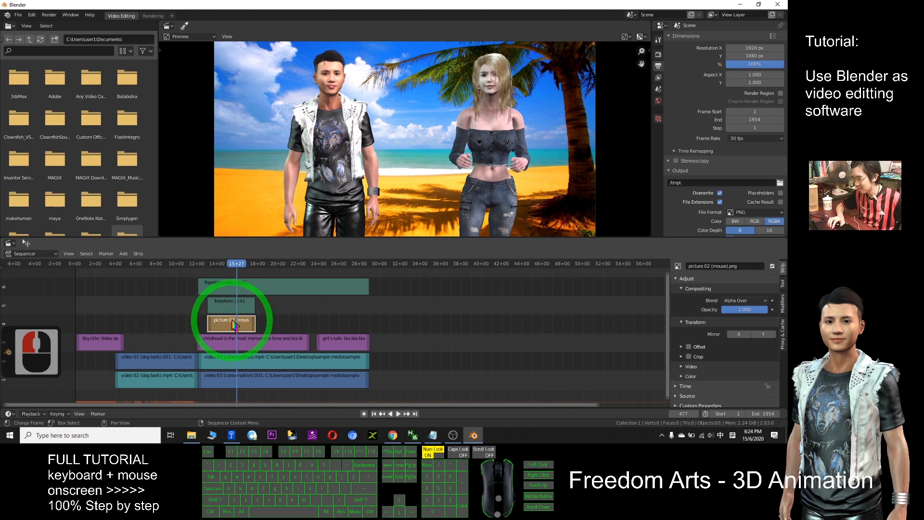
left_click_drag(667, 317, 667, 287)
left_click_drag(365, 326, 174, 349)
left_click(221, 362)
double_click(224, 362)
left_click(227, 366)
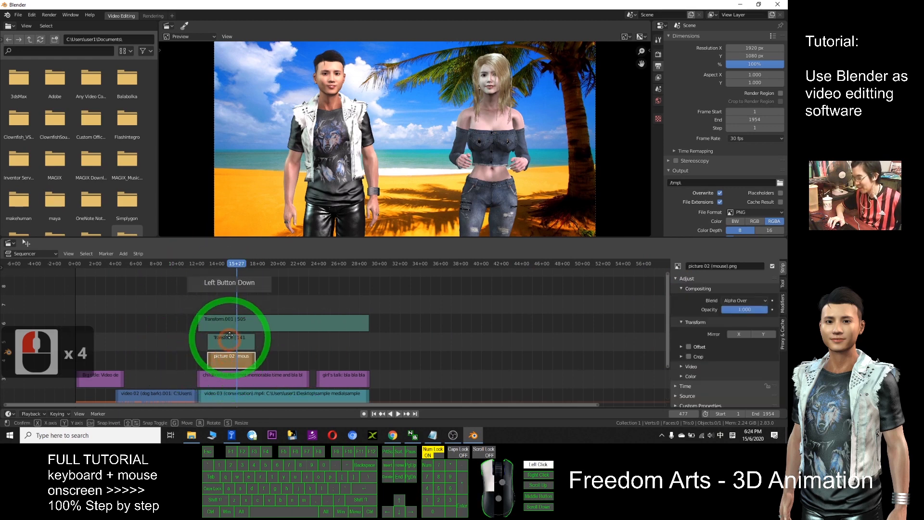
left_click_drag(230, 335, 230, 289)
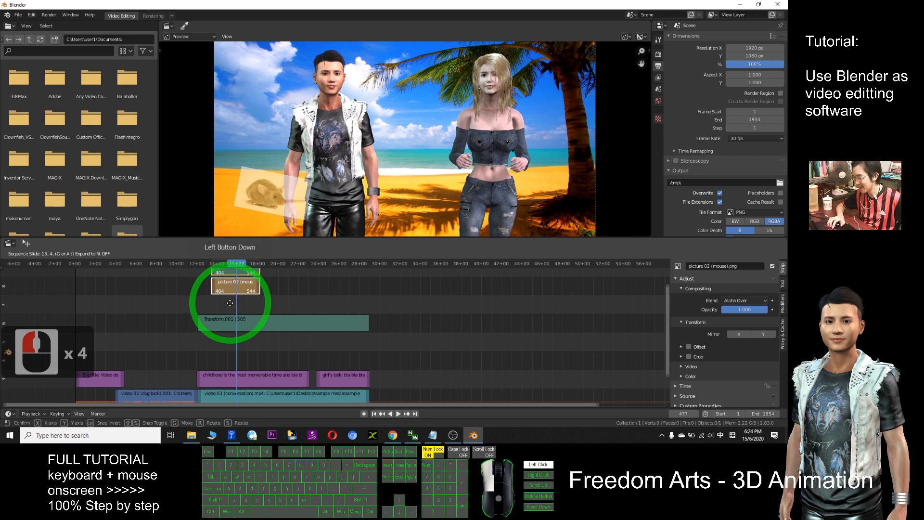
left_click_drag(238, 280, 238, 280)
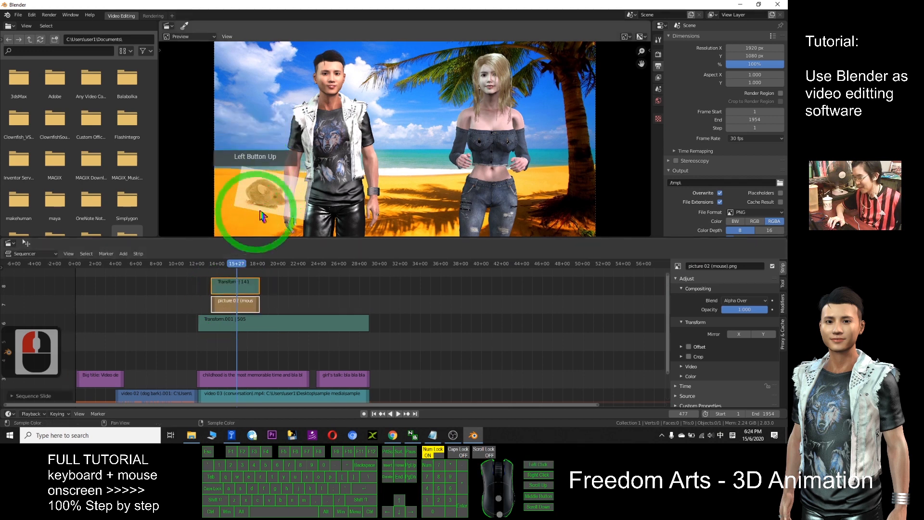
Enable uniform scale on the conversation's Transform strip and set its scale to 0.79 and rotation to 0.7
left_click(239, 326)
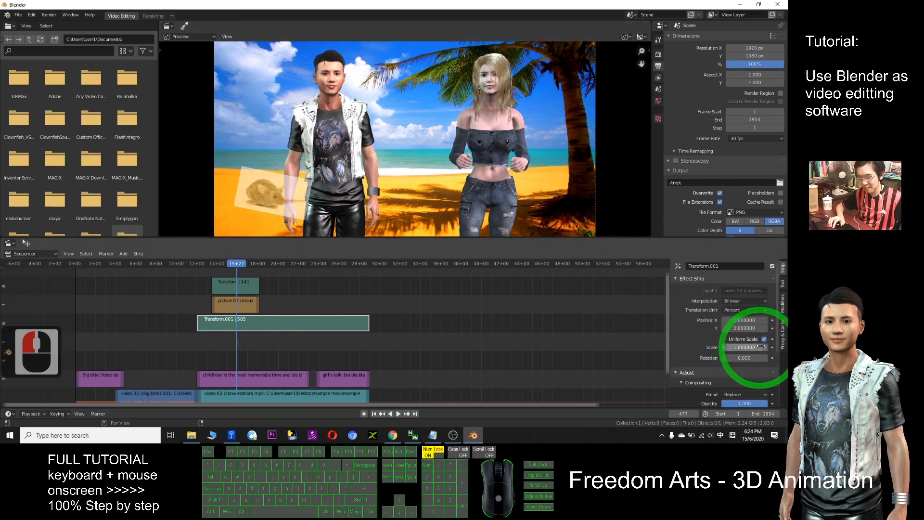
left_click_drag(757, 346, 724, 352)
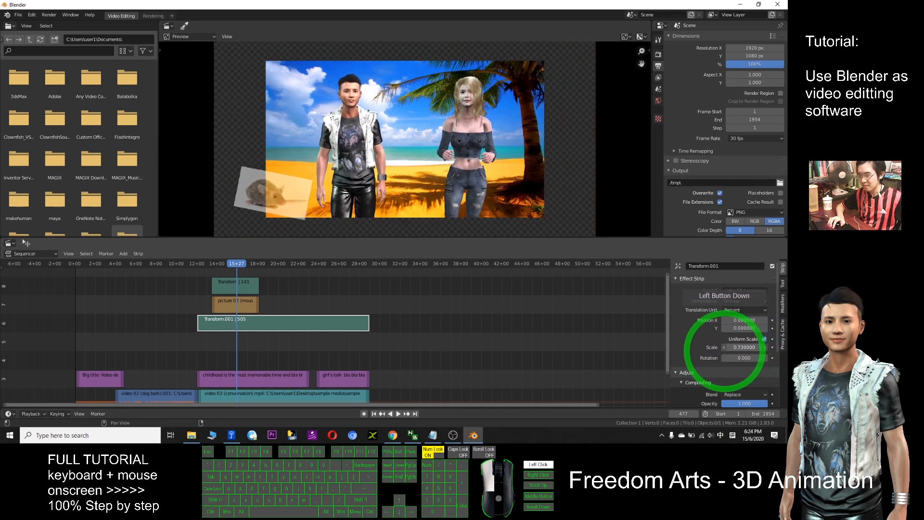
left_click_drag(724, 351, 763, 356)
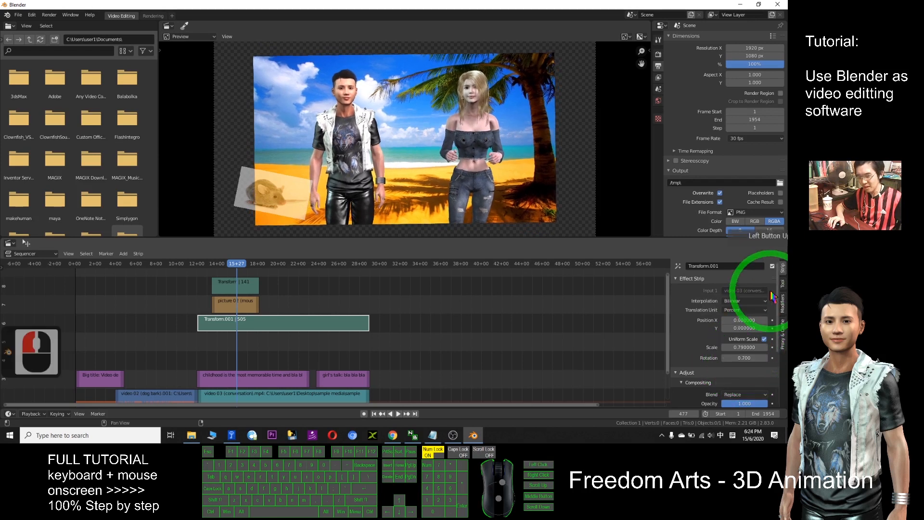
Set the conversation Transform strip's opacity to 0.3 and its blend mode to Alpha Over
scroll(780, 309, "down", 5)
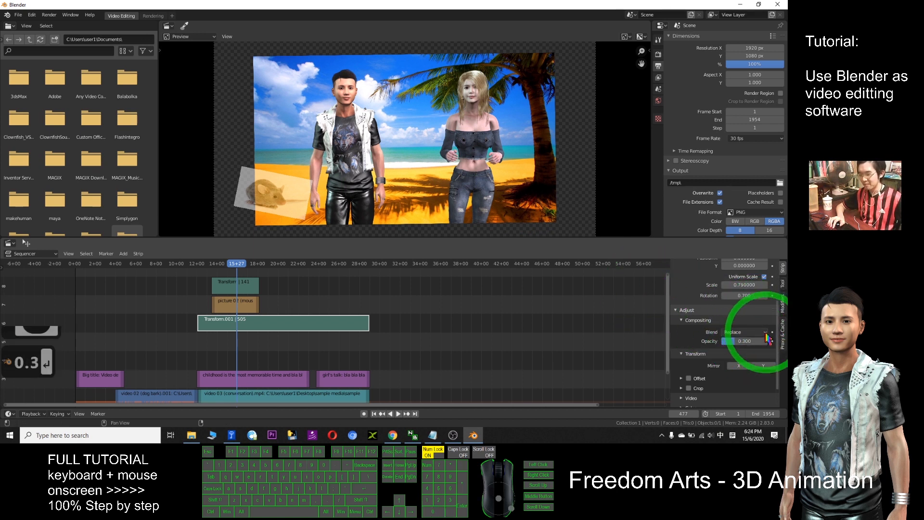
left_click(751, 341)
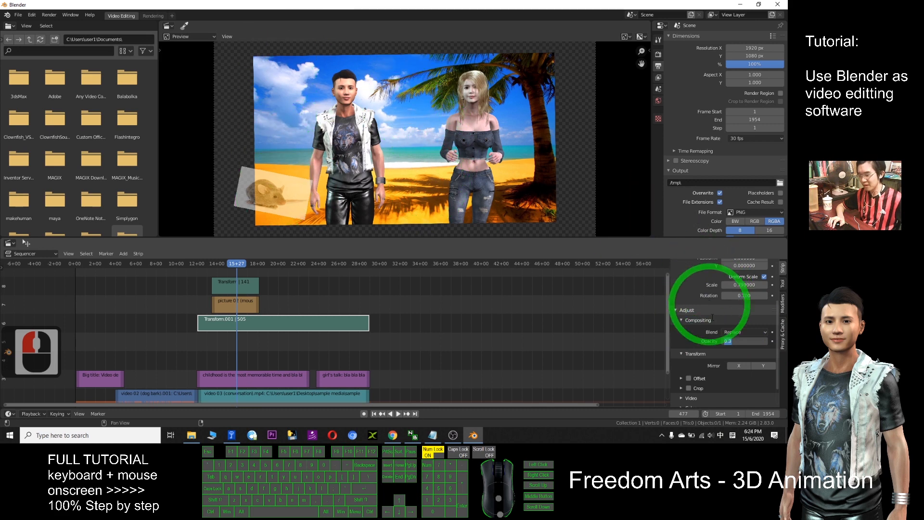
left_click(731, 342)
left_click(273, 324)
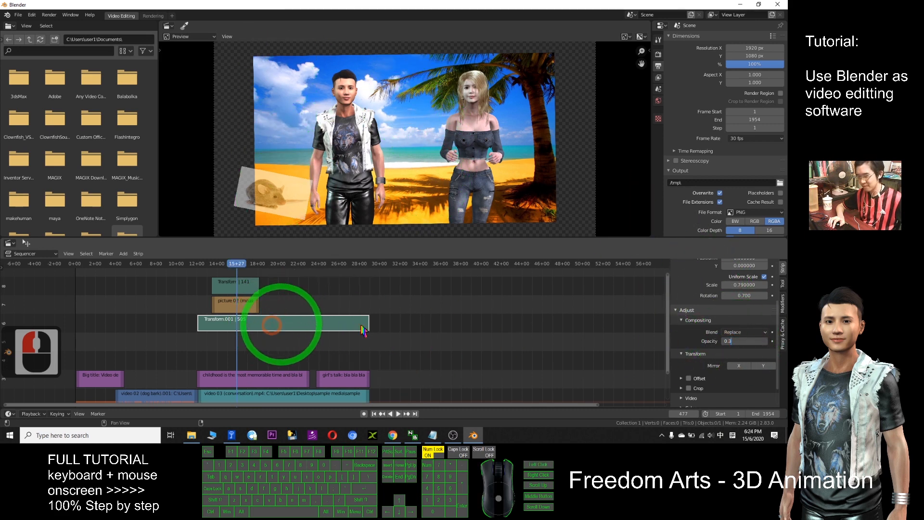
left_click(764, 332)
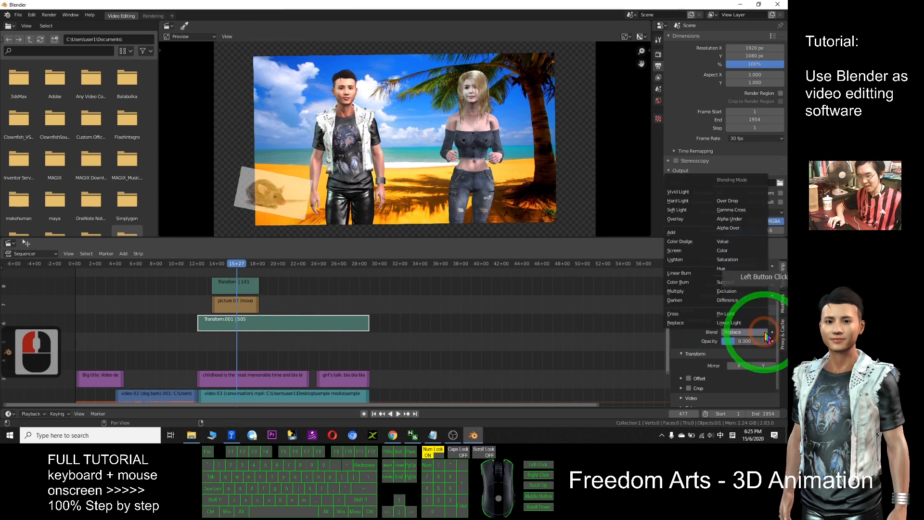
left_click(732, 229)
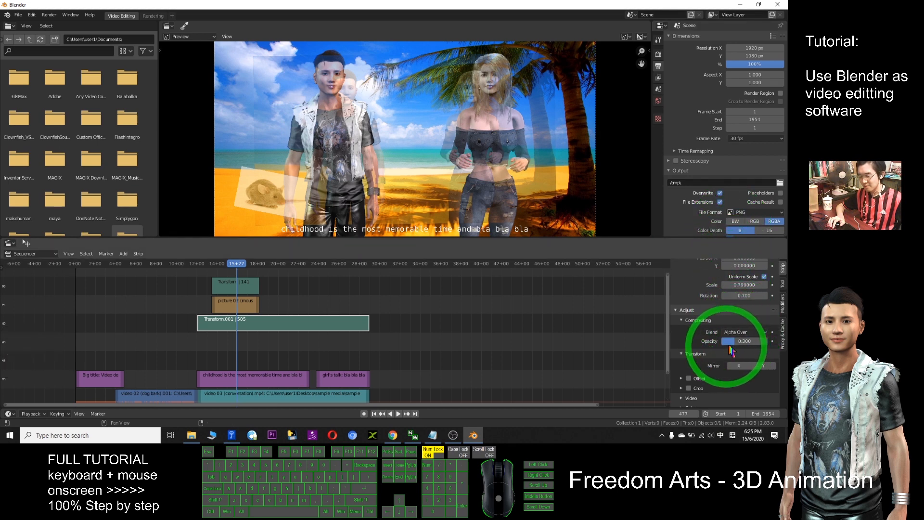
Set both the opacity and the scale of the conversation's Transform strip to 1
left_click(745, 341)
type("1")
key("Return")
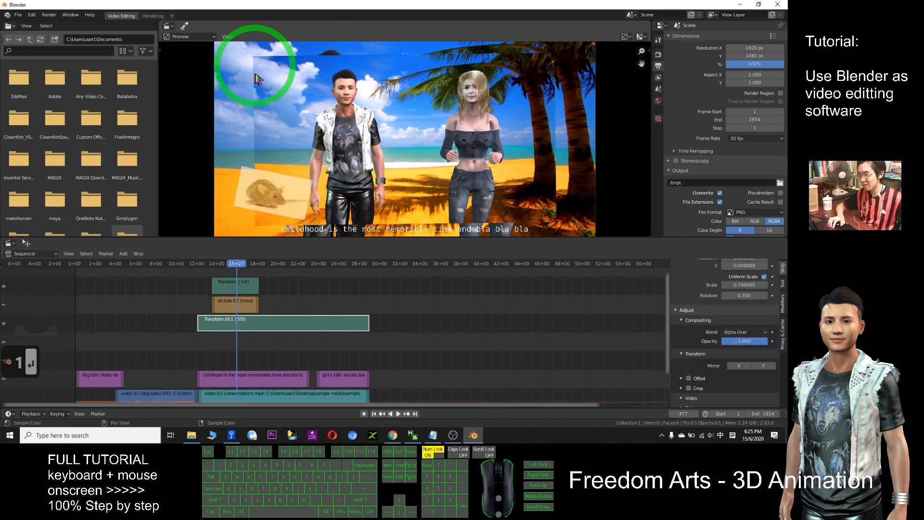
scroll(324, 332, "down", 2)
scroll(313, 328, "up", 1)
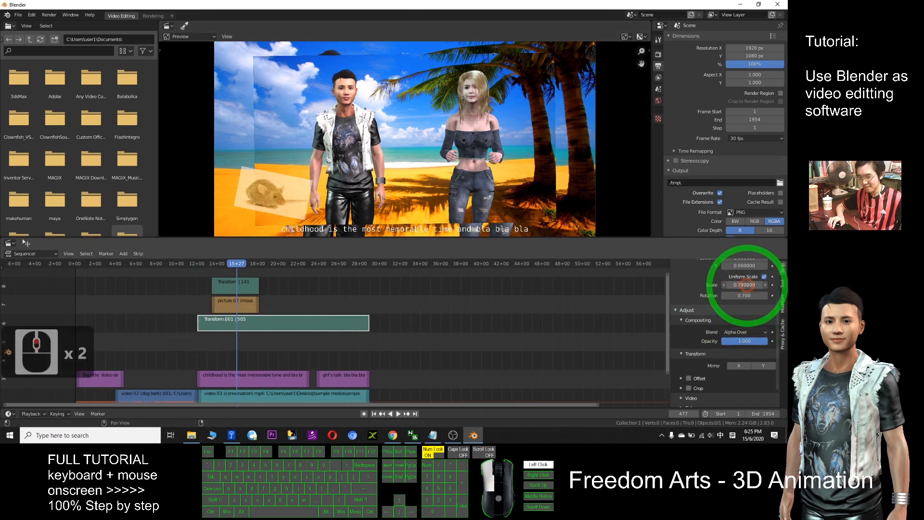
left_click(744, 285)
type("1")
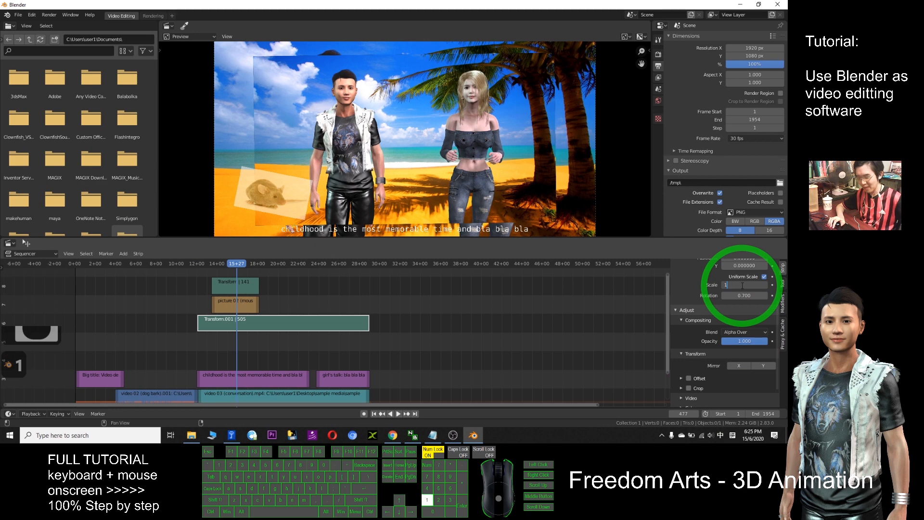
key("KP_Enter")
Scale the conversation's Transform strip down to 0.64 and set its opacity to 0.5
scroll(367, 331, "down", 2)
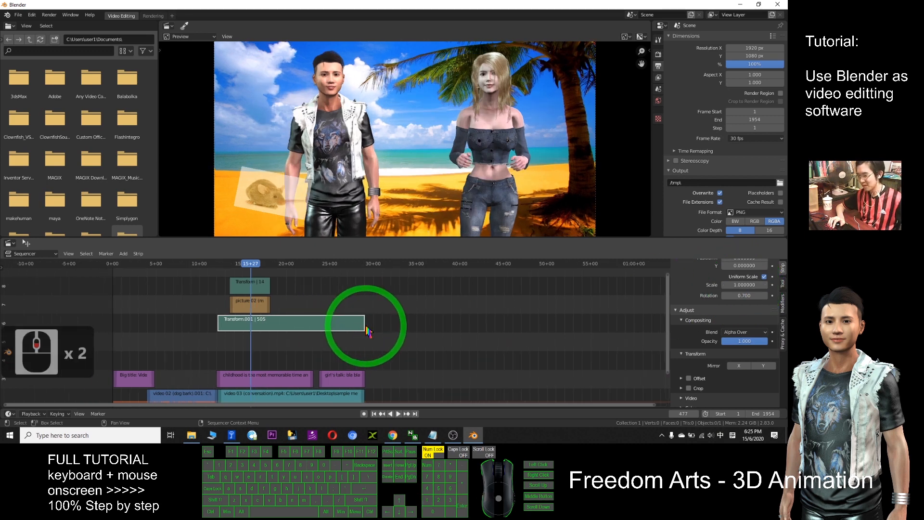
left_click_drag(670, 288, 672, 322)
double_click(293, 377)
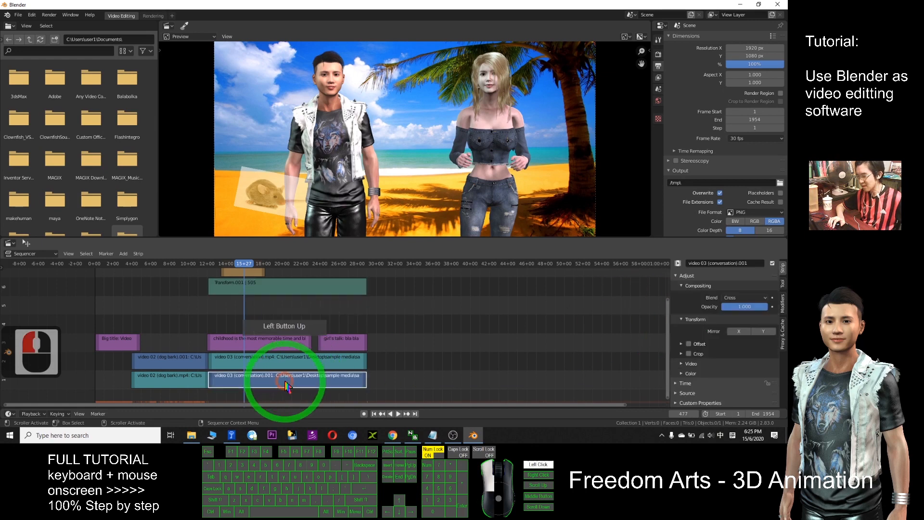
left_click(263, 286)
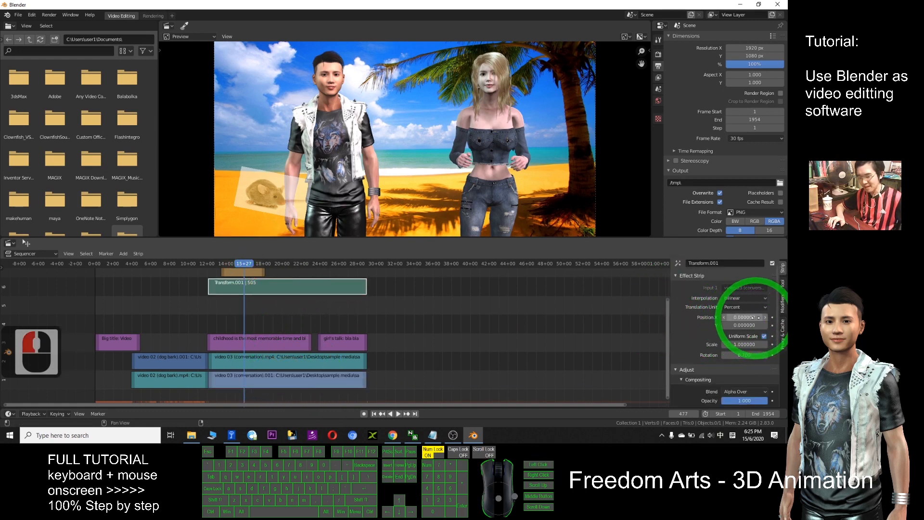
left_click_drag(778, 314, 777, 311)
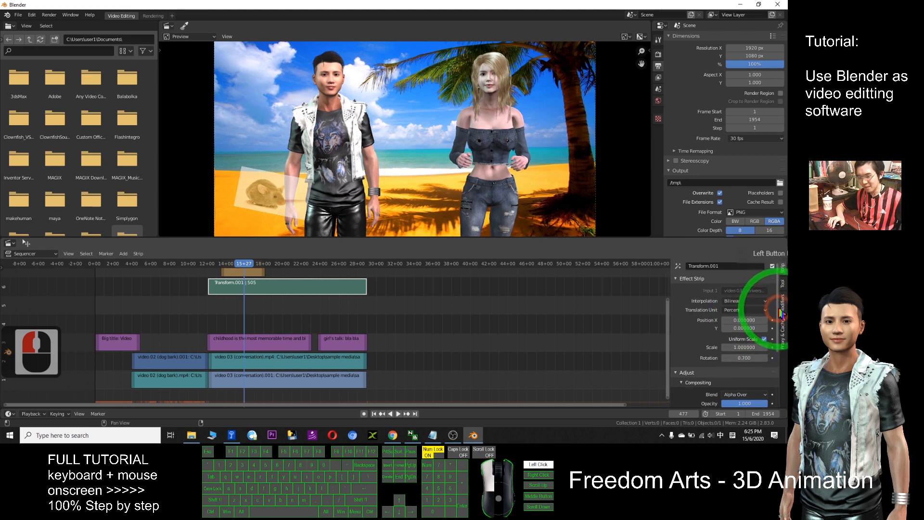
mouse_move(759, 346)
left_mouse_down()
mouse_move(741, 347)
mouse_move(752, 347)
left_mouse_up()
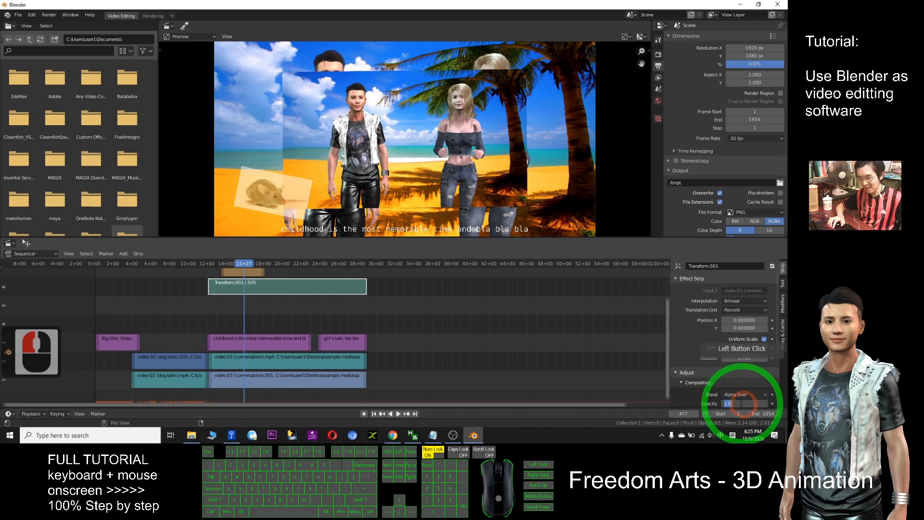
key("Return")
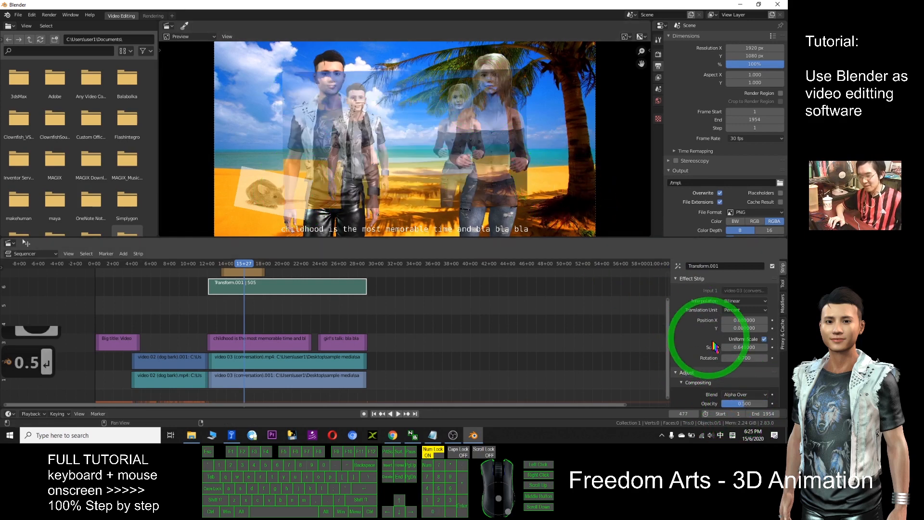
Rotate the conversation's Transform strip to about -4.9 degrees and reselect the conversation video strip in channel 1
mouse_move(779, 286)
left_mouse_down()
mouse_move(779, 318)
mouse_move(791, 320)
mouse_move(779, 291)
left_mouse_up()
left_click_drag(738, 331, 732, 330)
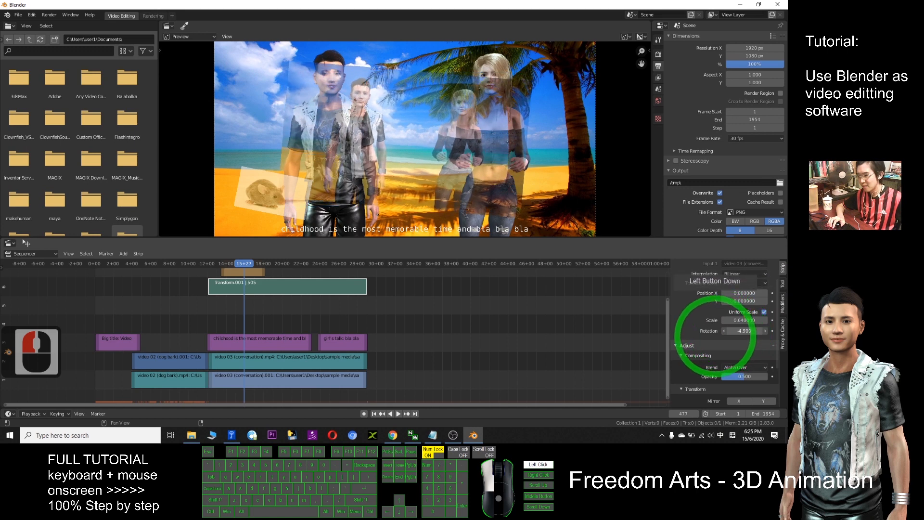
left_click(279, 385)
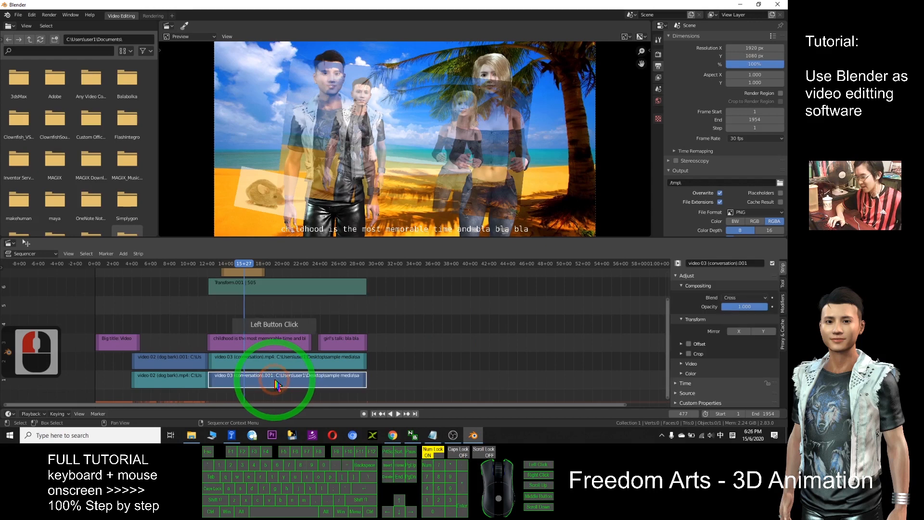
Mute the original conversation video strip in channel 1 so that only its Transform strip contributes to the picture
right_click(278, 385)
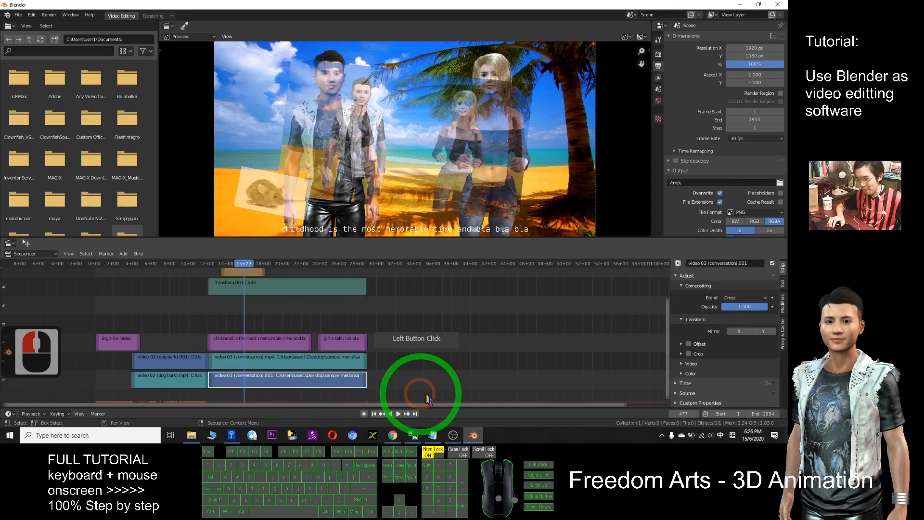
scroll(328, 388, "down", 1)
right_click(327, 385)
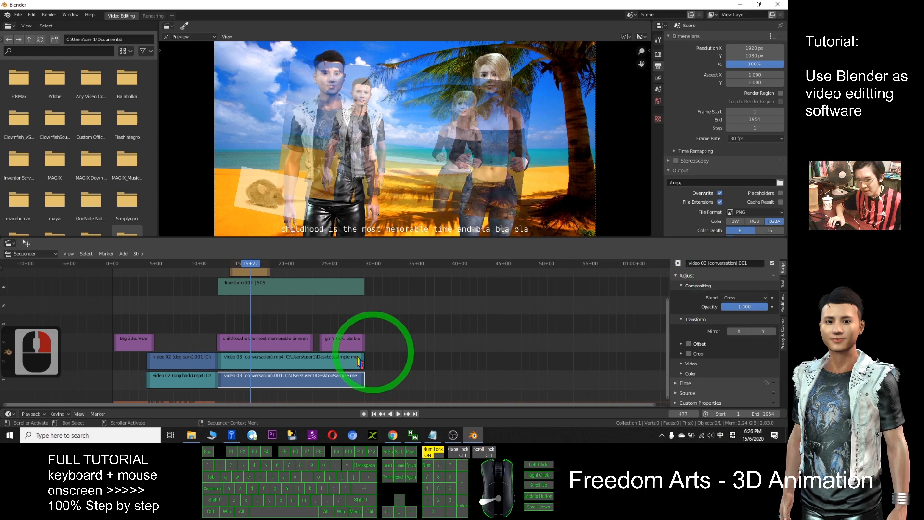
left_click(333, 289)
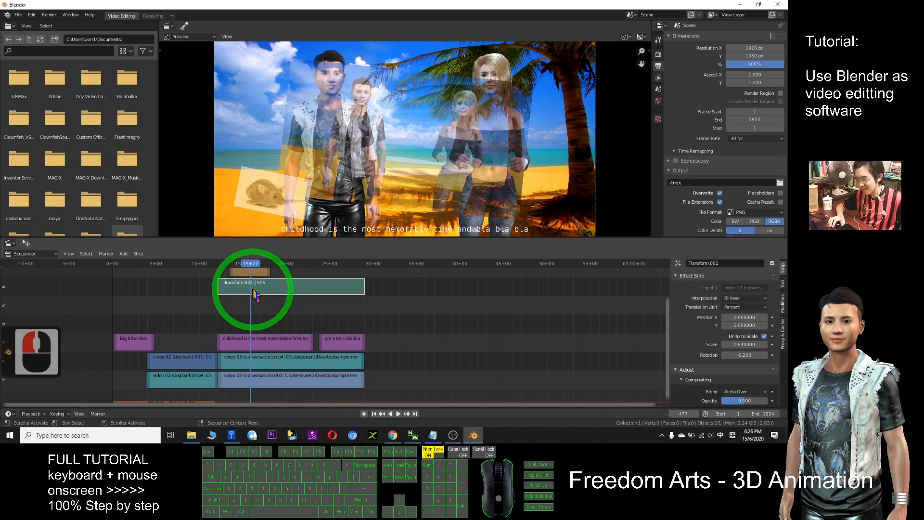
left_click(269, 377)
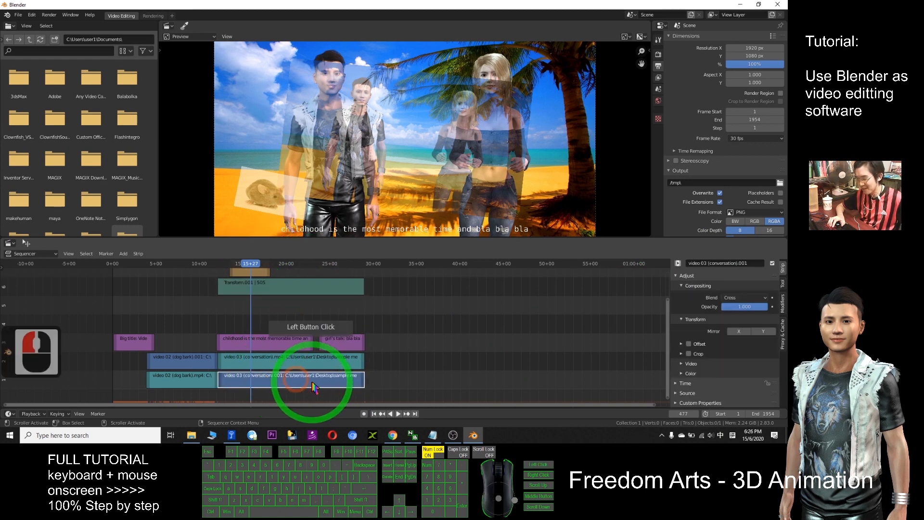
left_click(772, 263)
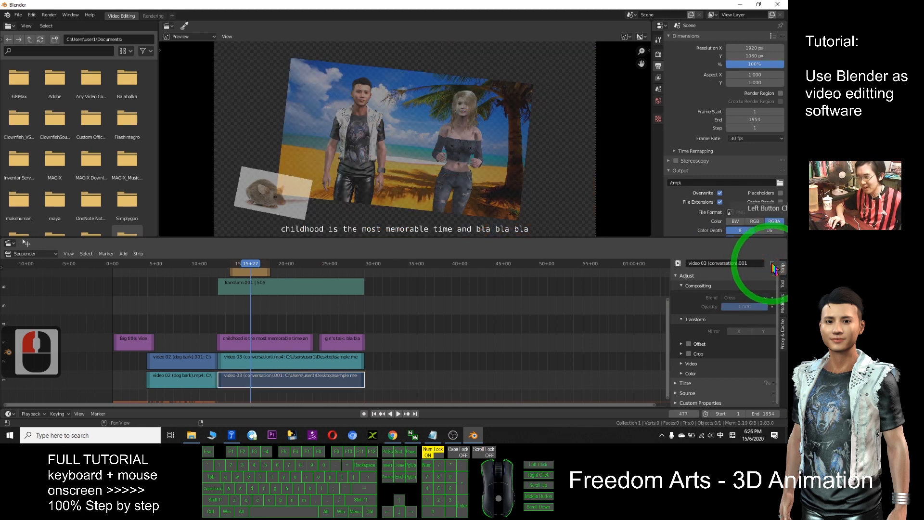
left_click(773, 263)
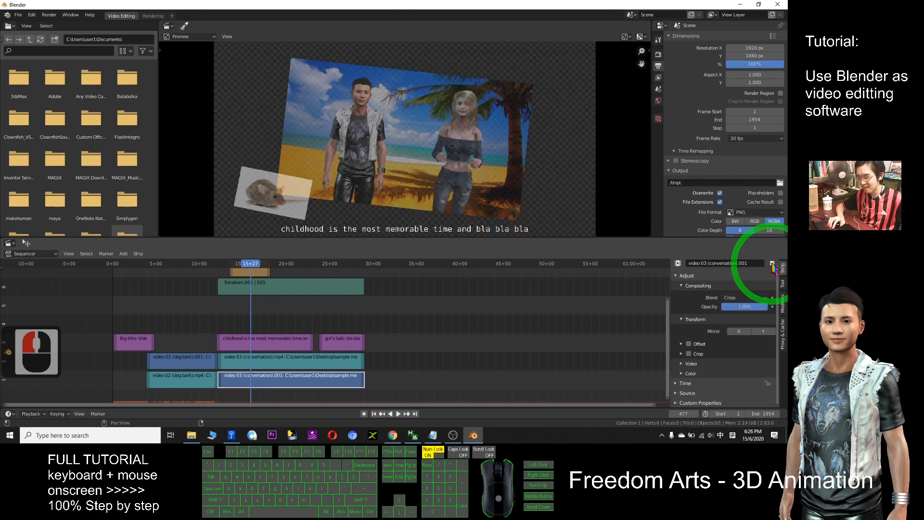
left_click(354, 384)
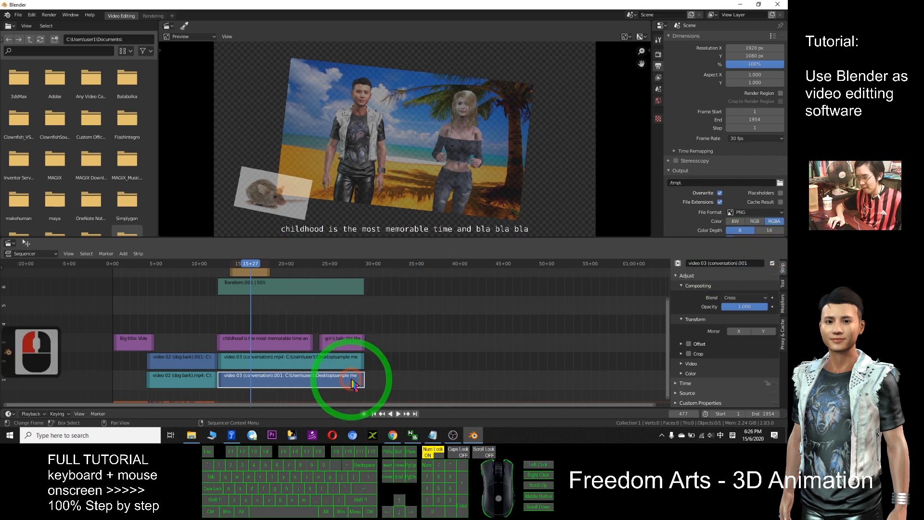
left_click(783, 270)
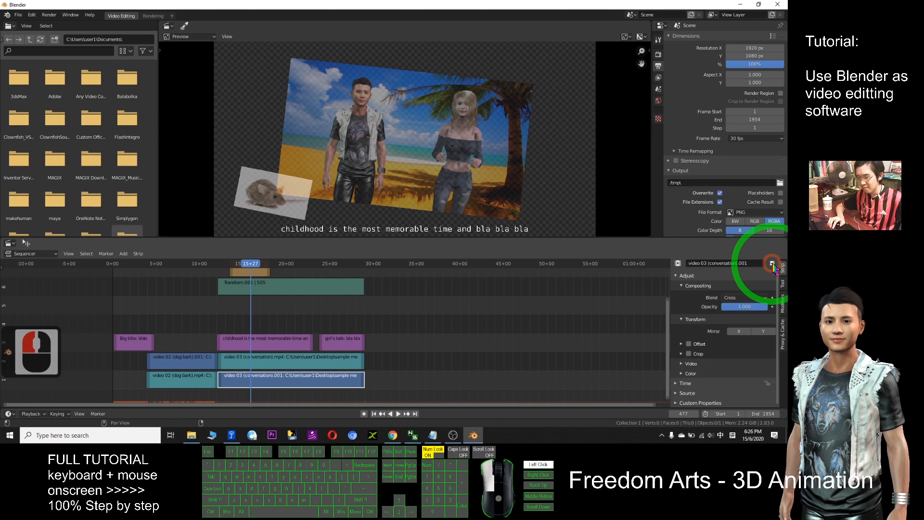
left_click(555, 316)
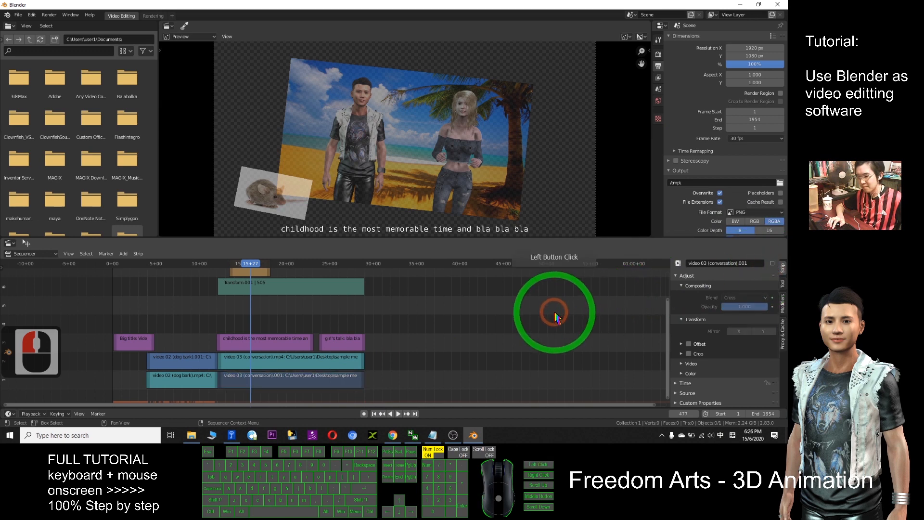
Set the opacity of the conversation's Transform strip to 1.0
left_click(289, 286)
left_click(366, 104)
left_click(337, 288)
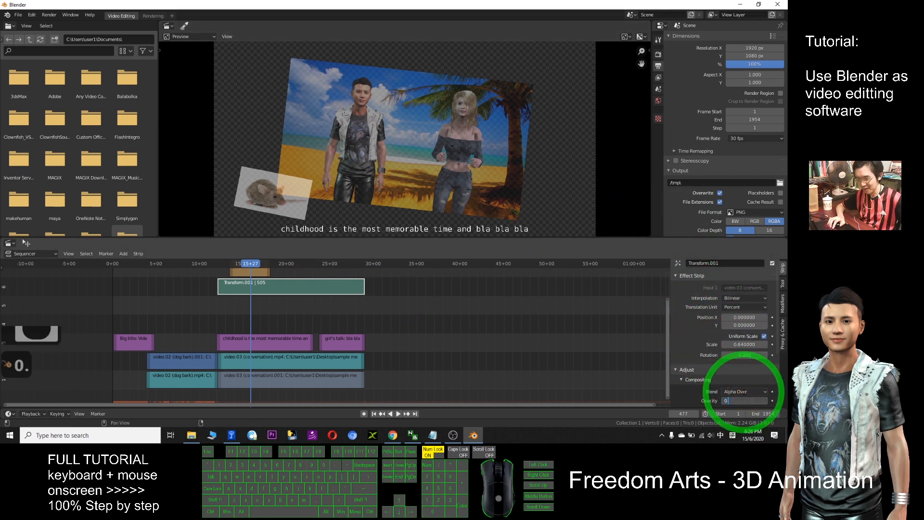
key("BackSpace")
key("BackSpace")
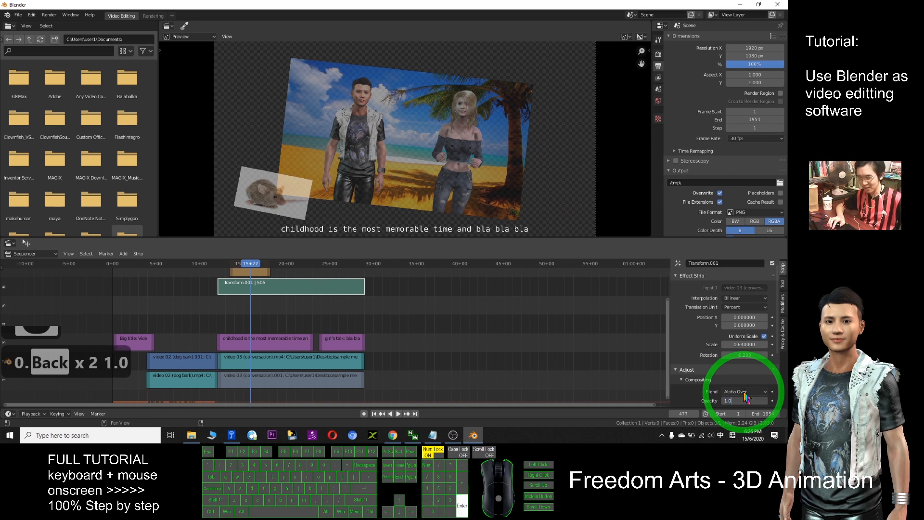
key("Return")
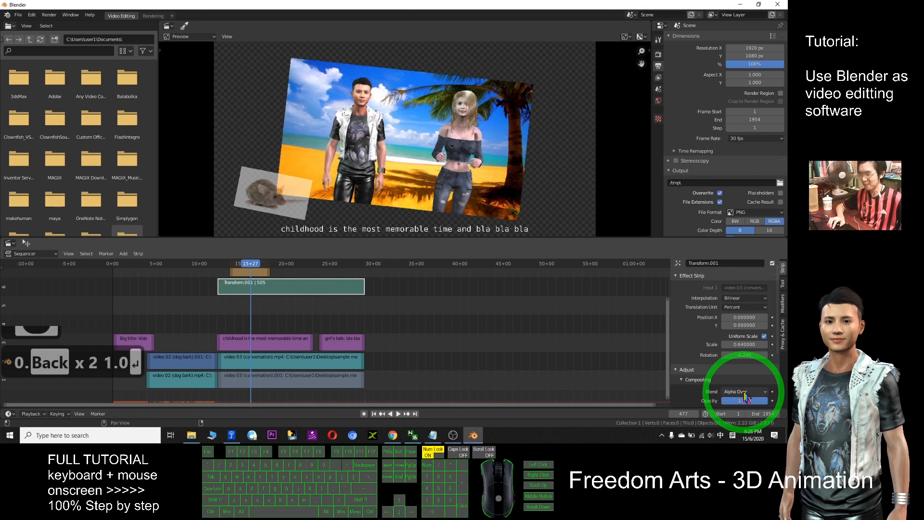
Mute the conversation's Transform strip and unmute the original conversation video strip in channel 1
left_click(348, 371)
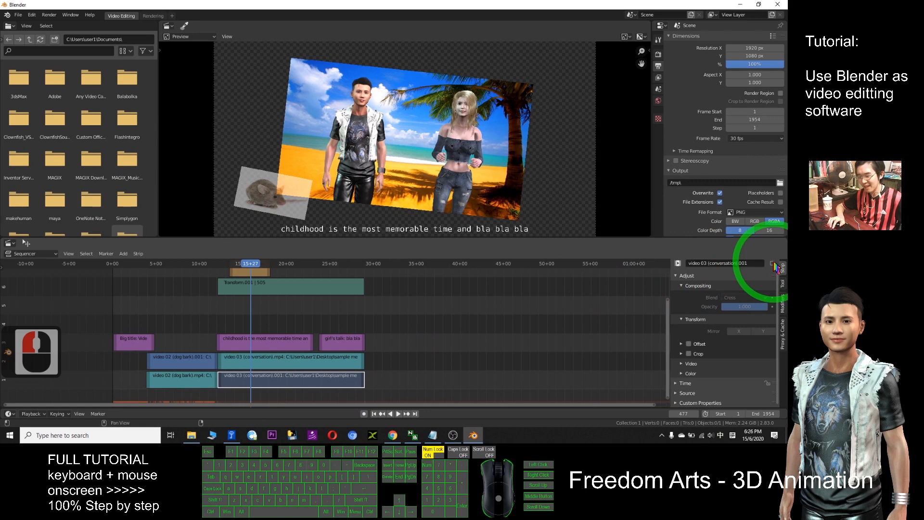
left_click(309, 285)
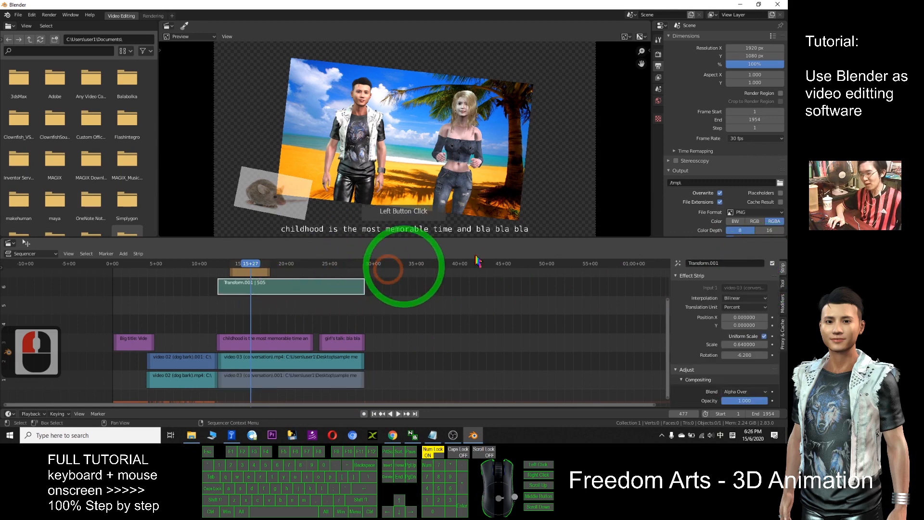
left_click(773, 264)
left_click(320, 374)
left_click(771, 264)
left_click(772, 264)
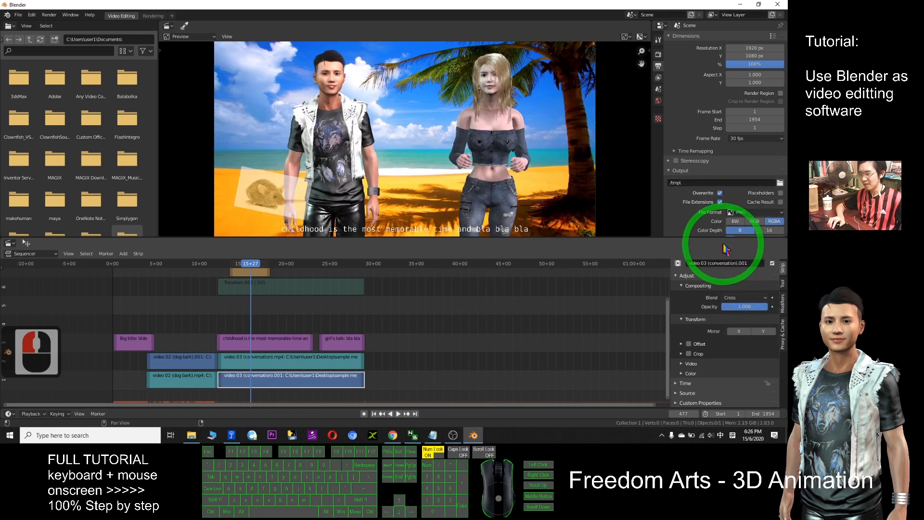
Mute the original conversation video strip in channel 1 again and re-enable its Transform strip
left_click(302, 383)
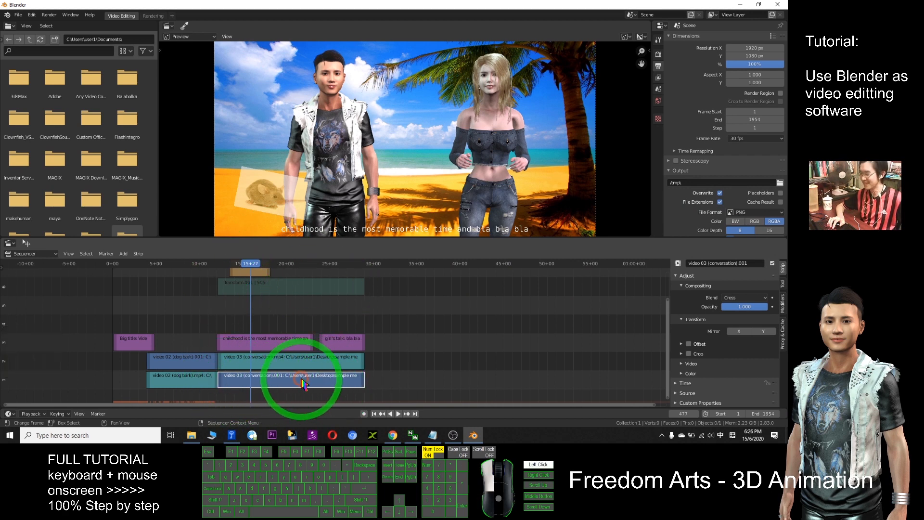
left_click(772, 263)
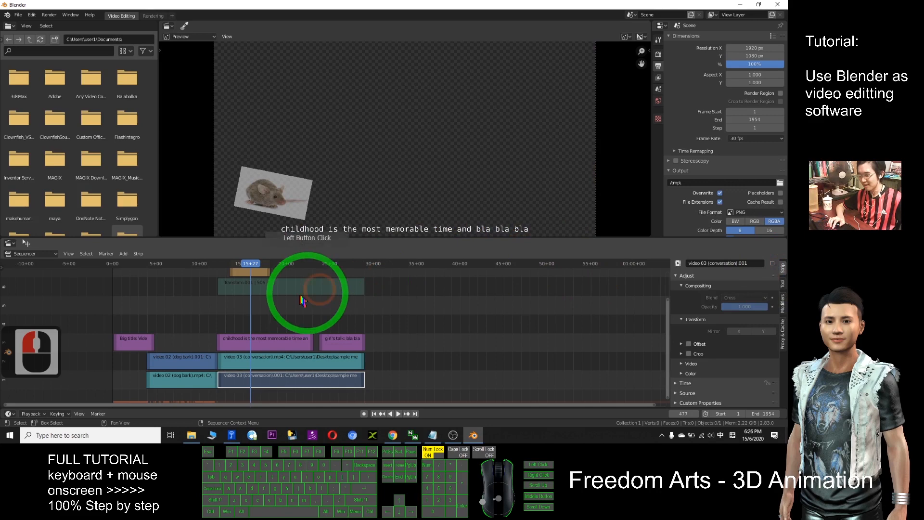
left_click(302, 301)
left_click(771, 263)
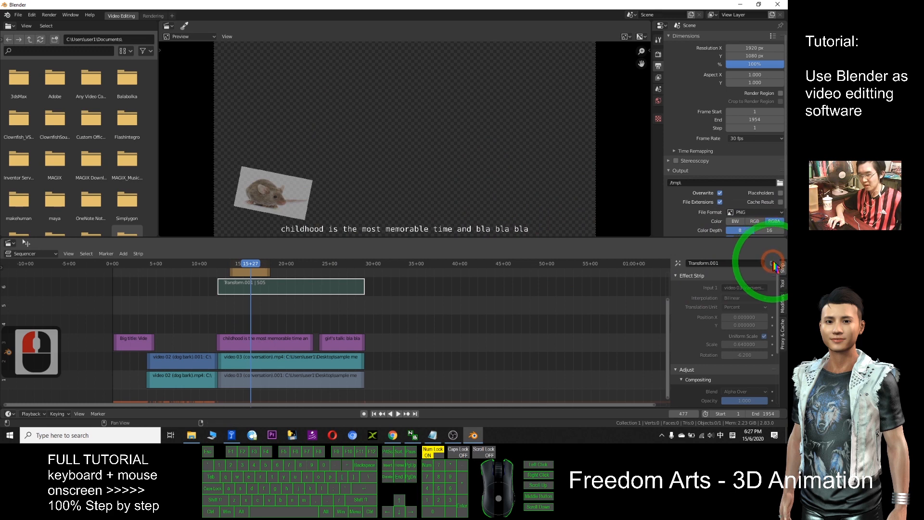
left_click(772, 263)
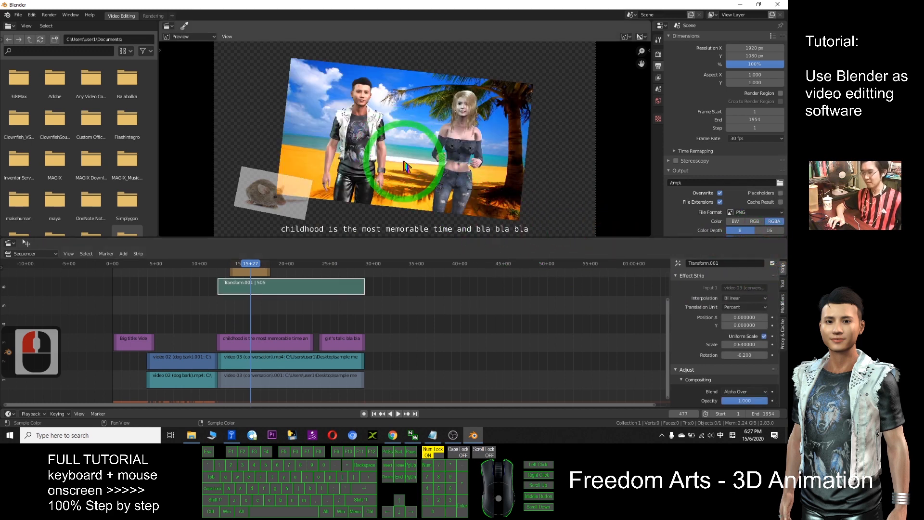
Play the sequence from the title section through the end of the conversation, then stop playback
left_click_drag(248, 263, 128, 266)
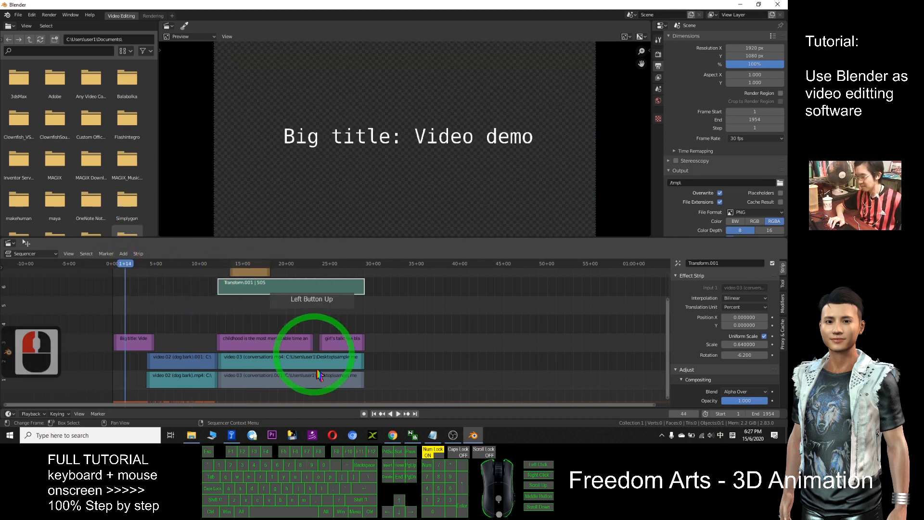
left_click(399, 414)
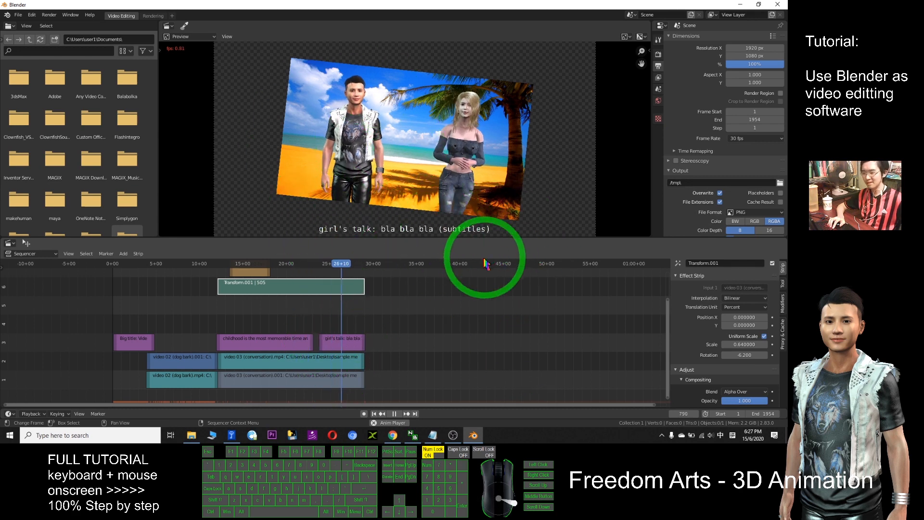
left_click(394, 414)
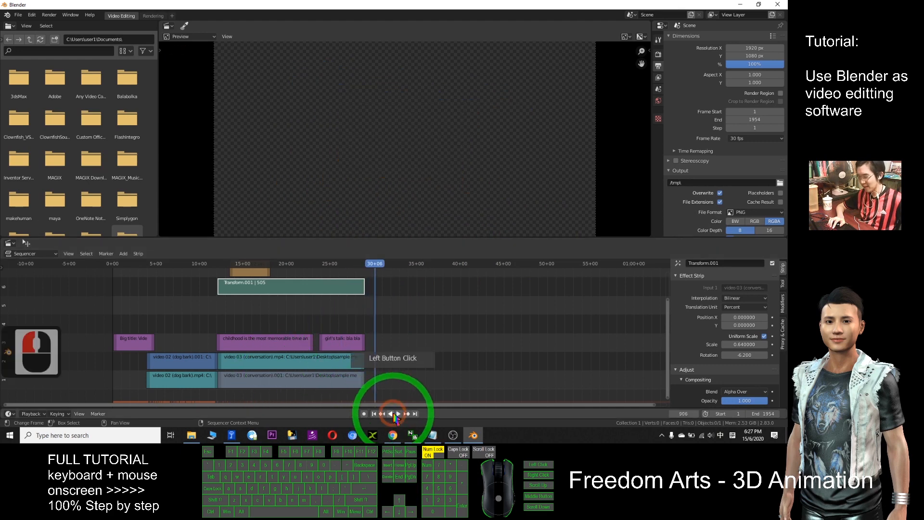
Move the playhead back from the end of the sequence into the conversation section
left_click_drag(666, 327, 662, 299)
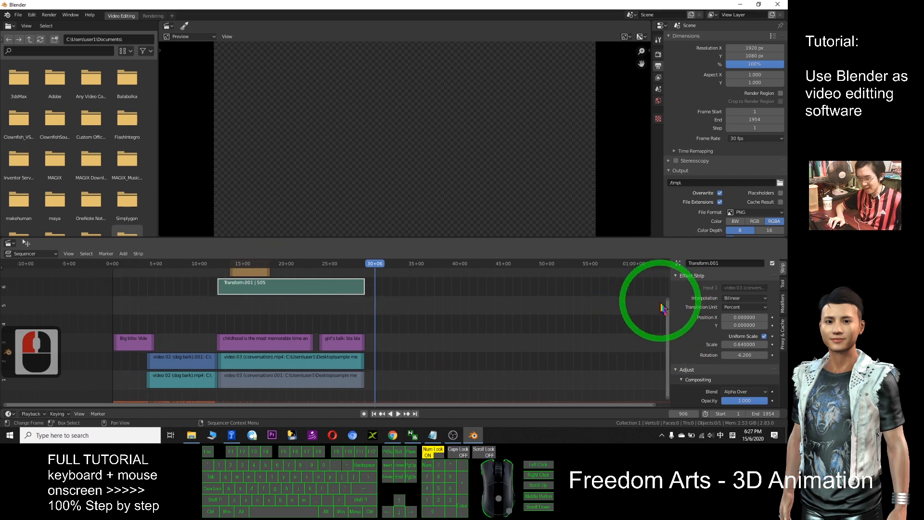
left_click_drag(669, 304, 656, 239)
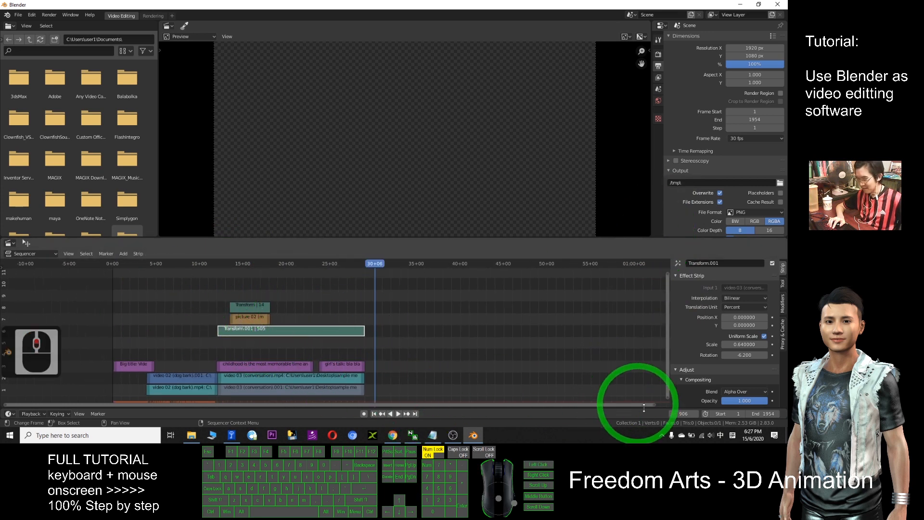
left_click_drag(654, 404, 366, 404)
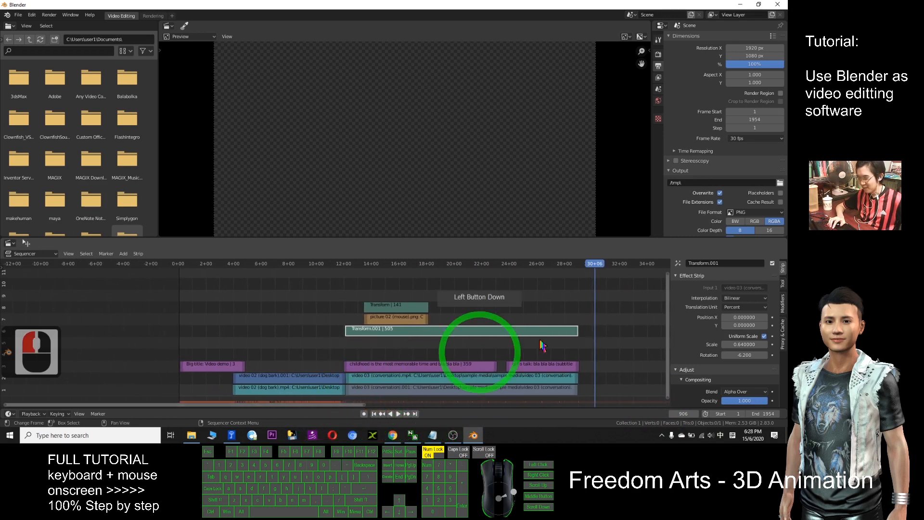
scroll(600, 356, "up", 6)
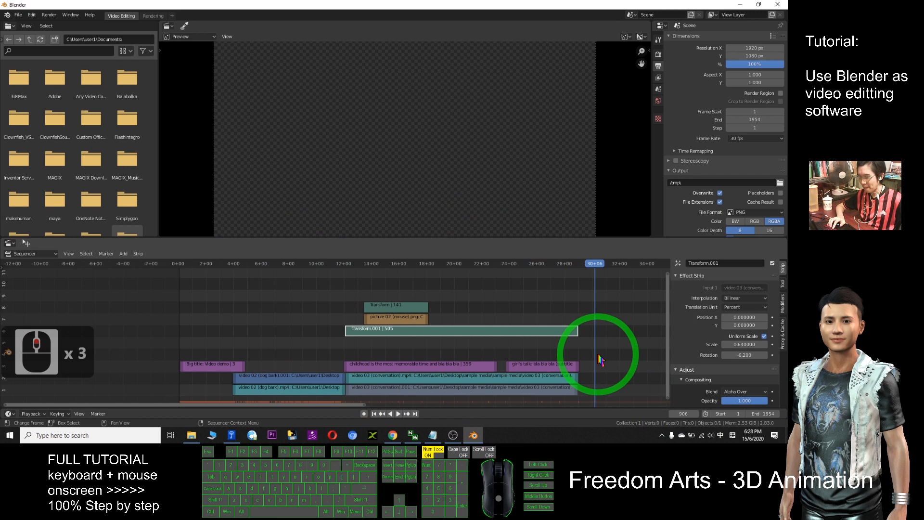
scroll(535, 335, "down", 5)
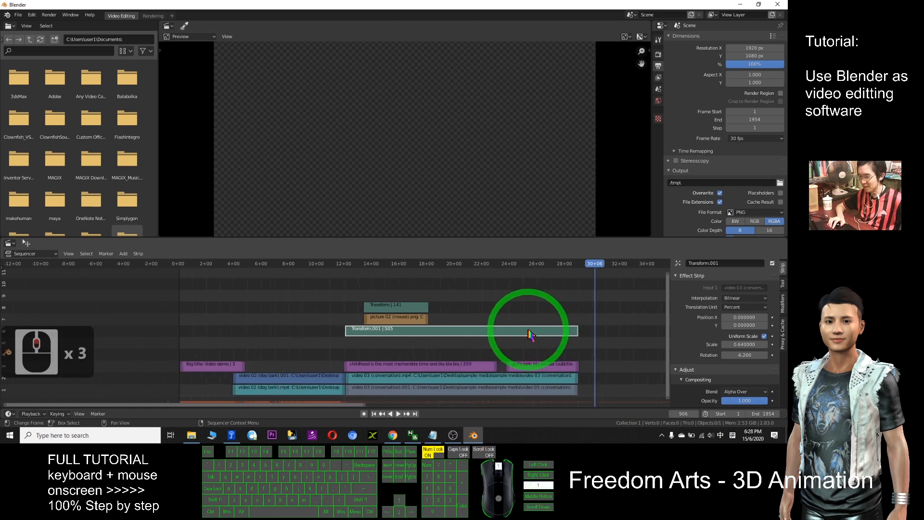
scroll(538, 339, "up", 2)
scroll(538, 338, "down", 2)
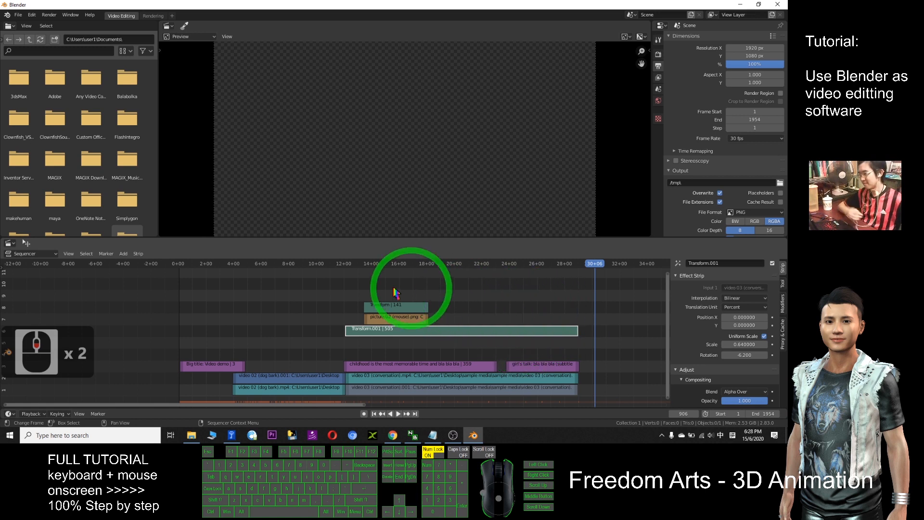
left_click_drag(594, 265, 526, 289)
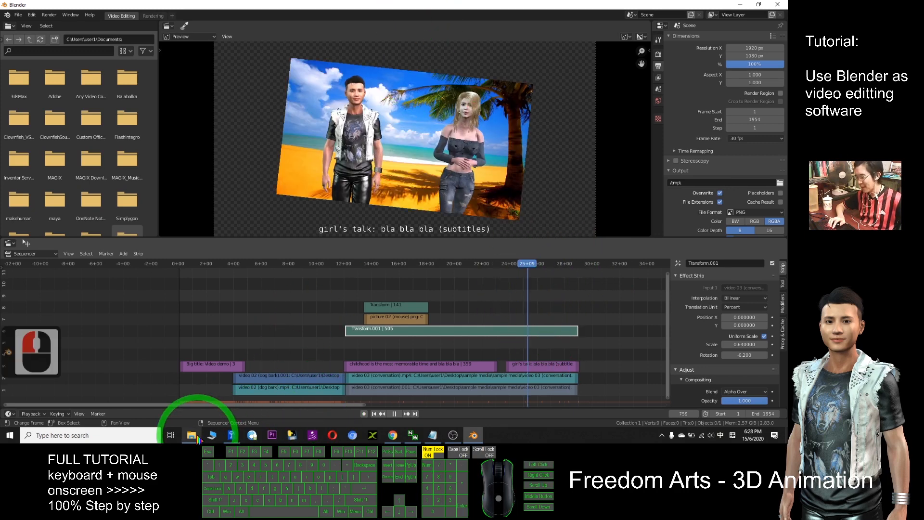
Add song 01 (guitar).mp3 from File Explorer's sample media folder to channel 4, starting at about 26 seconds
left_click(193, 435)
left_click_drag(385, 160, 183, 89)
left_click(134, 200)
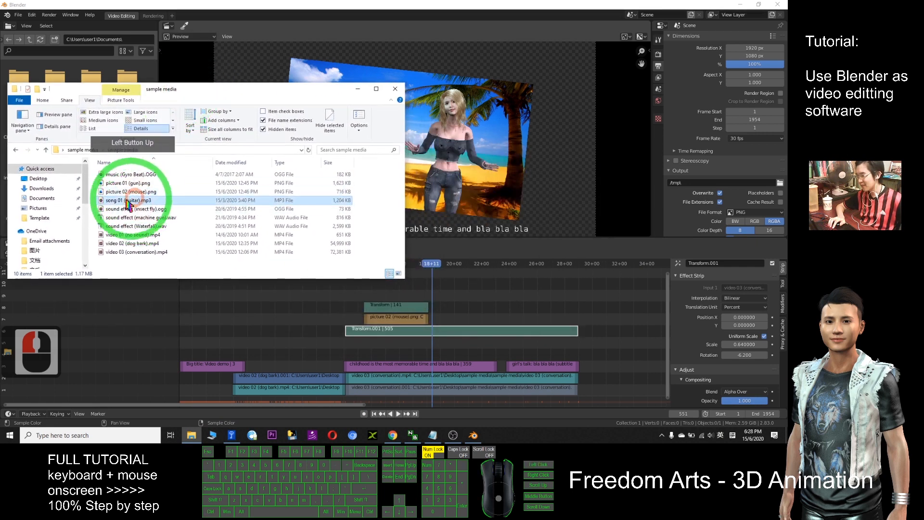
left_click(124, 202)
left_click_drag(126, 205, 472, 351)
mouse_move(575, 356)
left_mouse_down()
mouse_move(594, 355)
mouse_move(558, 355)
left_mouse_up()
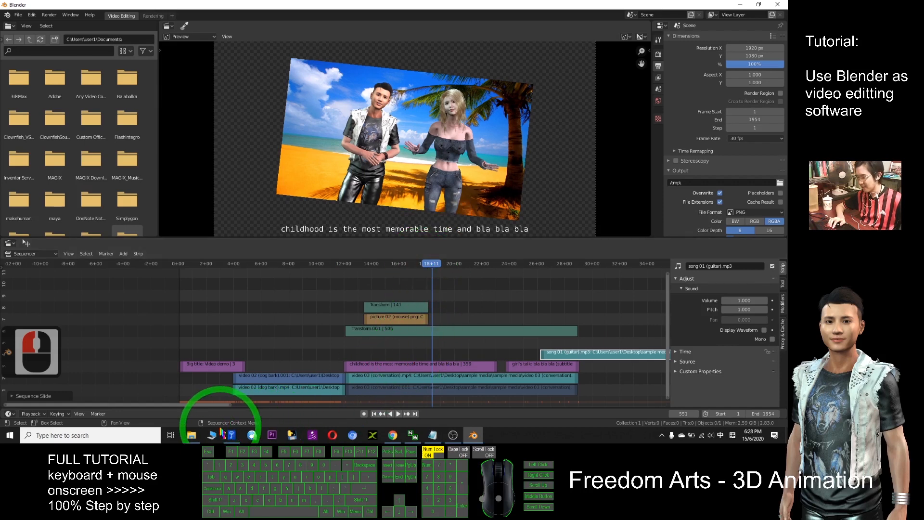
Add sound effect (insect fly).ogg from the sample media folder to channel 4 and shift it to start at about 19 seconds
left_click(192, 435)
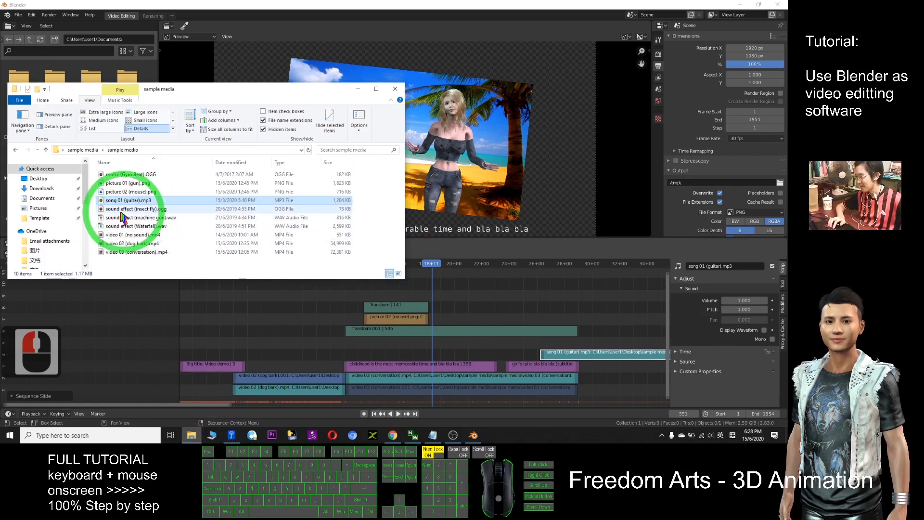
left_click_drag(130, 211, 521, 319)
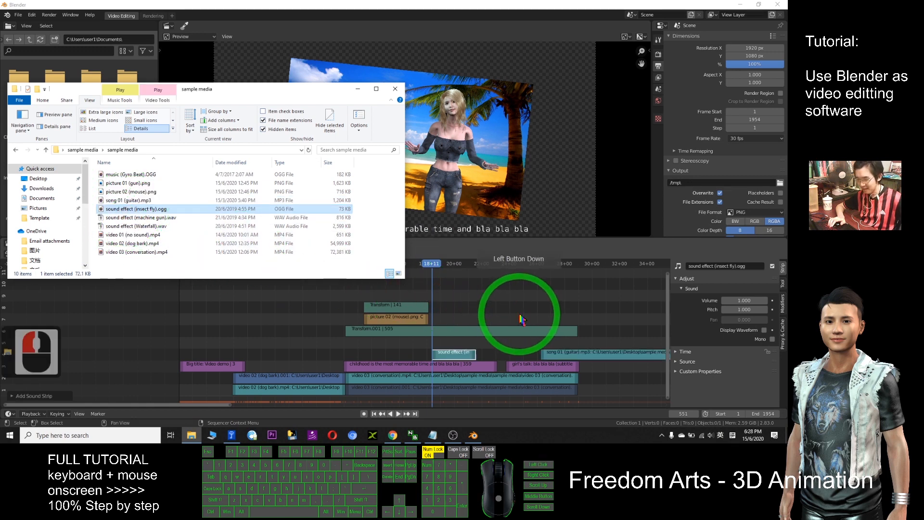
left_click(452, 354)
left_click_drag(455, 355, 469, 355)
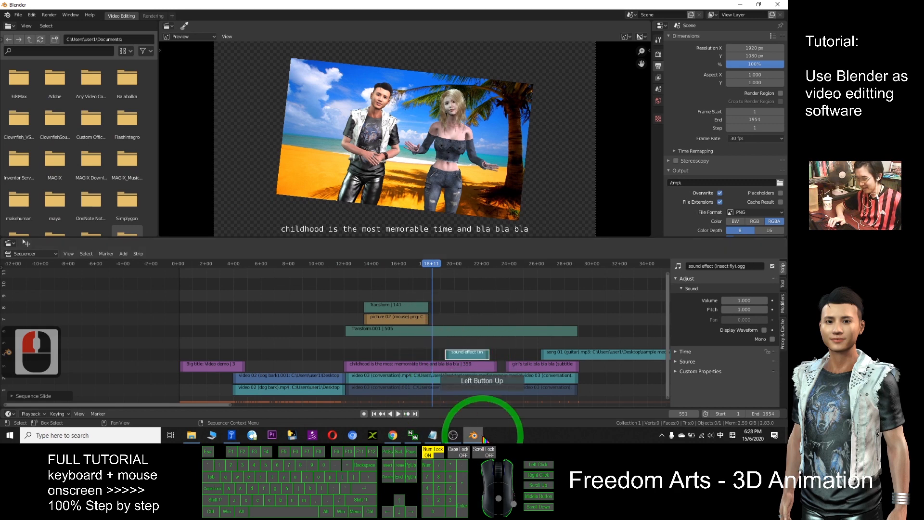
Add sound effect (machine gun).wav from File Explorer's sample media folder to channel 5, starting at 0 seconds
left_click(192, 435)
left_click(134, 209)
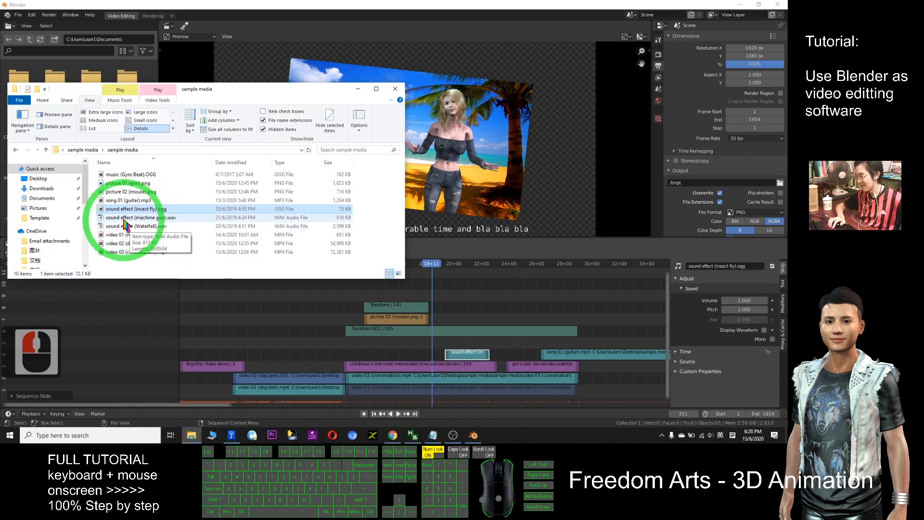
left_click(145, 217)
left_click_drag(153, 218, 220, 340)
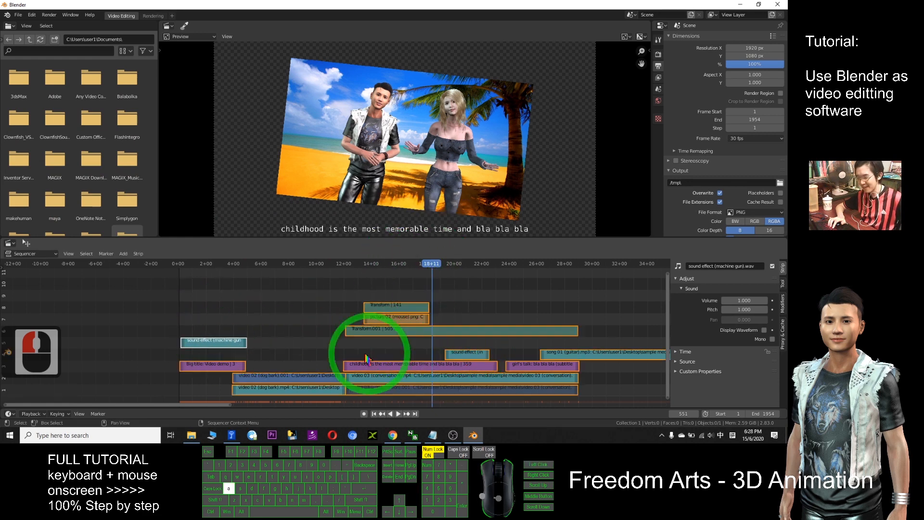
left_click(217, 341)
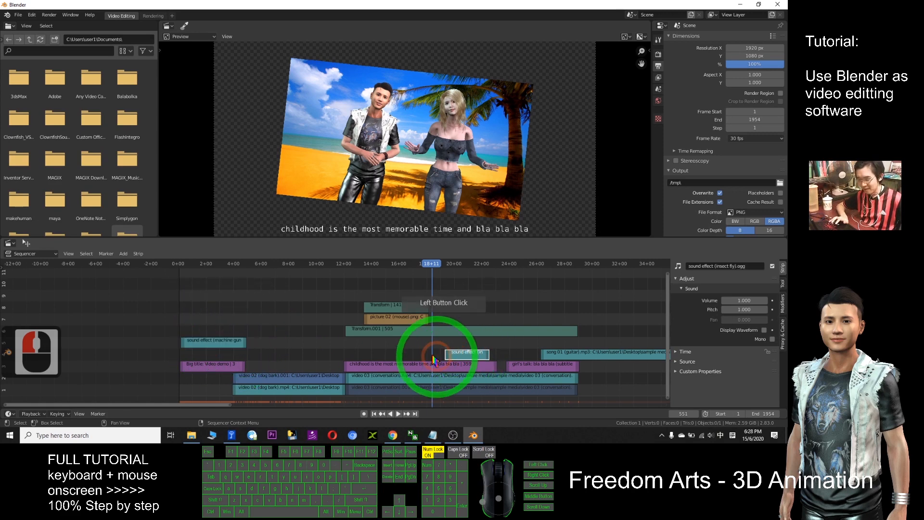
Play the sequence from the beginning, past the insect sound and into the guitar song after the conversation, then stop playback
left_click(466, 358)
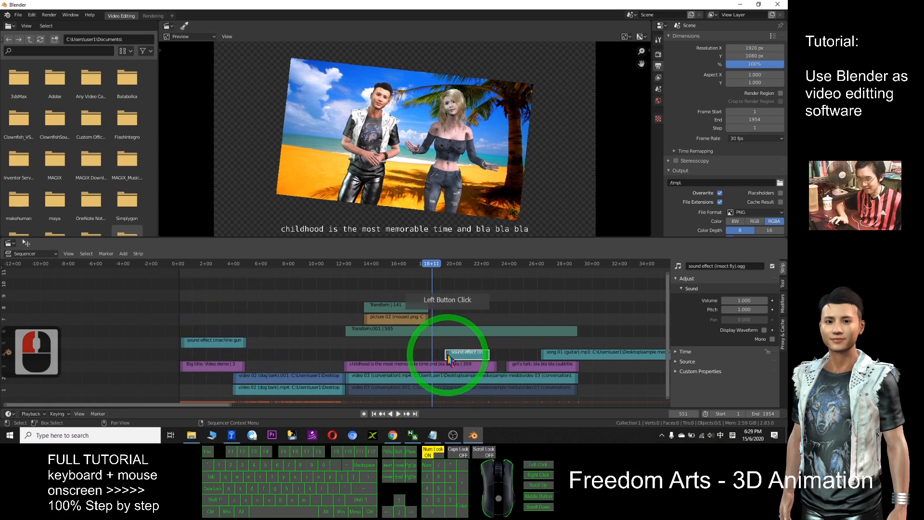
left_click(548, 355)
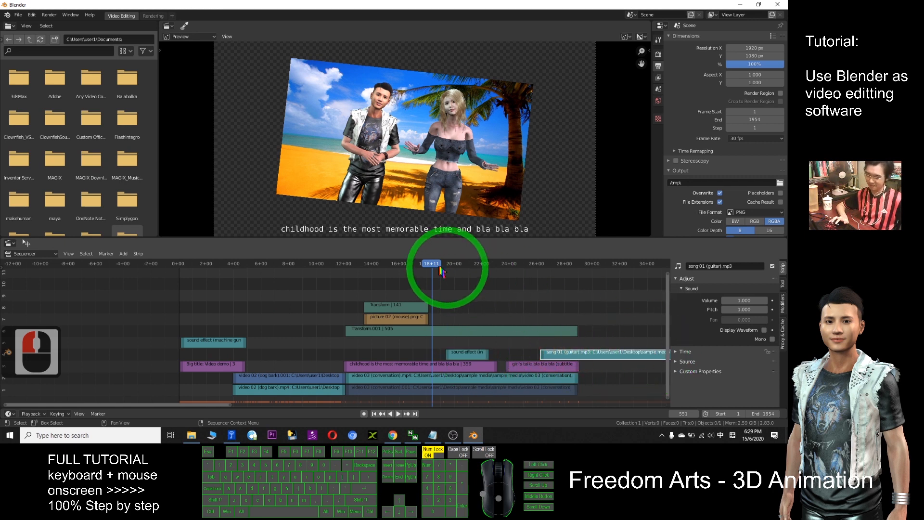
left_click_drag(289, 270, 176, 279)
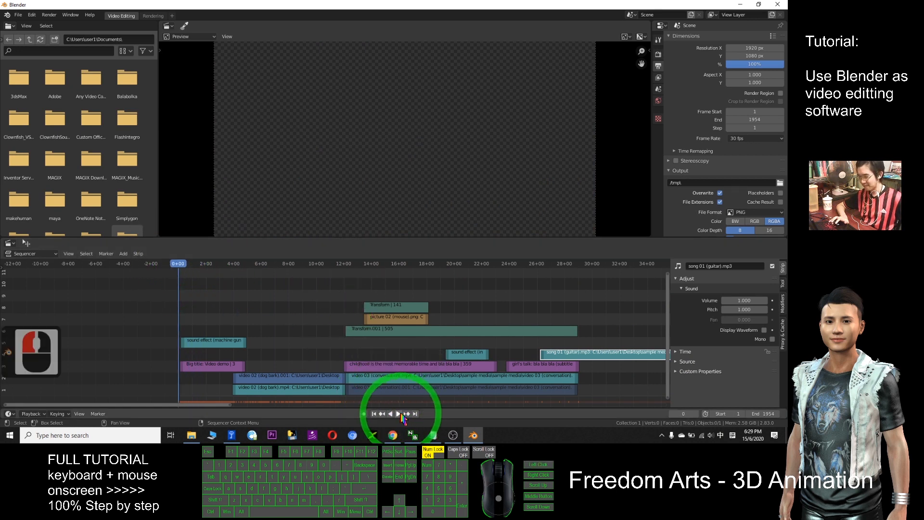
left_click(397, 413)
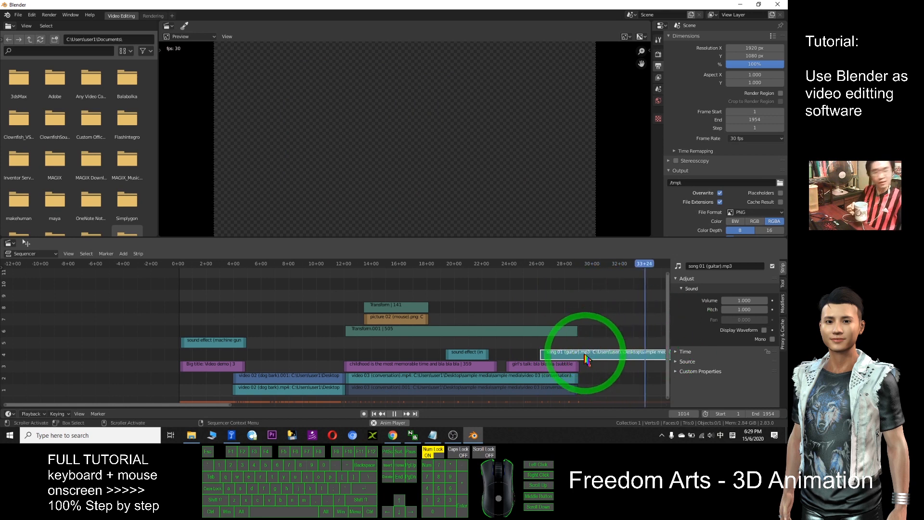
left_click(397, 414)
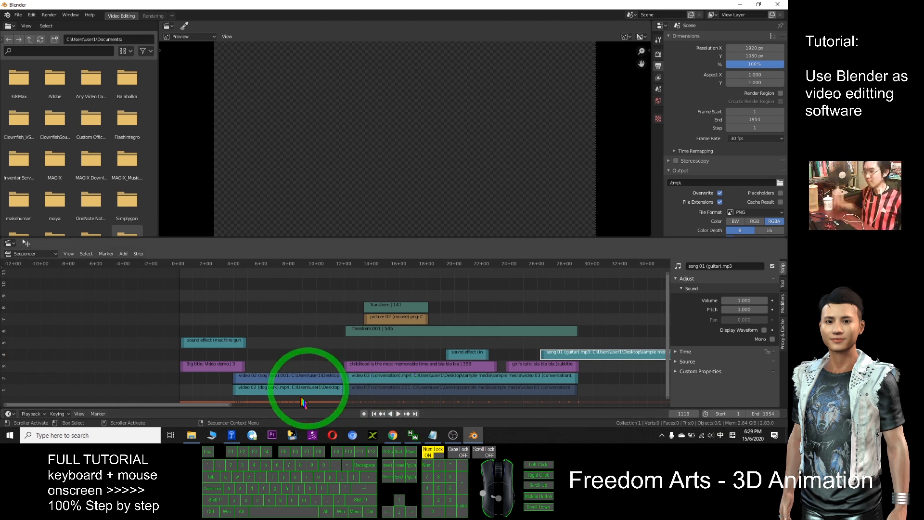
Split the guitar song strip on channel 4 at 30+13 and delete the part after the cut
left_click_drag(230, 404, 666, 404)
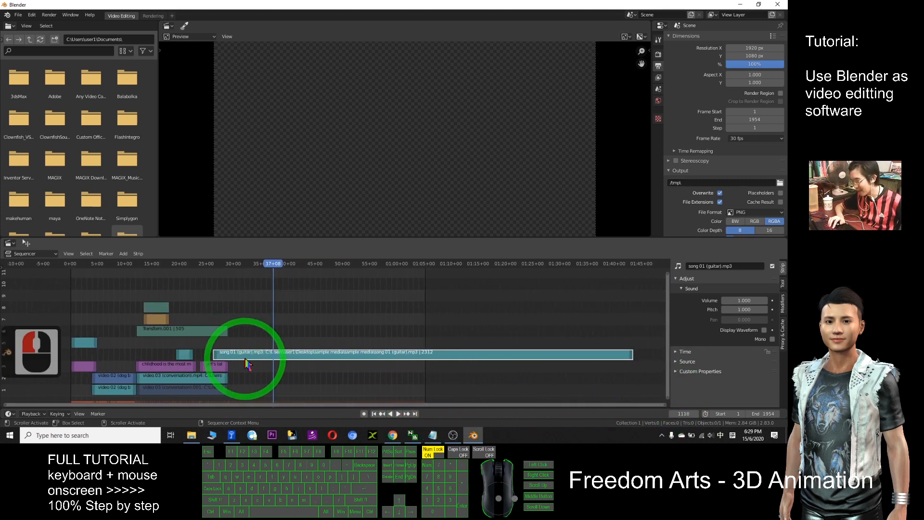
left_click_drag(272, 268, 238, 271)
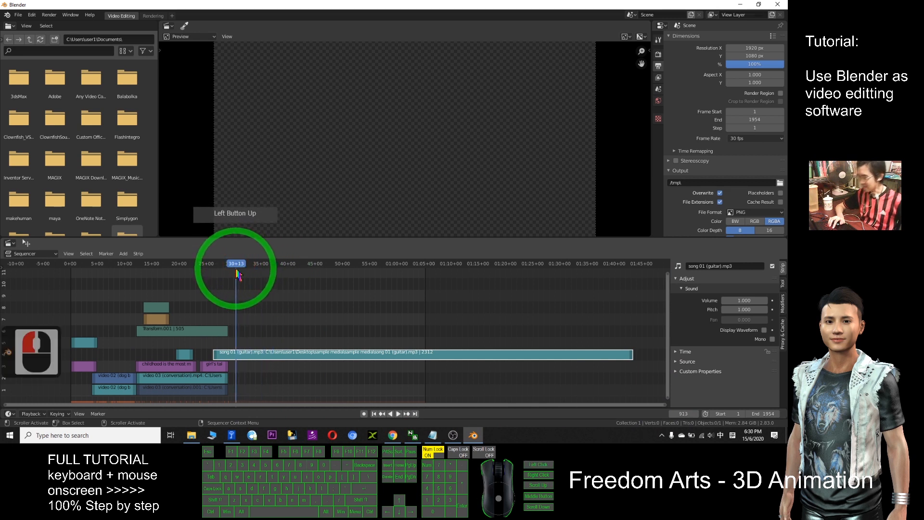
key("k")
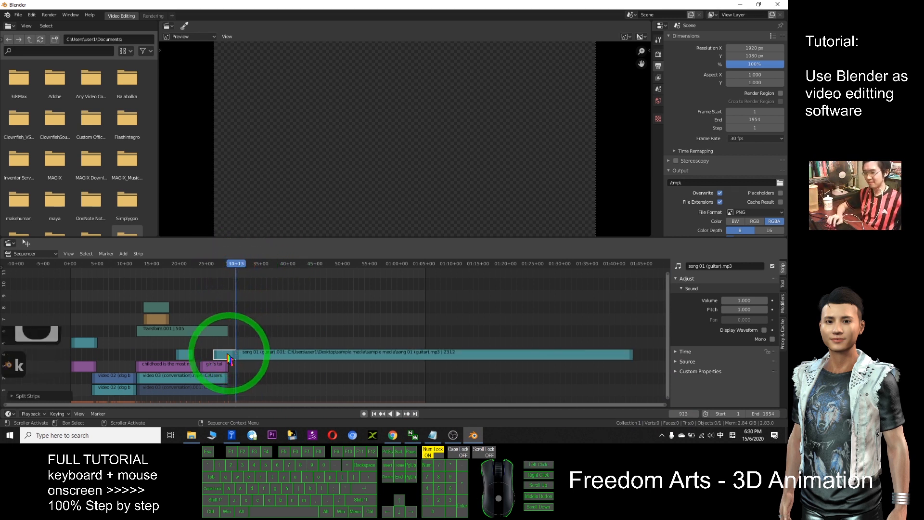
left_click(247, 354)
left_click(223, 354)
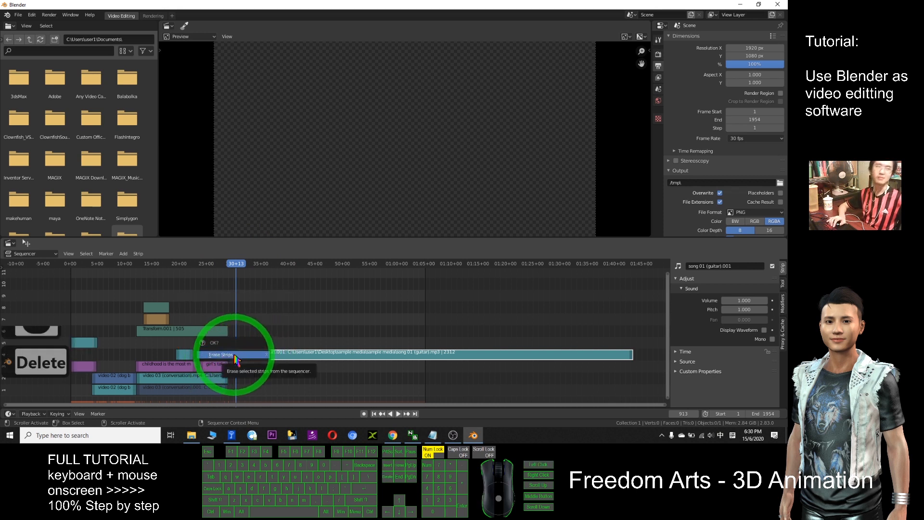
left_click(236, 358)
left_click(259, 273)
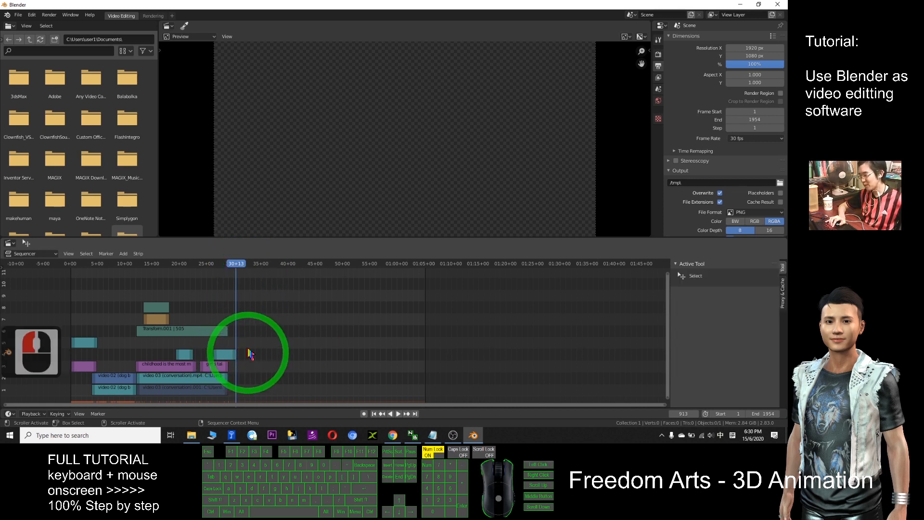
Duplicate the "Big title: Video demo" text strip onto channel 4, directly after the shortened guitar song at about 30+13
left_click_drag(387, 405, 209, 363)
left_click(203, 367)
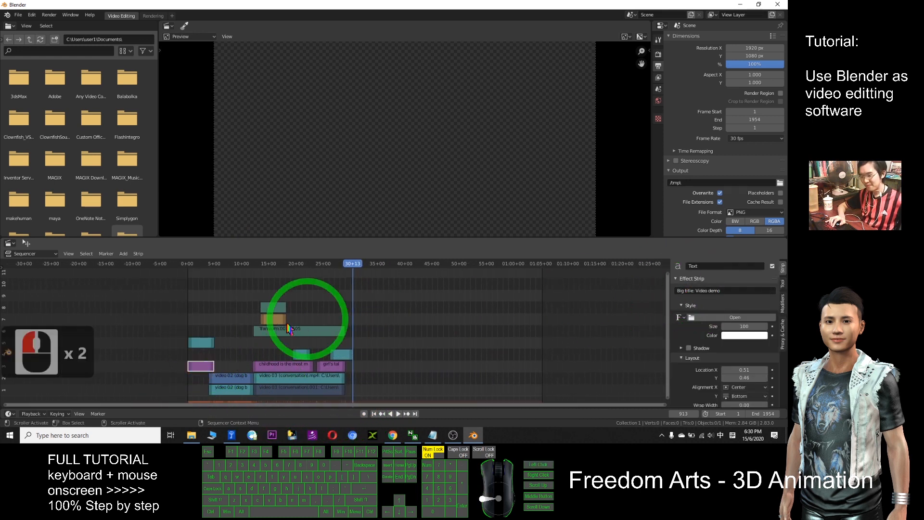
left_click(202, 369)
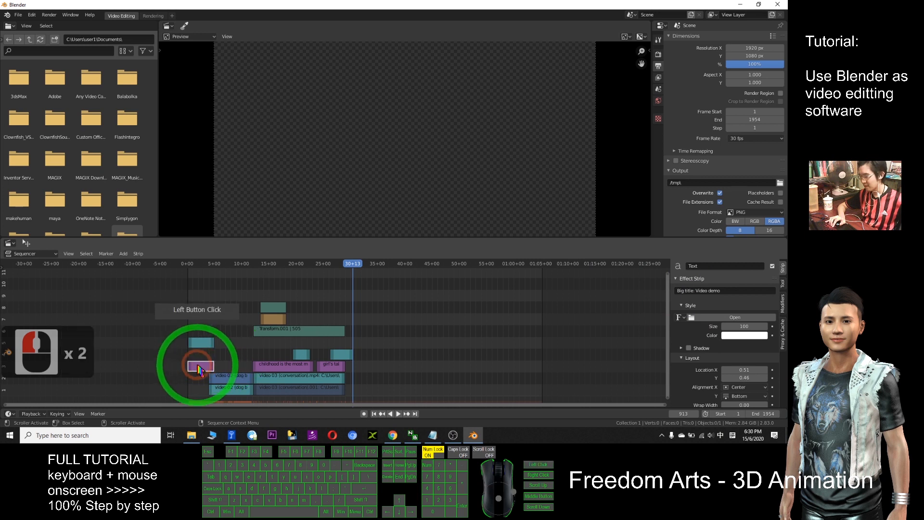
left_click(200, 370)
left_click(200, 370)
key("ctrl+c")
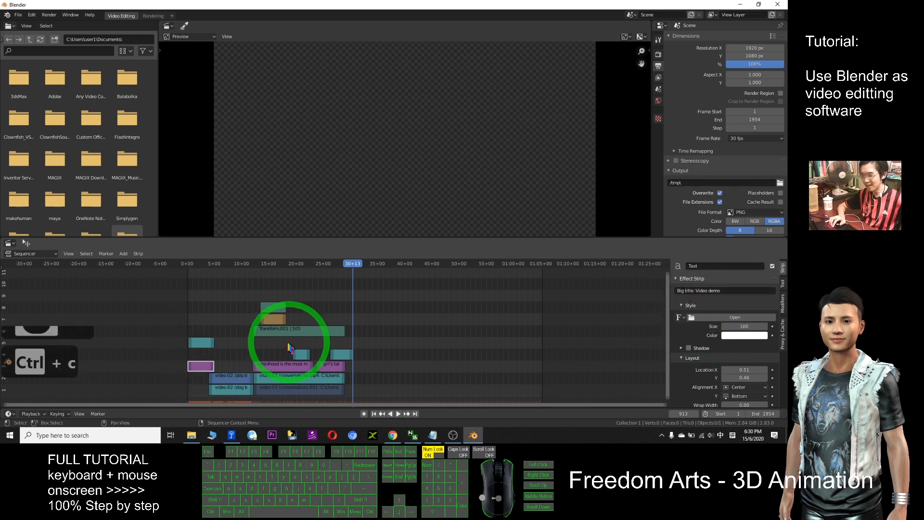
key("ctrl+v")
left_click_drag(201, 356, 365, 353)
Change the copied title's text to "End. Thank you for watching"
left_click(717, 290)
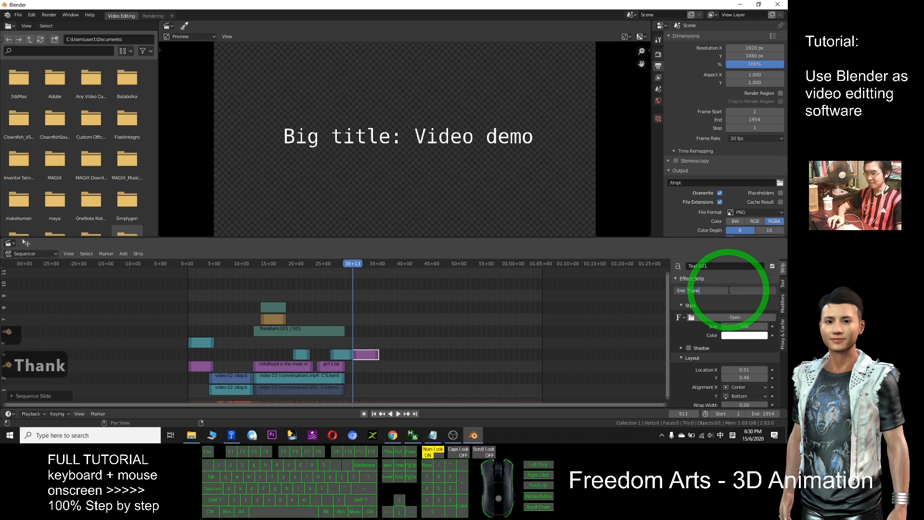
type("r watc")
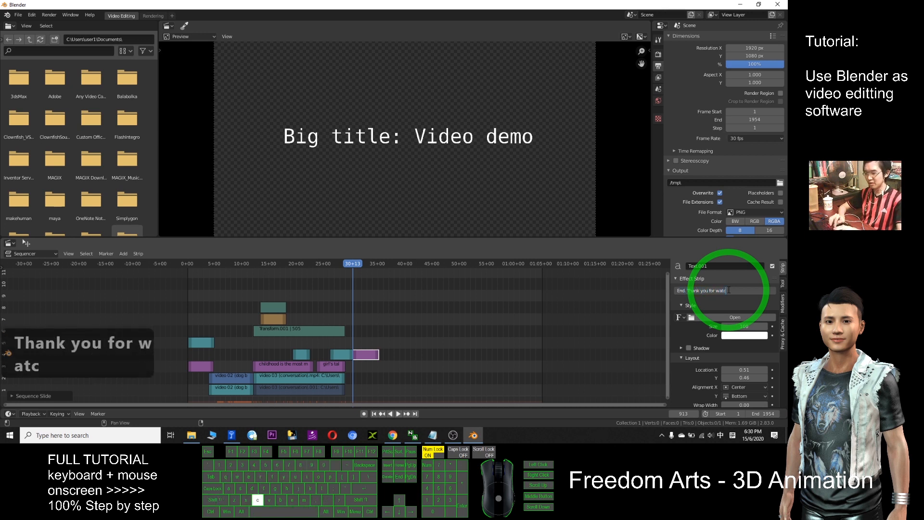
type("hing")
key("Return")
Move the closing title up to channel 5, starting at about 26 seconds above the guitar song
mouse_move(346, 264)
left_mouse_down()
mouse_move(362, 269)
mouse_move(354, 264)
left_mouse_up()
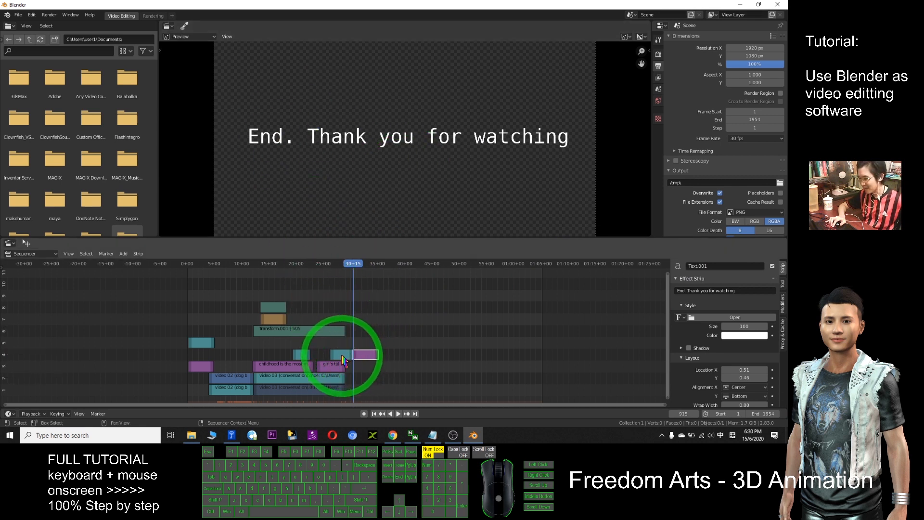
mouse_move(366, 354)
left_mouse_down()
mouse_move(371, 343)
mouse_move(351, 310)
mouse_move(382, 331)
mouse_move(371, 360)
left_mouse_up()
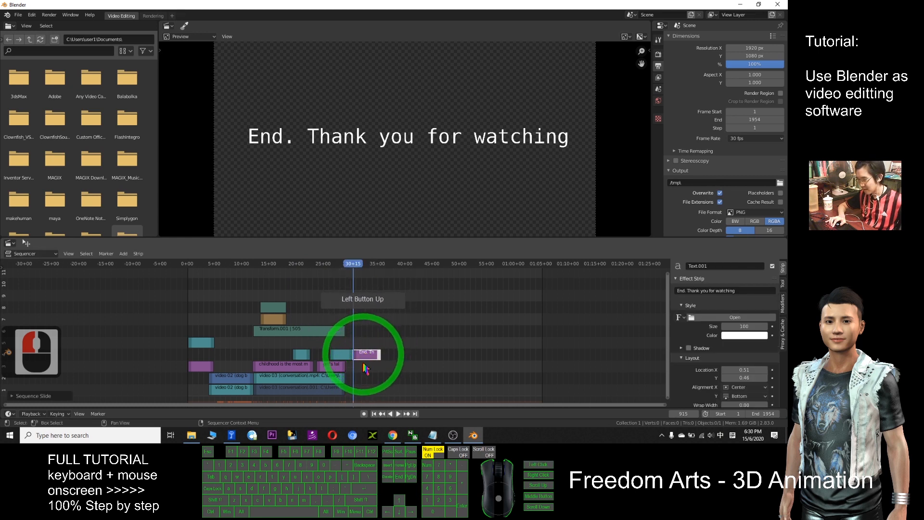
left_click_drag(366, 359, 340, 345)
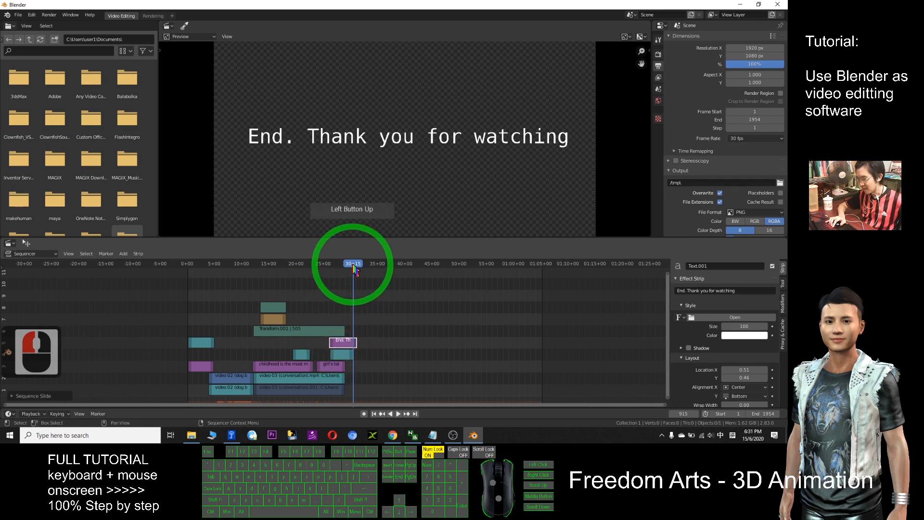
Play the end of the conversation into the closing title to check their overlap, then stop playback
left_click_drag(355, 269, 311, 277)
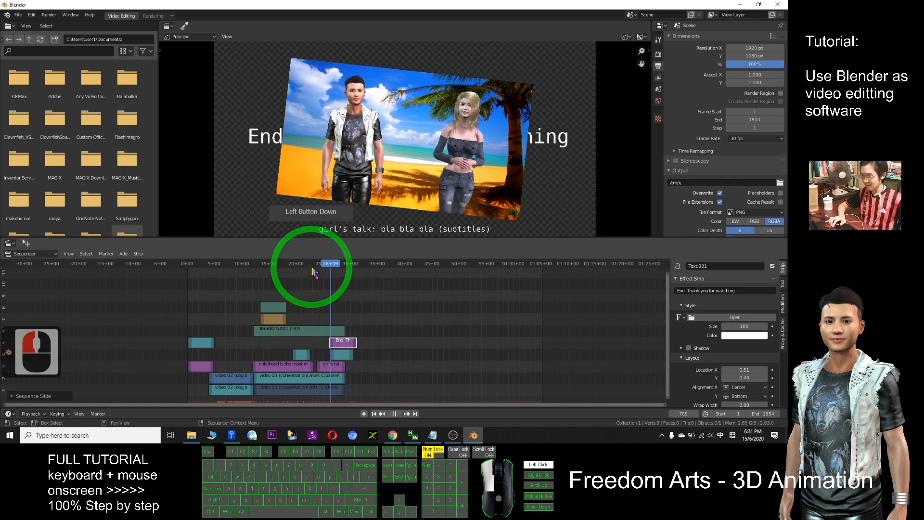
left_click(312, 266)
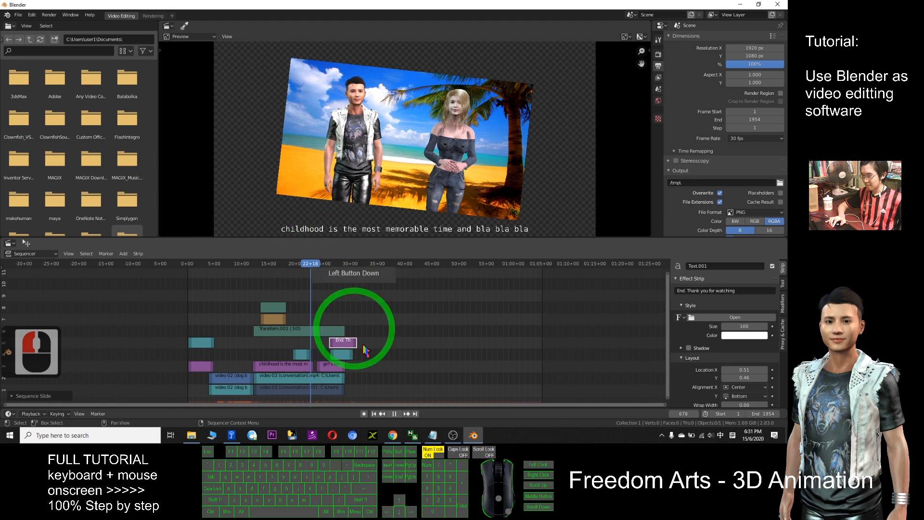
left_click(394, 413)
left_click_drag(392, 266, 316, 268)
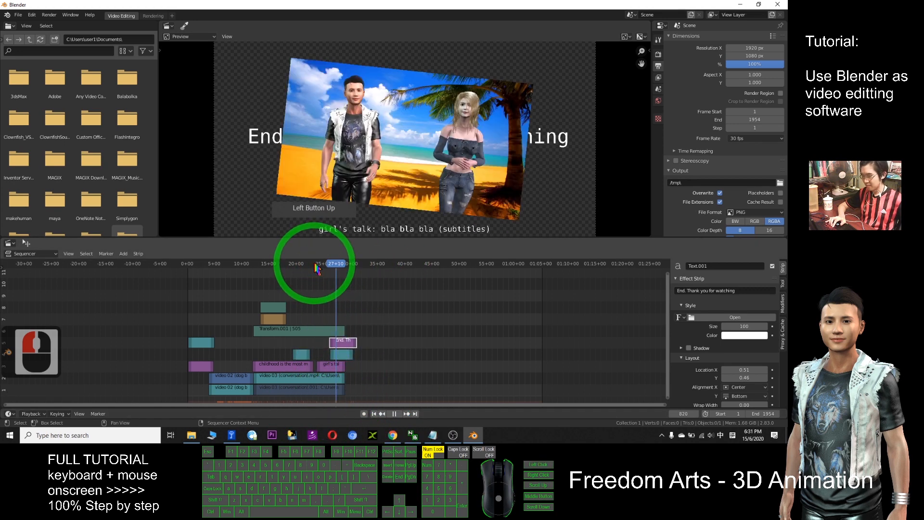
left_click(399, 414)
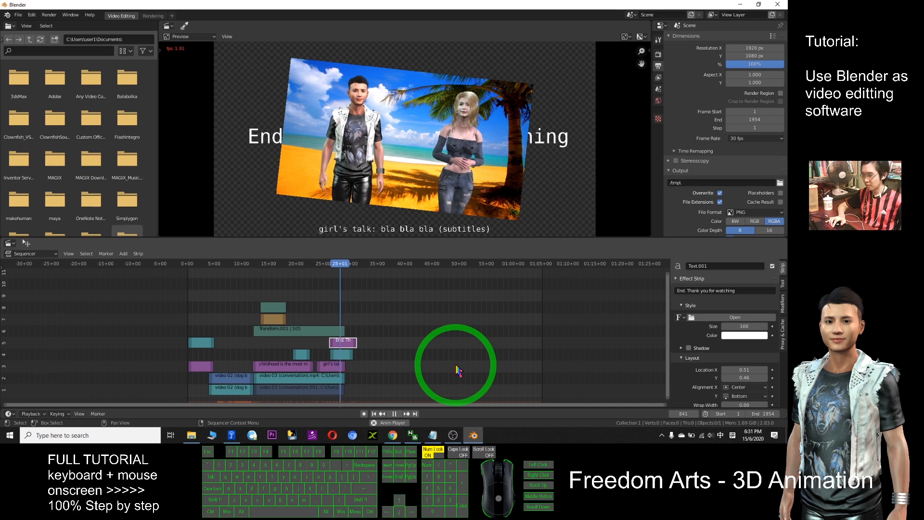
left_click(395, 413)
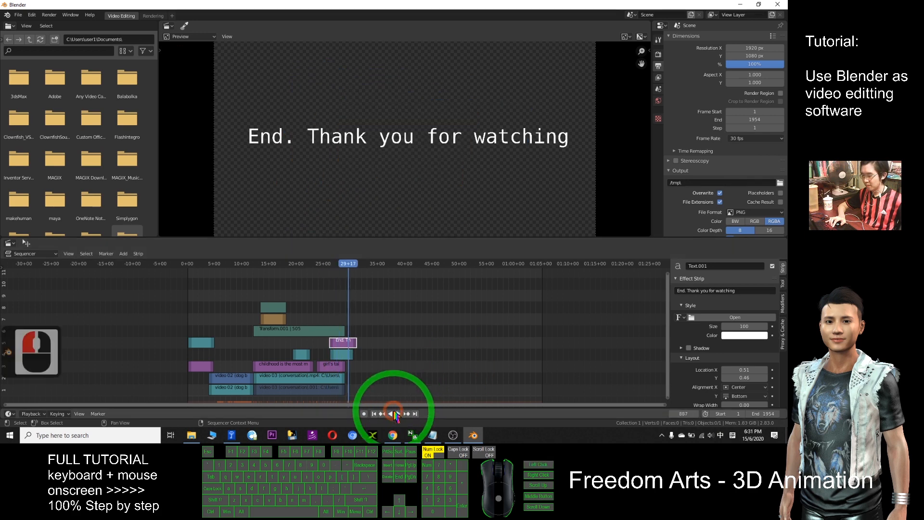
Lengthen the closing title to about 6 seconds and move it to channel 7, starting at about 28 seconds
left_click(339, 341)
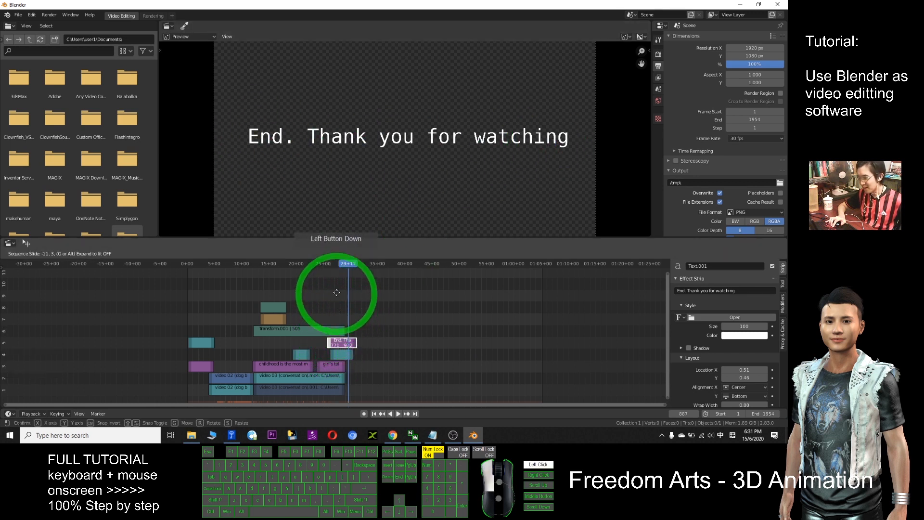
left_click_drag(367, 289, 330, 306)
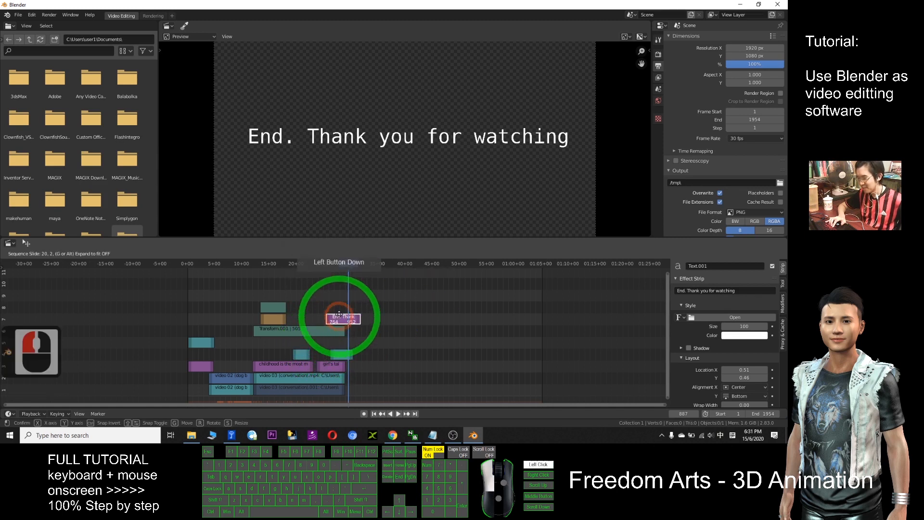
left_click_drag(336, 324, 351, 321)
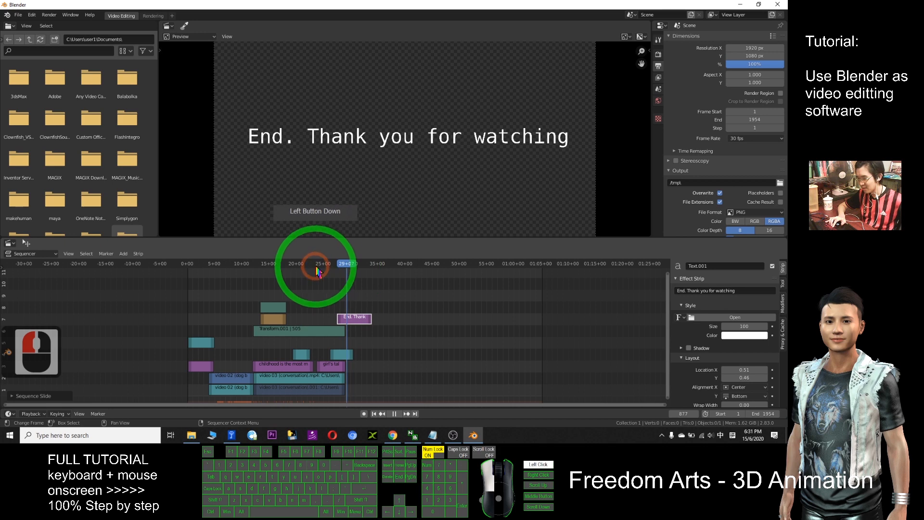
Play the sequence from about 23 seconds into the repositioned closing title, then stop playback
left_click_drag(317, 269, 315, 269)
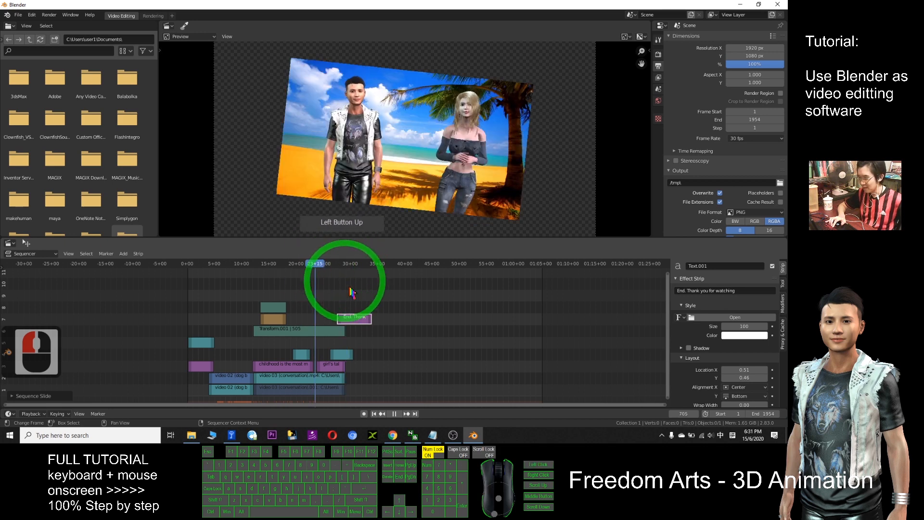
left_click(394, 414)
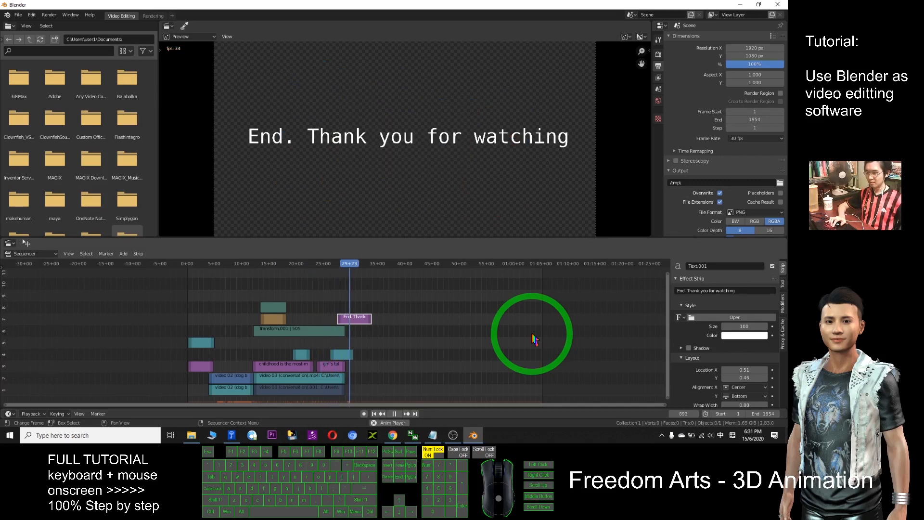
left_click(394, 414)
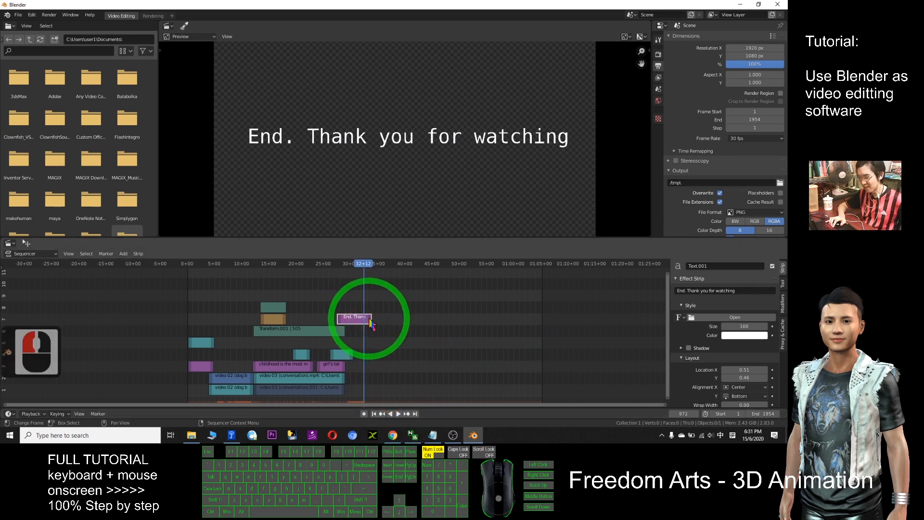
Trim the closing title's end to about 32 seconds and set the scene's end frame to 976
left_click_drag(369, 318, 361, 319)
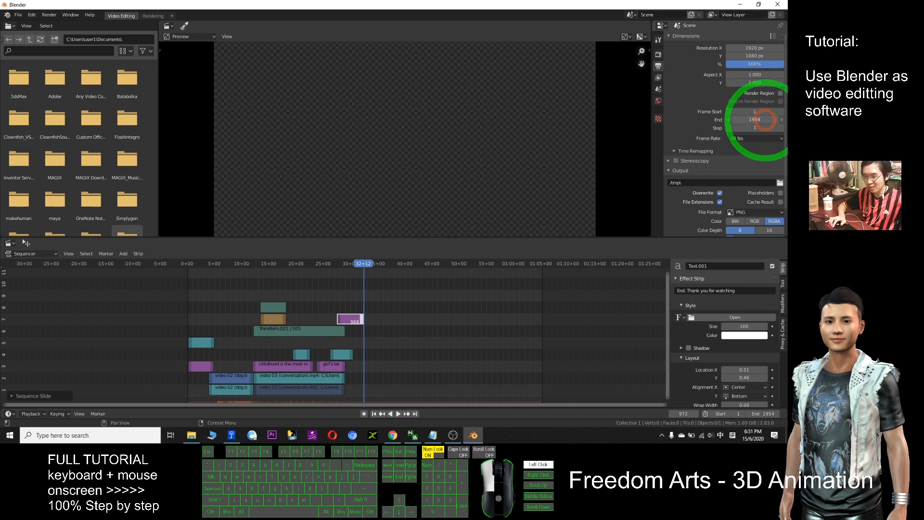
left_click_drag(760, 123, 365, 126)
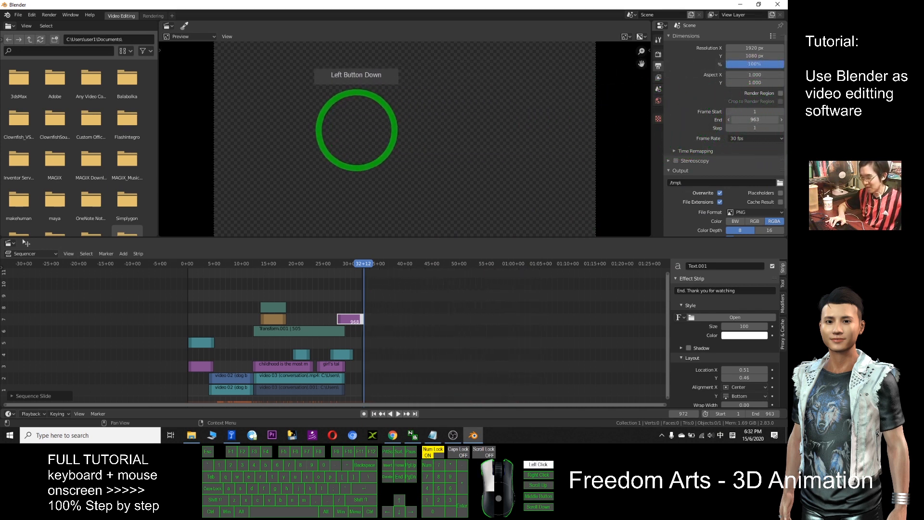
left_click_drag(768, 126, 769, 126)
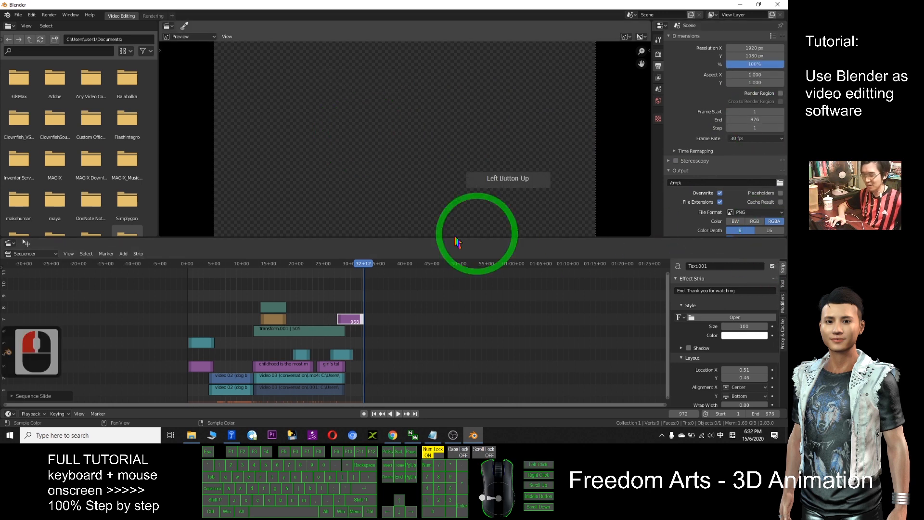
Scrub the playhead past the closing title to about 43 seconds to check the end of the sequence
left_click_drag(358, 264, 269, 390)
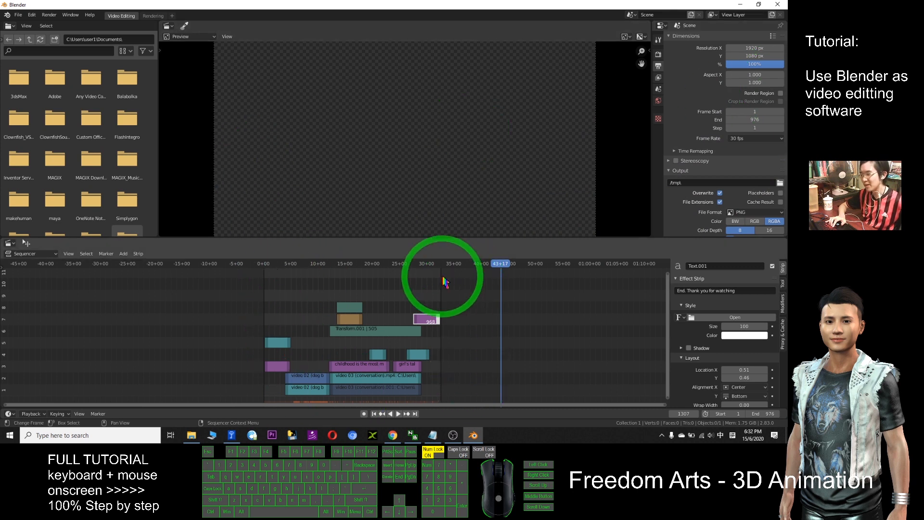
scroll(353, 334, "up", 5)
scroll(353, 333, "up", 4)
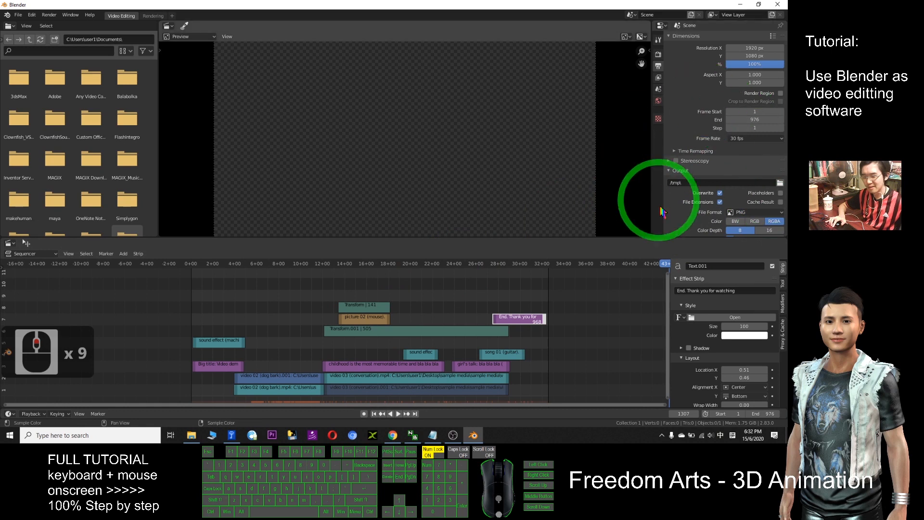
Set the output file format to AVI JPEG
left_click(743, 213)
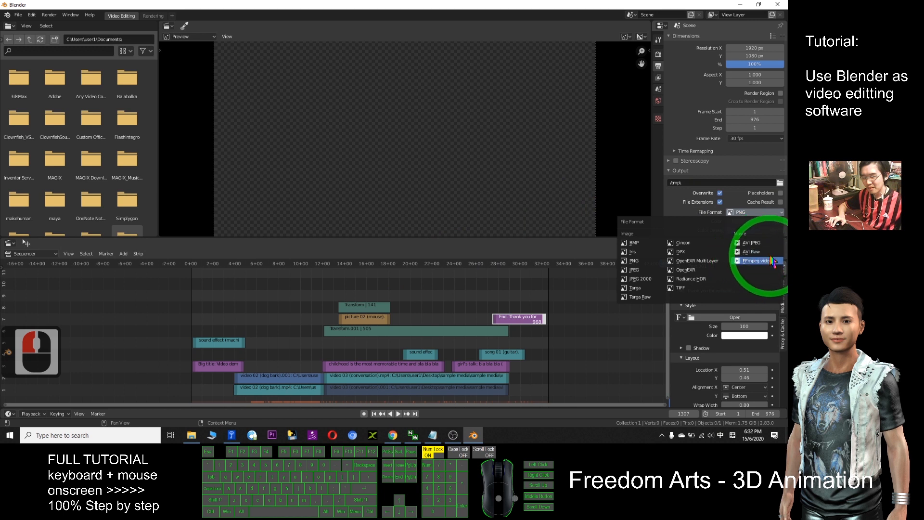
left_click(754, 246)
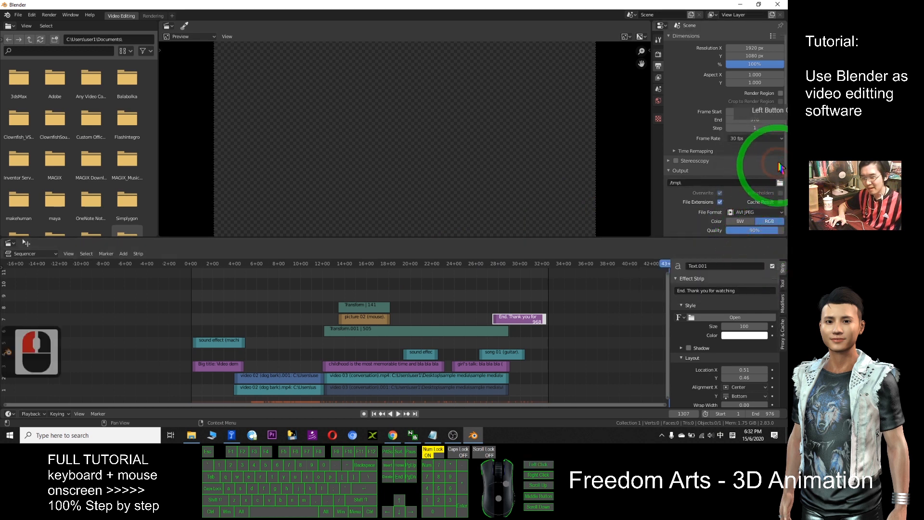
left_click_drag(788, 156, 786, 171)
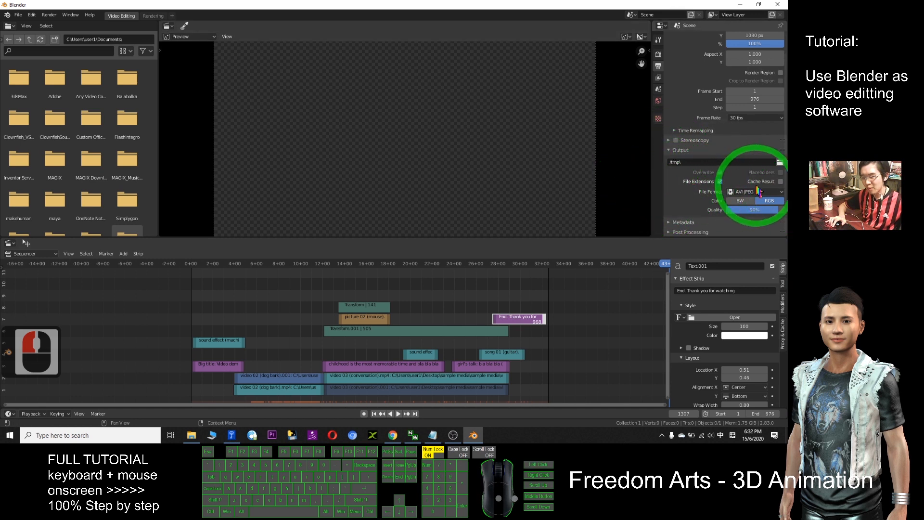
Expand the metadata settings, widen the properties editor to examine the output options, and open the file format choices
left_click(670, 222)
scroll(670, 221, "down", 6)
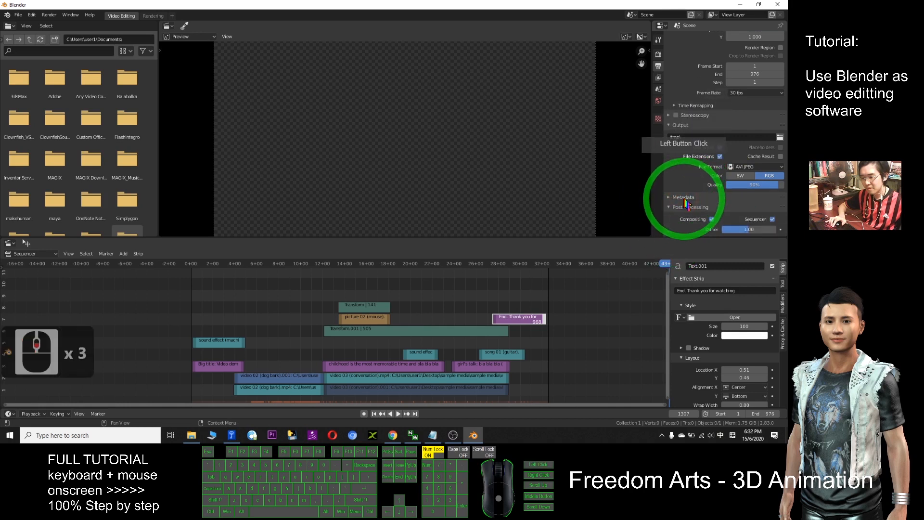
scroll(671, 202, "down", 5)
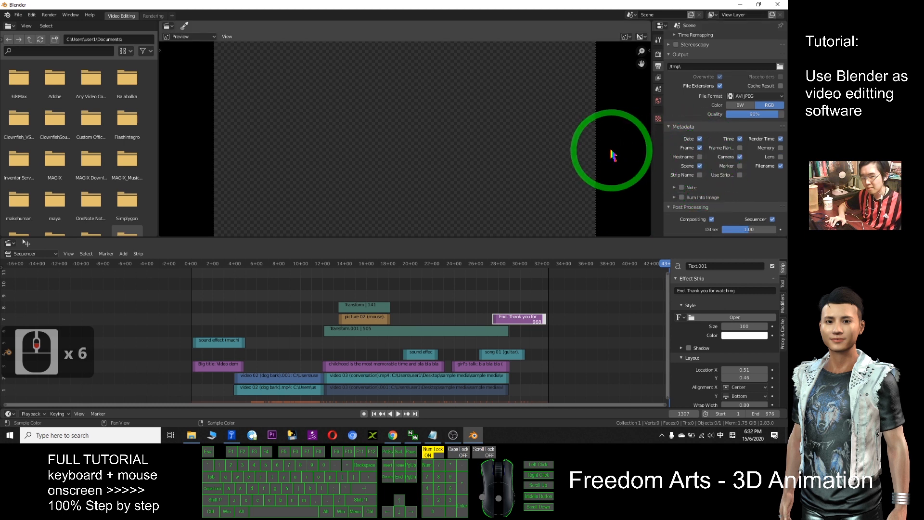
left_click_drag(651, 153, 601, 147)
scroll(738, 171, "up", 3)
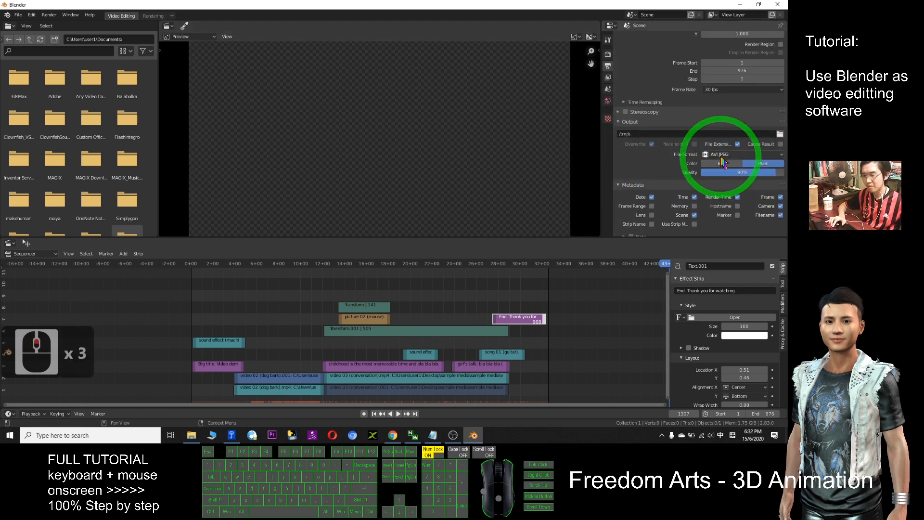
scroll(712, 159, "down", 5)
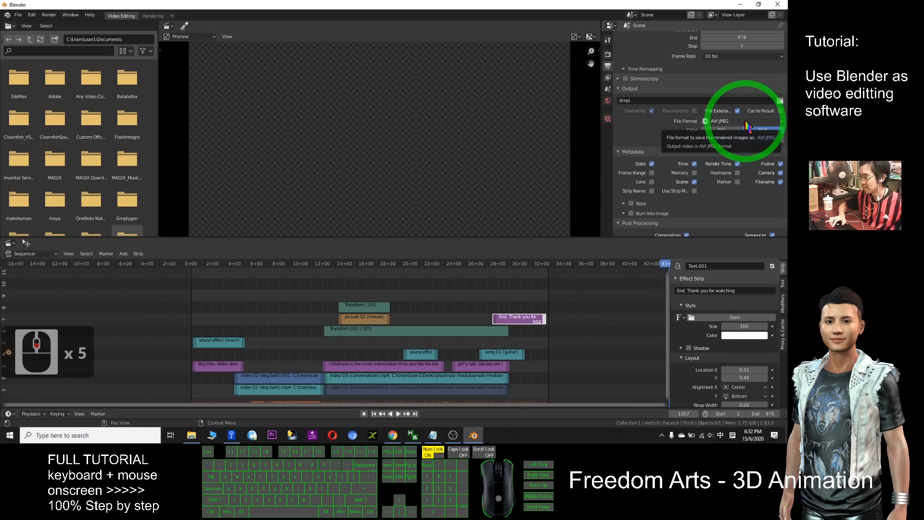
scroll(723, 175, "down", 2)
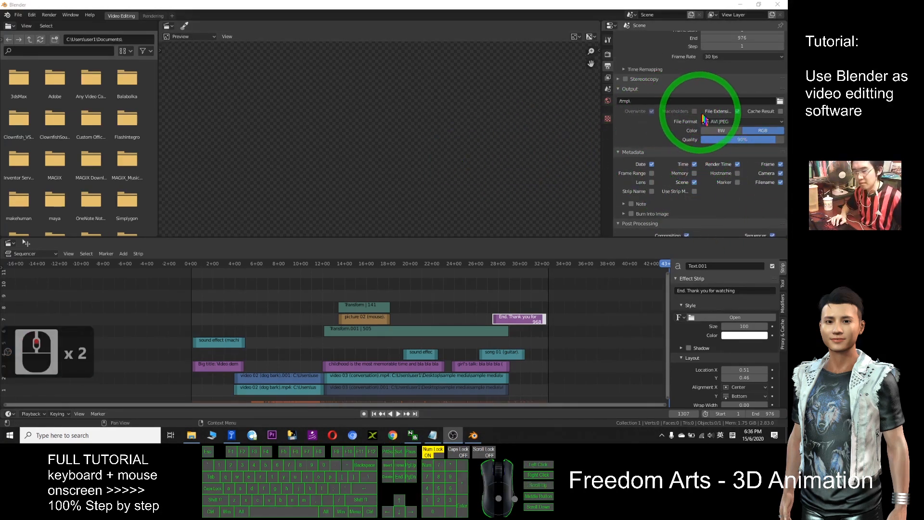
left_click(716, 123)
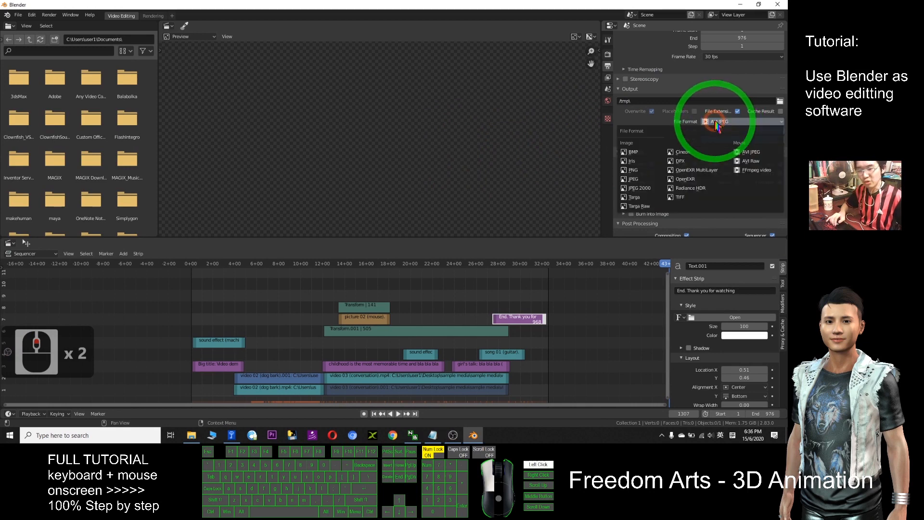
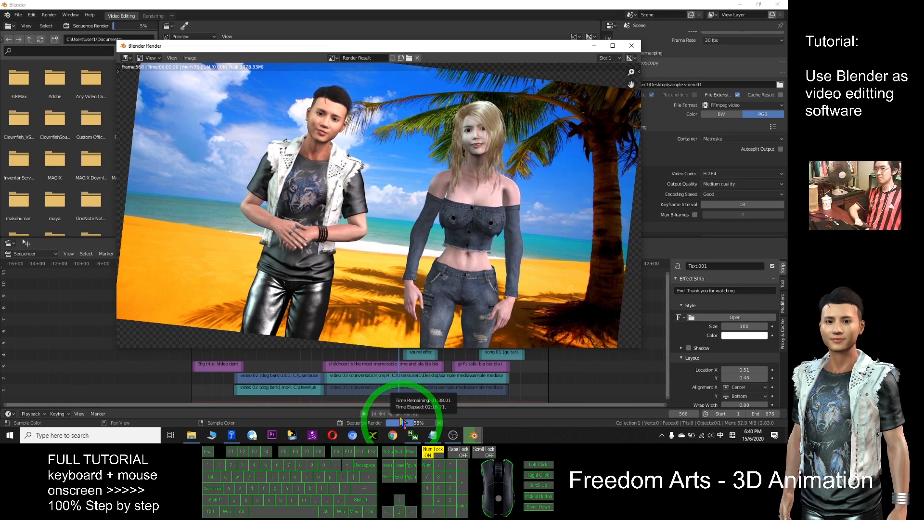
Close the finished render window, minimise Blender, and move the sample media folder window clear of the desktop files
scroll(355, 240, "down", 3)
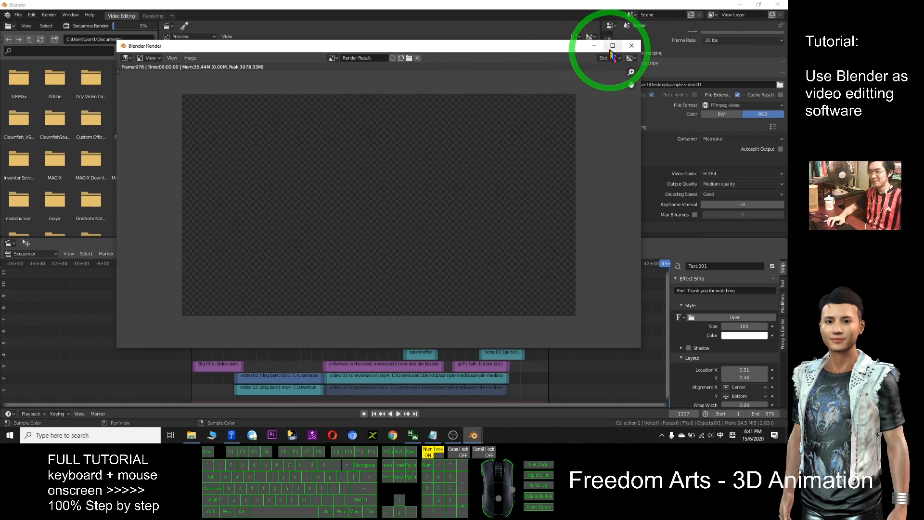
left_click(631, 47)
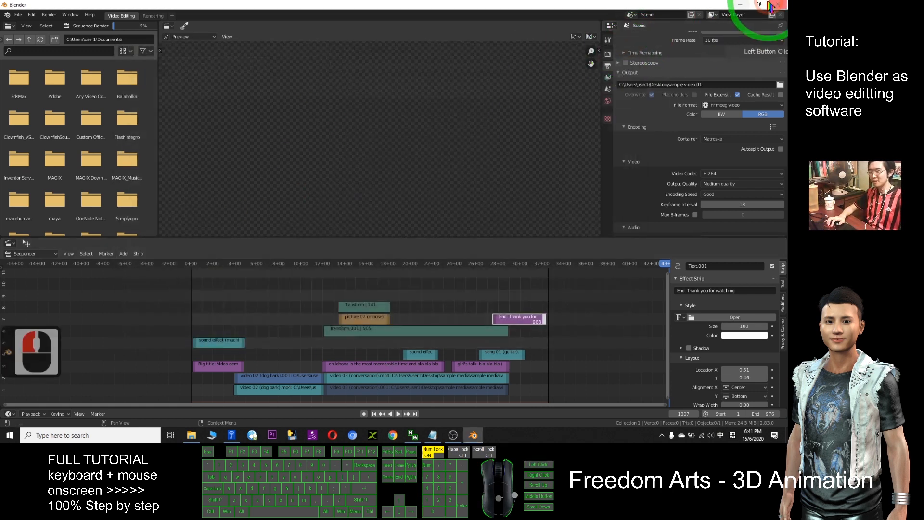
left_click(744, 6)
left_click_drag(179, 92, 297, 91)
Play the rendered sample video 010001-0976.mkv from the desktop in an enlarged player window
left_click(23, 152)
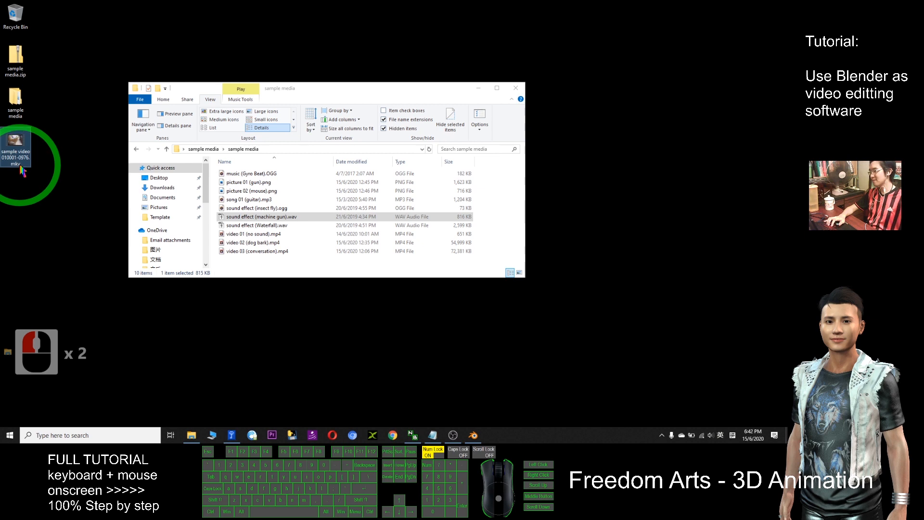
left_click(26, 165)
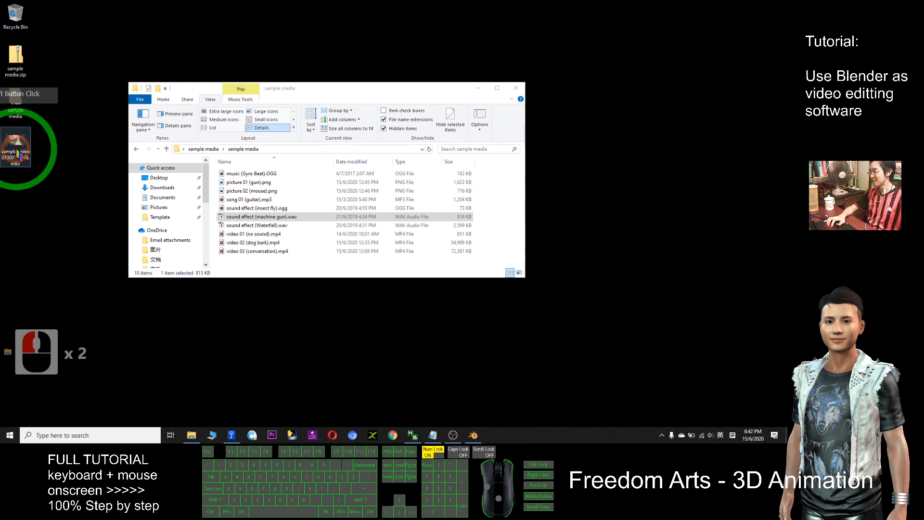
left_click(49, 146)
double_click(18, 142)
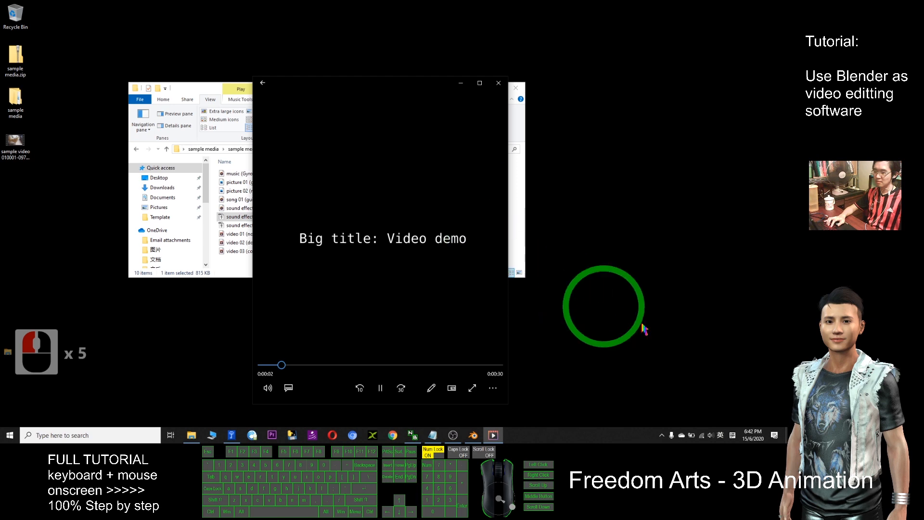
left_click(710, 435)
left_click(479, 84)
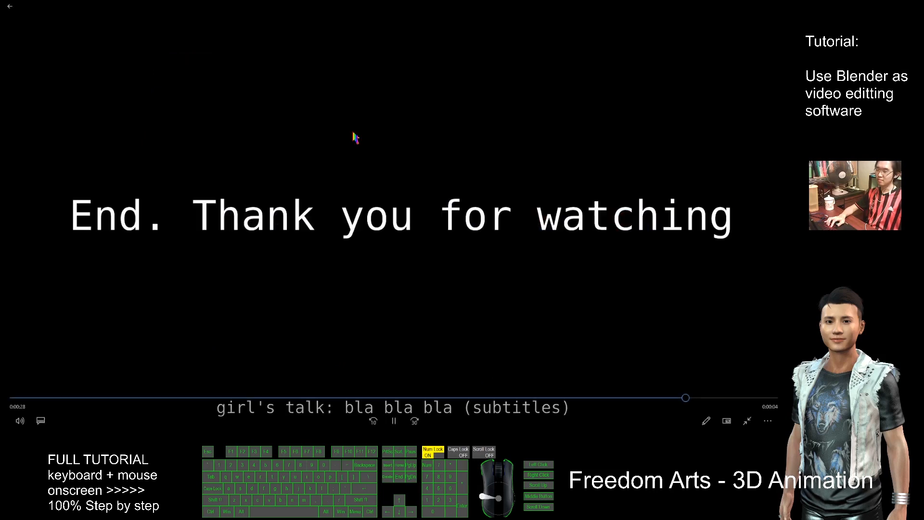
Toggle the player's full-screen view during the closing title and close the player at the video's end
double_click(377, 165)
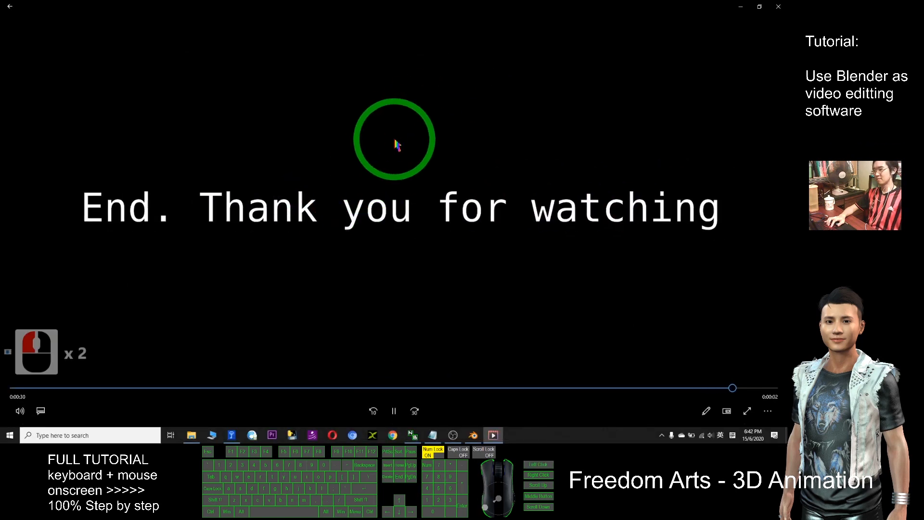
double_click(394, 140)
double_click(758, 6)
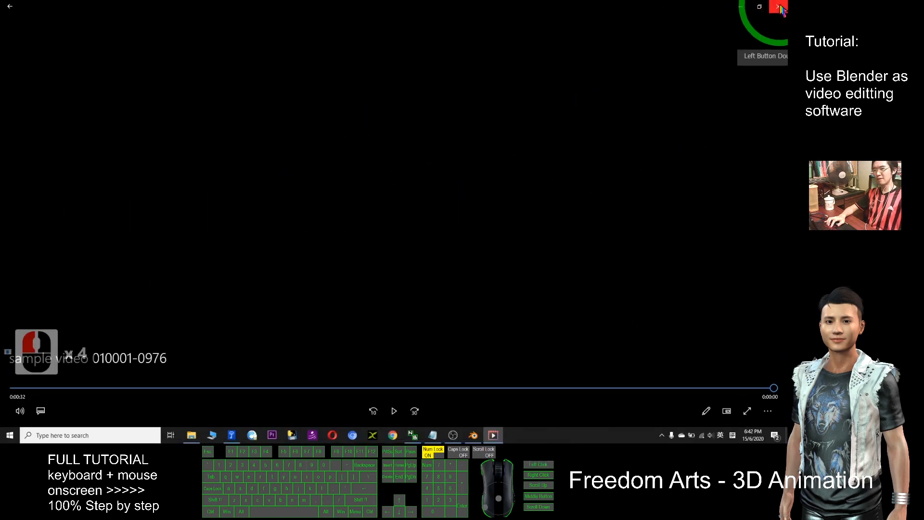
left_click(778, 6)
Select the rendered video on the desktop to check its full name and .mkv extension
left_click(67, 186)
left_click(16, 161)
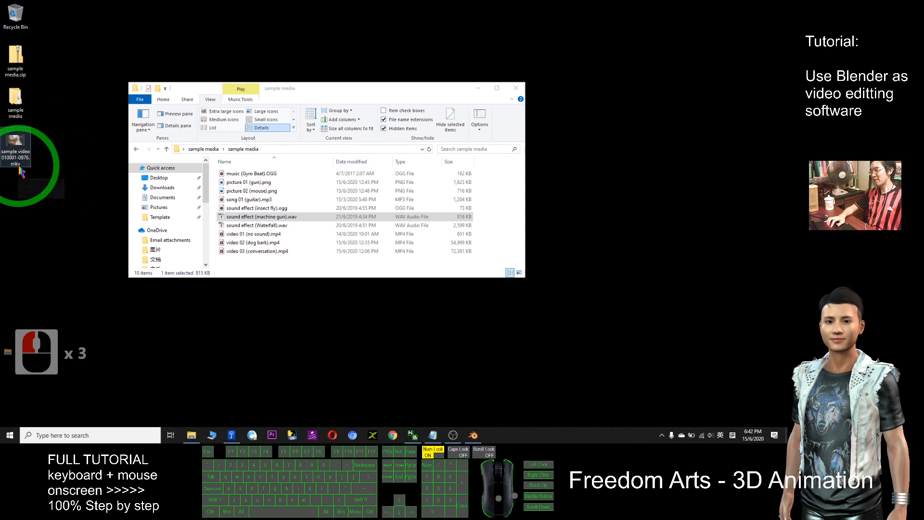
left_click(62, 165)
left_click(16, 147)
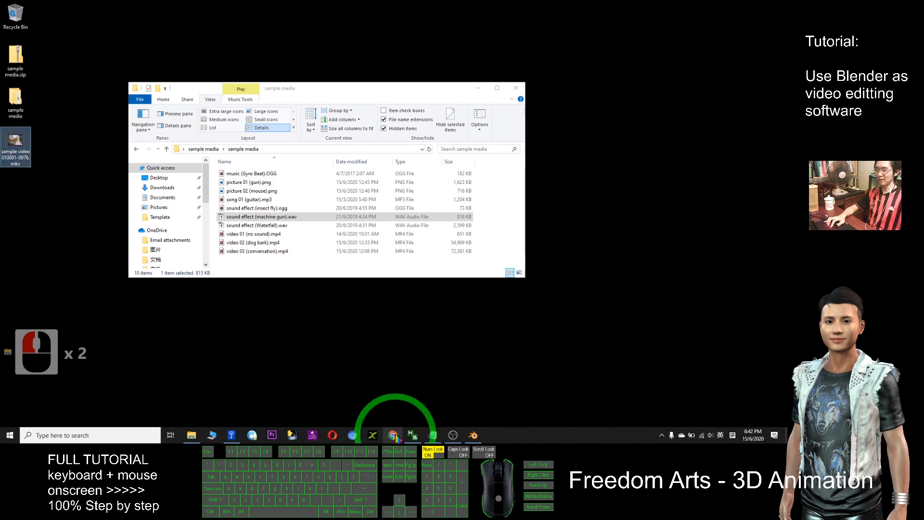
Switch to the Chromium browser, reposition its window, and search the web for "any video converter"
left_click(352, 434)
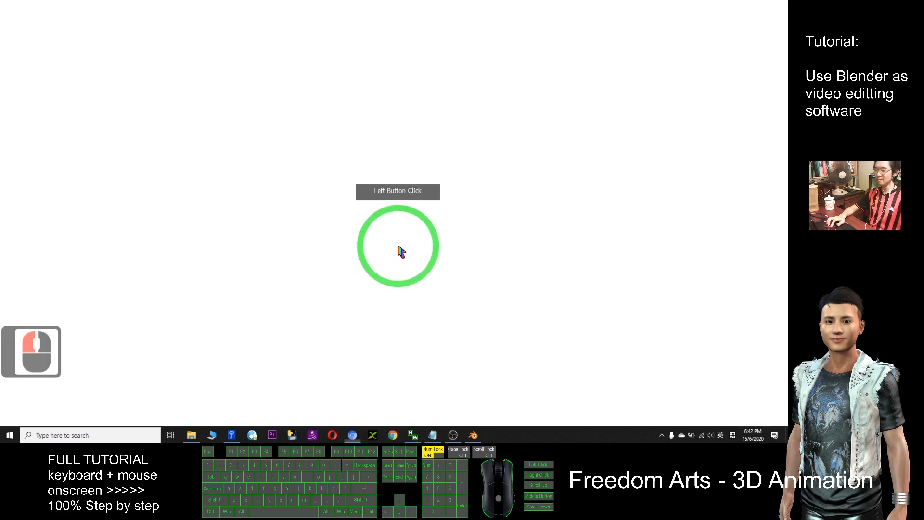
left_click_drag(265, 7, 392, 43)
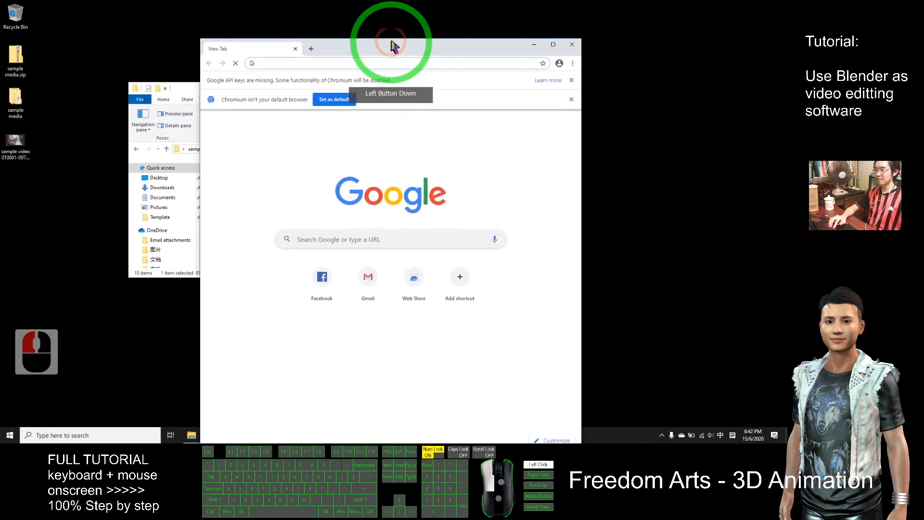
left_click(328, 58)
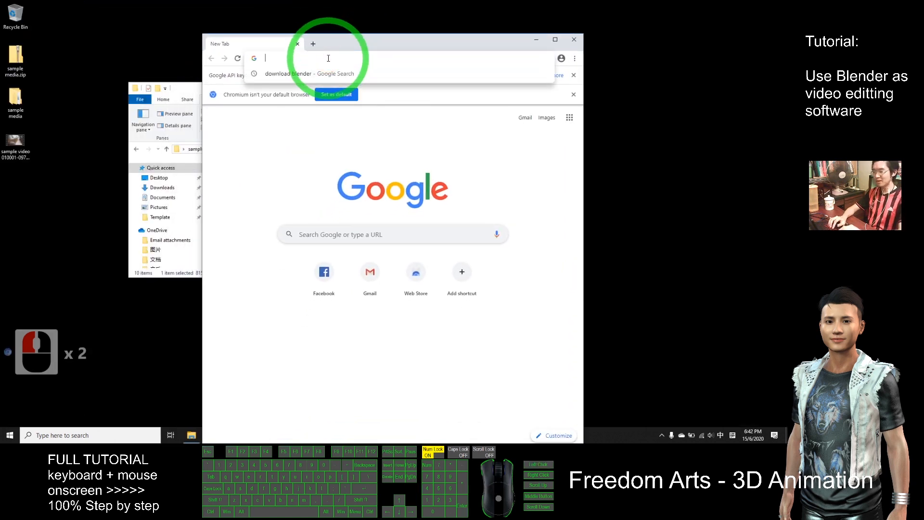
type("any vid")
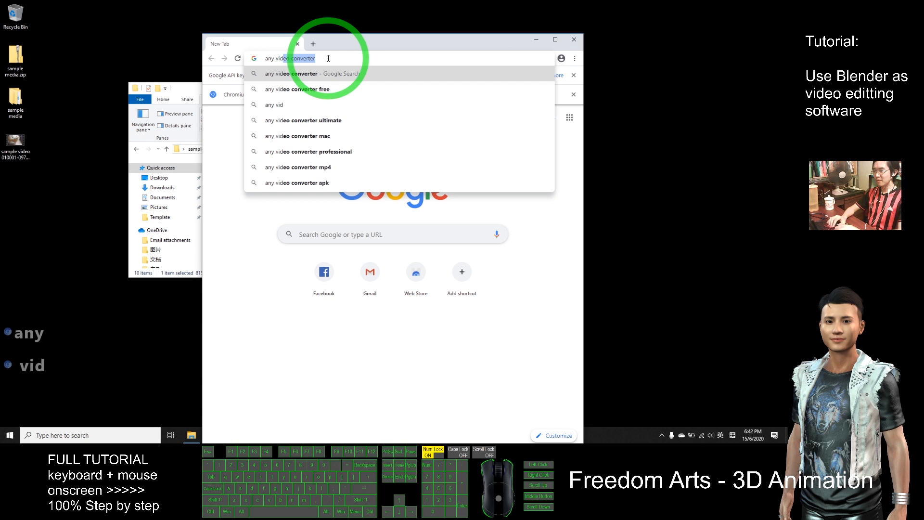
key("Return")
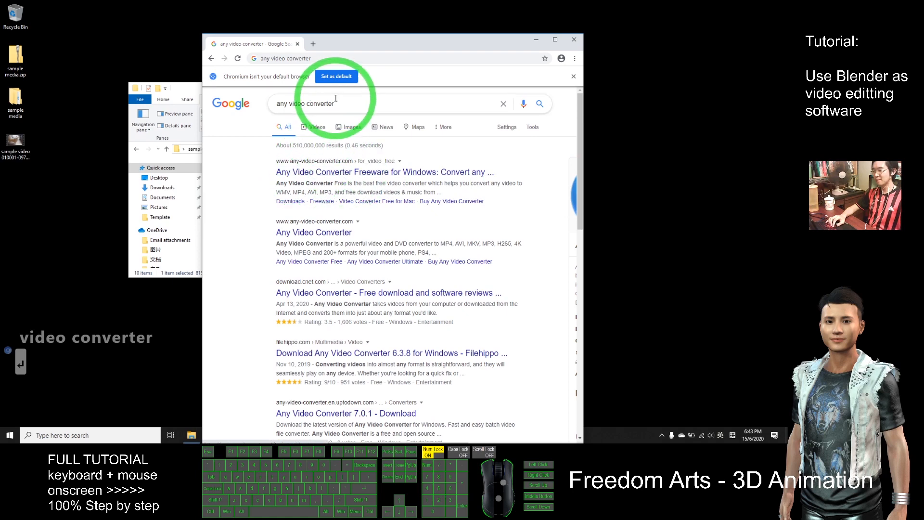
Refine the search to "any video converter free" and open the Downloads page of any-video-converter.com
left_click(351, 104)
type("freee")
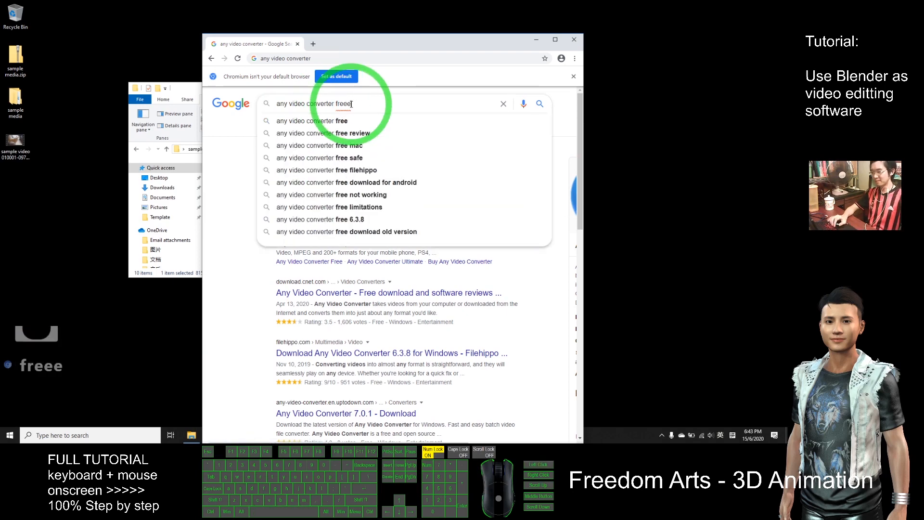
key("BackSpace")
key("Return")
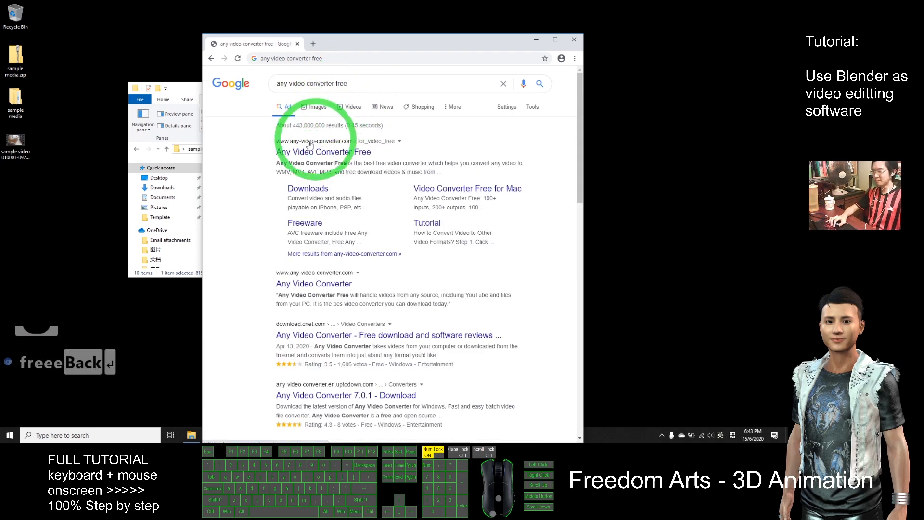
left_click(308, 189)
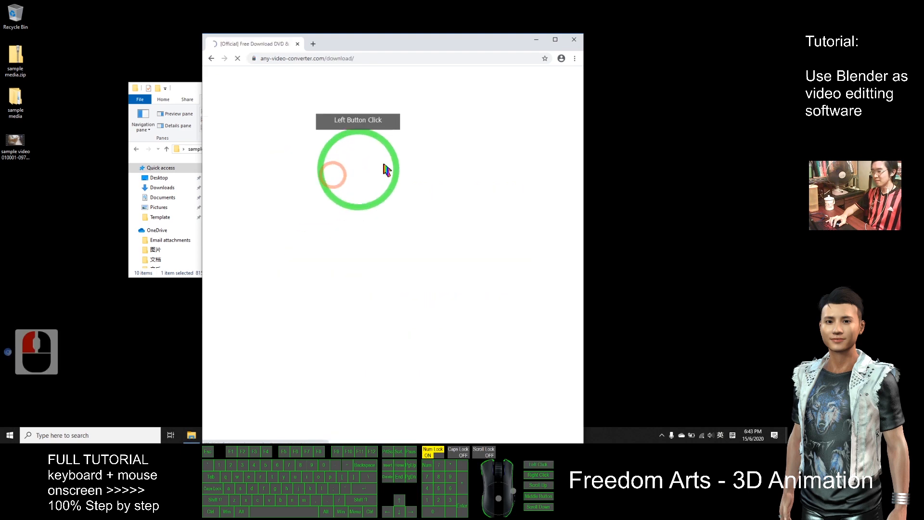
Browse the product downloads in a maximised browser and open the Freeware page for the Windows download of Any Video Converter Free
left_click(555, 39)
left_click(410, 53)
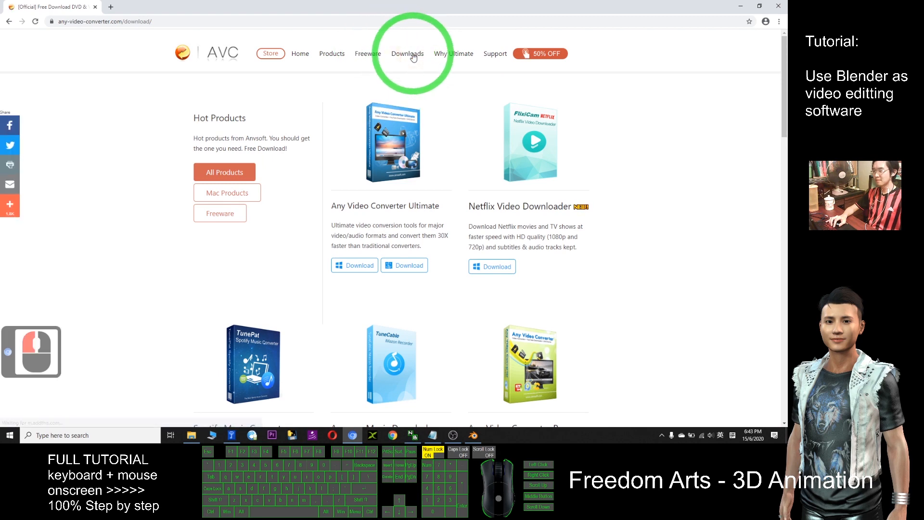
scroll(571, 176, "down", 6)
scroll(575, 175, "down", 6)
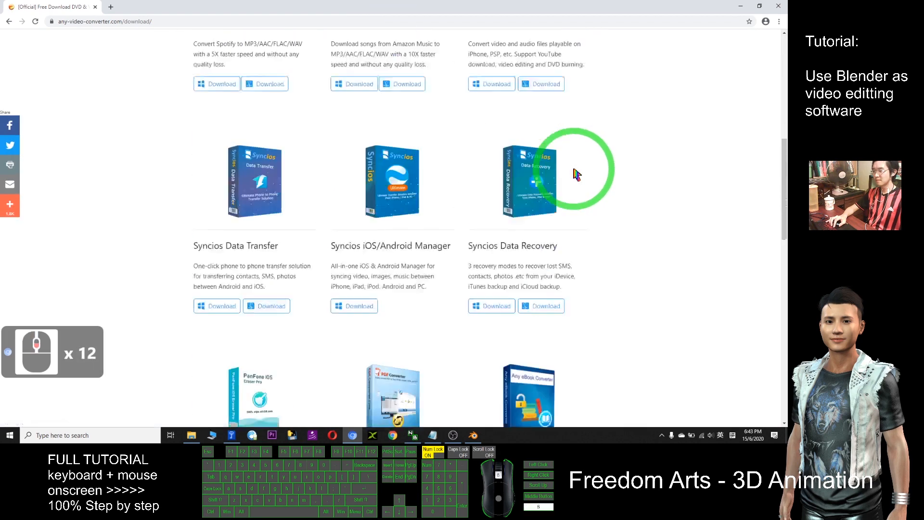
scroll(580, 173, "up", 18)
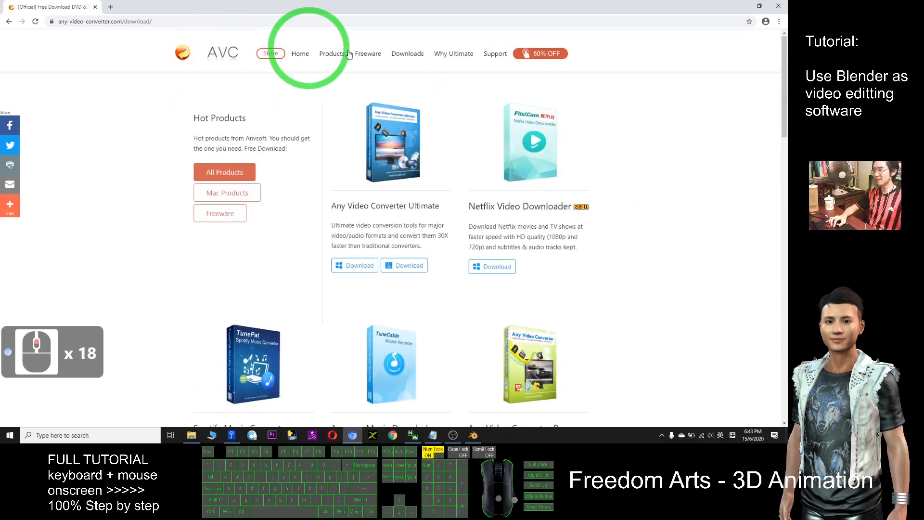
left_click(365, 56)
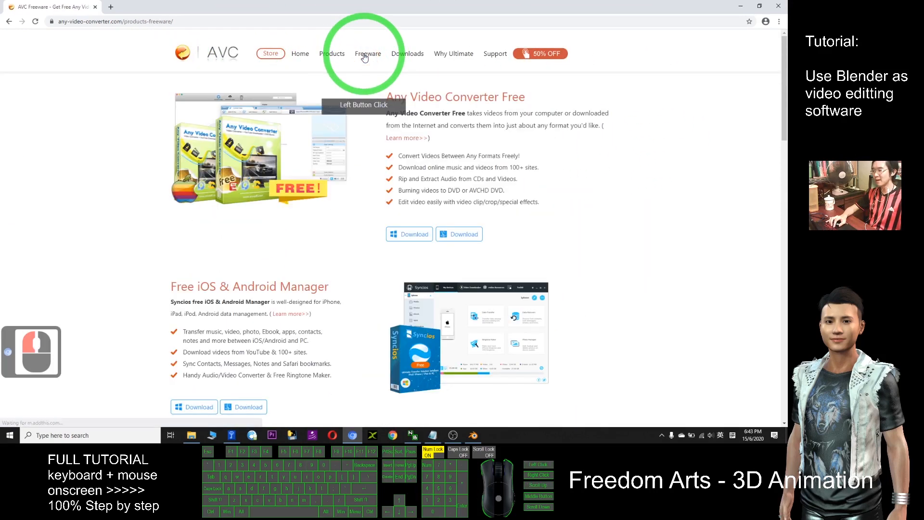
left_click(407, 235)
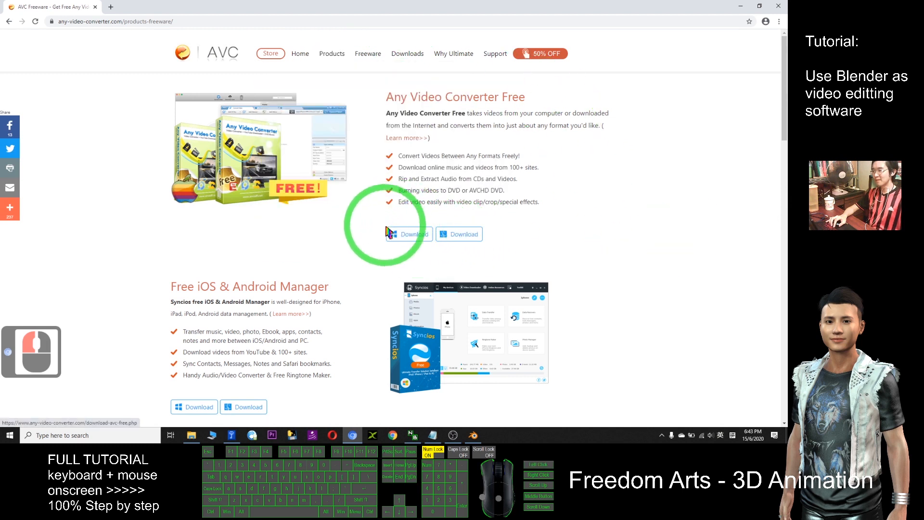
Minimise the browser, switch to Any Video Converter, and decline its download engine update
left_click(742, 7)
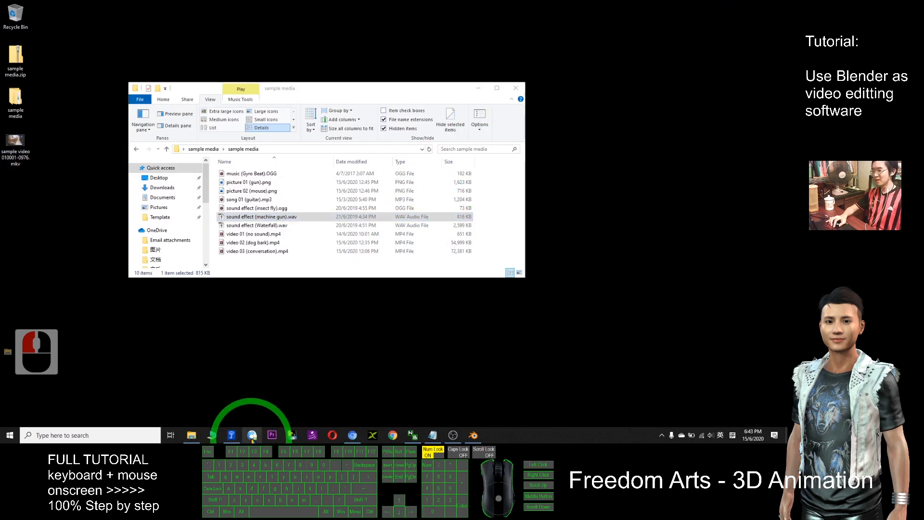
left_click(19, 153)
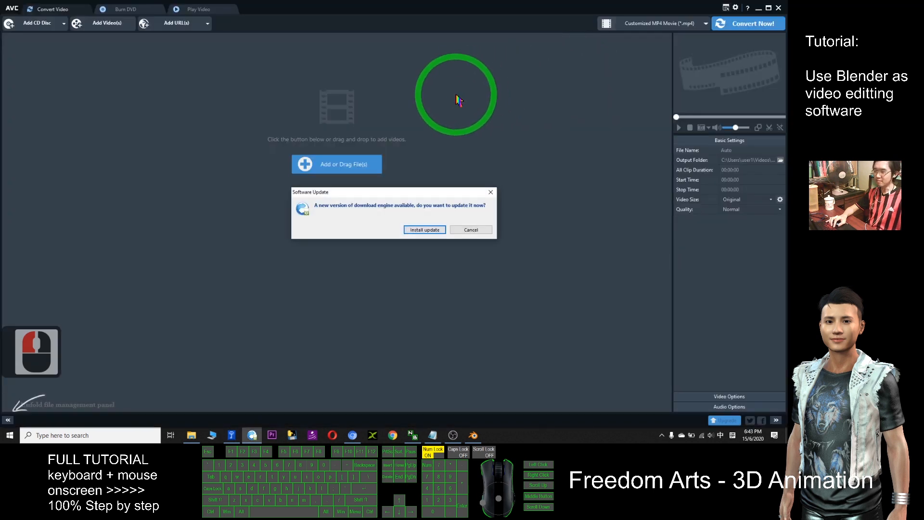
left_click(471, 231)
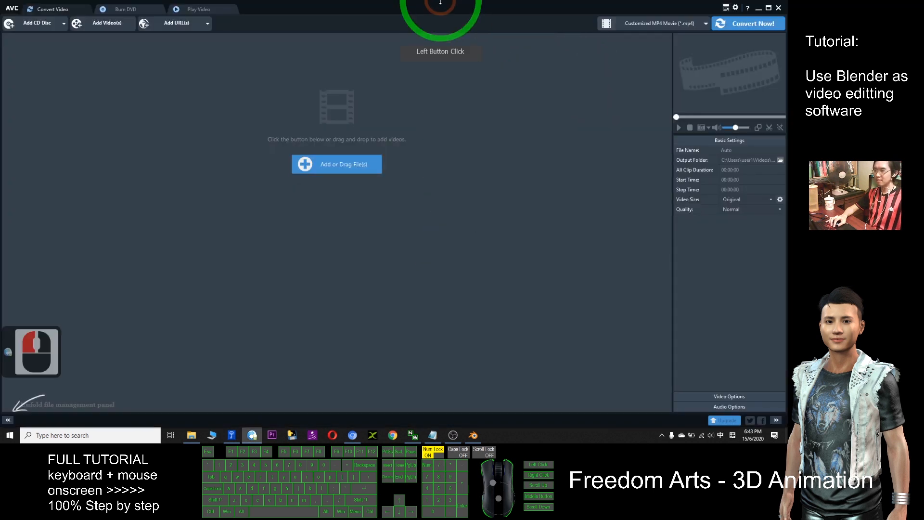
Add the rendered "sample video 010001-0976.mkv" from the desktop to the conversion list, keeping the converter window maximised
double_click(430, 10)
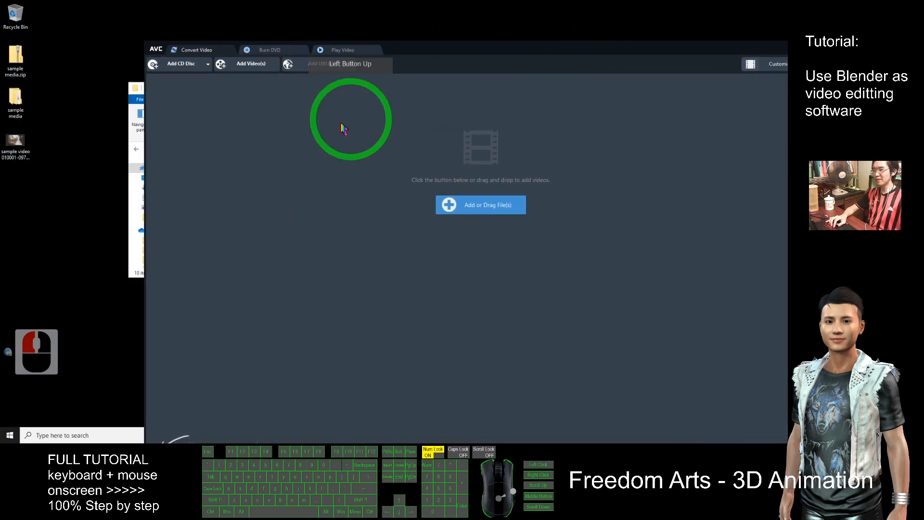
left_click_drag(4, 147, 431, 182)
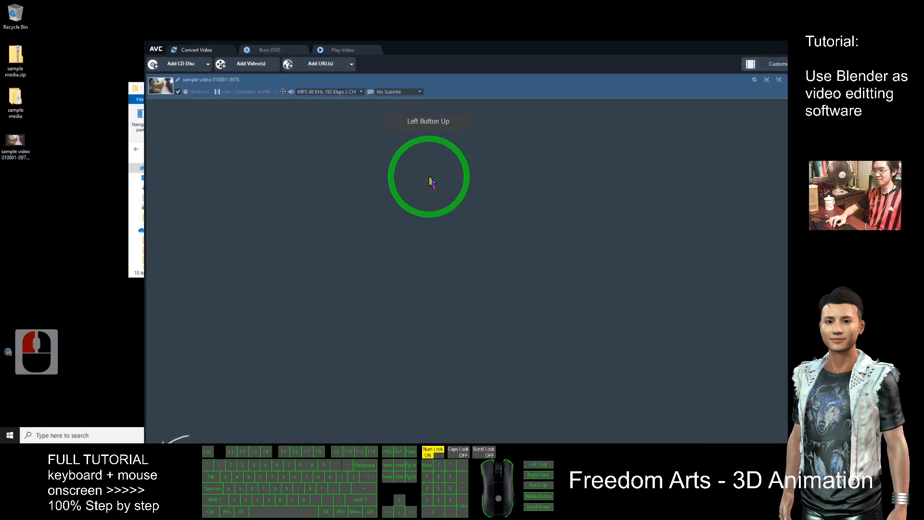
double_click(464, 44)
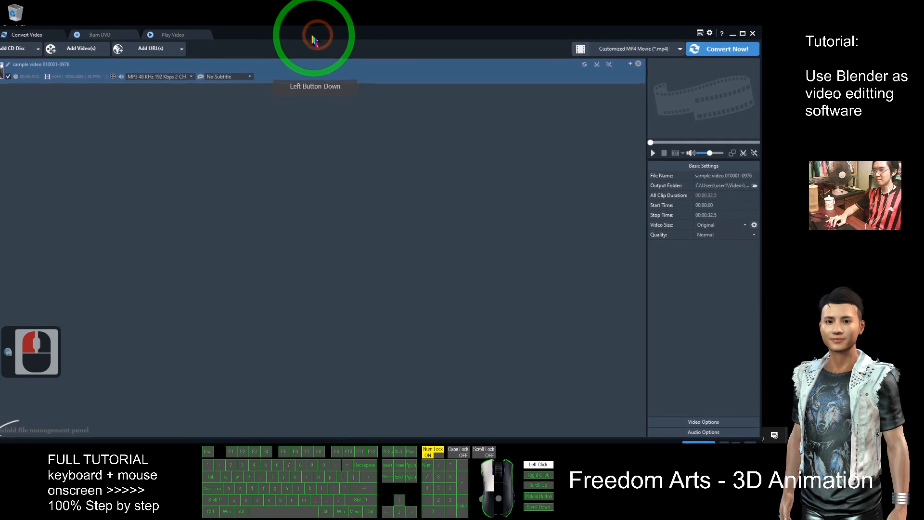
left_click_drag(315, 6, 674, 18)
Choose Customized MP4 Movie (*.mp4) from the common video formats as output profile, convert the video, and decline the Pro version offer
left_click(686, 25)
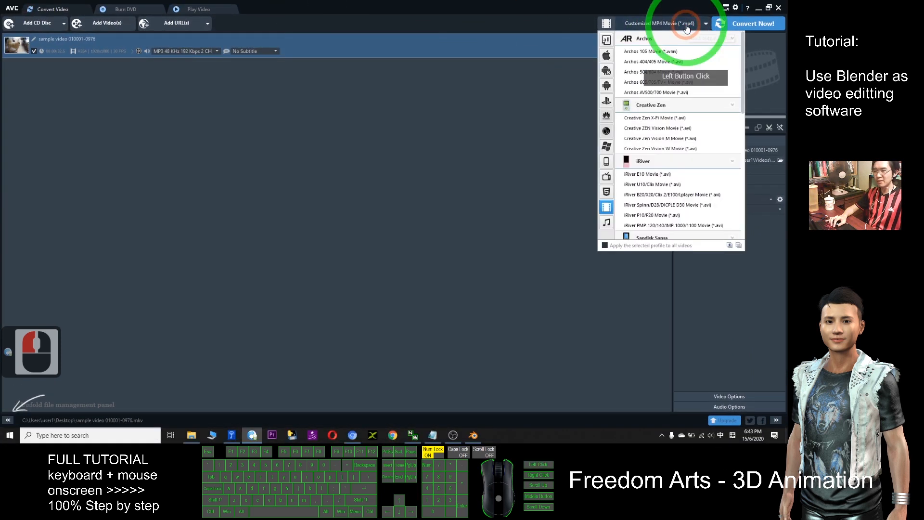
left_click(607, 208)
scroll(710, 142, "down", 17)
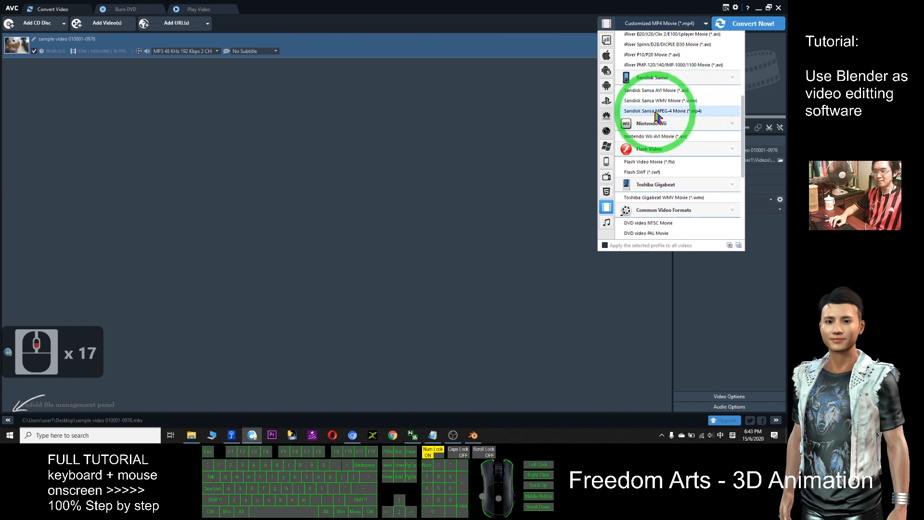
scroll(674, 154, "down", 15)
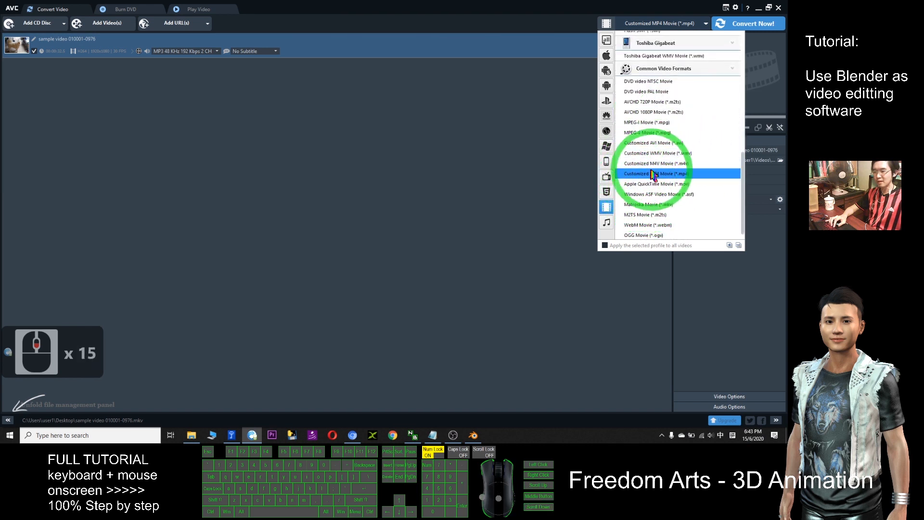
left_click(685, 174)
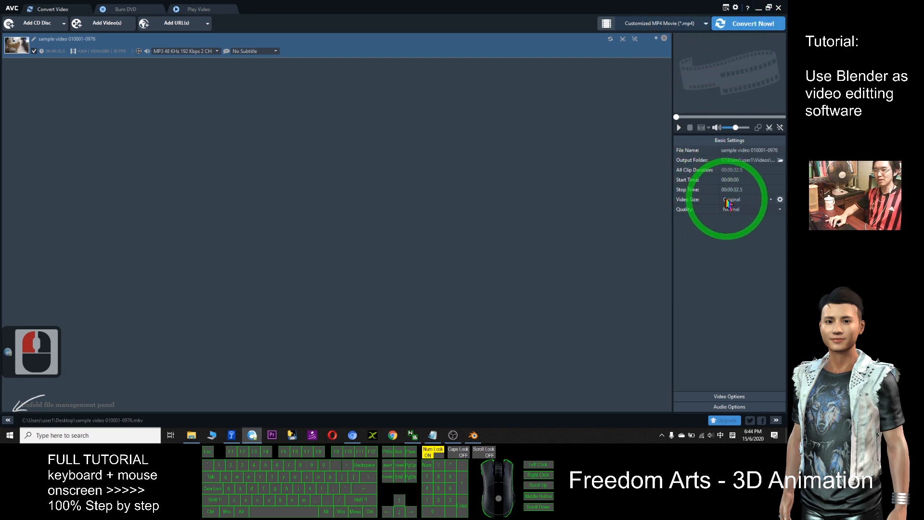
left_click(729, 25)
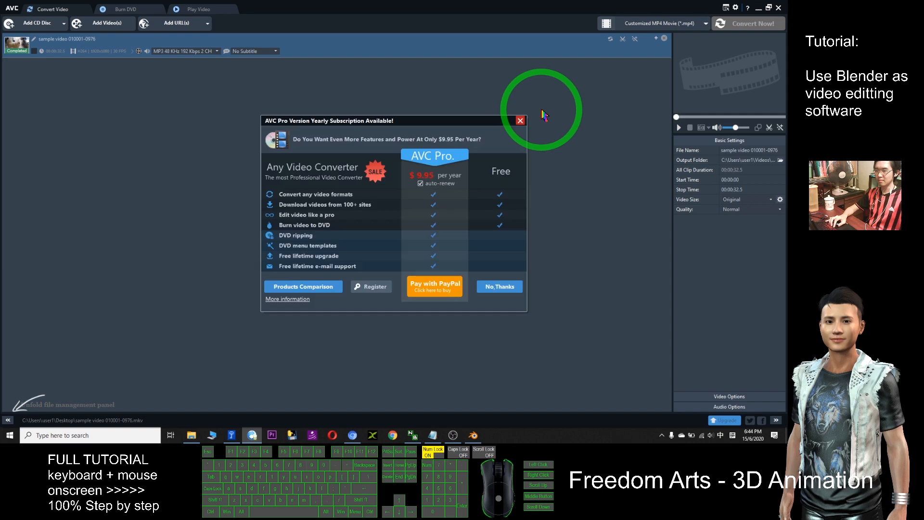
left_click(500, 286)
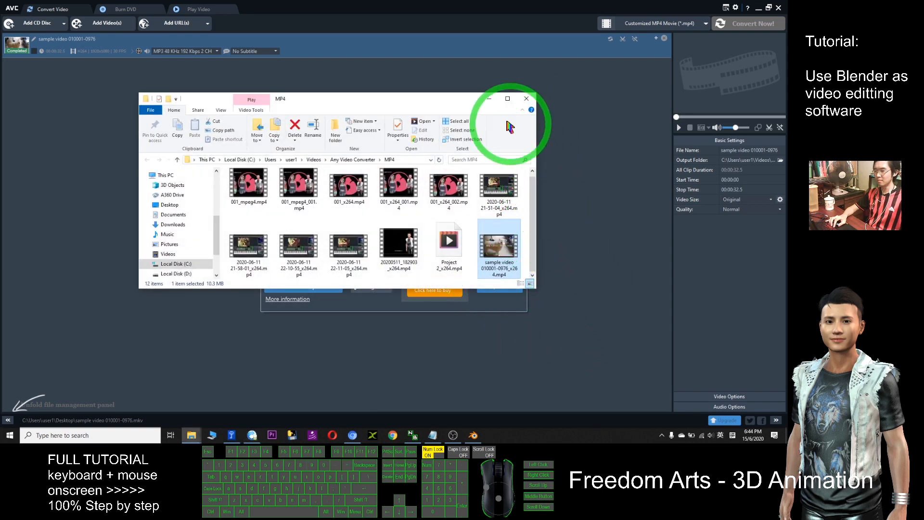
left_click_drag(452, 100, 433, 90)
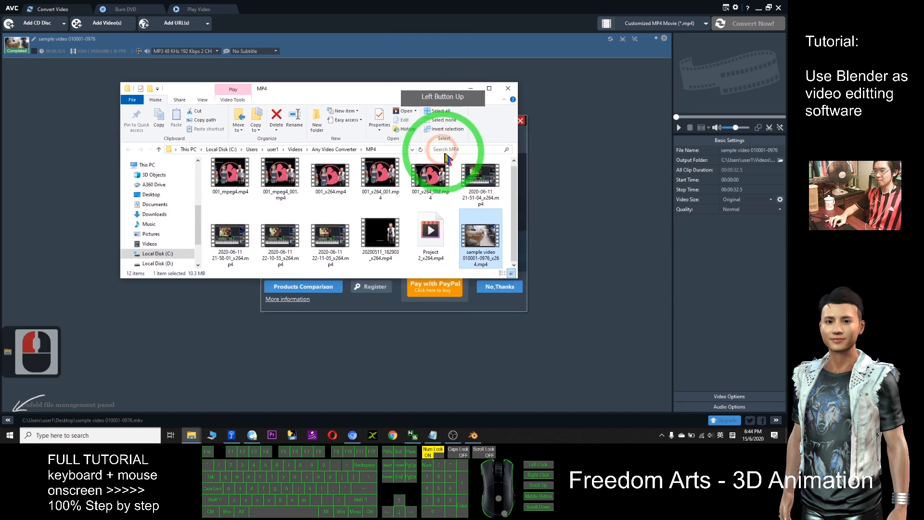
right_click(482, 238)
left_click(510, 347)
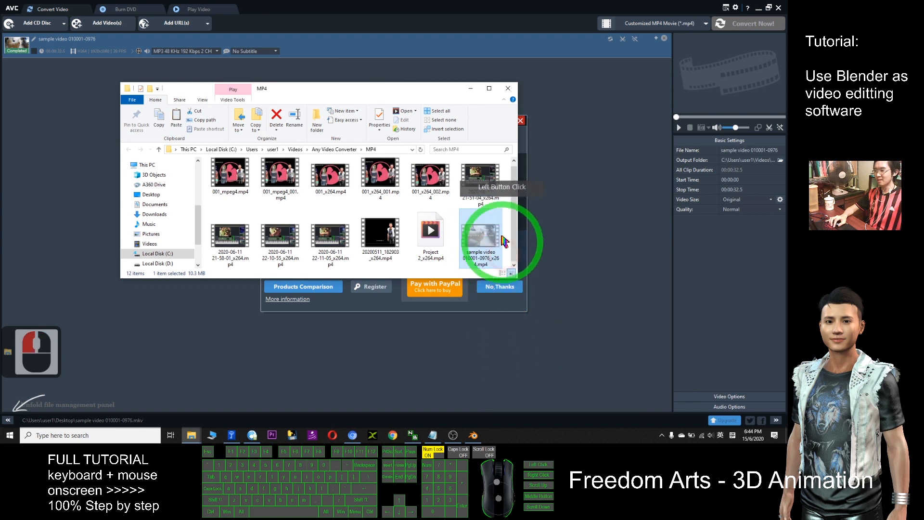
left_click(509, 90)
left_click(520, 120)
left_click(780, 8)
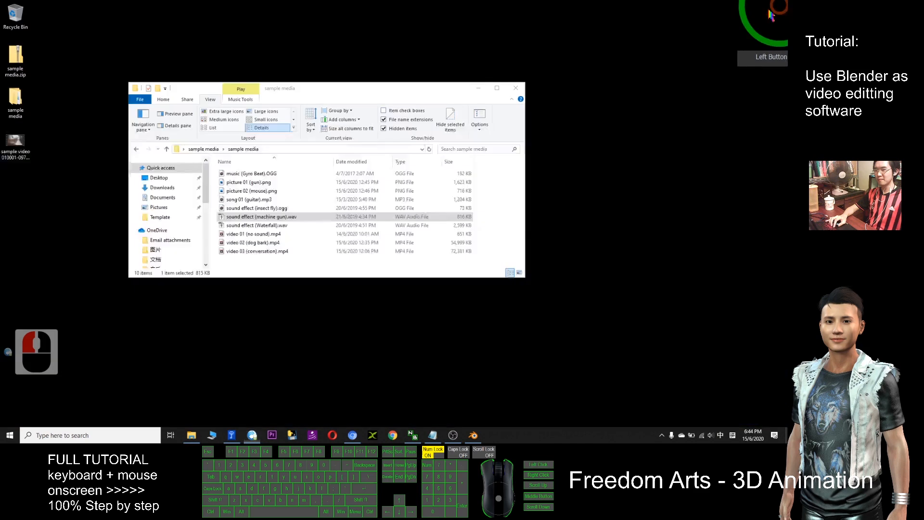
right_click(82, 225)
left_click(103, 260)
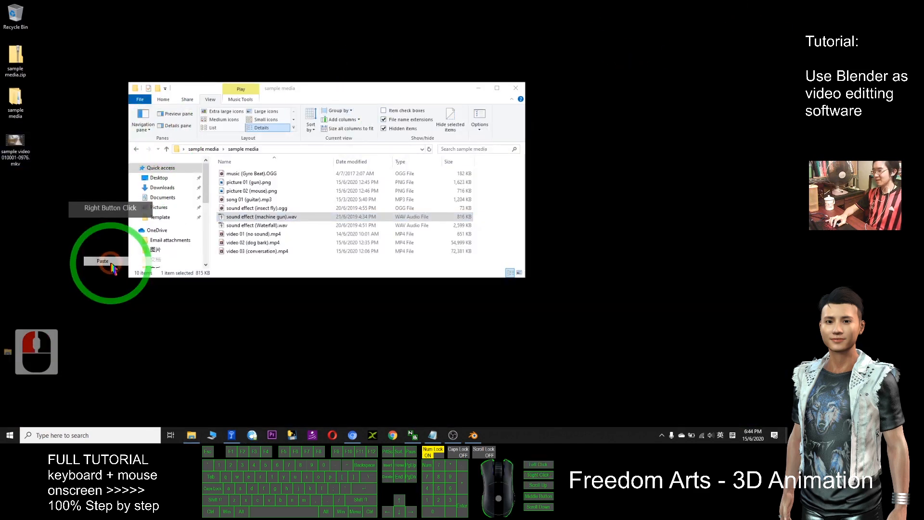
Play the converted MP4 from the desktop in a smaller player window, skip through to its ending, and close the player
double_click(20, 203)
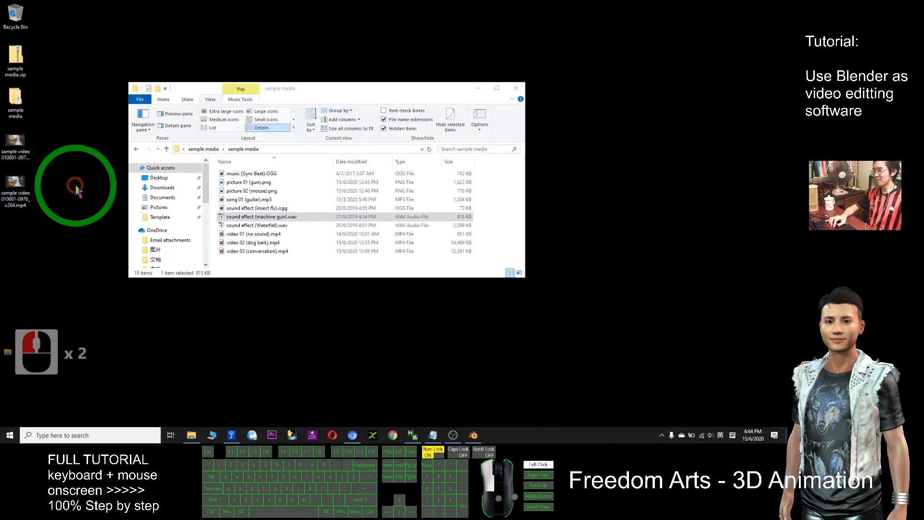
double_click(22, 193)
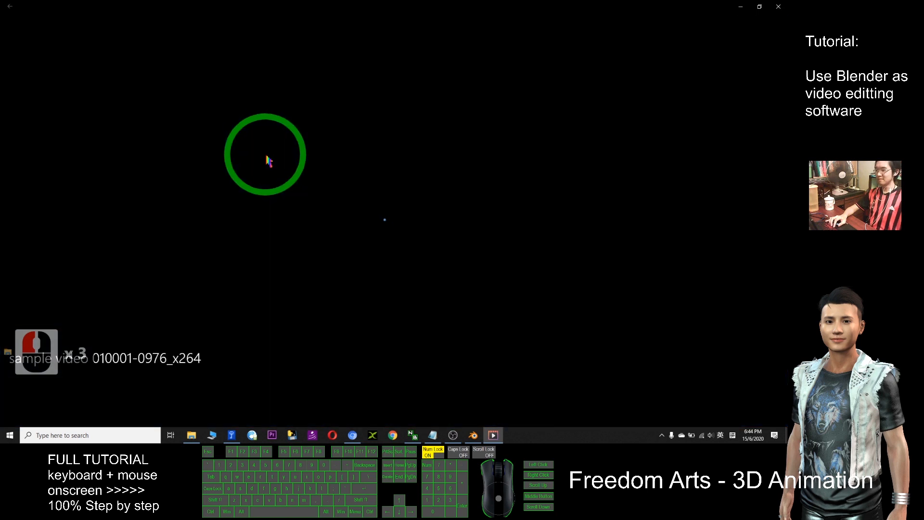
double_click(361, 49)
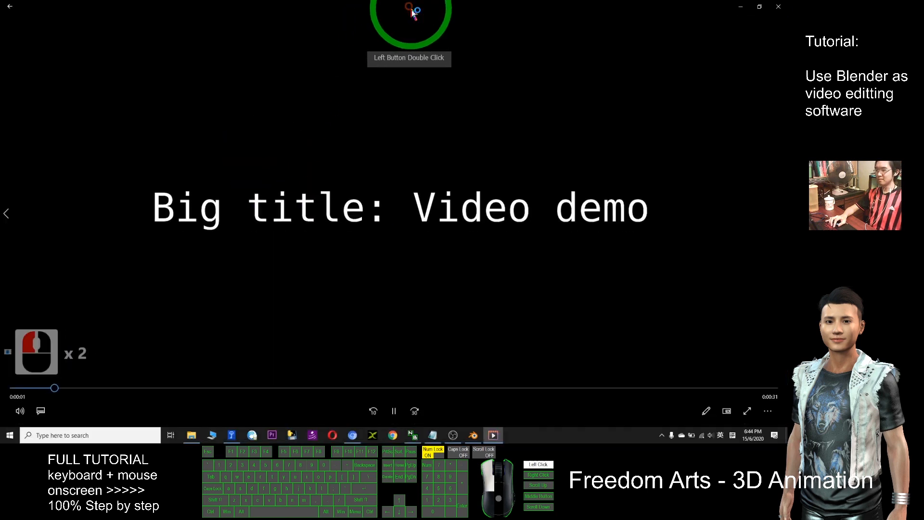
left_click_drag(489, 370, 535, 351)
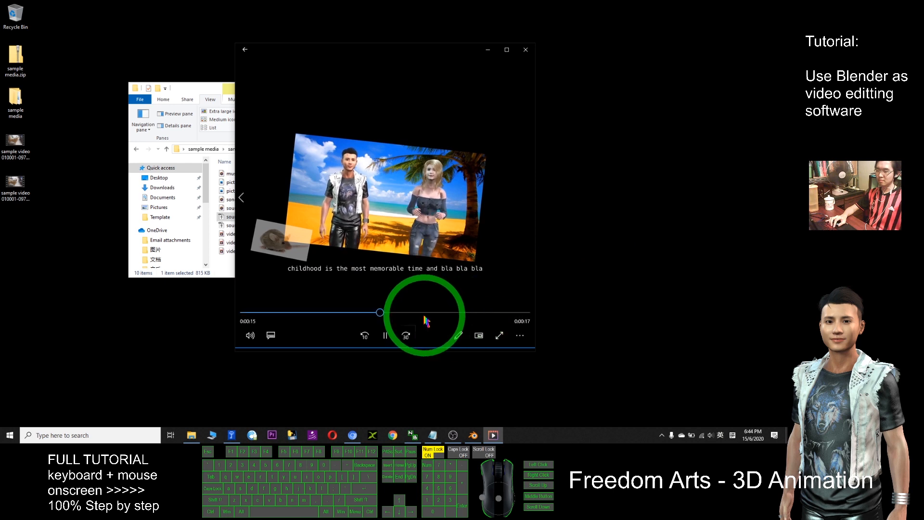
left_click(421, 313)
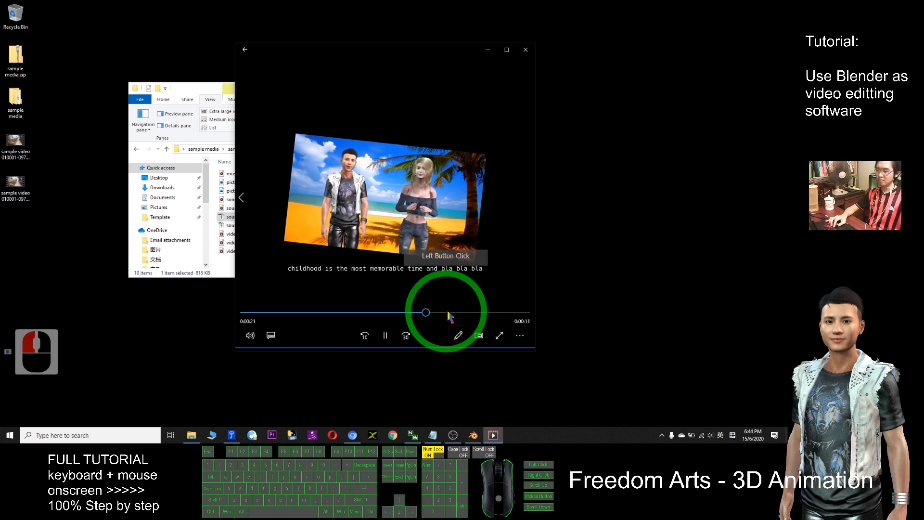
left_click(457, 312)
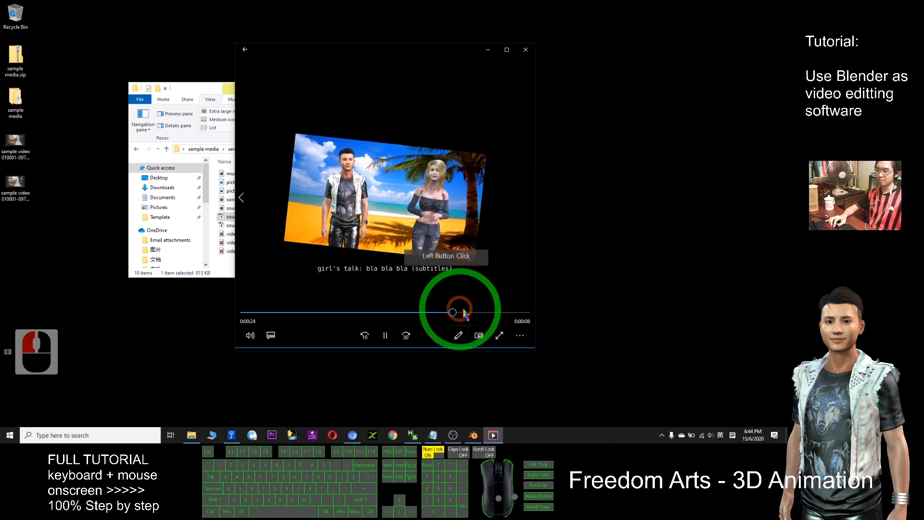
left_click(484, 312)
left_click(599, 293)
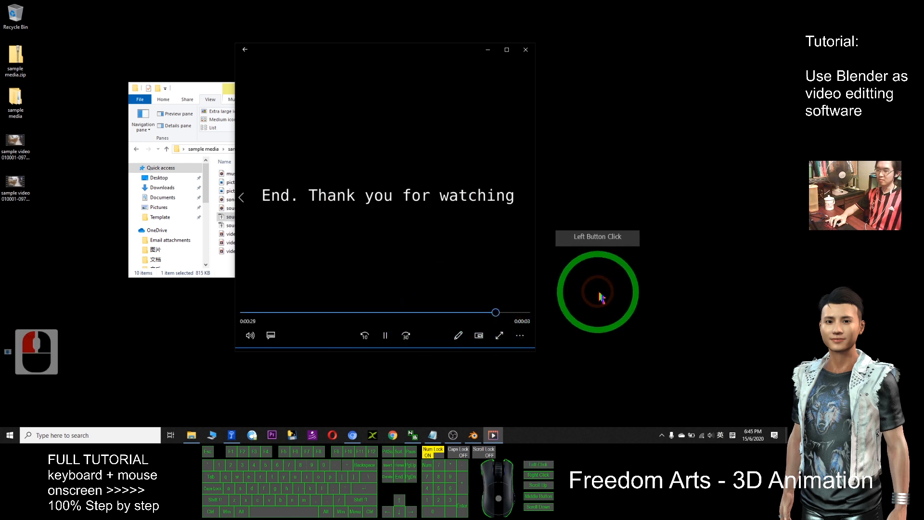
left_click(525, 49)
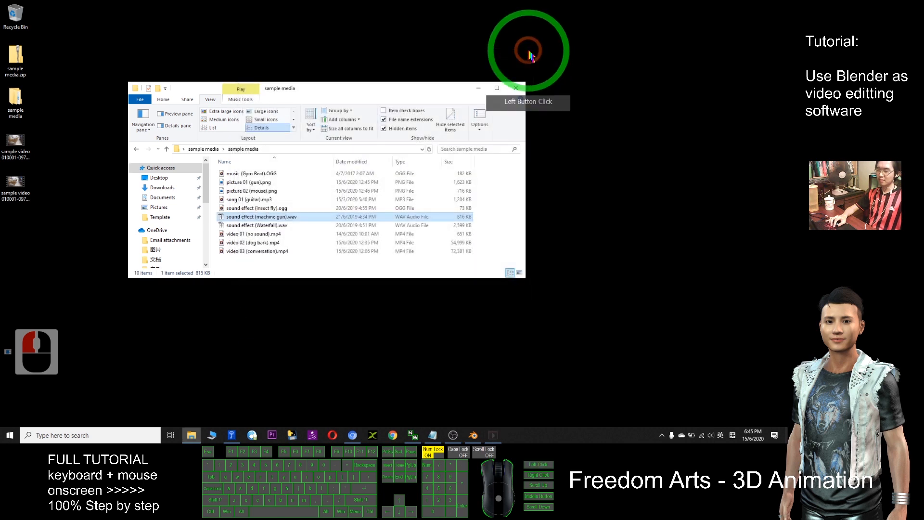
Select the converted video on the desktop to check its full name, .mp4 extension and file details
double_click(19, 190)
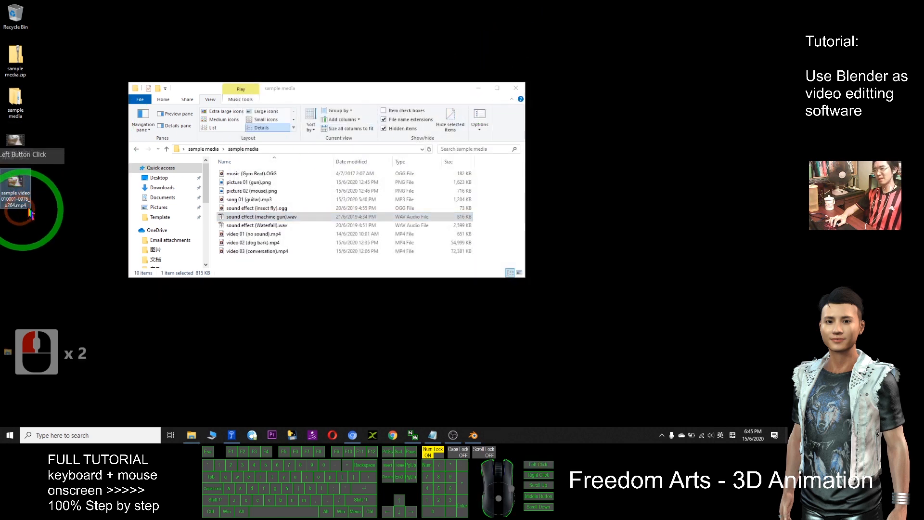
left_click(45, 177)
left_click(20, 185)
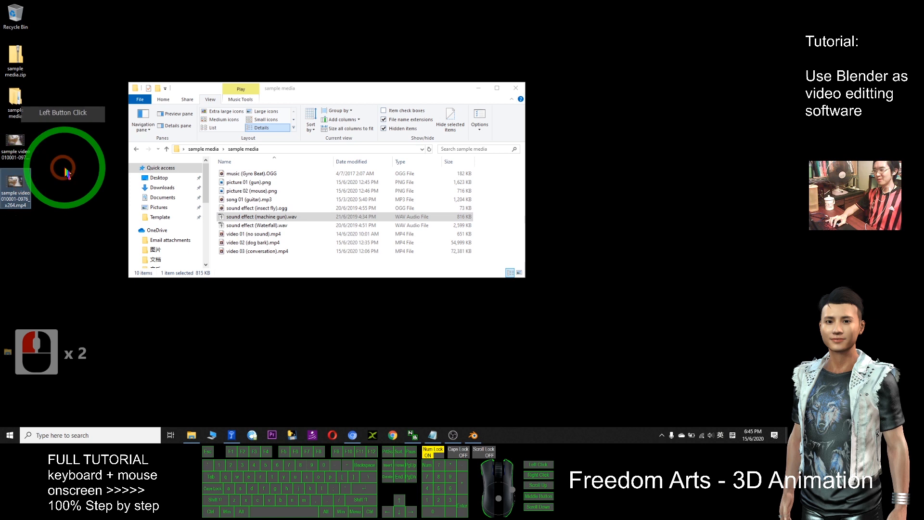
left_click(32, 218)
left_click(17, 193)
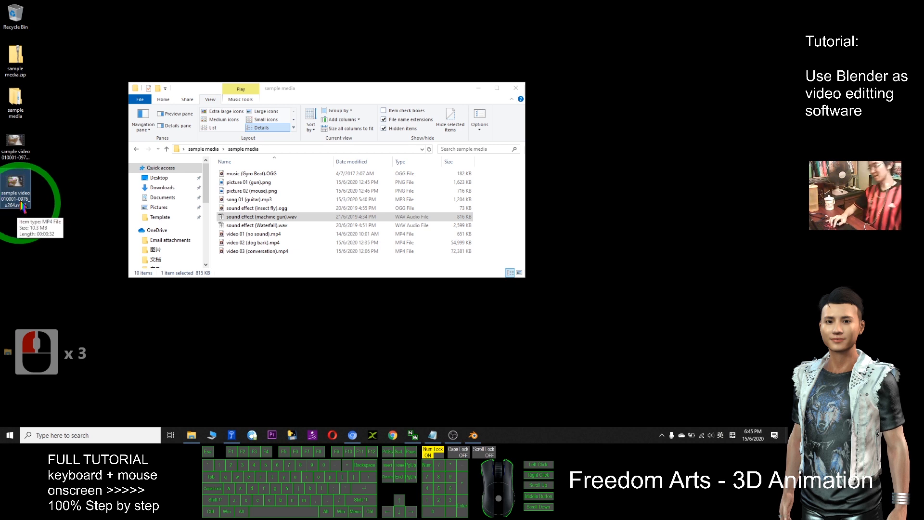
double_click(13, 192)
left_click(56, 182)
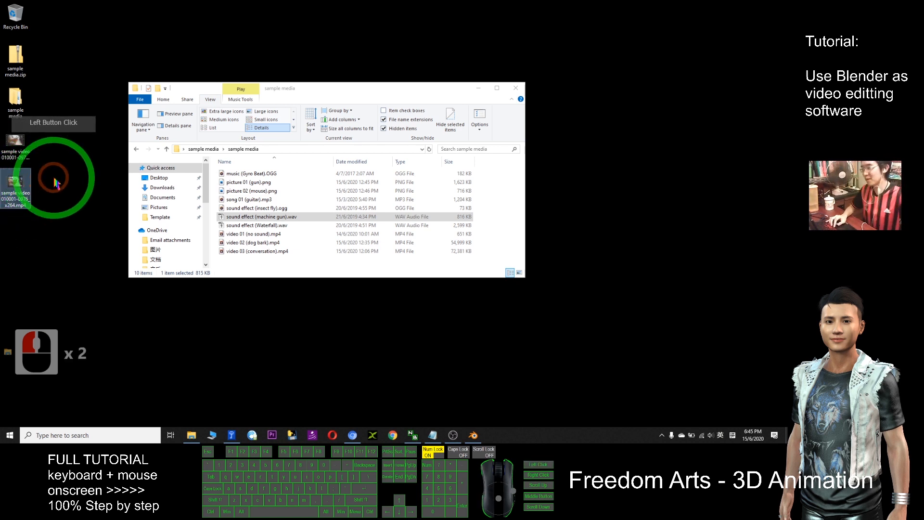
left_click(68, 169)
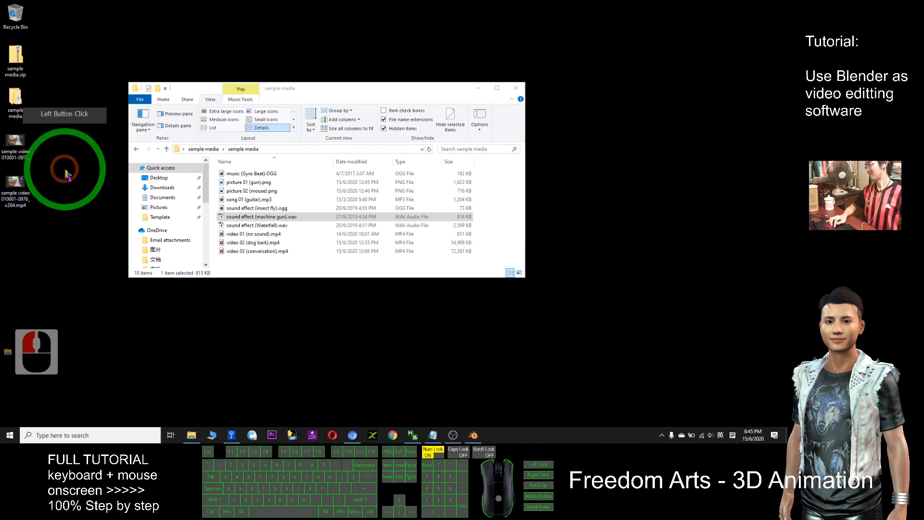
left_click(74, 194)
left_click(74, 193)
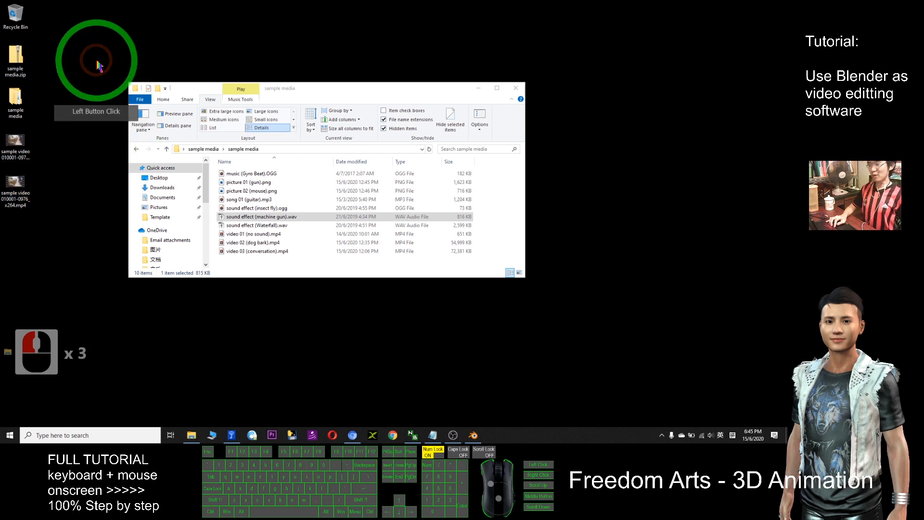